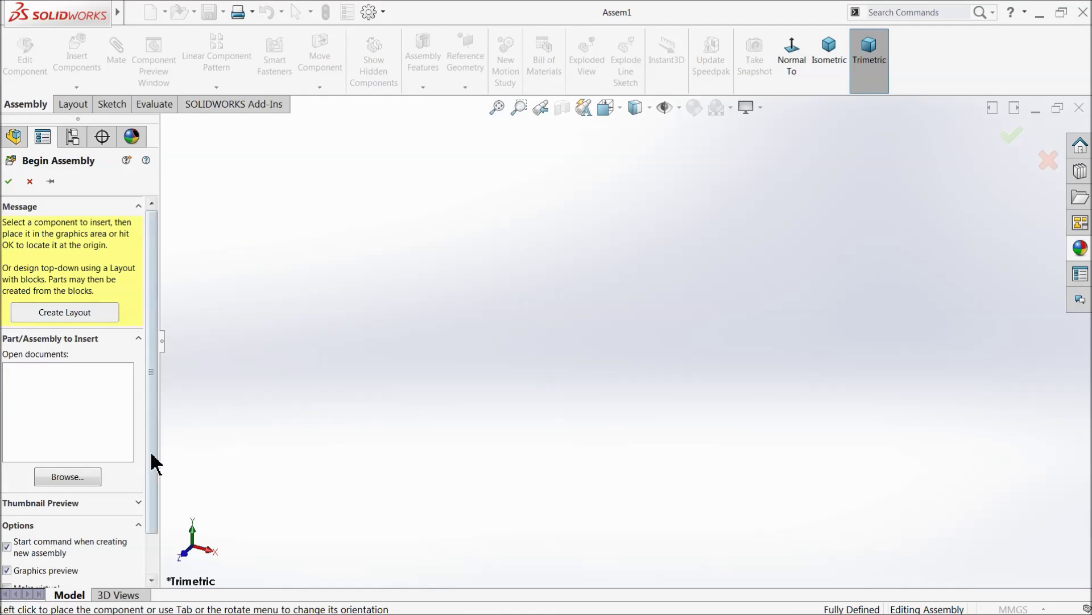
- Insert the 1.Engine Block part as the first component of the new assembly
click(70, 476)
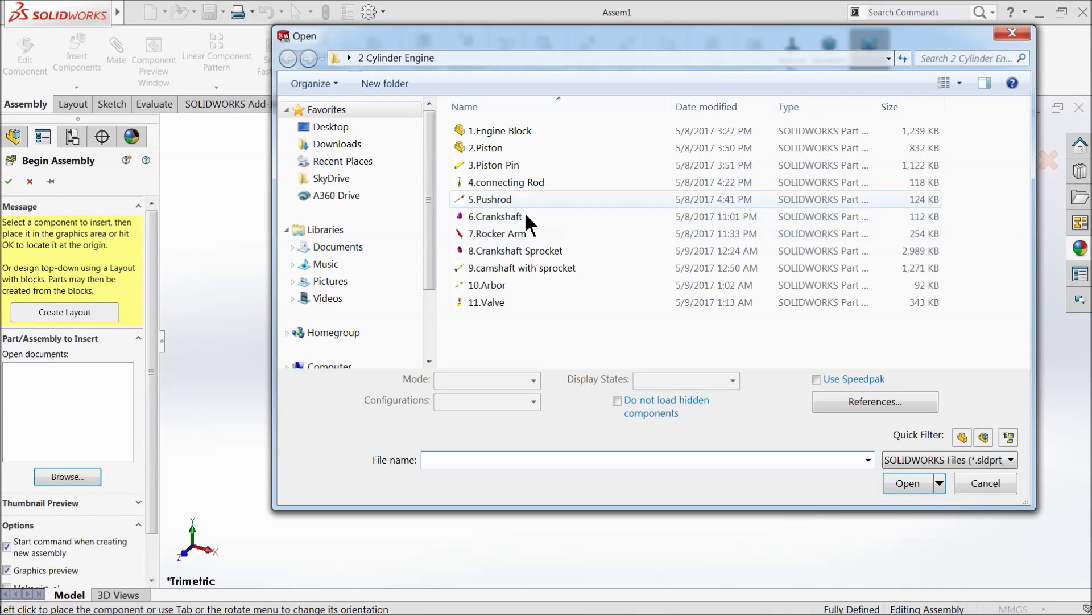
click(501, 130)
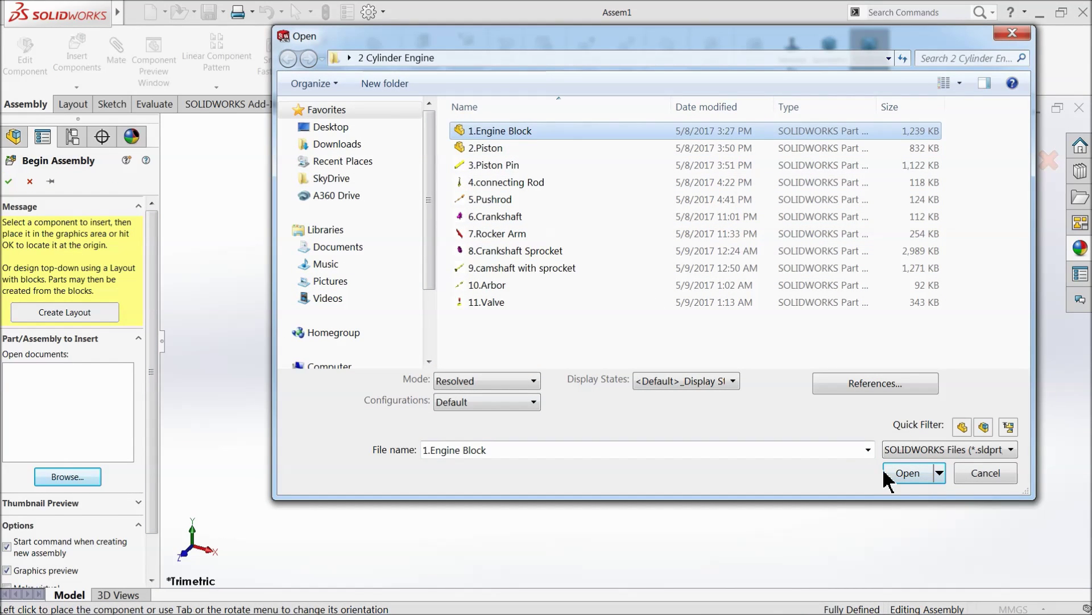
click(899, 483)
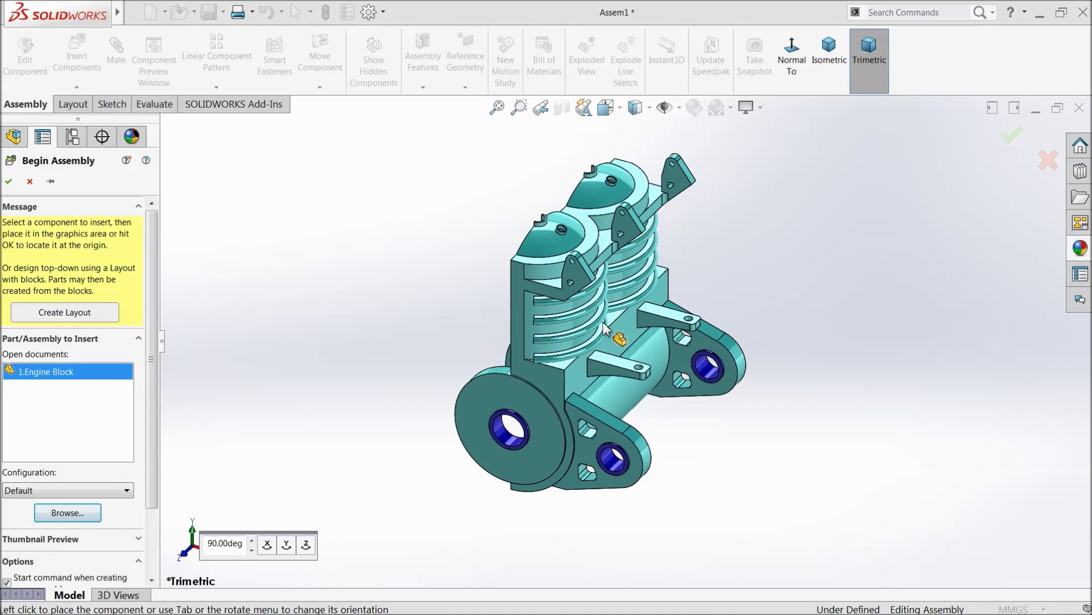
click(605, 337)
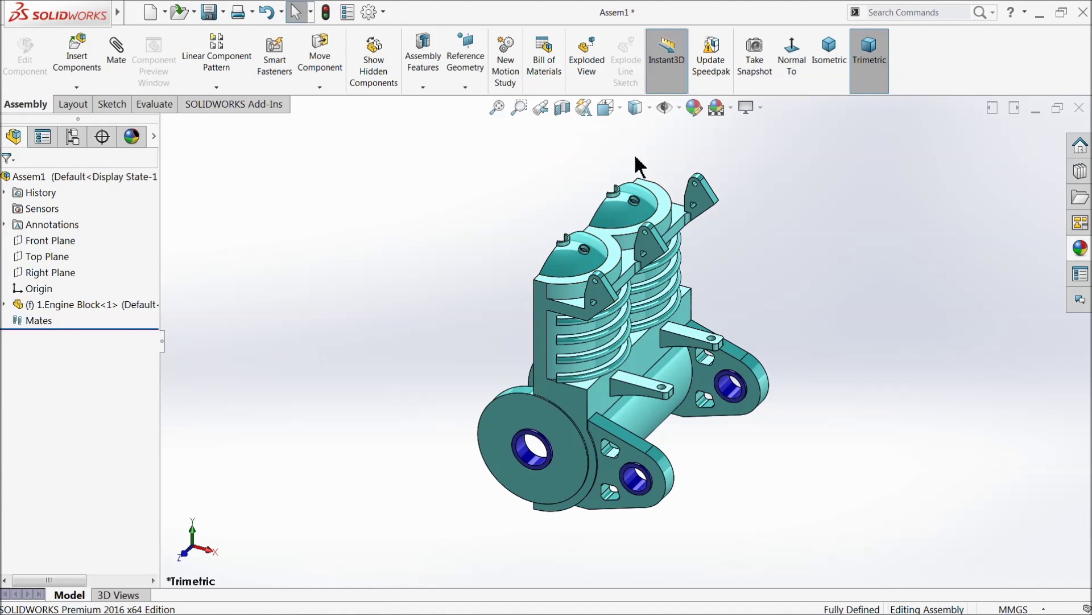
- Apply the Plain White scene to the assembly
click(731, 107)
click(745, 46)
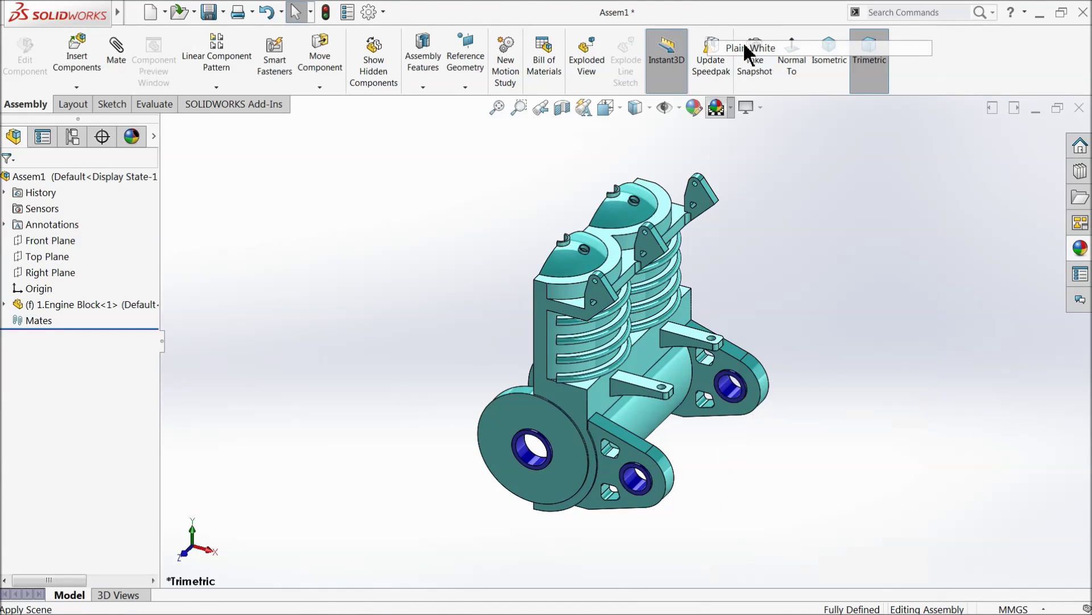
middle_drag(512, 359, 651, 287)
scroll(648, 251, down, 3)
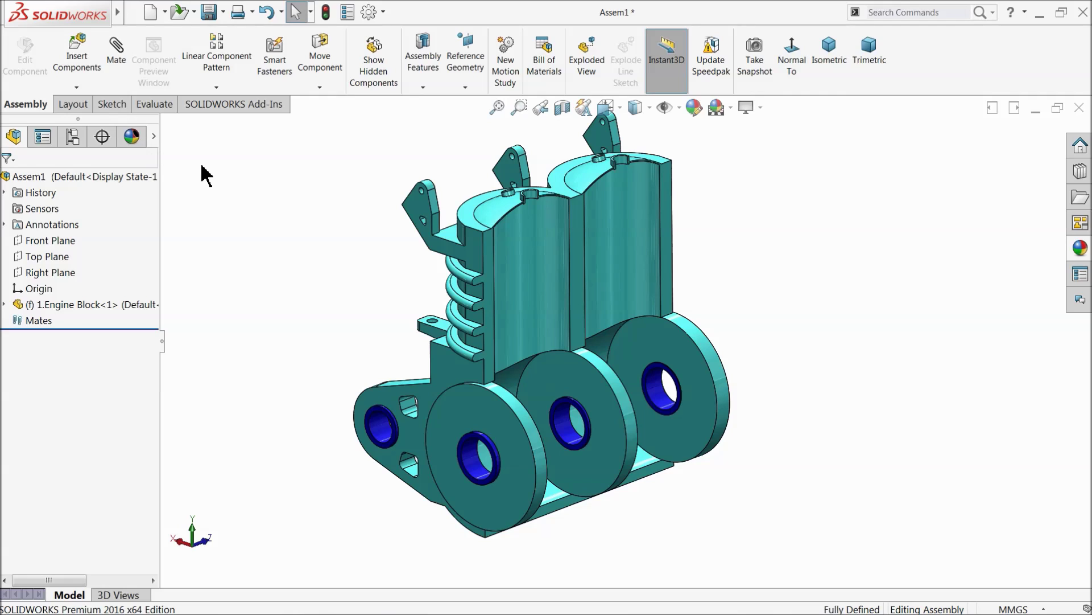
- Insert the 6.Crankshaft part and place it beside the engine block
click(75, 88)
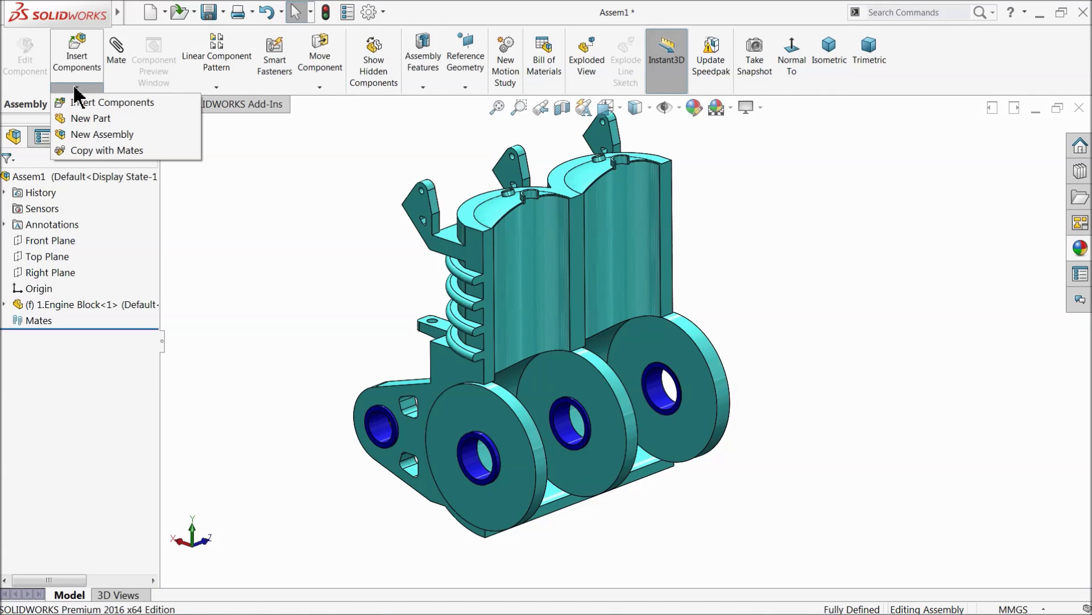
click(86, 100)
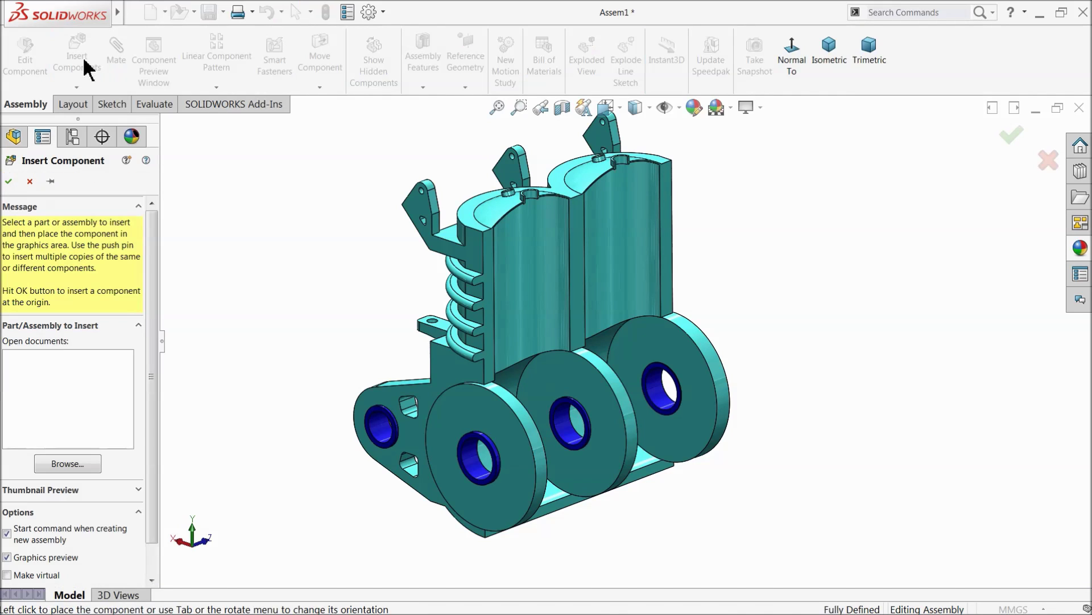
click(59, 468)
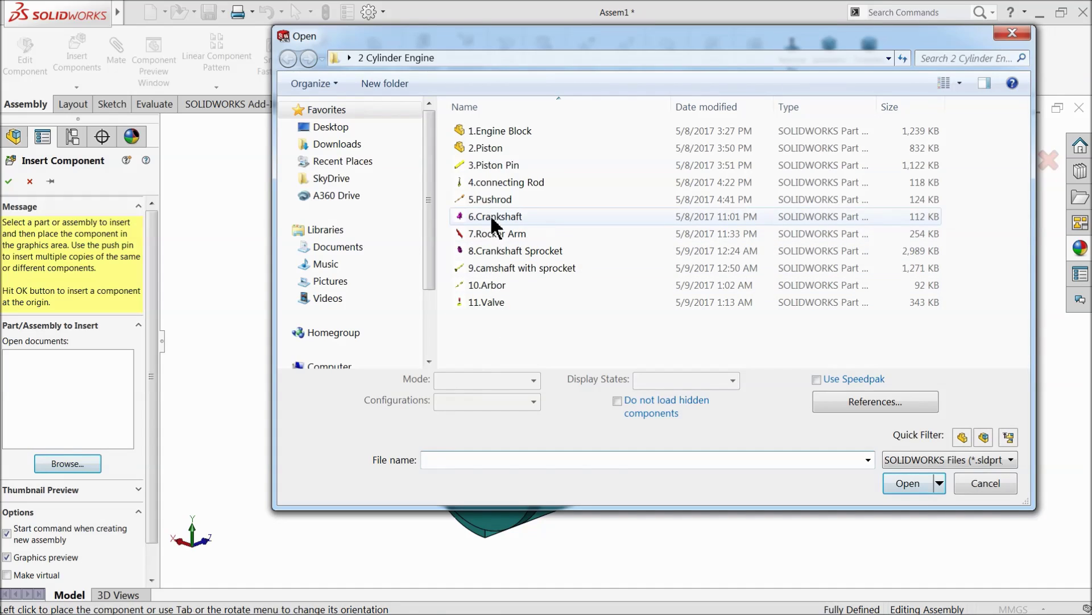
click(495, 220)
click(906, 474)
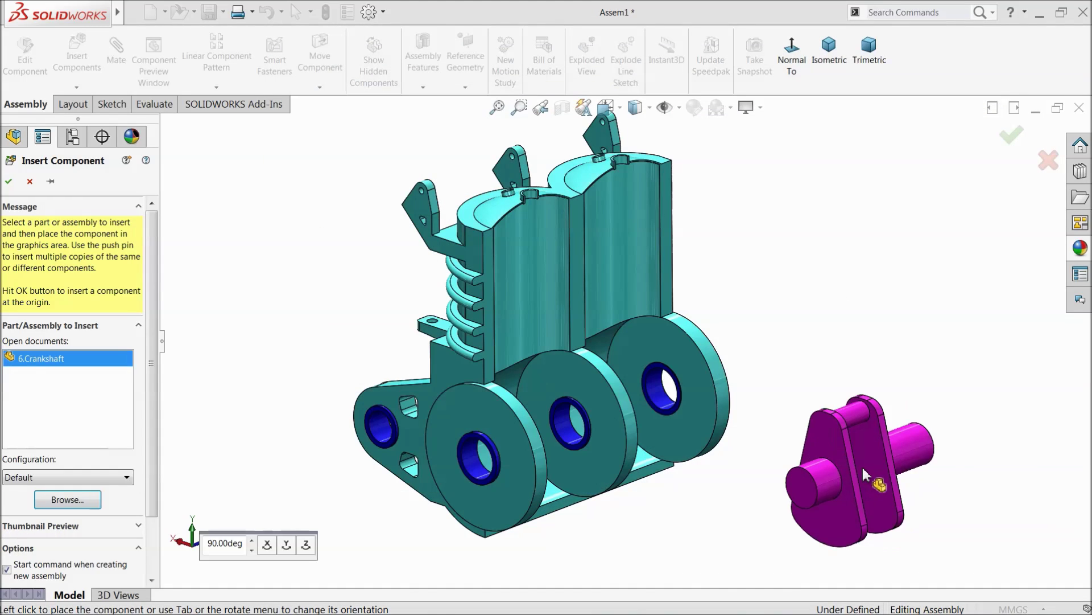
click(790, 447)
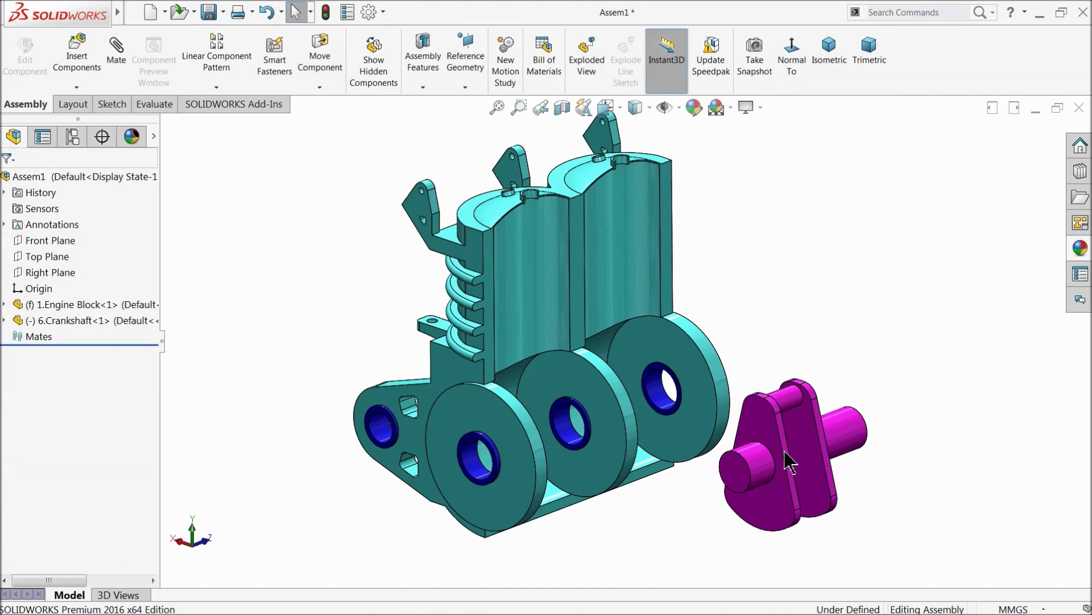
- Open the crankshaft component as a separate part for editing
ctrl+middle_drag(785, 455, 754, 439)
scroll(721, 443, down, 3)
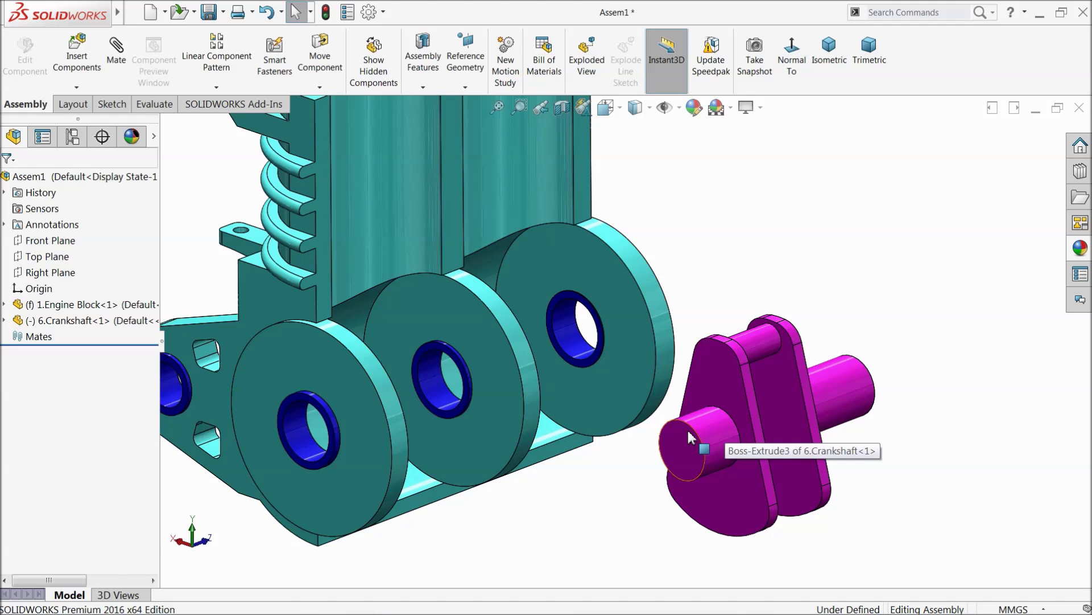
scroll(722, 398, down, 2)
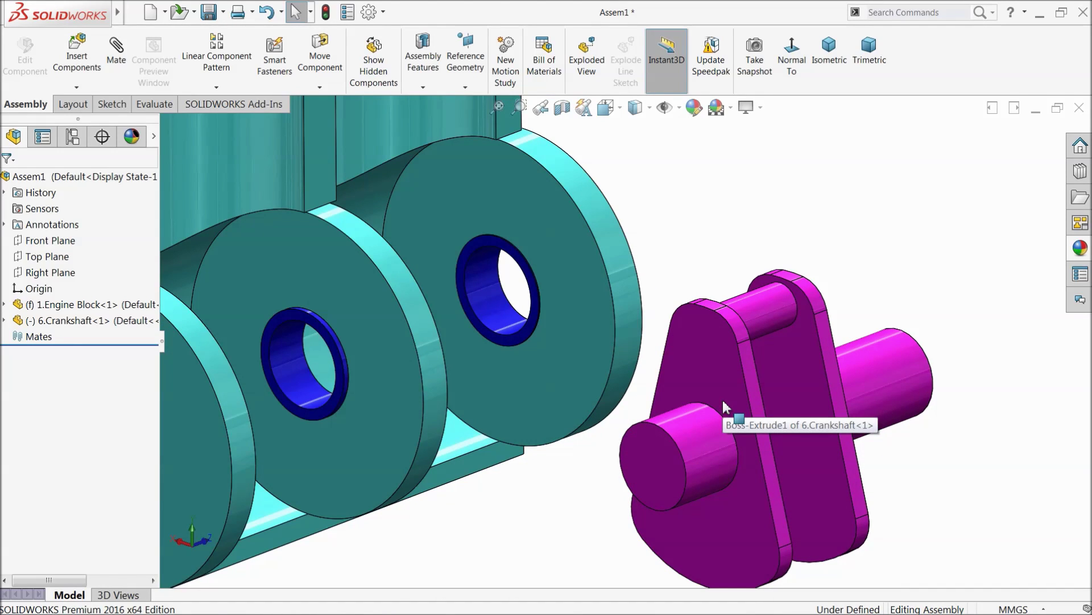
click(706, 368)
click(738, 315)
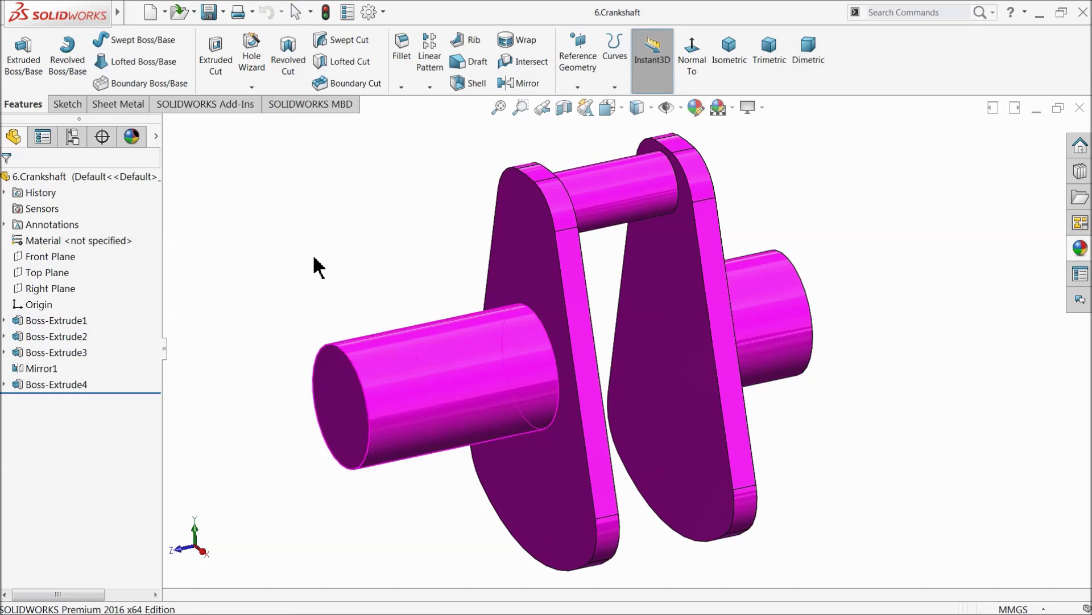
- Start a sketch on the outer flat face of the crankshaft's web, viewed normal to that face
middle_drag(317, 264, 347, 267)
click(499, 256)
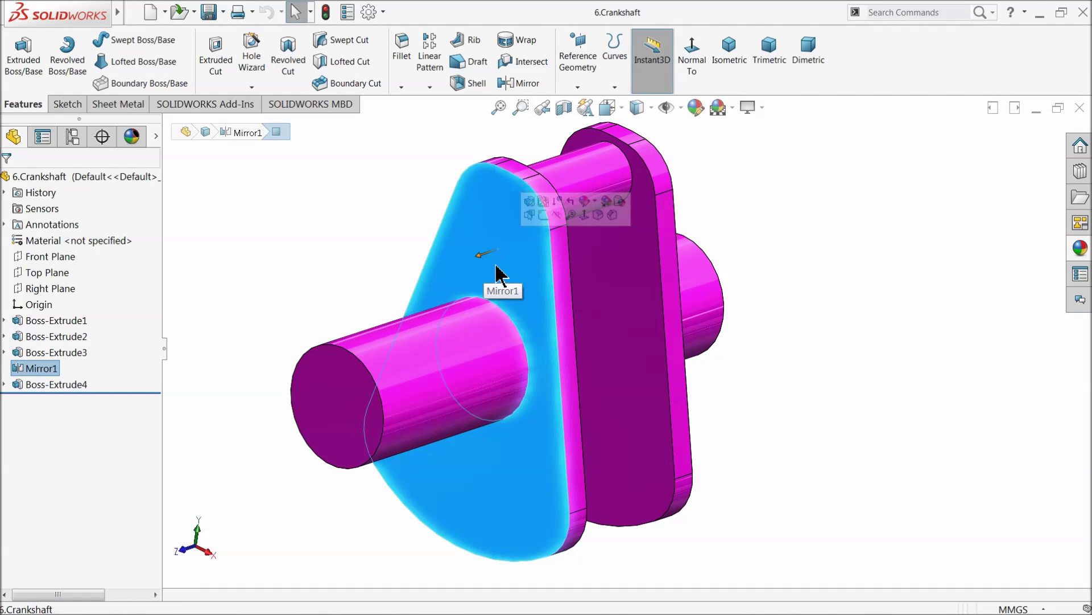
click(689, 70)
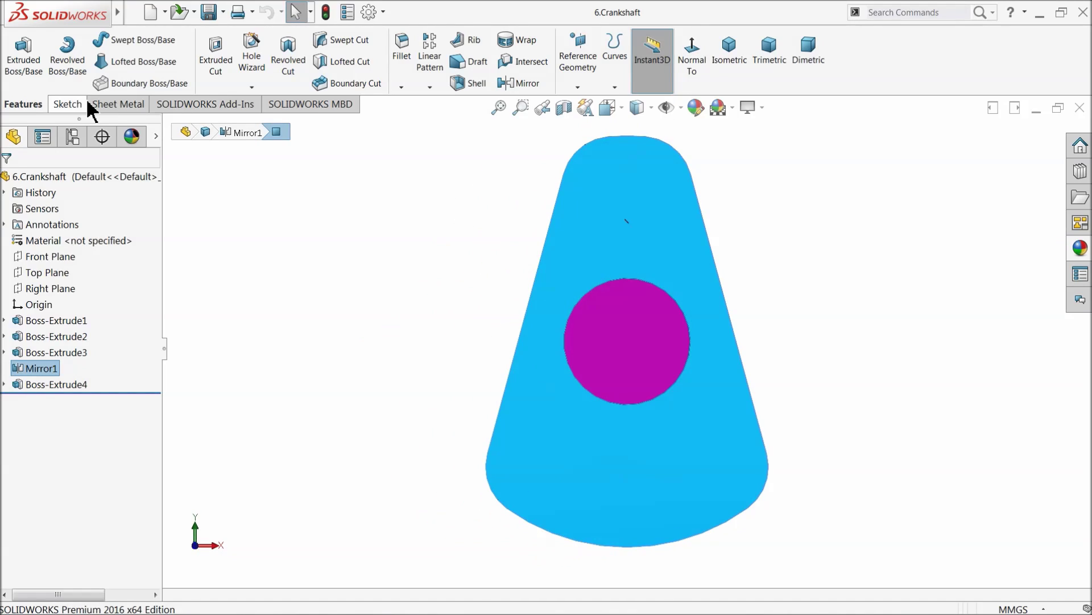
click(66, 104)
click(17, 54)
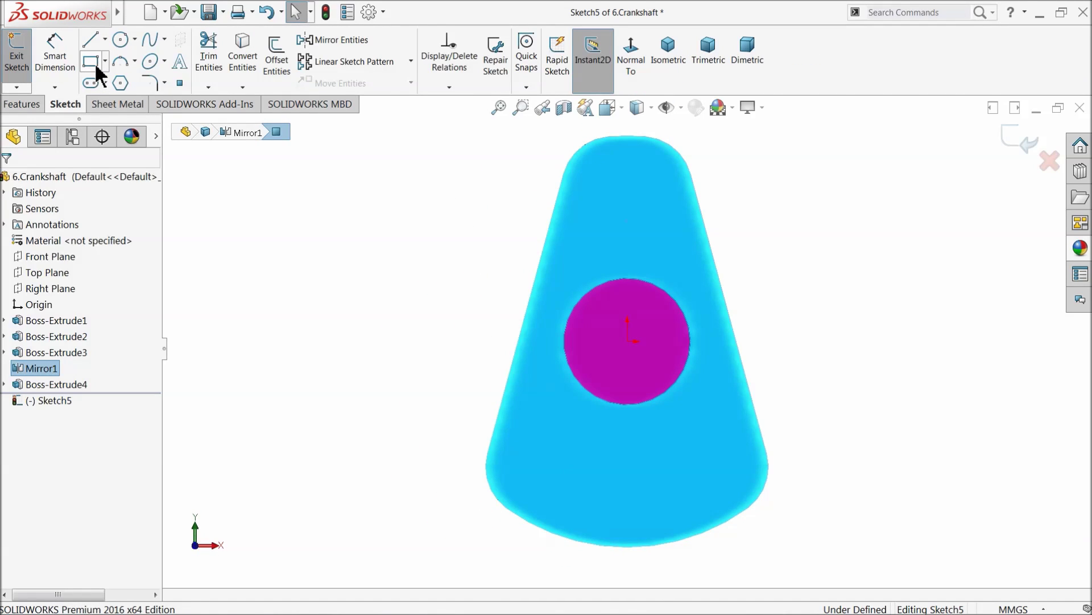
- Draw a vertical construction centerline about 3.97 mm long upward from the origin
click(105, 40)
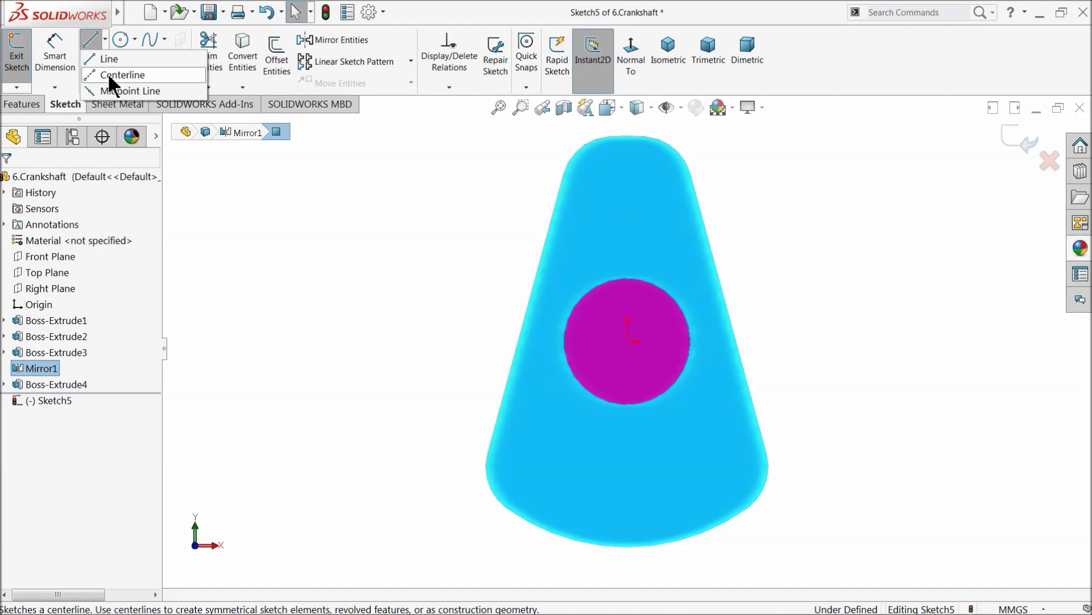
click(111, 75)
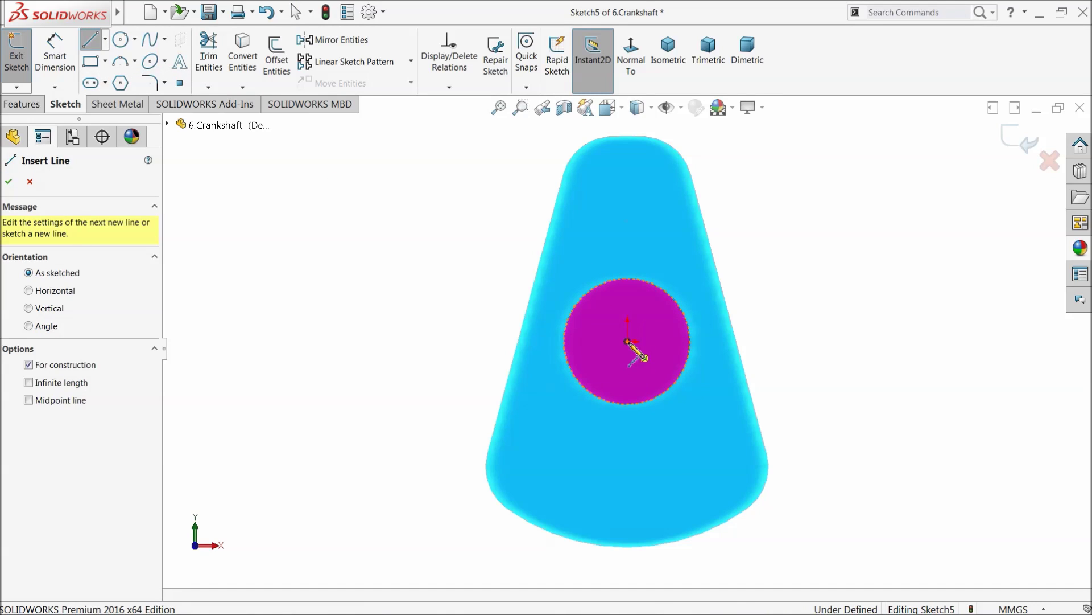
click(628, 341)
click(628, 216)
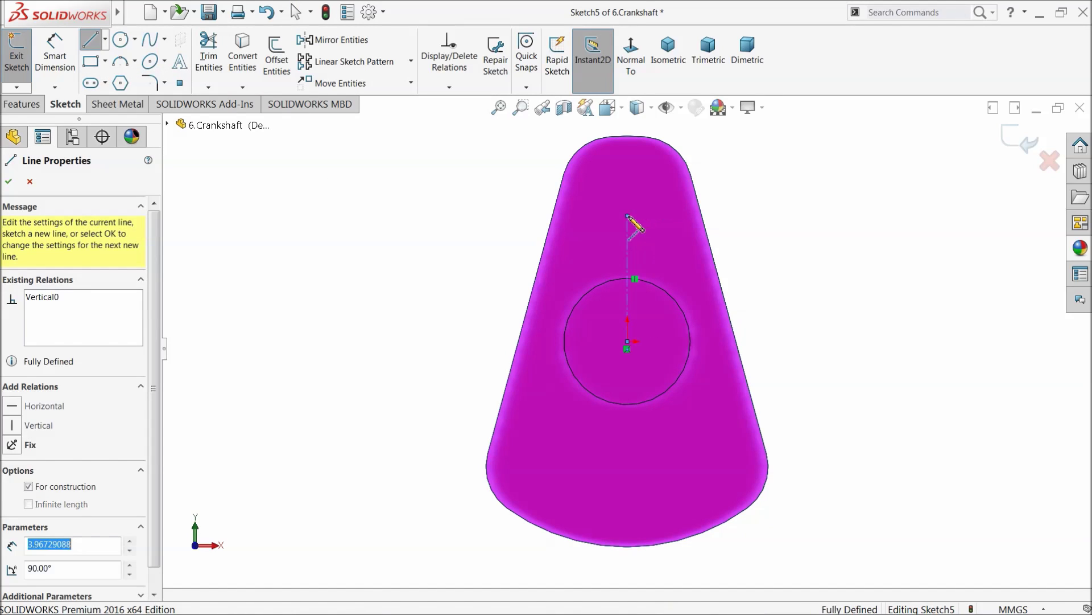
right_click(697, 165)
click(715, 174)
- Sketch a corner rectangle about 0.35 by 1.01 mm with one side on the centerline, just above the shaft circle
click(91, 61)
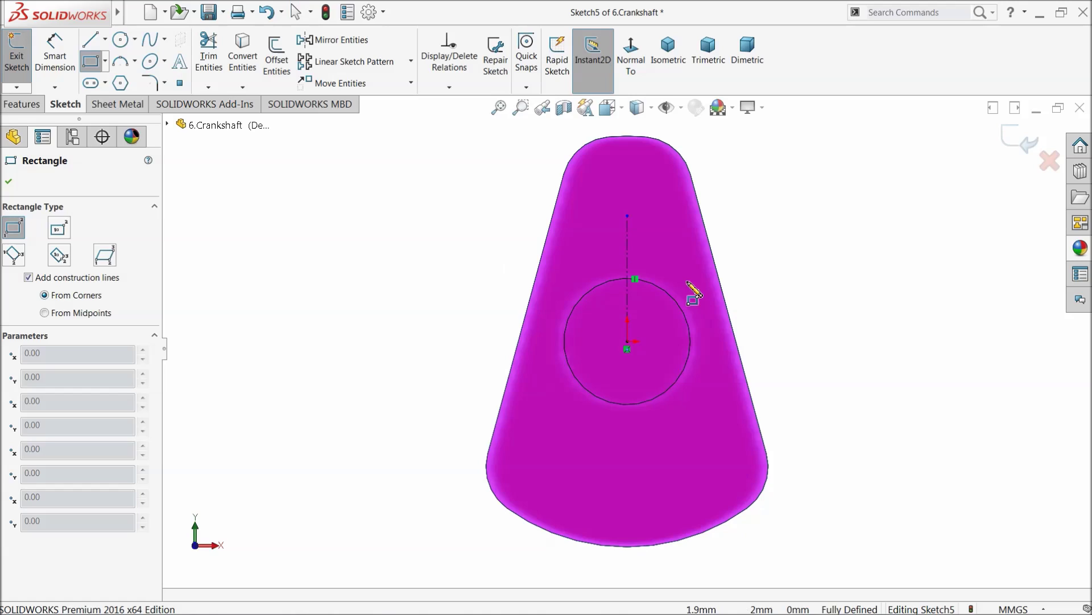
scroll(694, 273, down, 3)
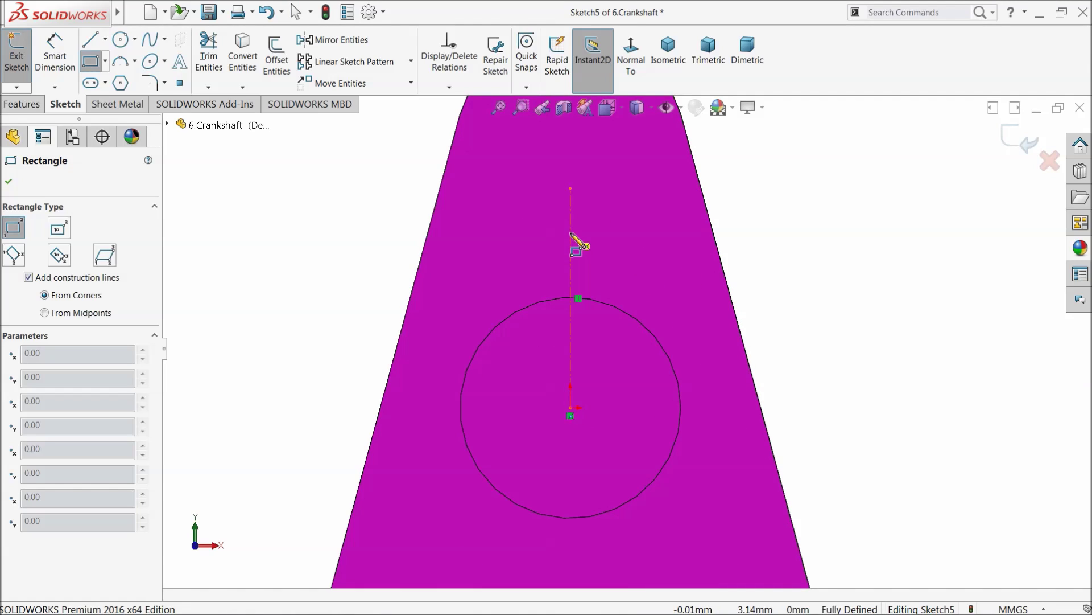
click(570, 233)
click(590, 290)
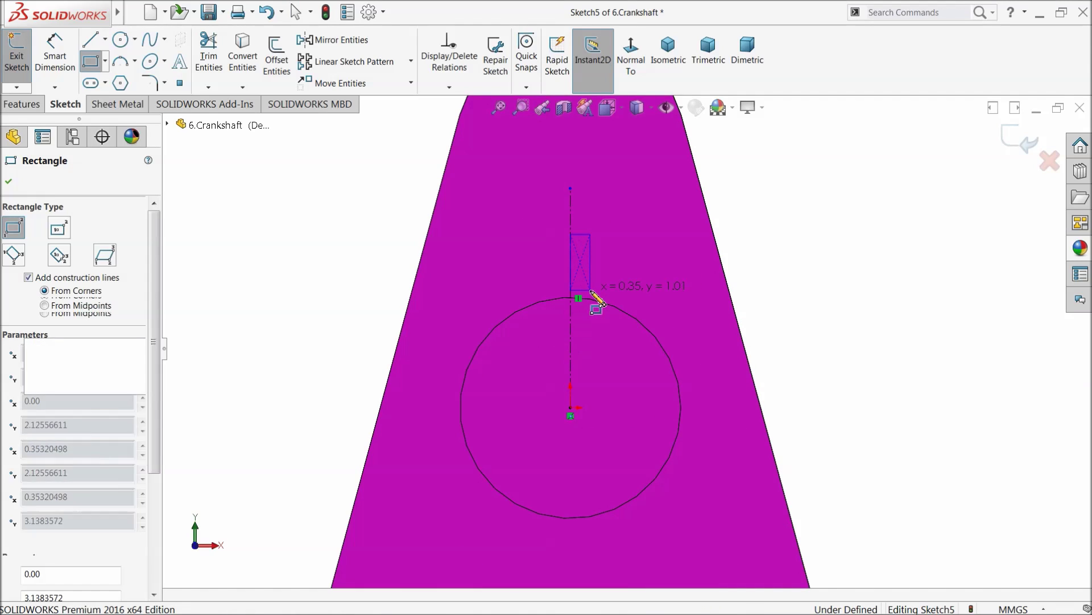
click(21, 104)
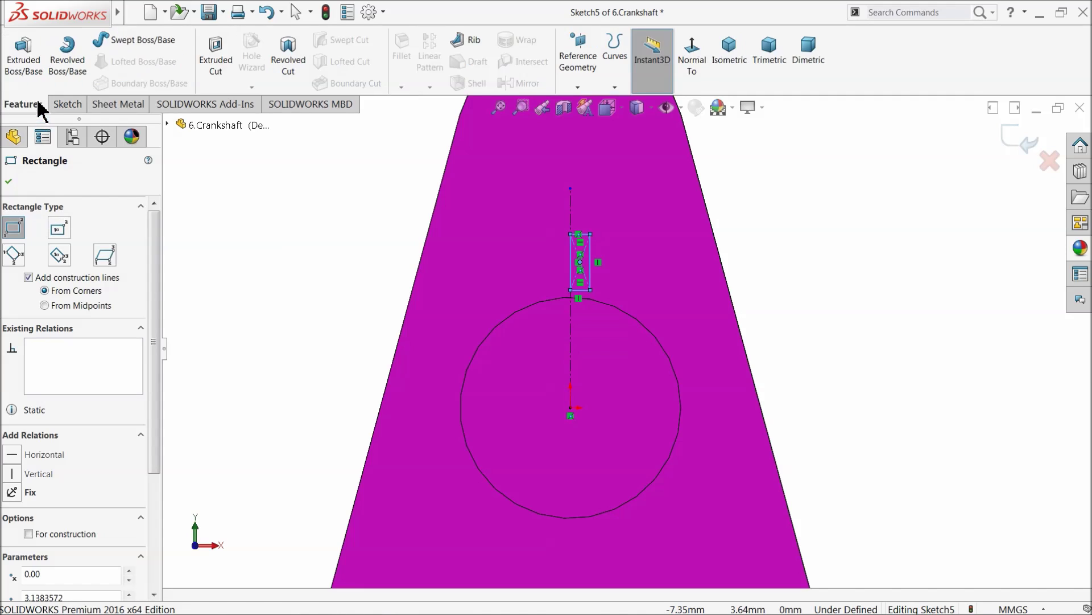
- Dimension the rectangle's width to 0.1 mm
click(66, 104)
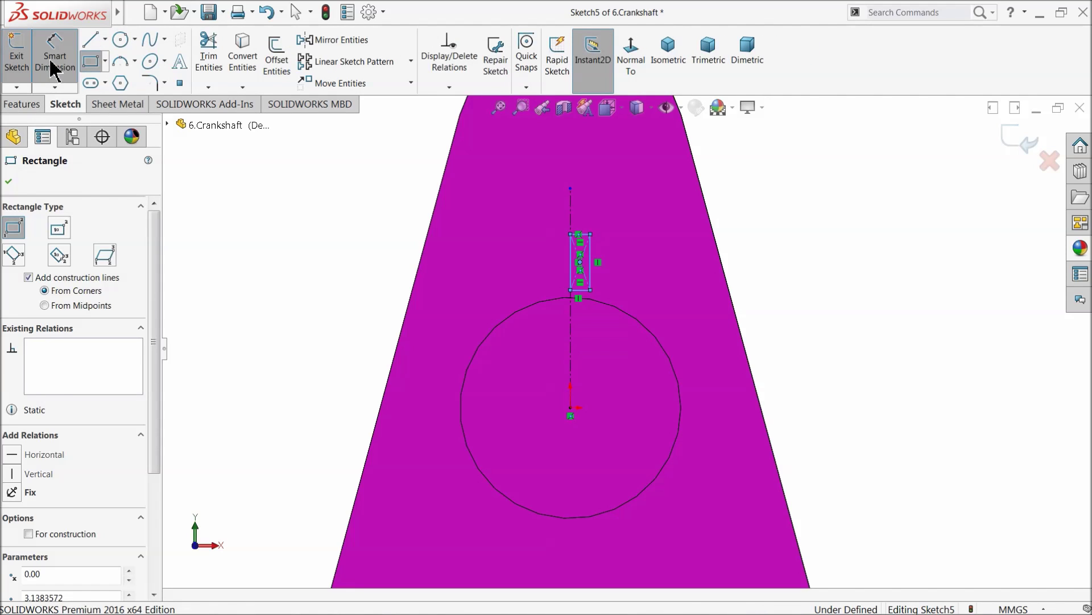
click(55, 54)
scroll(597, 251, down, 8)
click(539, 269)
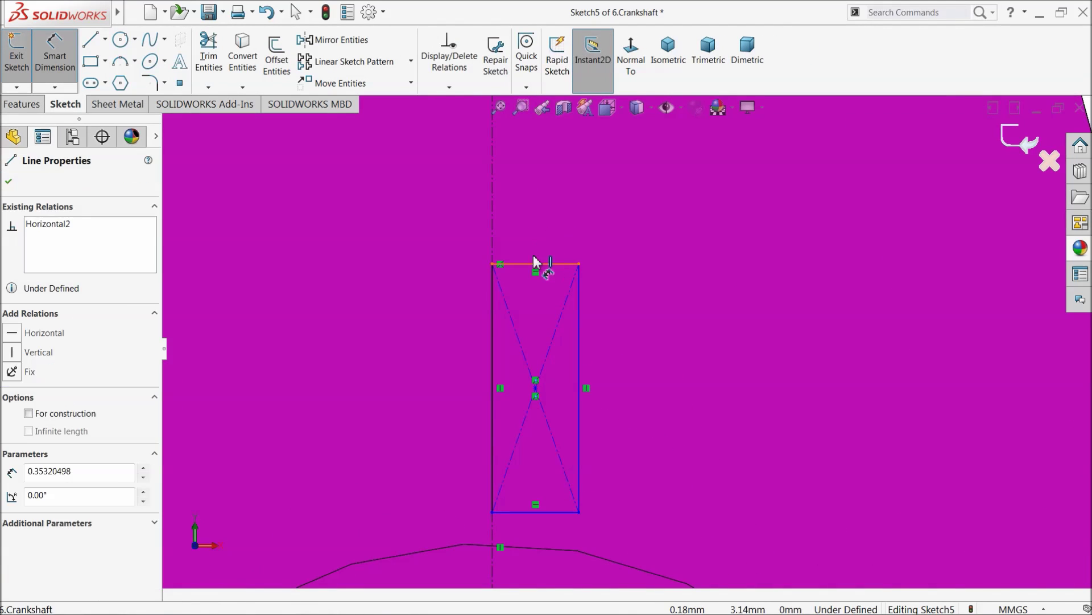
click(538, 245)
text(0.1)
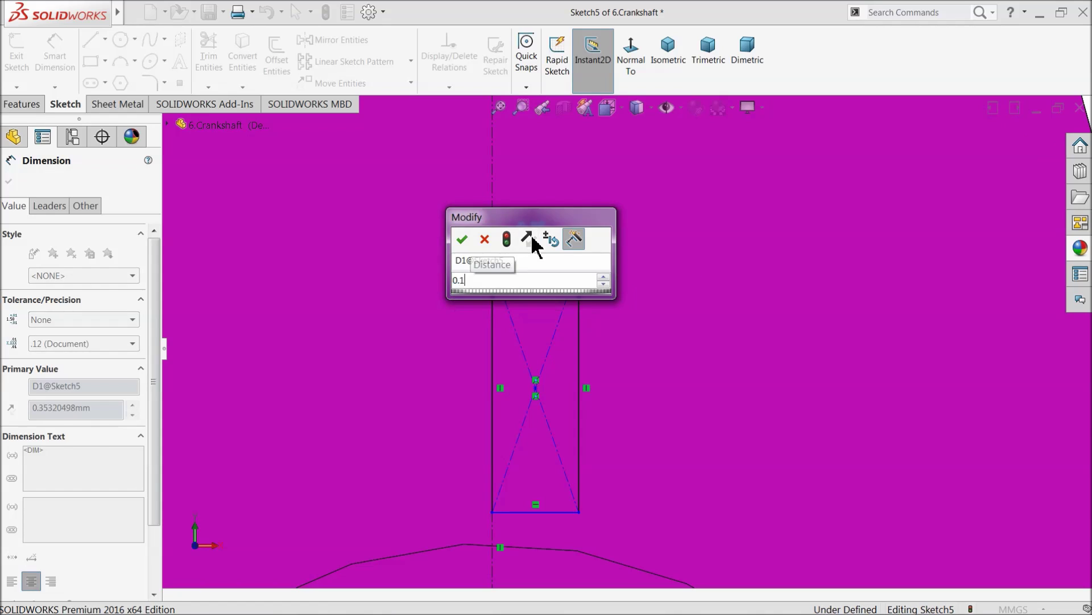
key(Return)
- Dimension the rectangle's height to 0.5 mm
scroll(527, 406, up, 3)
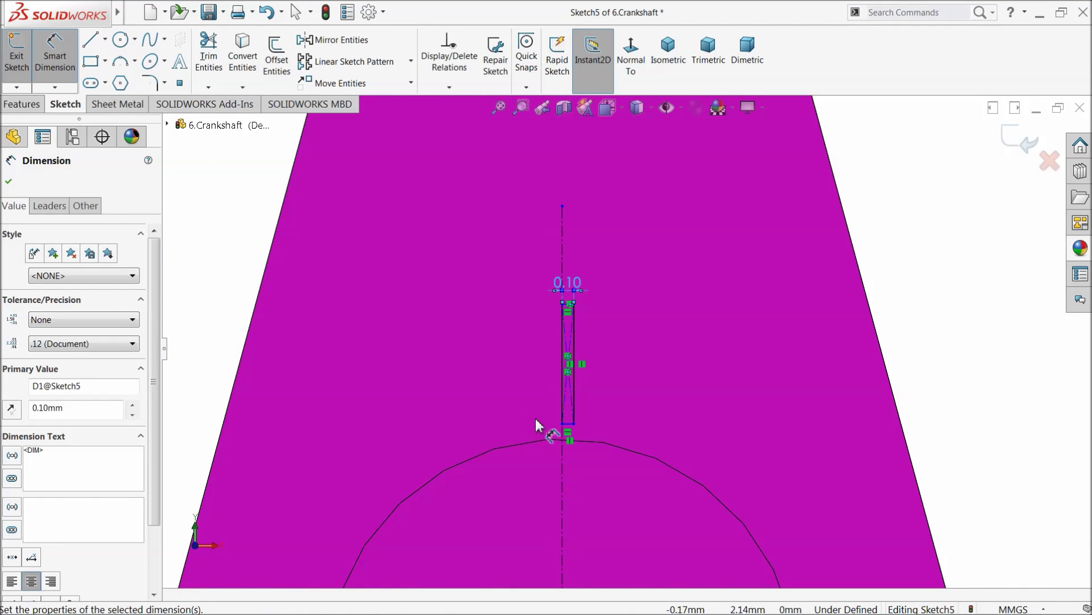
scroll(599, 336, down, 3)
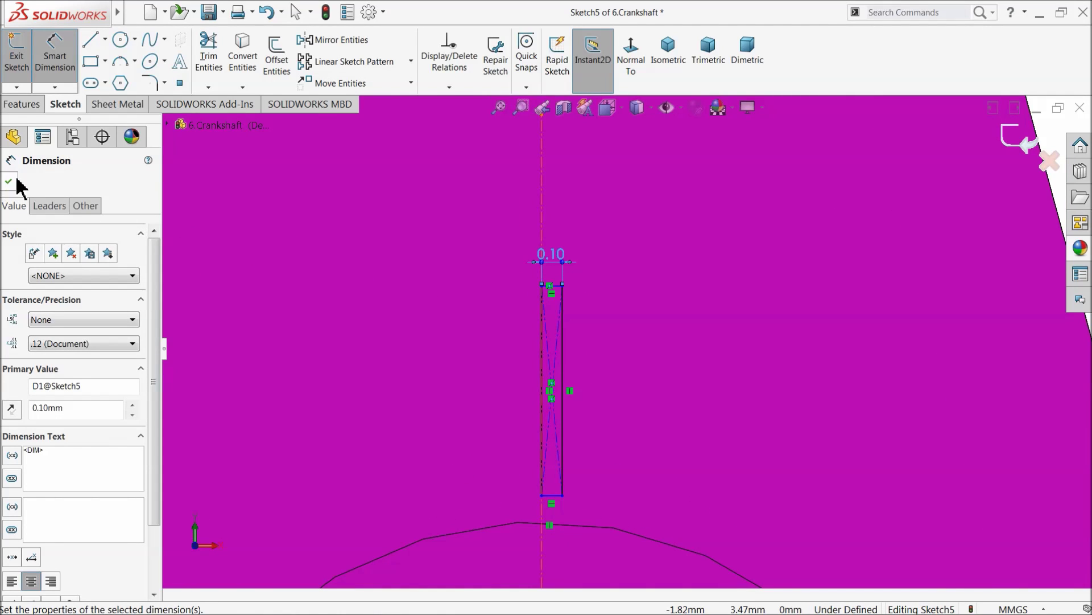
click(568, 398)
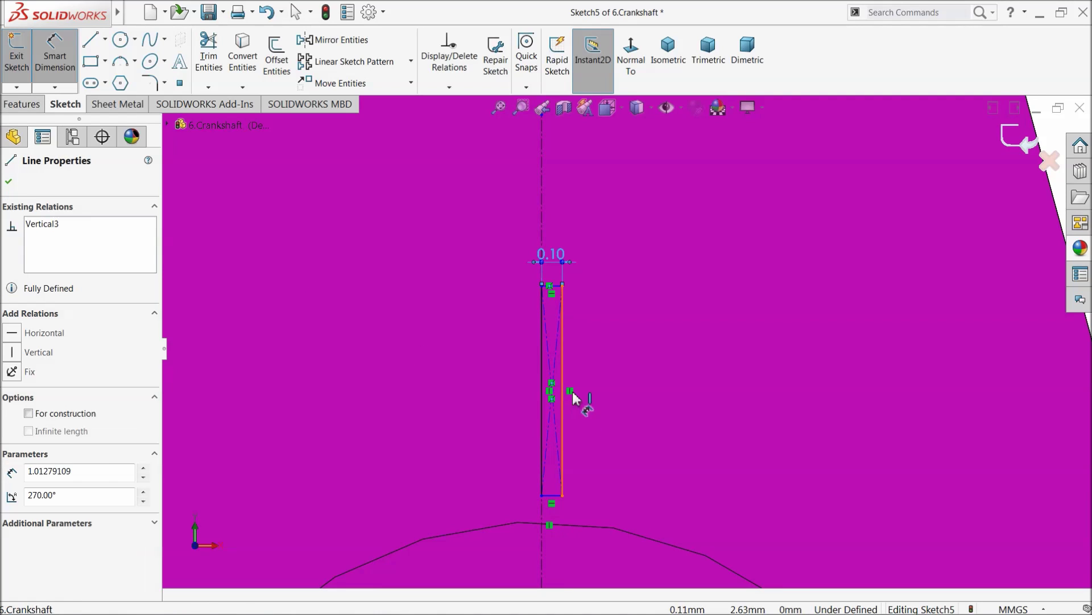
click(627, 380)
text(0.5)
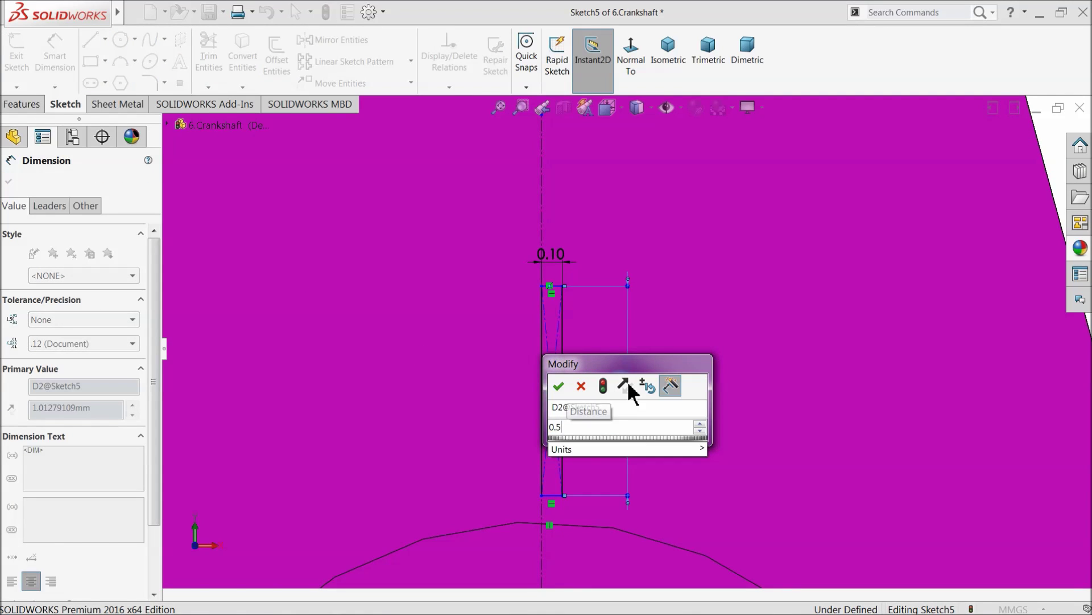
key(Return)
- End dimensioning and move the rectangle down along the centerline to just above the shaft circle
scroll(678, 398, up, 2)
scroll(564, 332, down, 3)
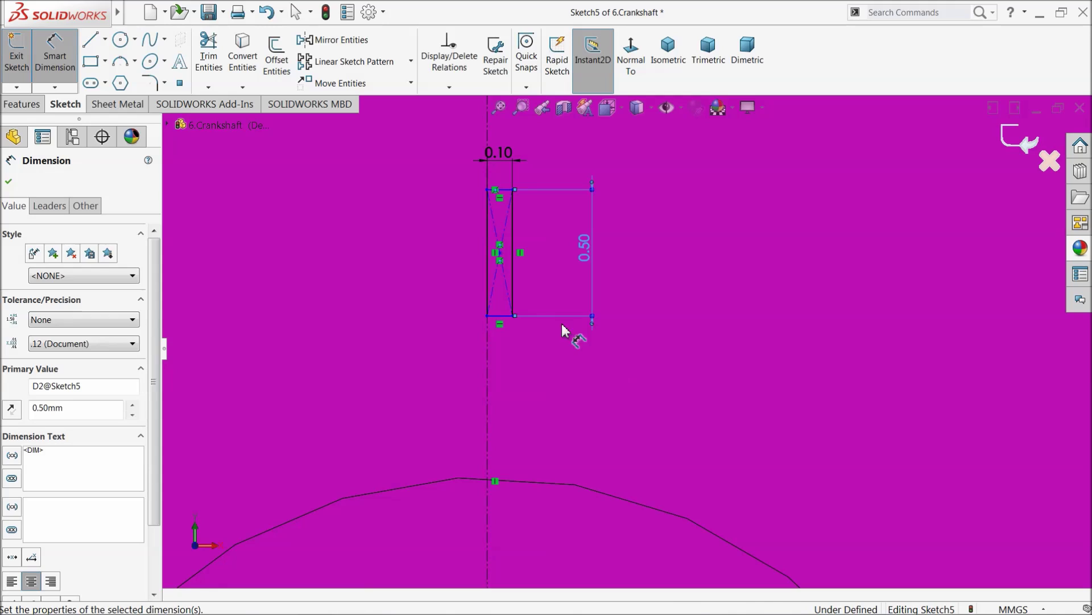
click(54, 56)
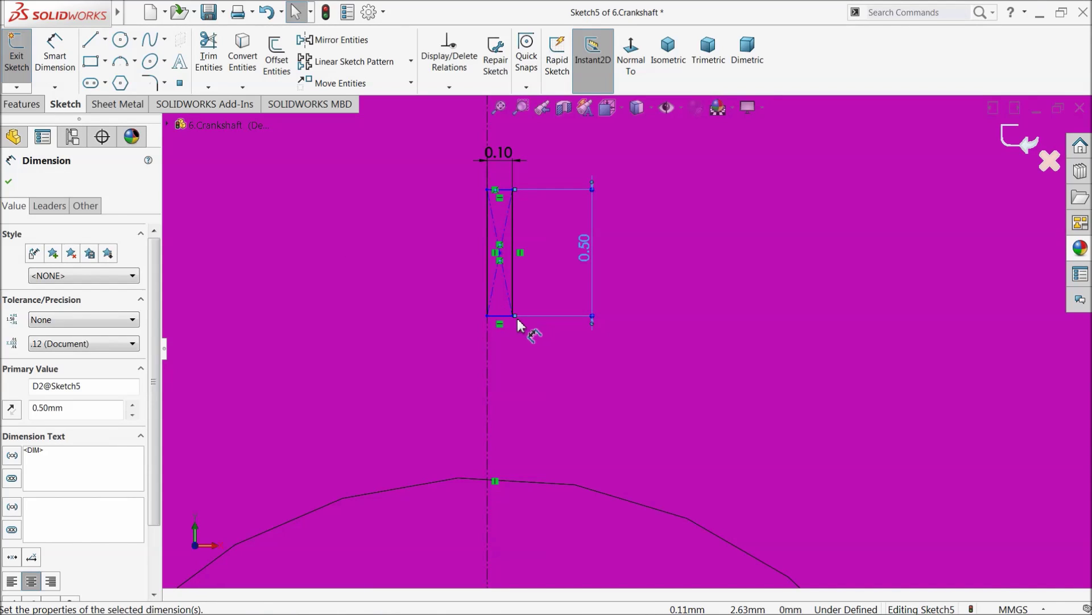
drag(514, 318, 512, 473)
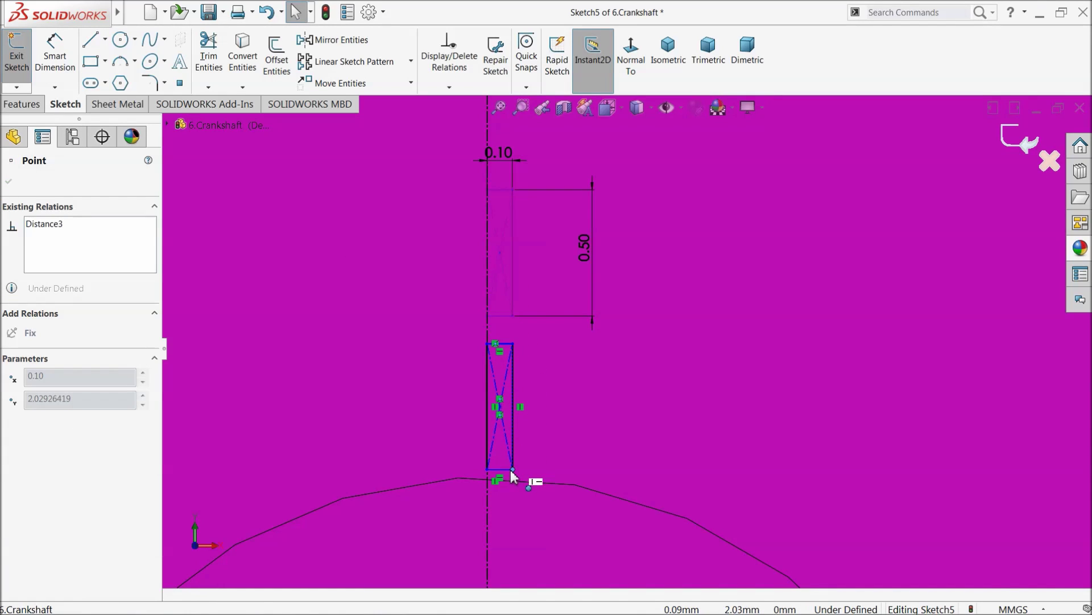
- Extrude-cut the small rectangle 0.1 mm deep into the crankshaft web with a blind end condition
click(29, 103)
click(223, 59)
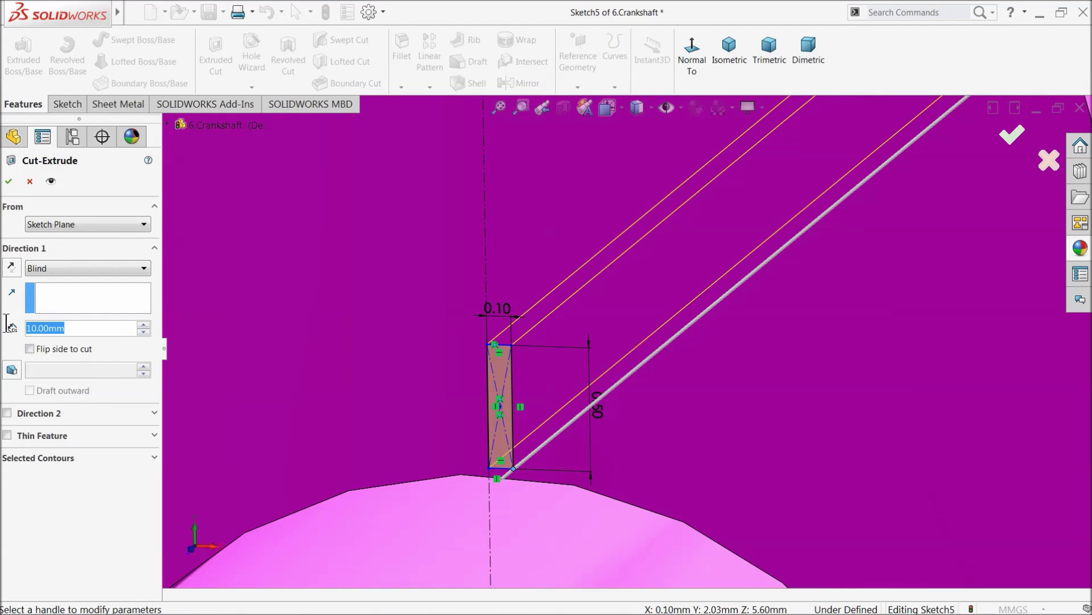
text(0.1)
key(Return)
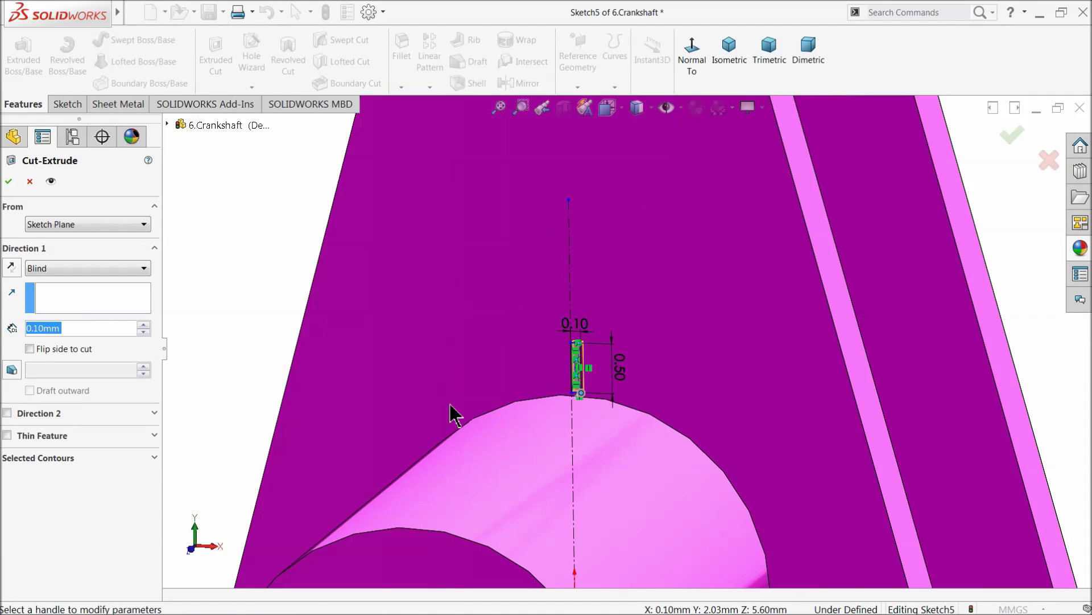
click(9, 181)
scroll(547, 405, up, 10)
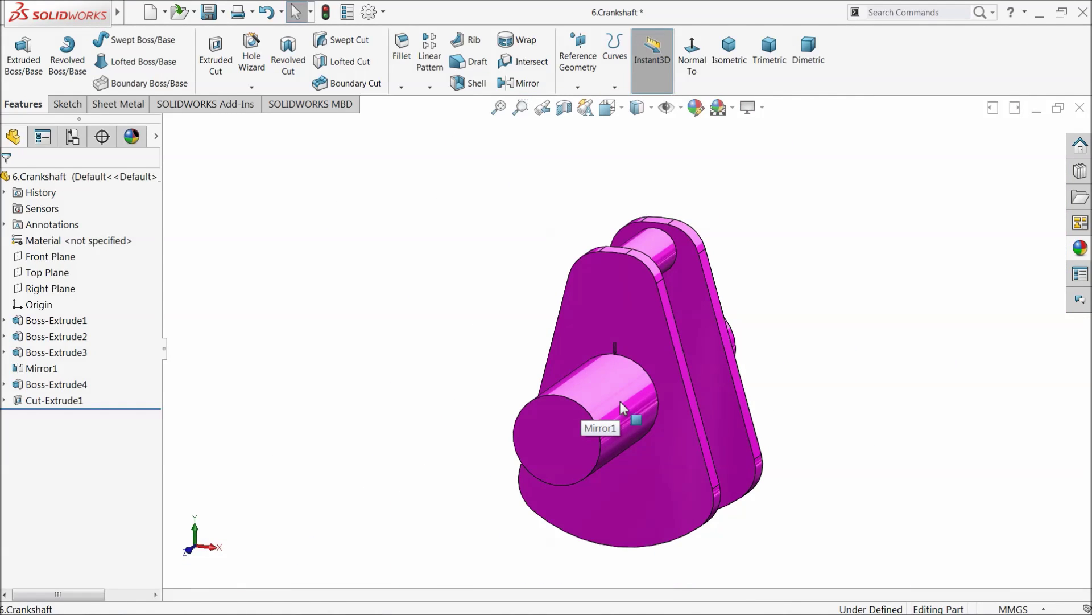
- Save and close the crankshaft part and rebuild the assembly with the changed model
middle_drag(620, 410, 586, 409)
scroll(700, 433, down, 3)
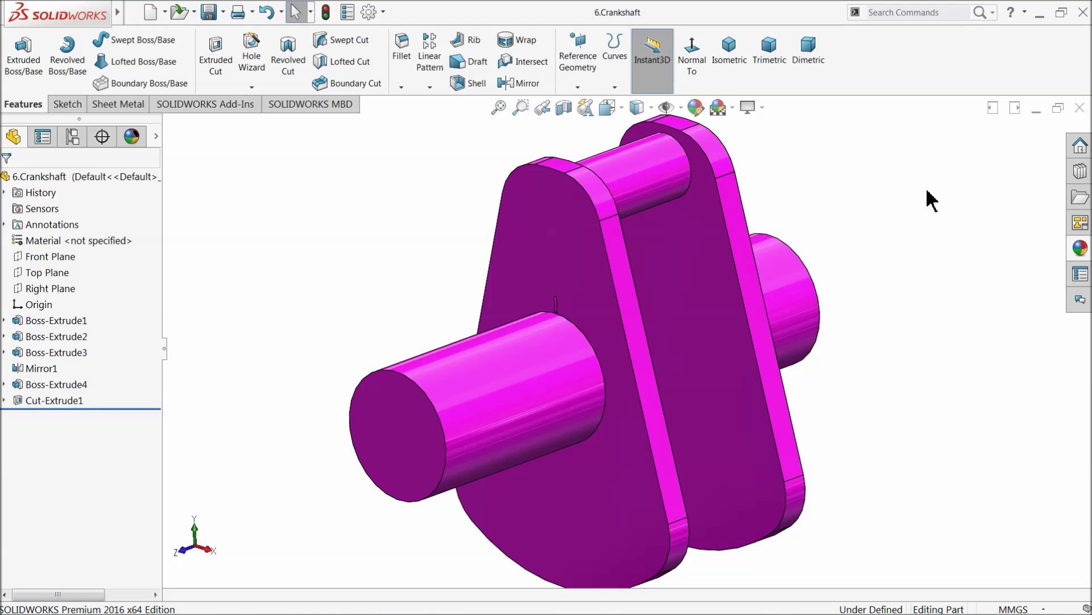
click(1080, 107)
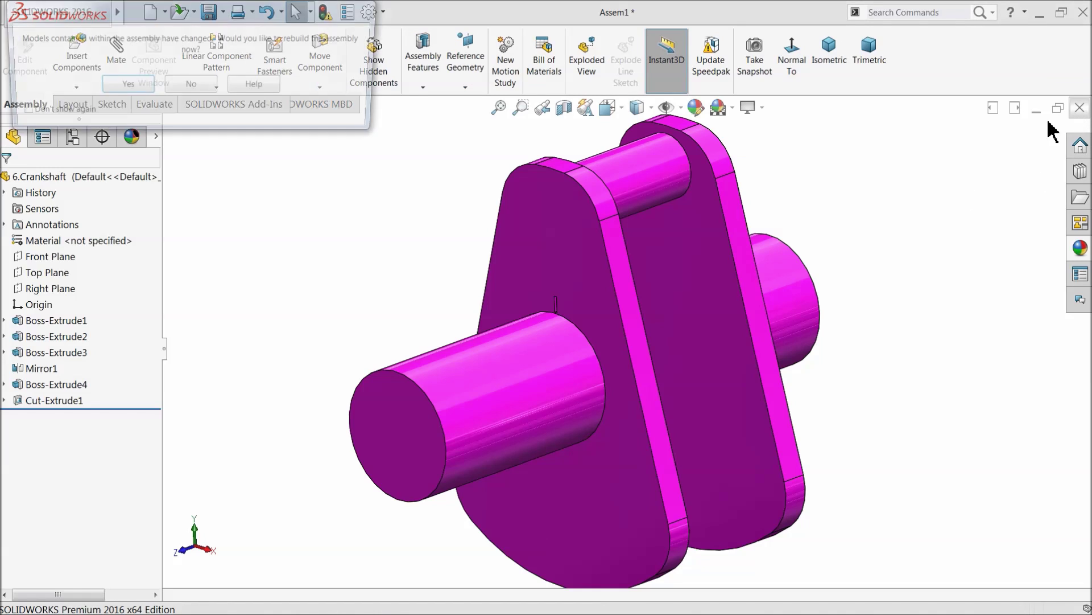
click(112, 83)
scroll(738, 413, down, 2)
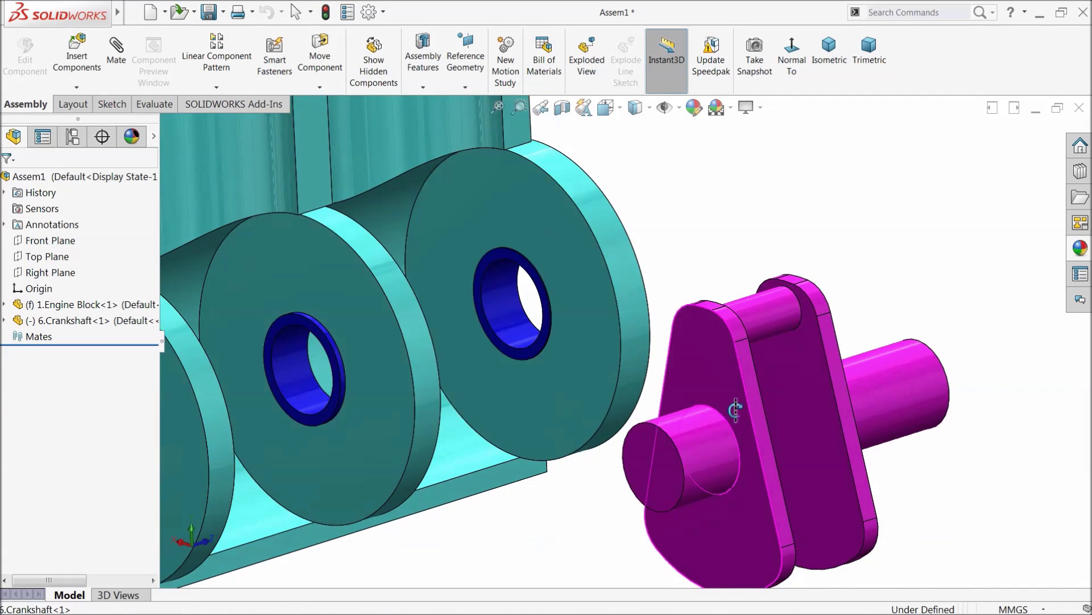
scroll(739, 411, up, 2)
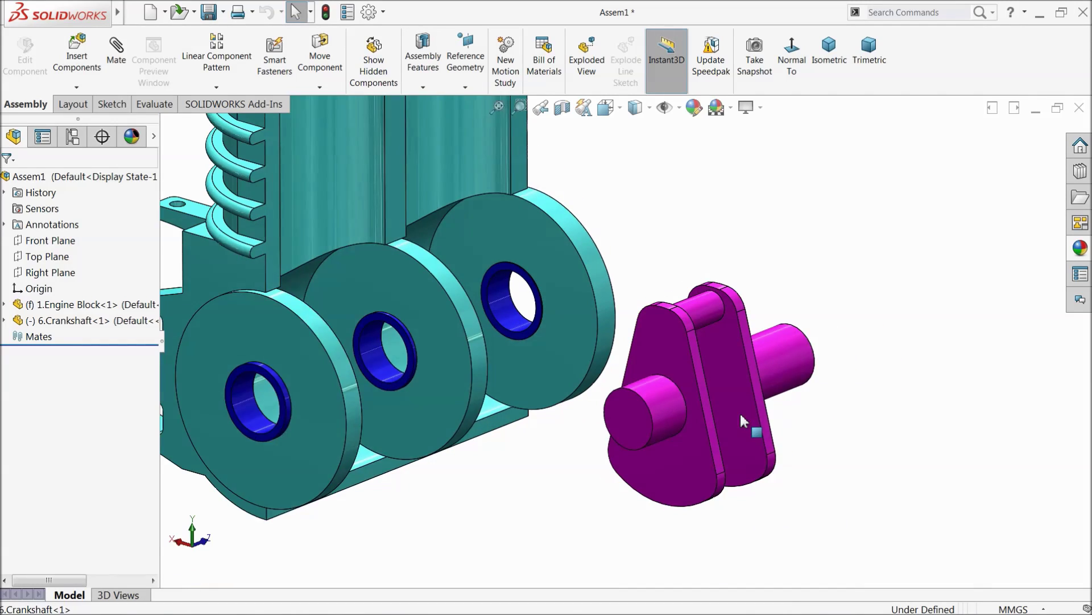
- Mate the crankshaft's longer journal concentric with the bearing hole at the engine block's end nearest the crankshaft
middle_drag(739, 412, 643, 420)
click(77, 57)
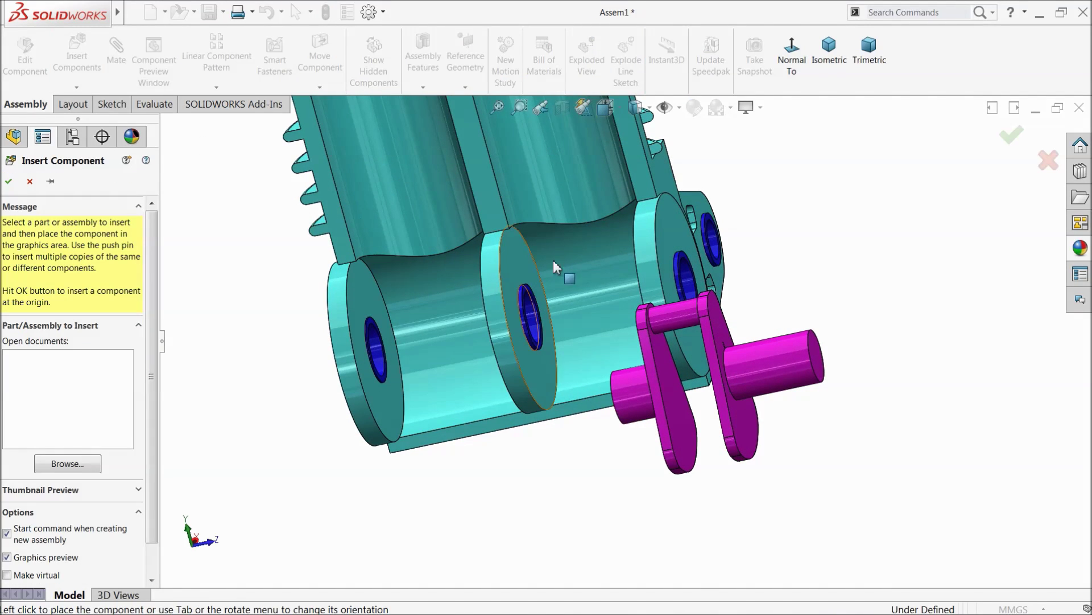
scroll(667, 319, down, 4)
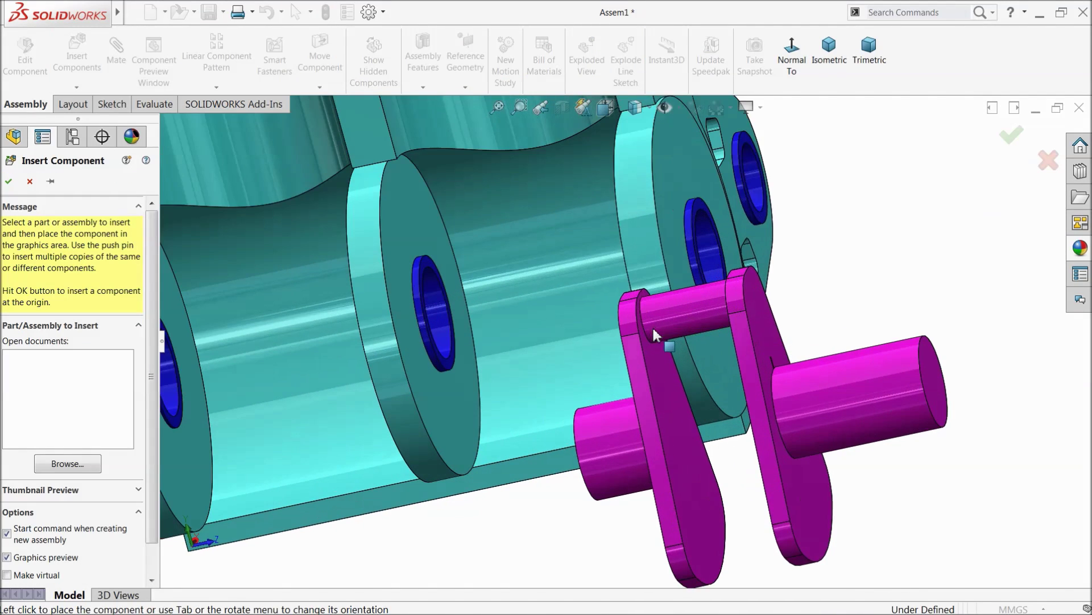
click(865, 388)
click(29, 181)
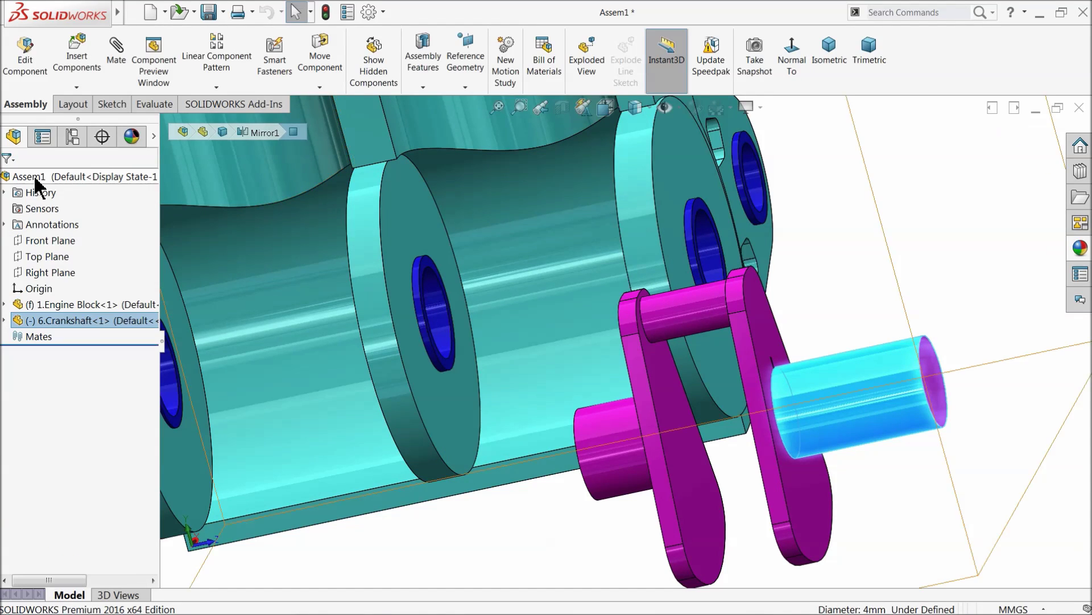
click(117, 63)
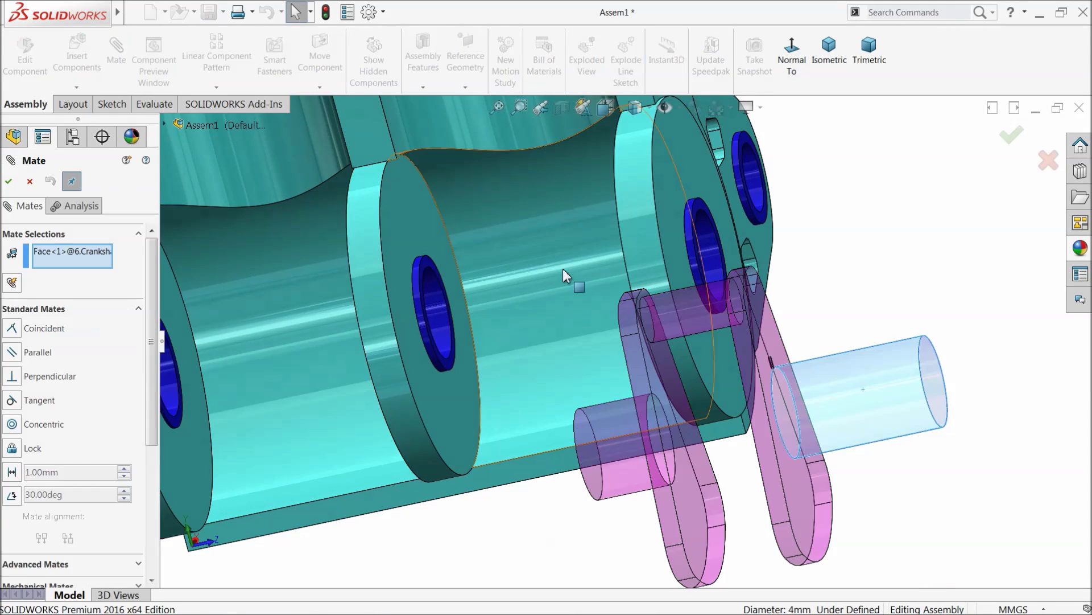
click(711, 257)
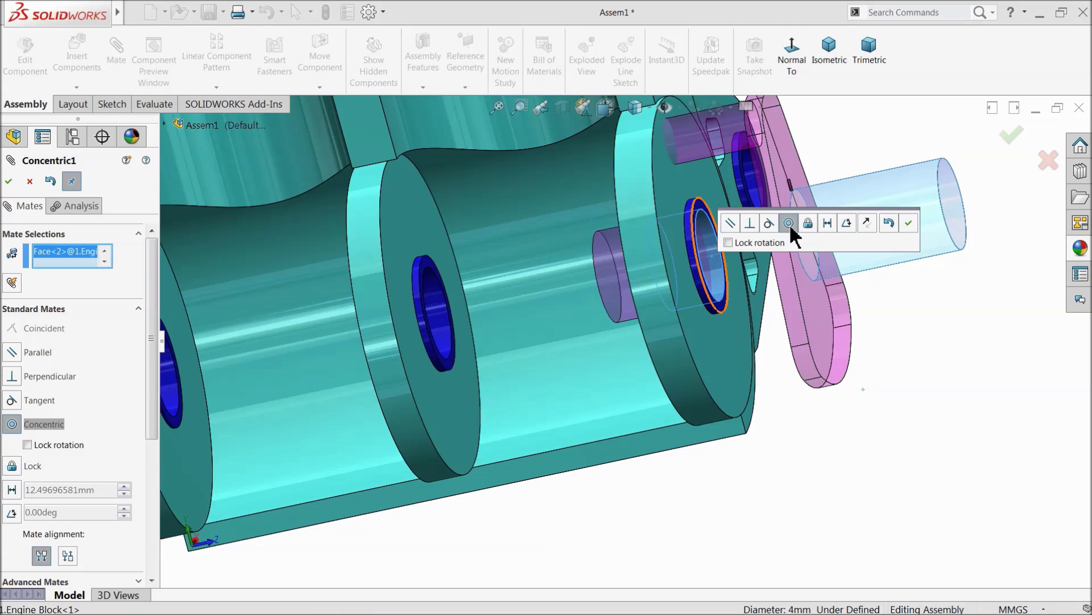
click(909, 222)
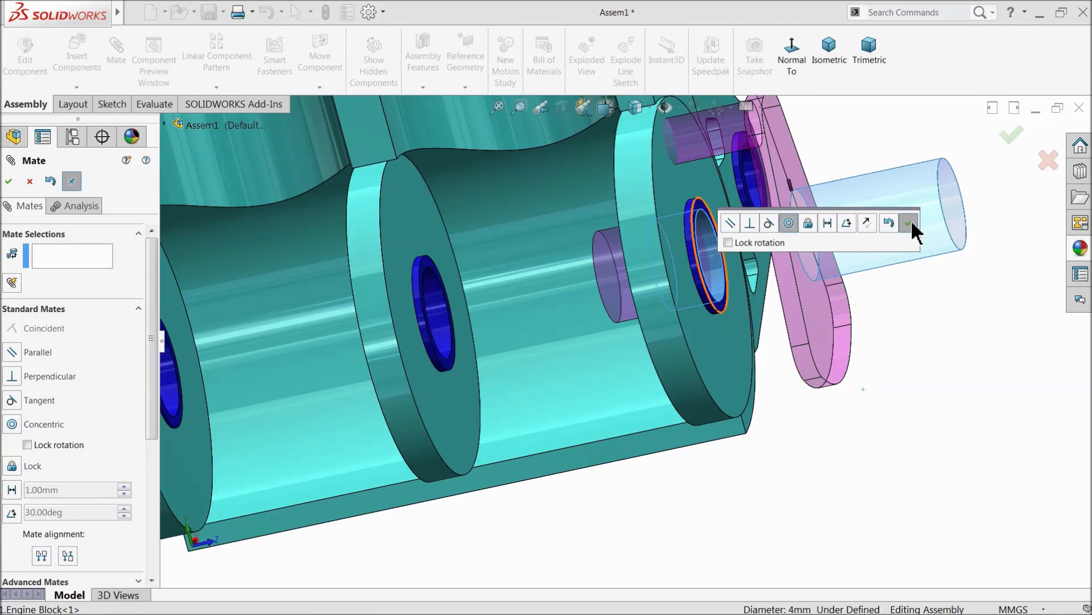
- Add a 2.6 mm distance mate between the engine block's outer end face and the end face of the crankshaft's longer journal
middle_drag(835, 238, 755, 319)
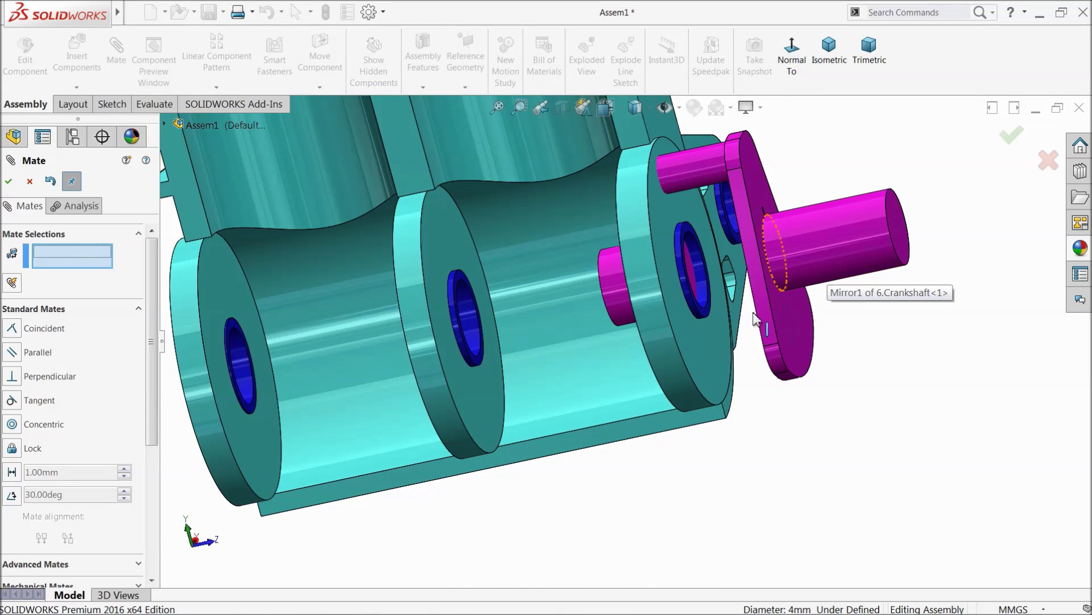
middle_drag(692, 346, 686, 339)
click(685, 336)
click(897, 240)
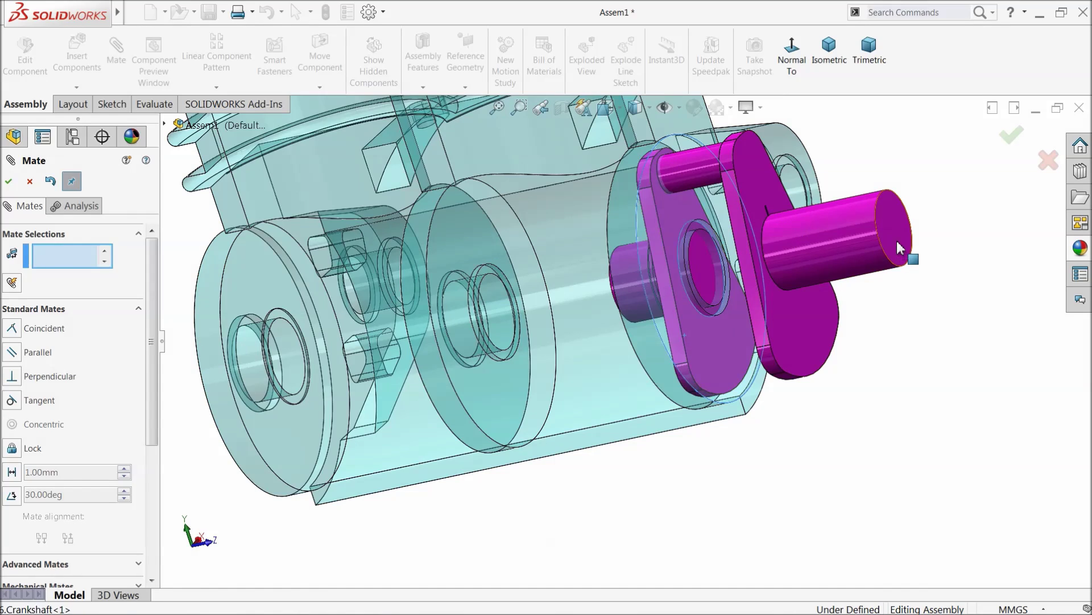
click(984, 212)
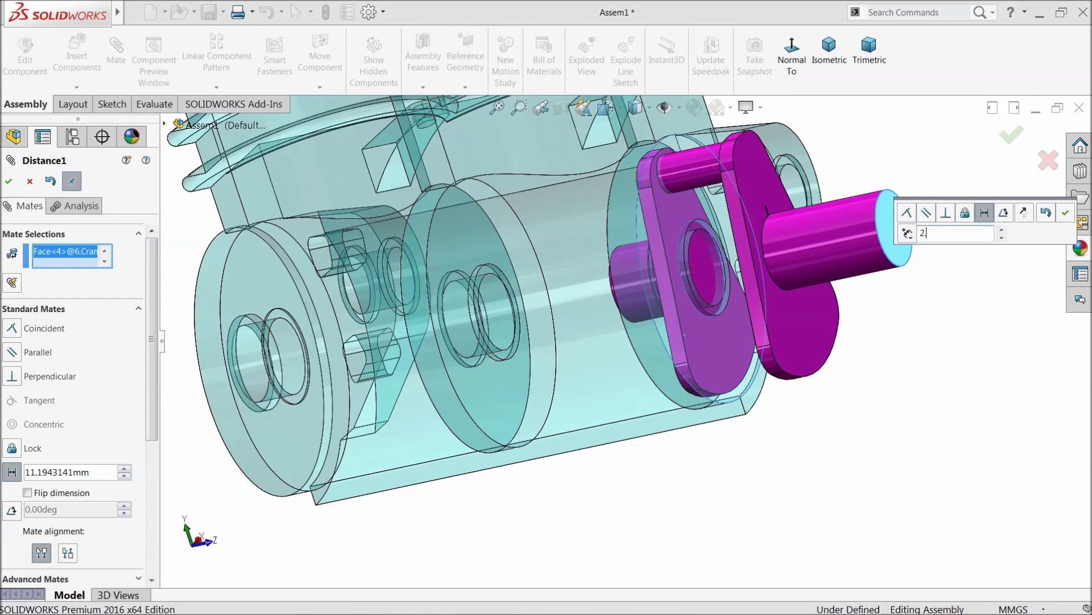
key(Return)
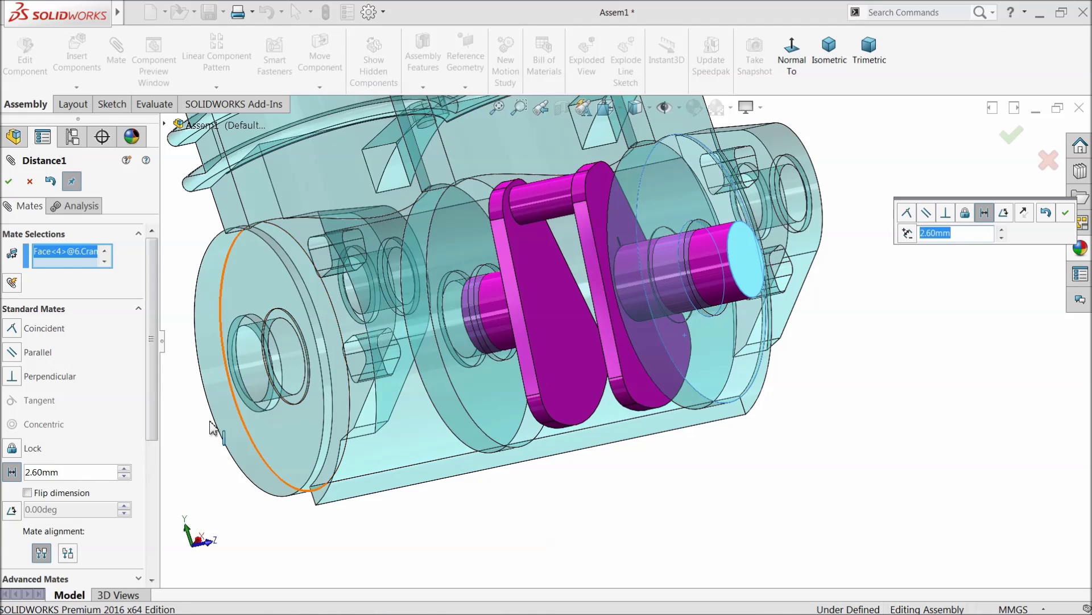
click(8, 186)
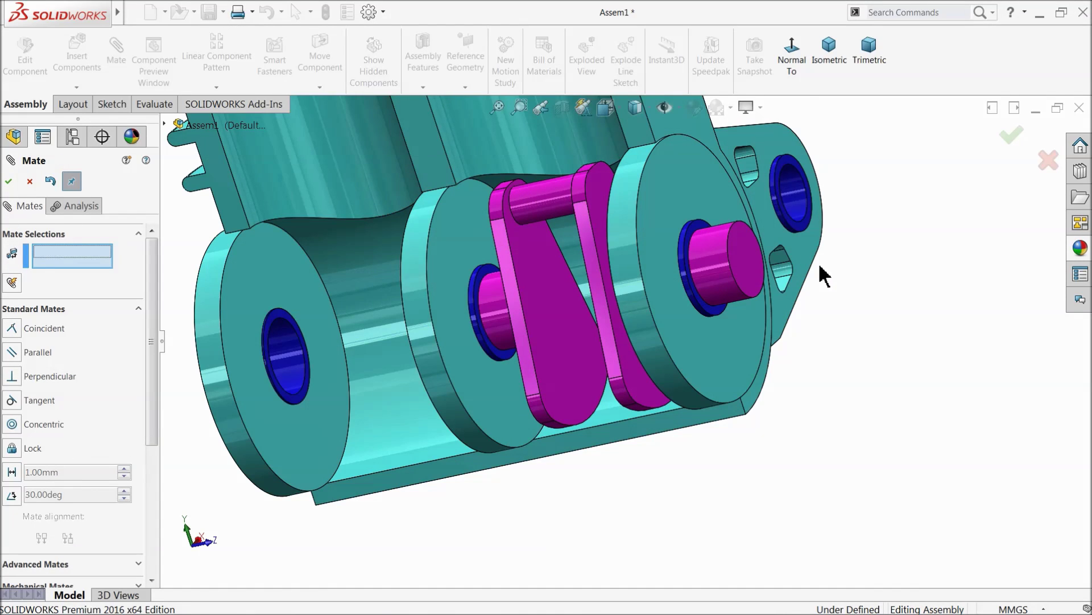
middle_drag(701, 254, 596, 313)
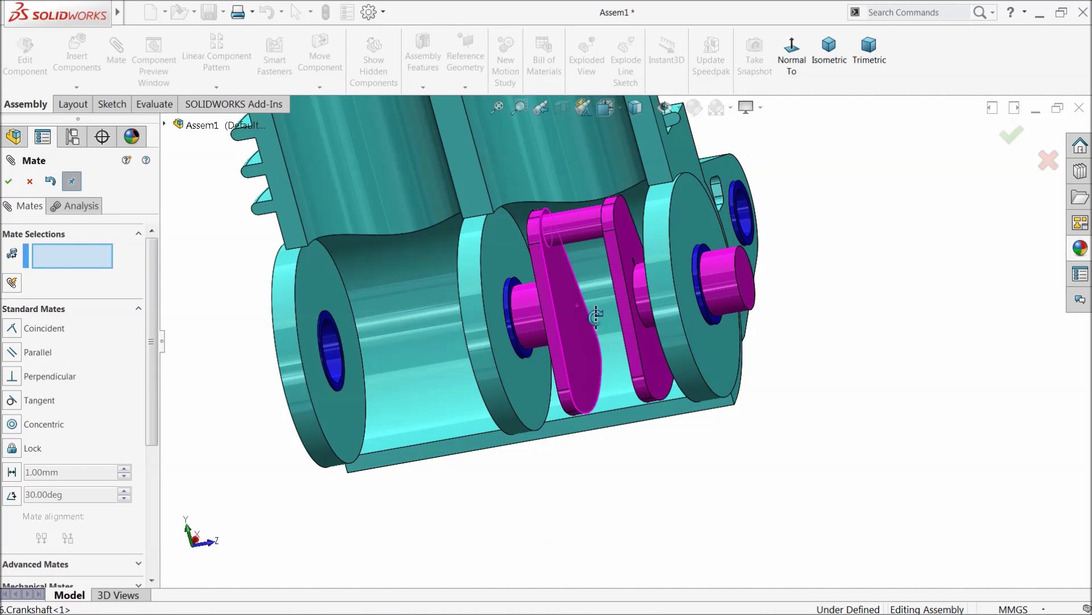
click(29, 182)
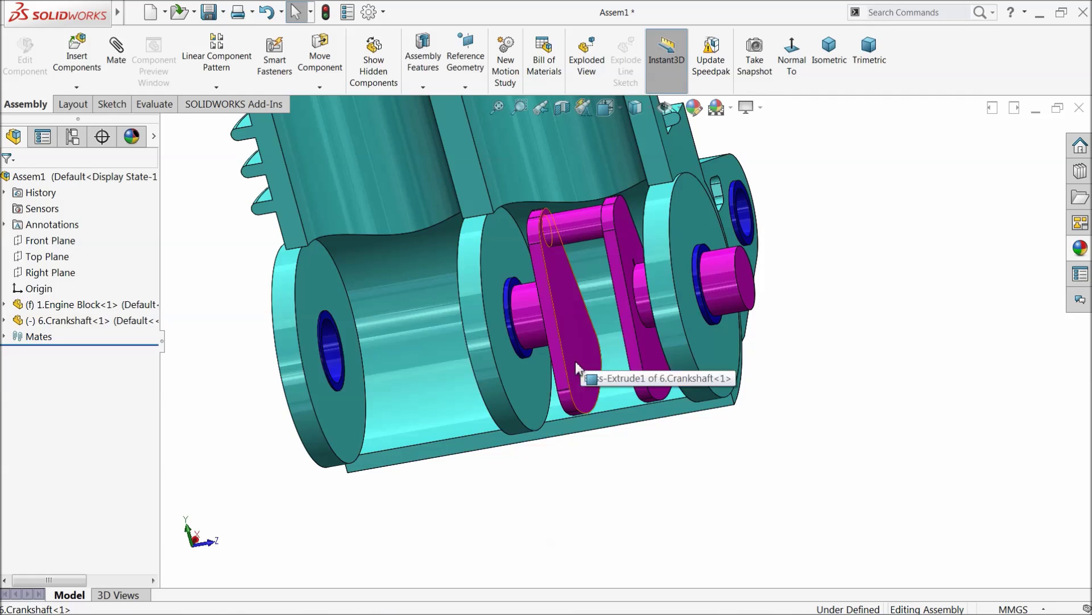
- Place a second copy of the crankshaft below the engine block's empty bay
drag(575, 361, 438, 502)
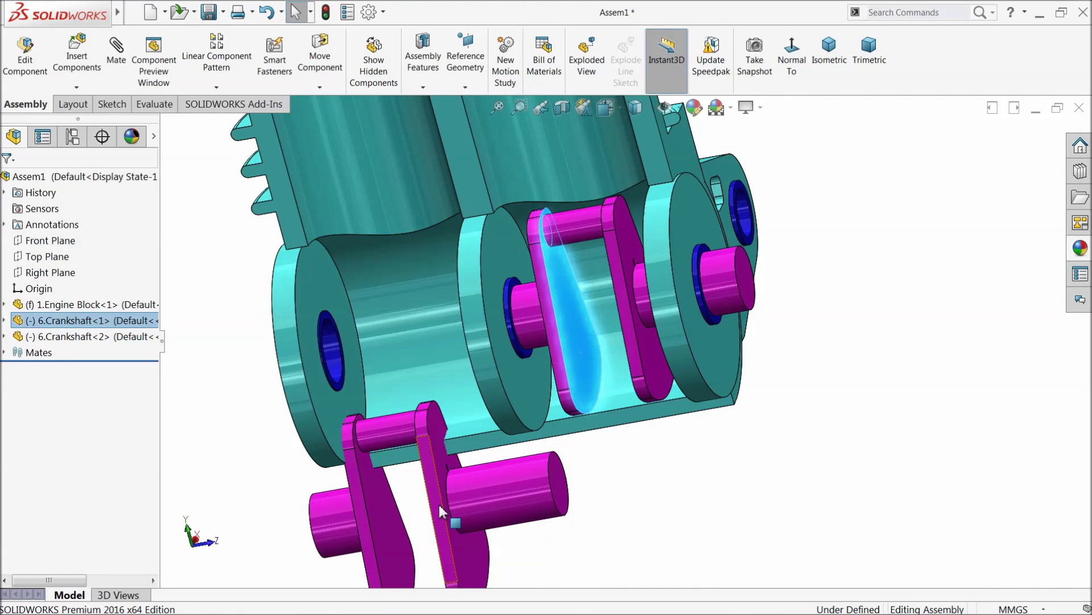
click(635, 476)
scroll(636, 484, up, 3)
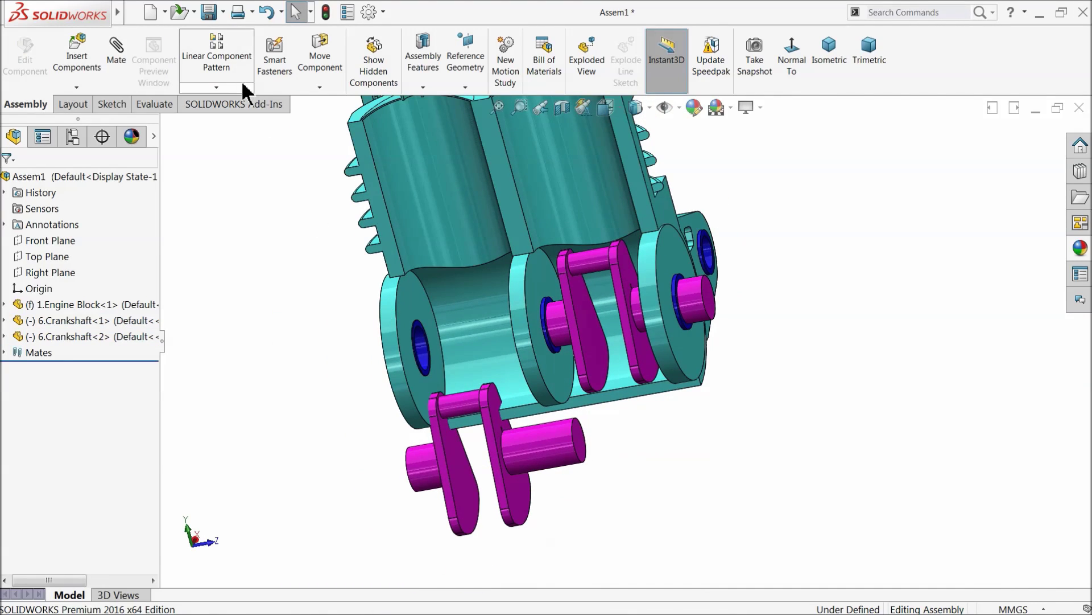
- Rotate the copied crankshaft freely so its longer journal faces the block's open end and its crank pin points down
click(309, 89)
click(325, 116)
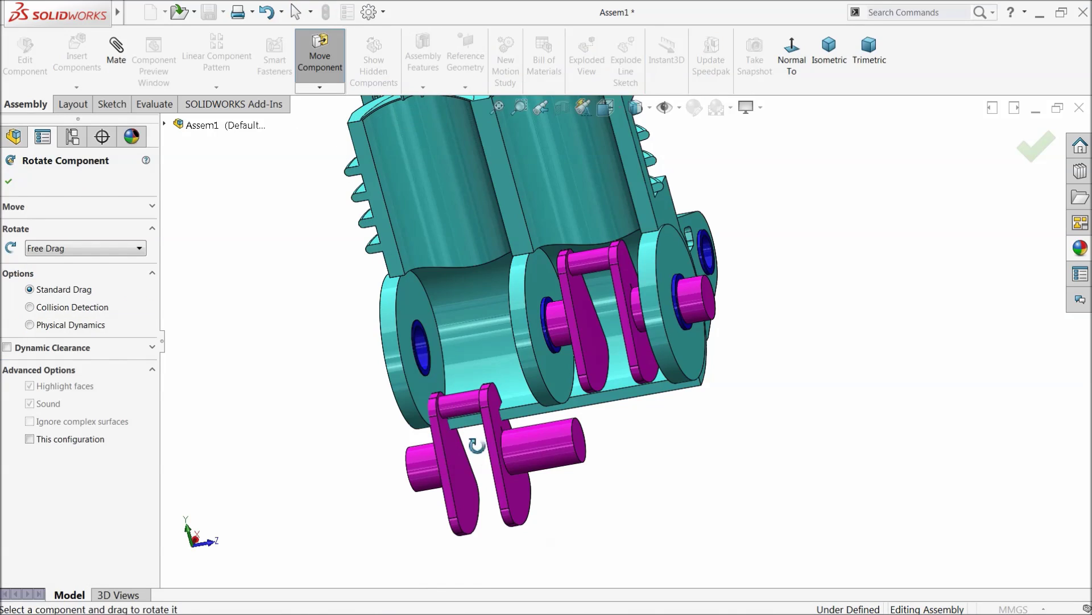
drag(536, 455, 474, 497)
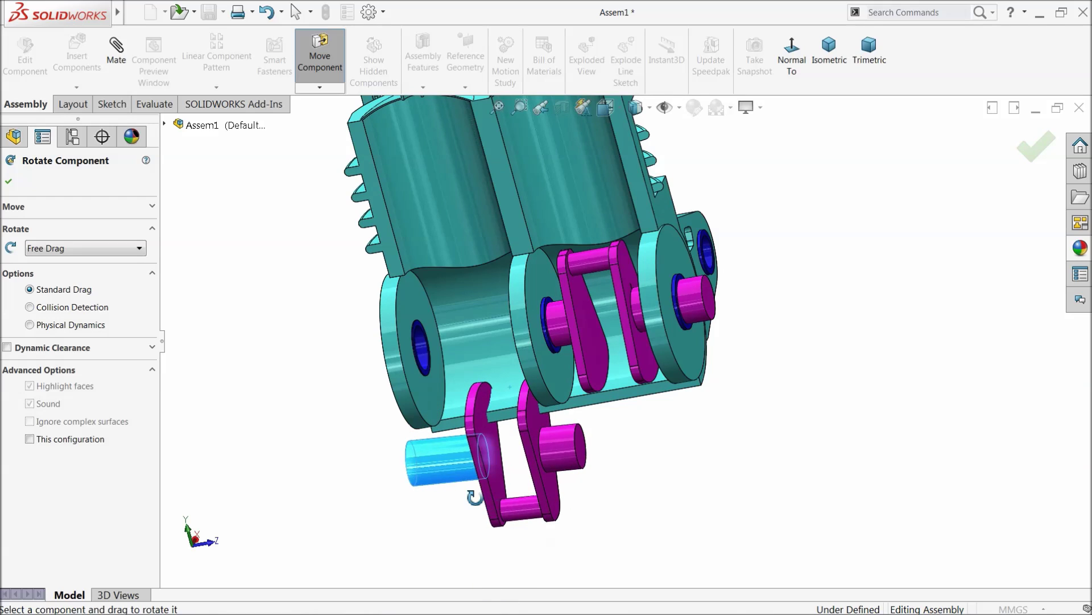
click(9, 181)
- Mate the copied crankshaft's longer journal concentric with the bearing hole at the engine block's free end
click(116, 57)
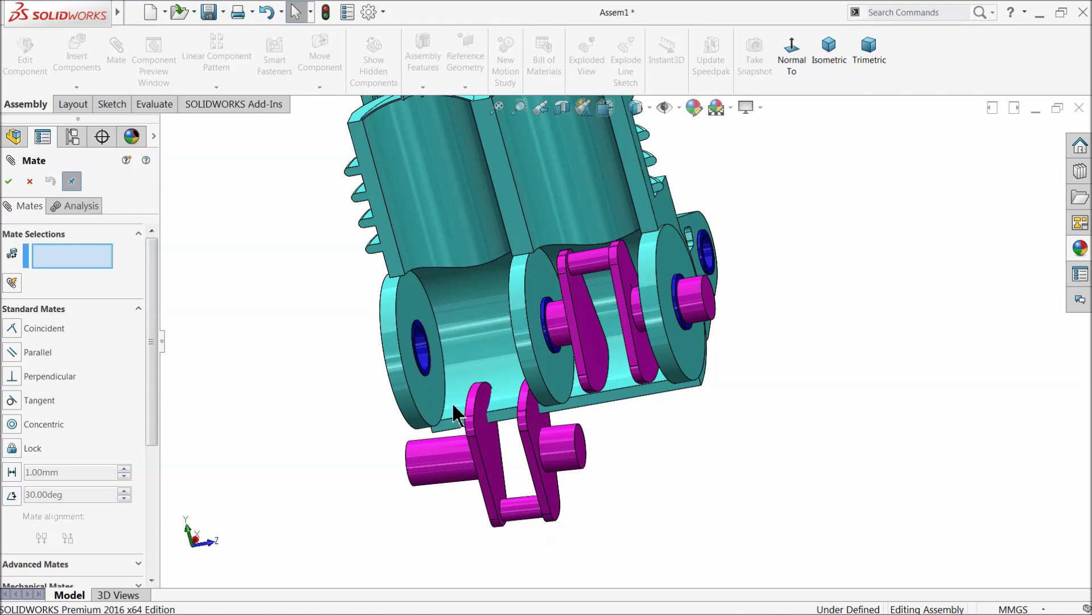
scroll(441, 374, down, 2)
click(427, 493)
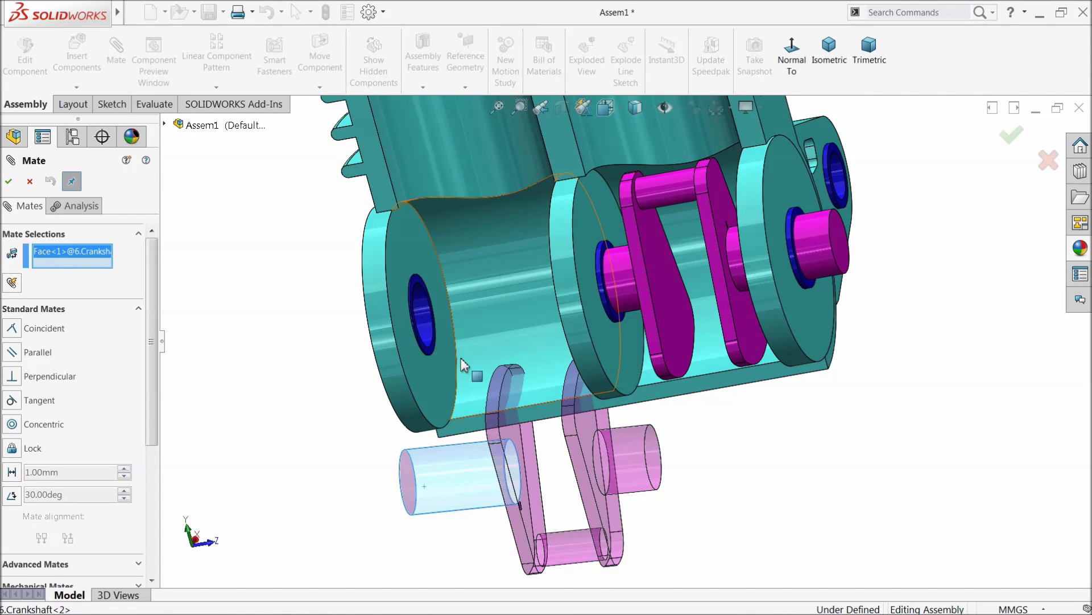
click(426, 320)
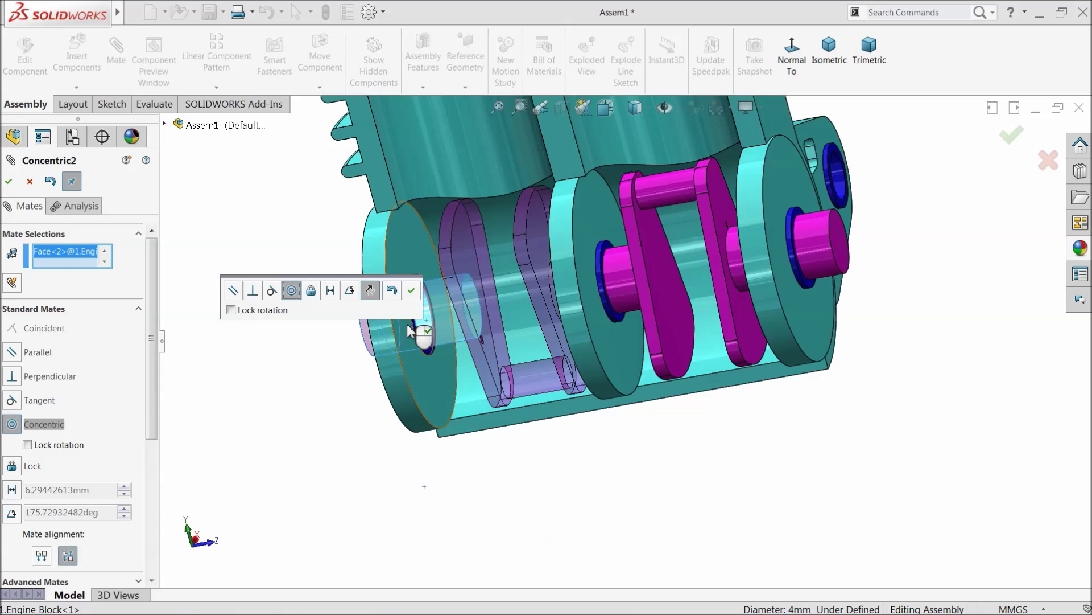
click(412, 290)
- Add a parallel mate between the side faces of the small rectangular marks on the two crankshafts
scroll(684, 279, down, 1)
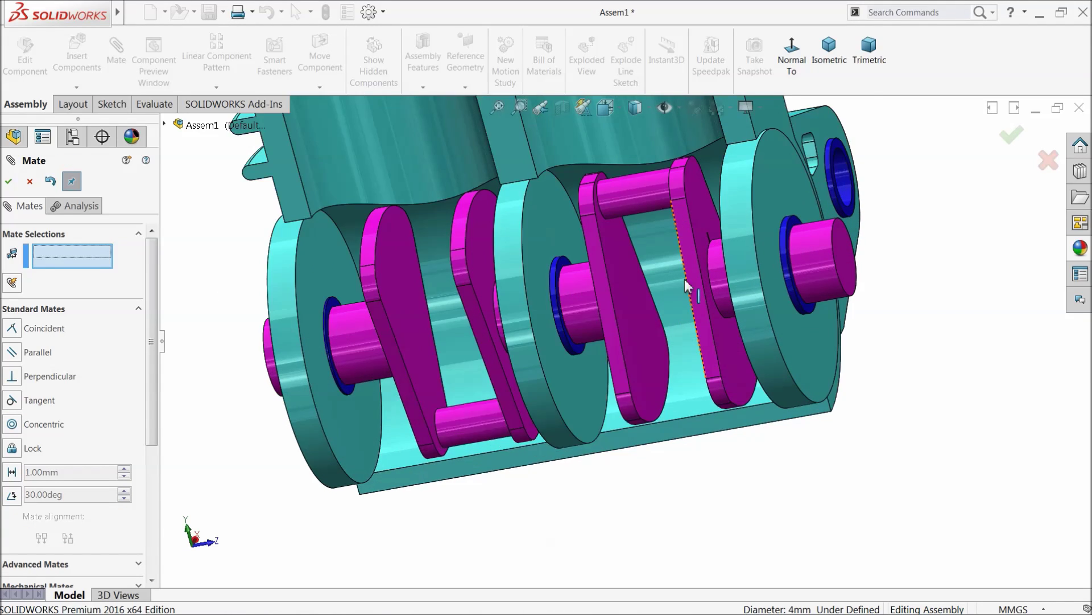
middle_drag(489, 293, 740, 248)
scroll(537, 292, down, 3)
scroll(766, 243, down, 5)
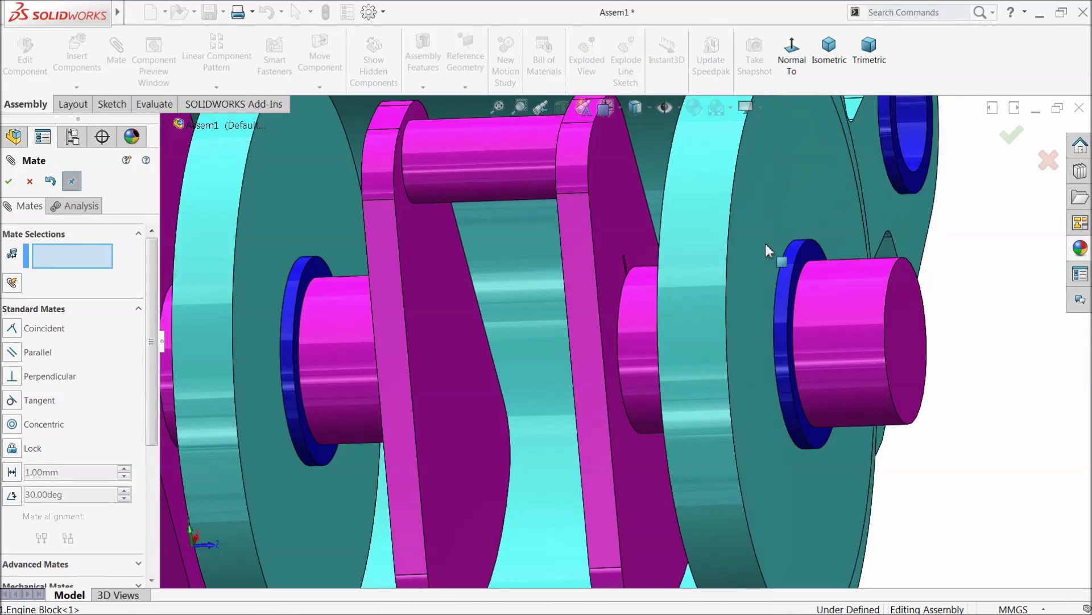
scroll(620, 268, down, 6)
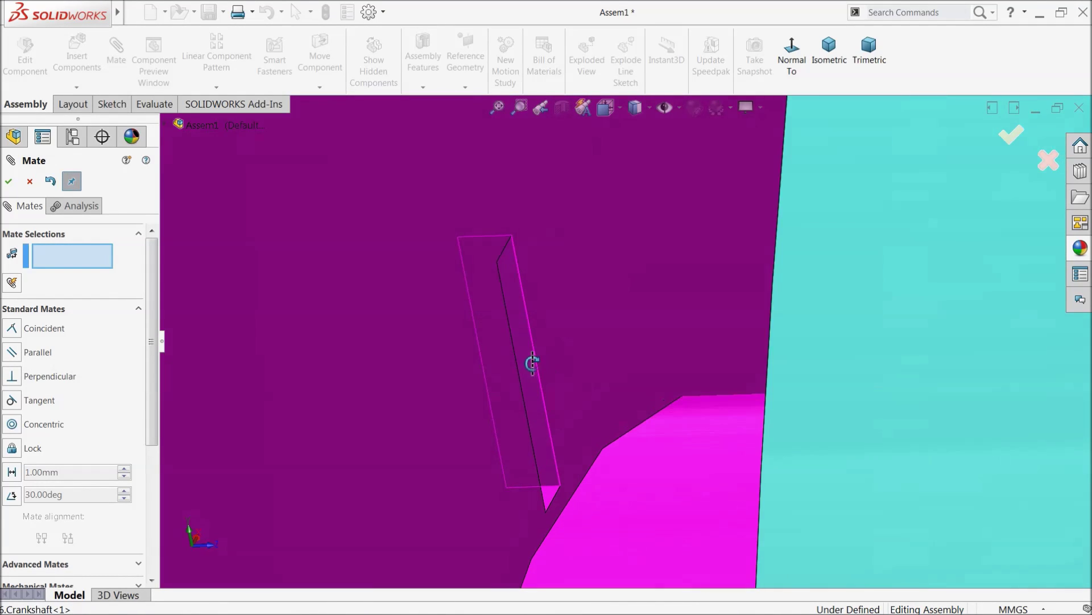
middle_drag(532, 363, 529, 360)
click(524, 355)
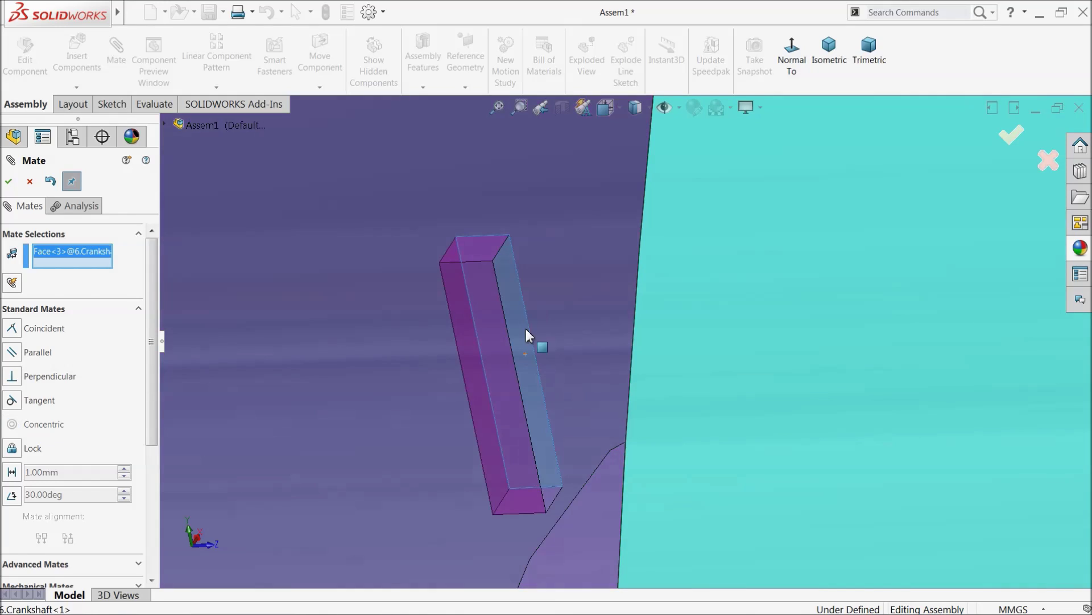
scroll(532, 377, up, 3)
scroll(532, 376, up, 6)
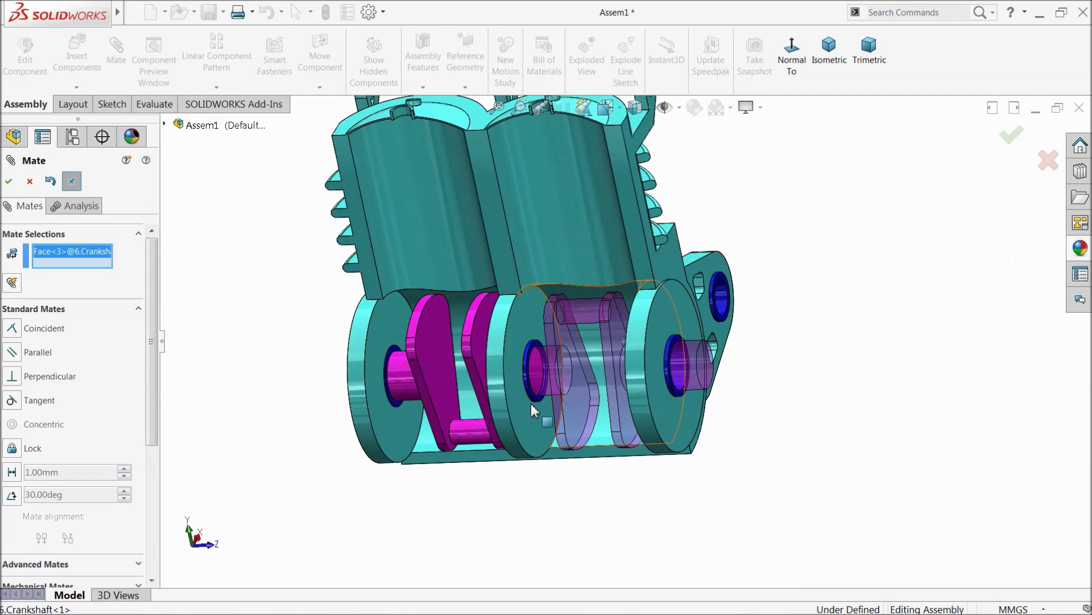
scroll(523, 380, down, 2)
middle_drag(525, 380, 576, 364)
scroll(516, 336, down, 5)
scroll(524, 333, down, 5)
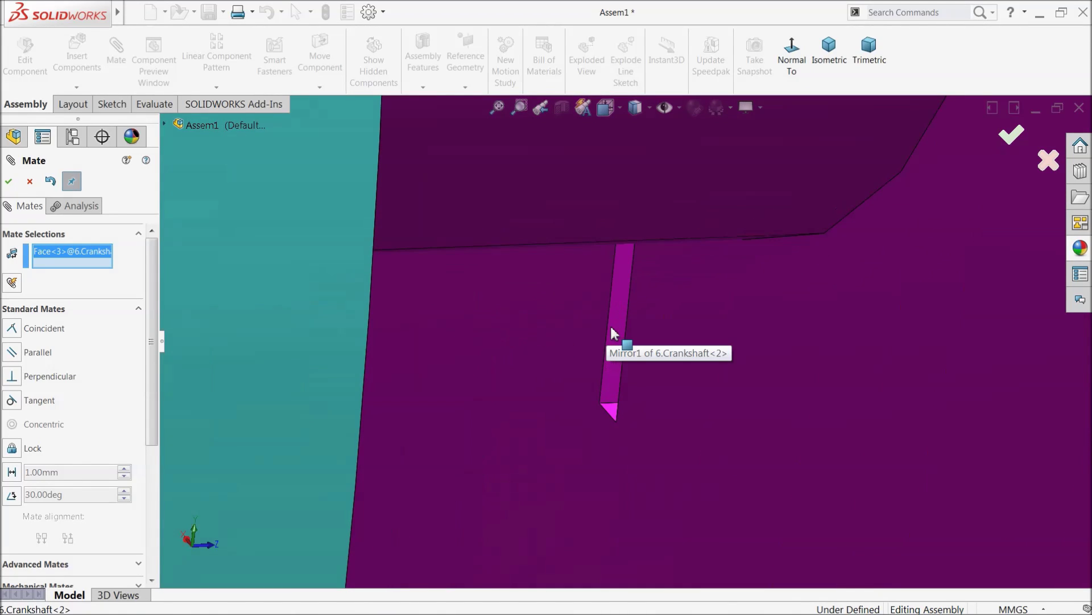
click(619, 320)
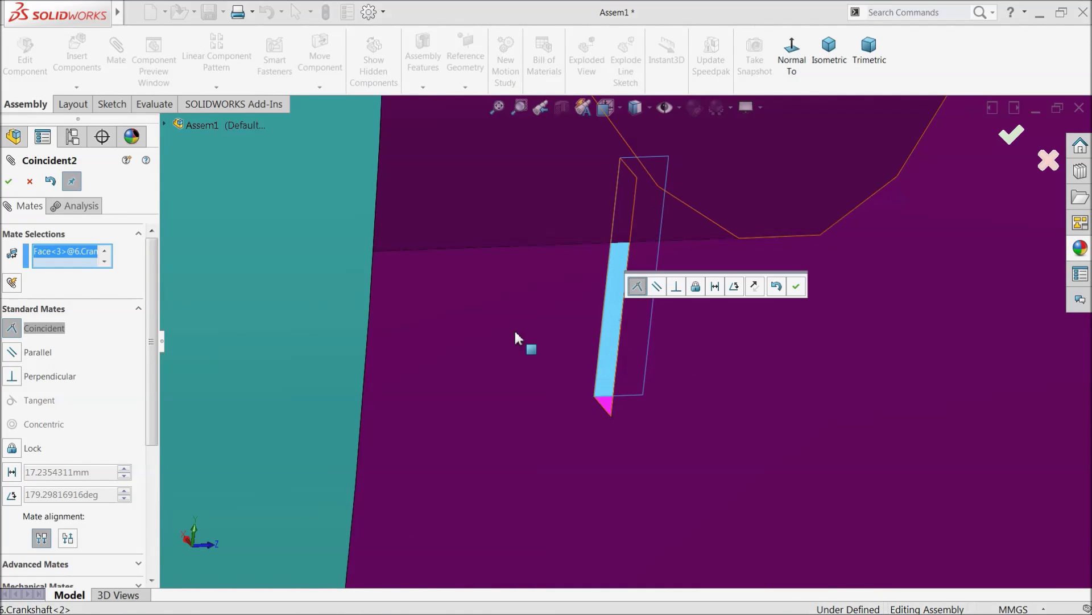
click(37, 354)
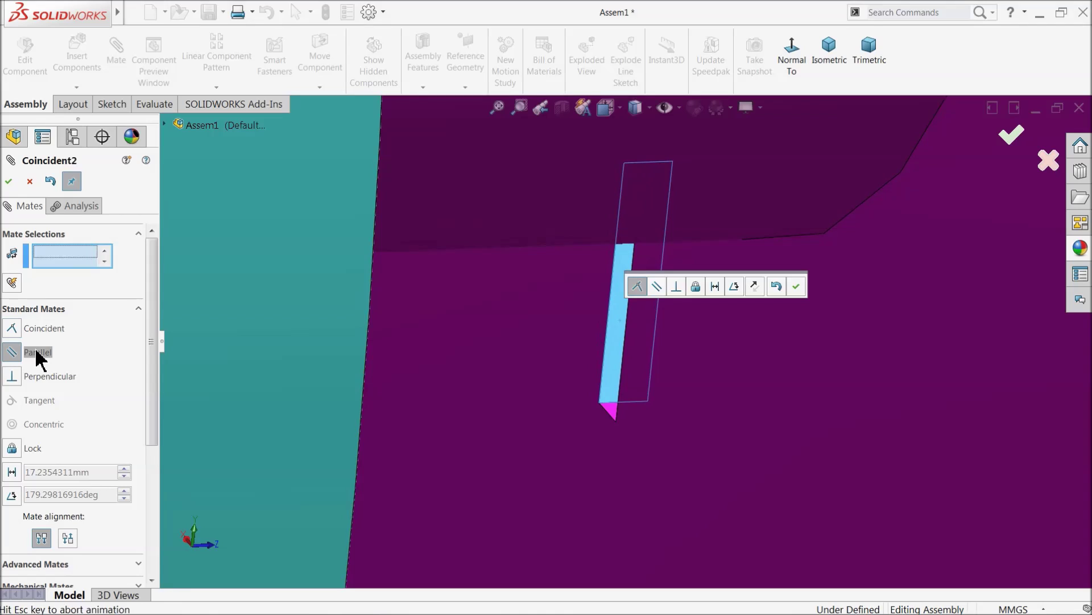
click(8, 181)
scroll(558, 346, up, 5)
scroll(592, 373, up, 10)
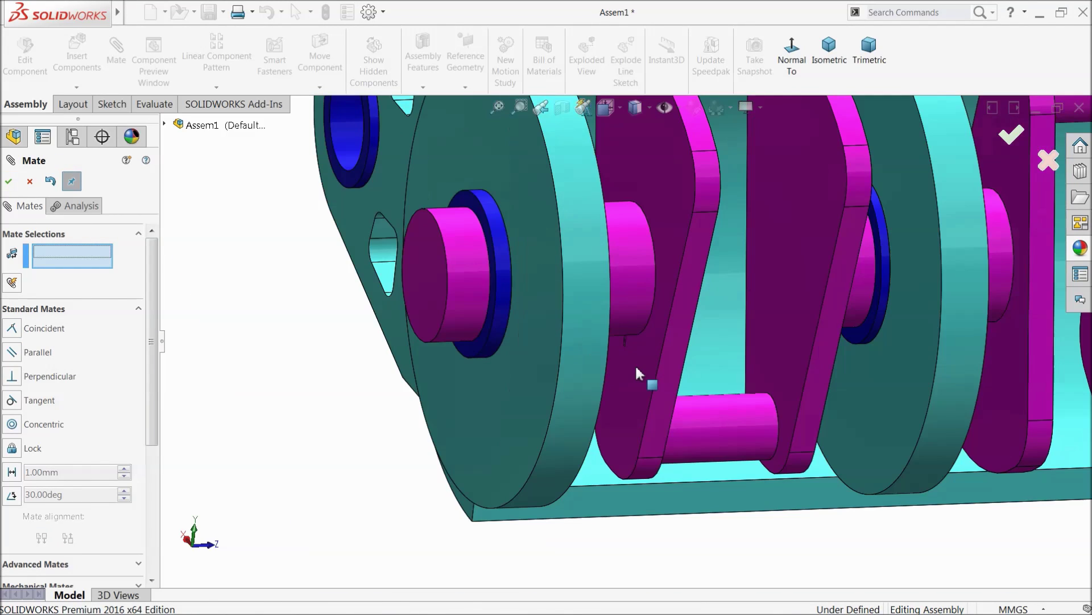
- Mate the facing journal end faces of the two crankshafts coincident at the middle bearing and finish mating
middle_drag(581, 340, 508, 384)
key(ctrl+3)
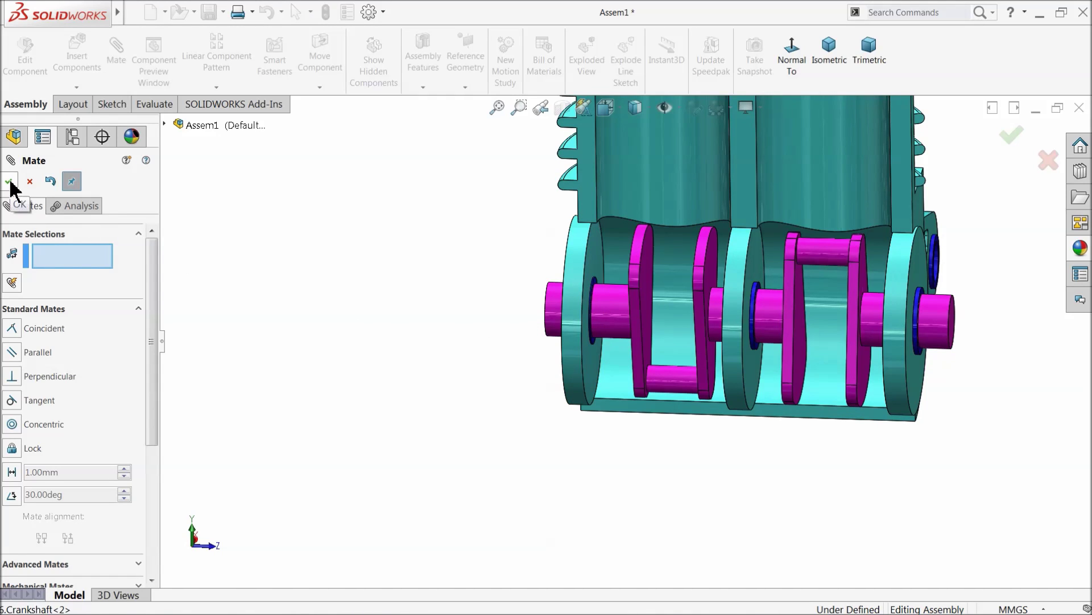
scroll(668, 340, down, 3)
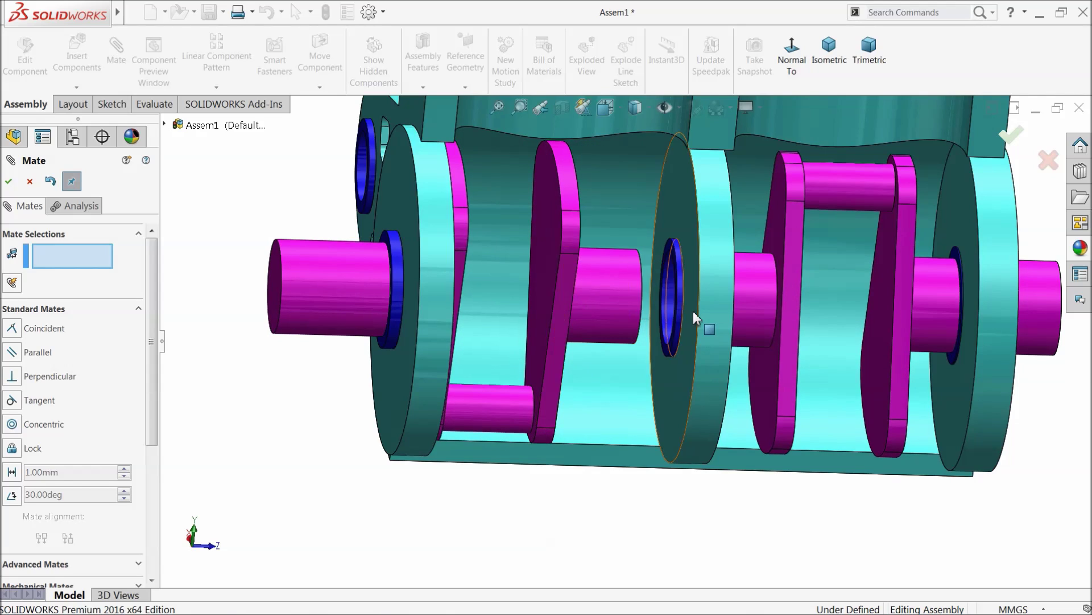
middle_drag(694, 312, 719, 323)
scroll(667, 293, down, 4)
click(628, 295)
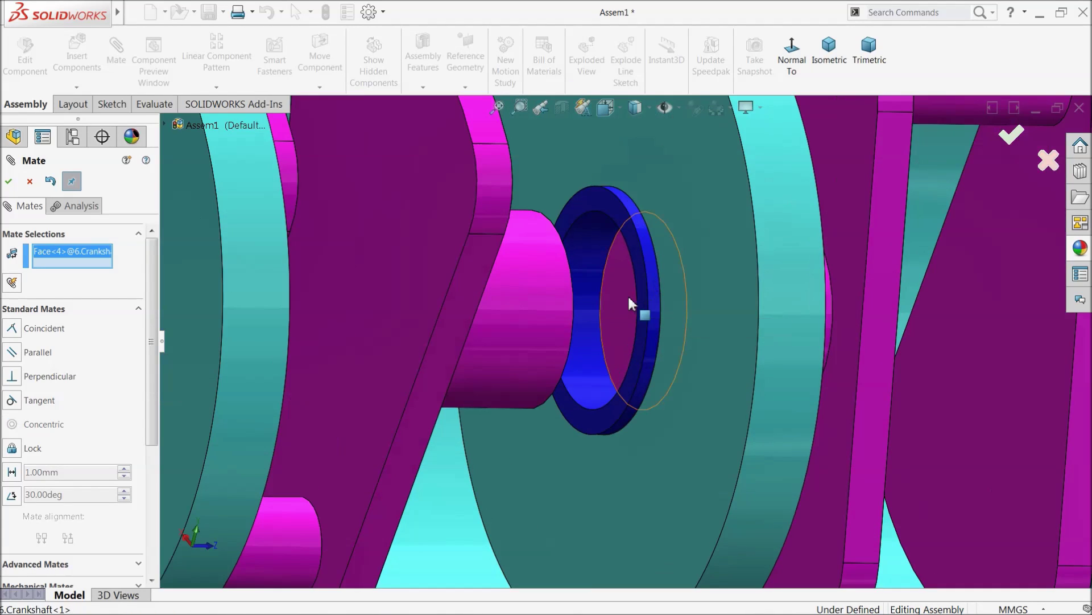
click(662, 315)
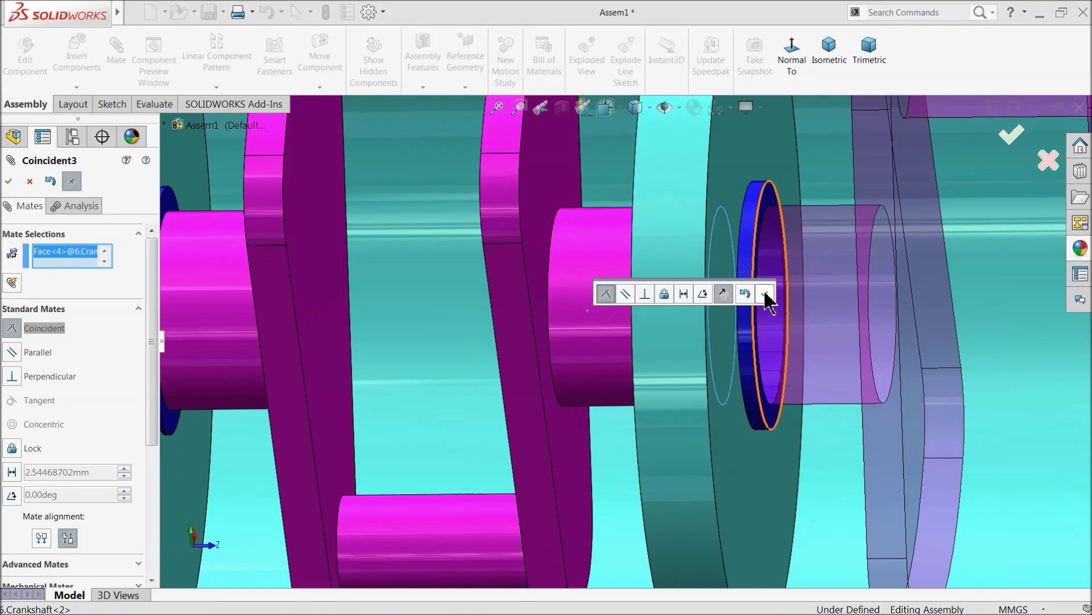
click(764, 292)
scroll(764, 292, up, 8)
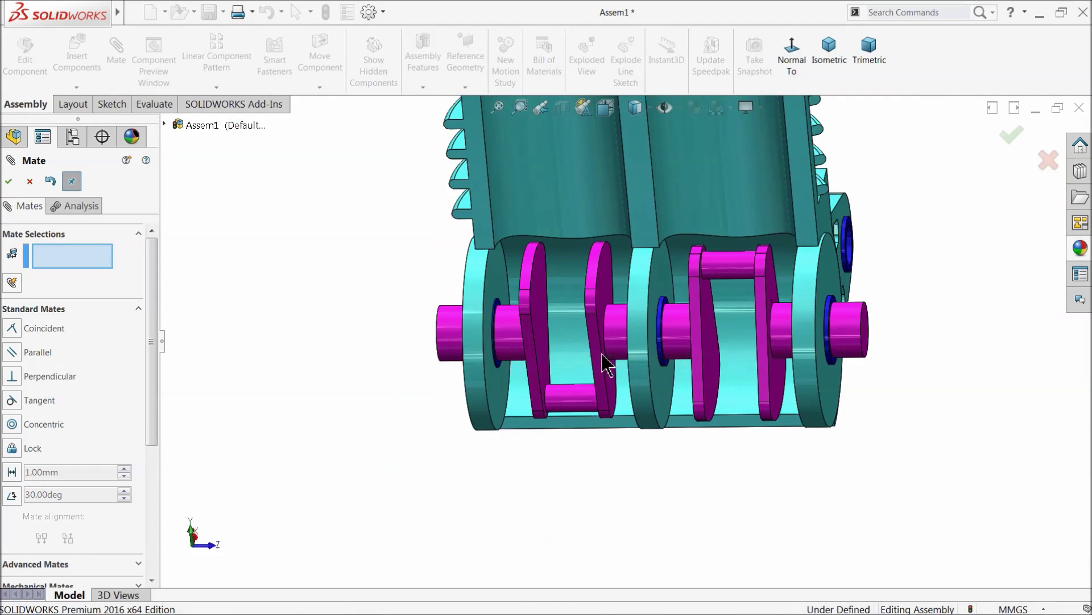
click(29, 181)
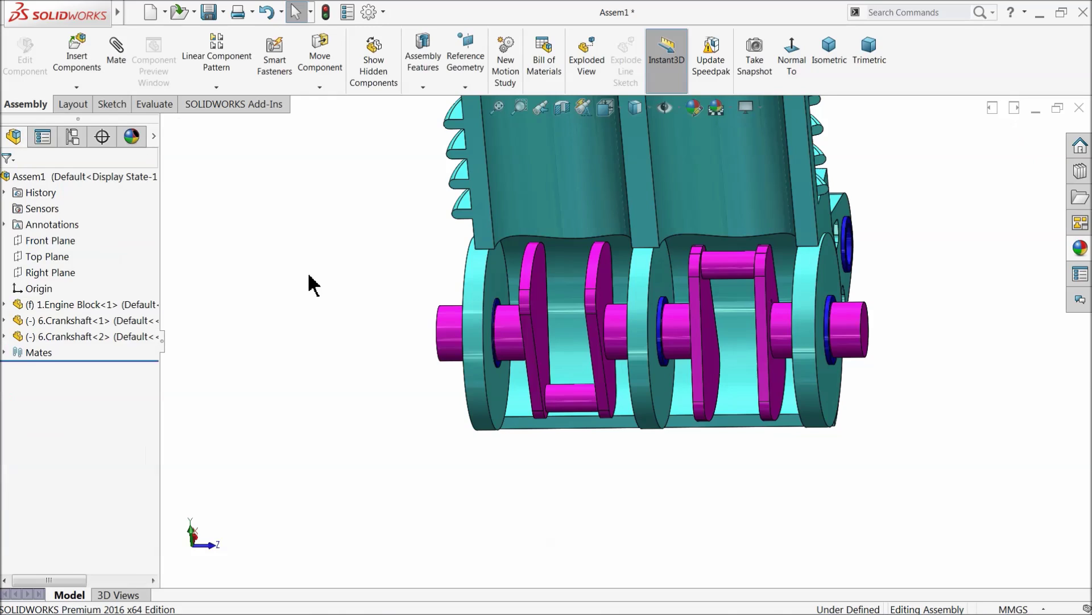
- Turn the joined crankshafts about half a turn so the copied crankshaft's pin points up and the other's points down
mouse_move(526, 285)
mouse_down()
mouse_move(561, 432)
mouse_move(545, 364)
mouse_move(568, 284)
mouse_move(524, 327)
mouse_move(502, 403)
mouse_move(542, 257)
mouse_move(583, 313)
mouse_move(535, 340)
mouse_move(541, 261)
mouse_move(531, 371)
mouse_move(546, 252)
mouse_move(551, 318)
mouse_move(535, 315)
mouse_move(534, 289)
mouse_up()
key(Escape)
middle_drag(353, 268, 387, 252)
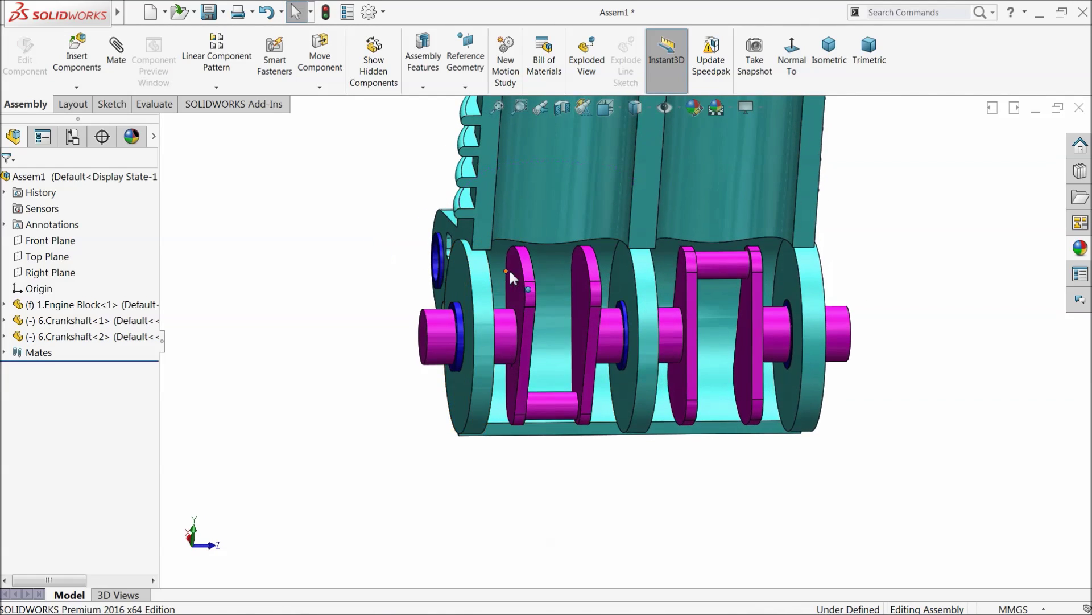
drag(529, 271, 518, 370)
click(251, 193)
- Insert the 8.Crankshaft Sprocket part and place it beside the copied crankshaft's protruding journal
click(87, 63)
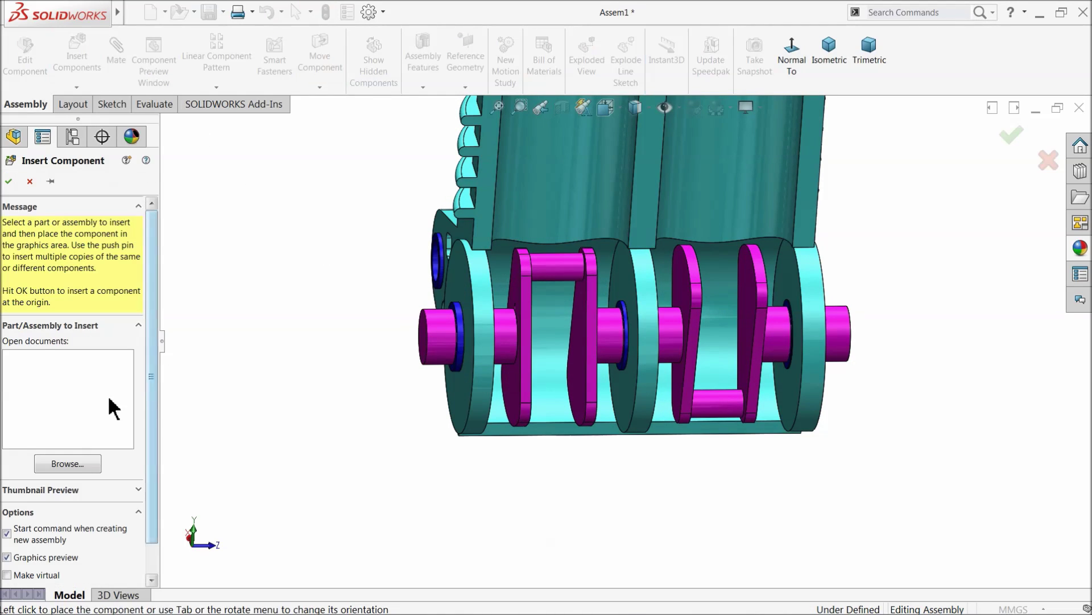
click(67, 463)
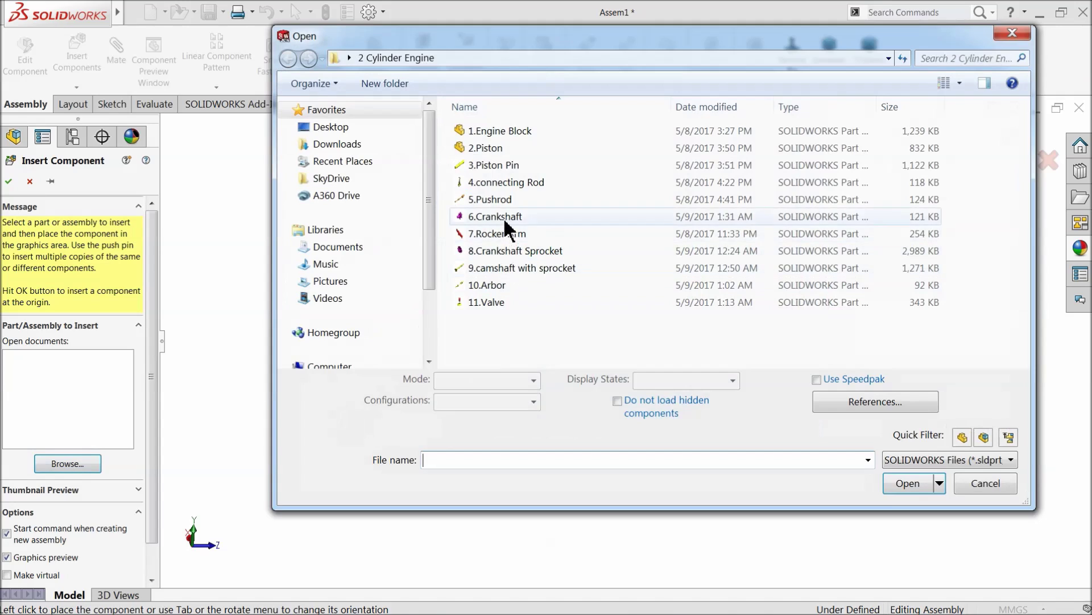
click(960, 85)
click(995, 46)
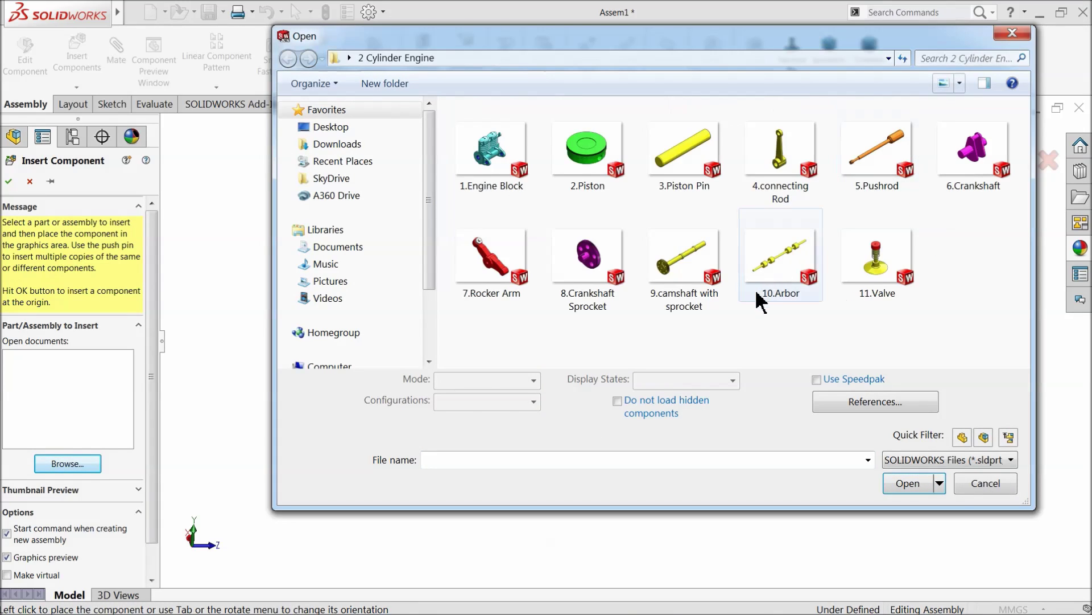
click(581, 285)
click(905, 473)
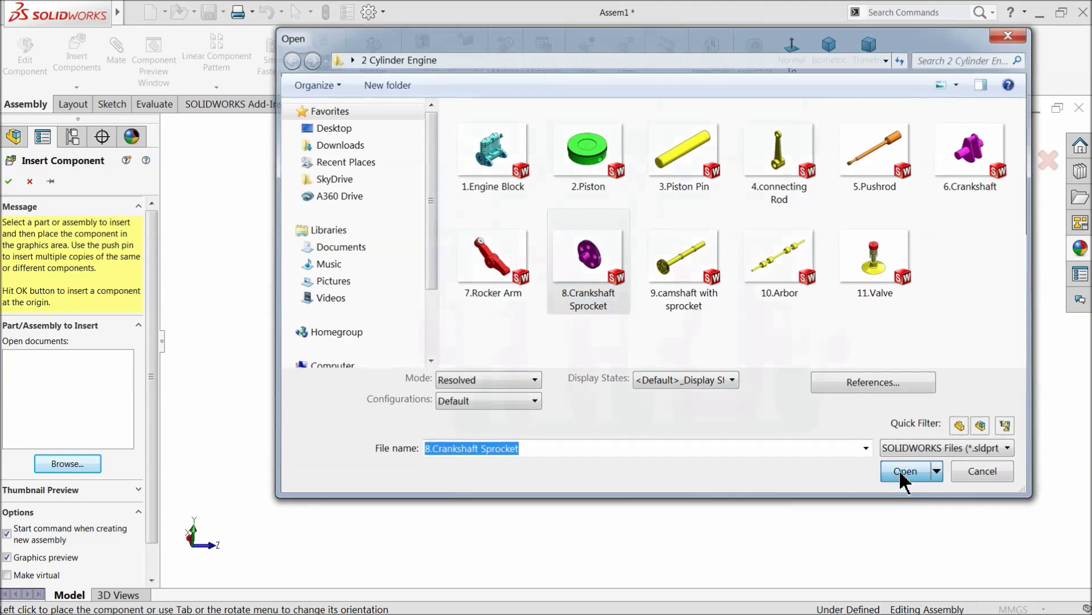
click(351, 326)
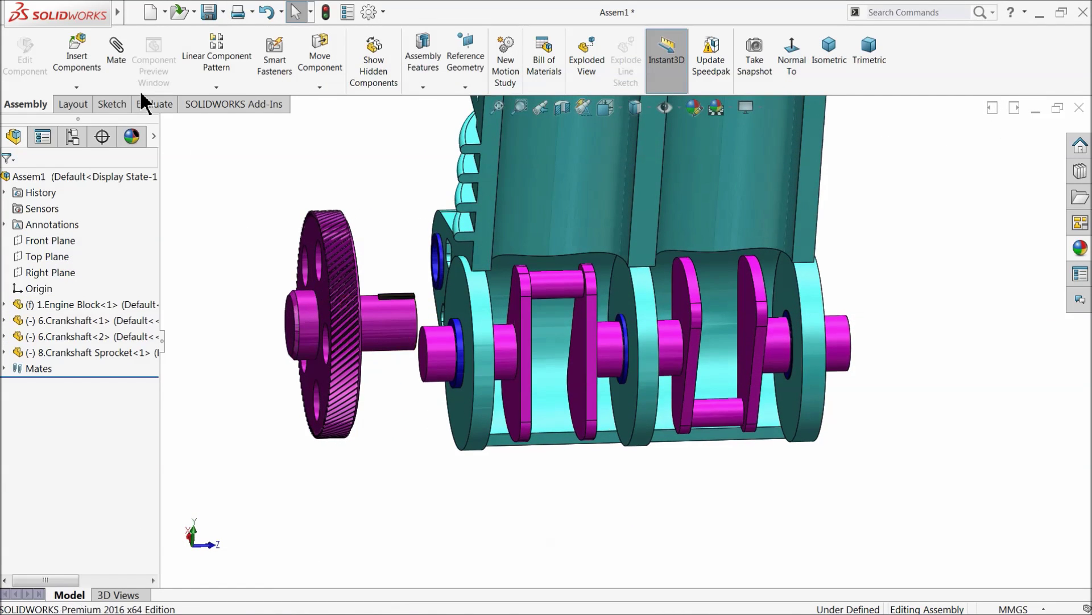
- Mate the sprocket's shaft concentric with the copied crankshaft's protruding journal
scroll(461, 373, down, 3)
click(440, 339)
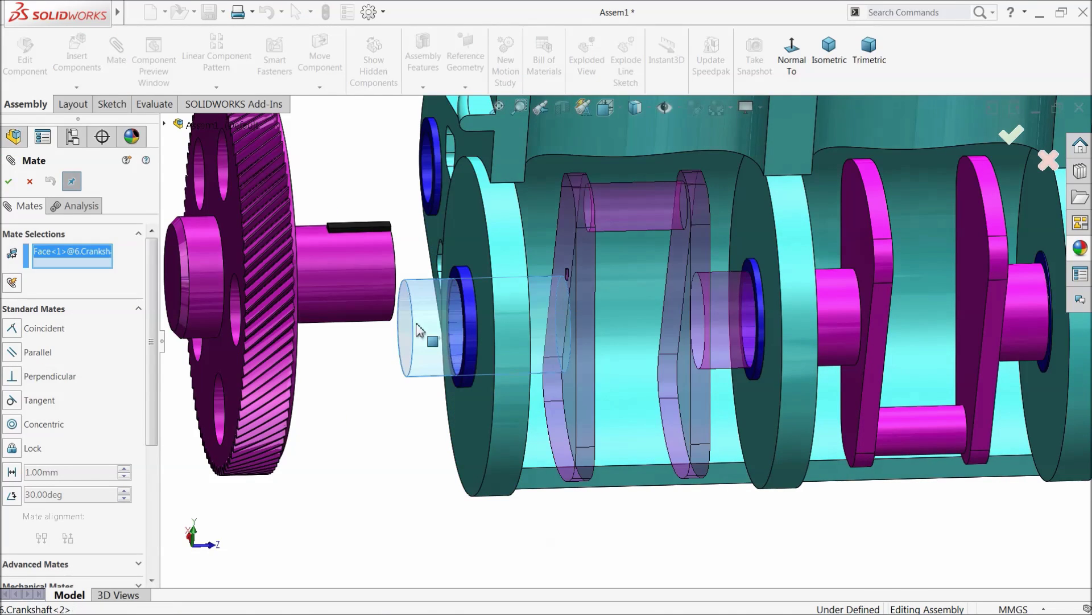
click(346, 274)
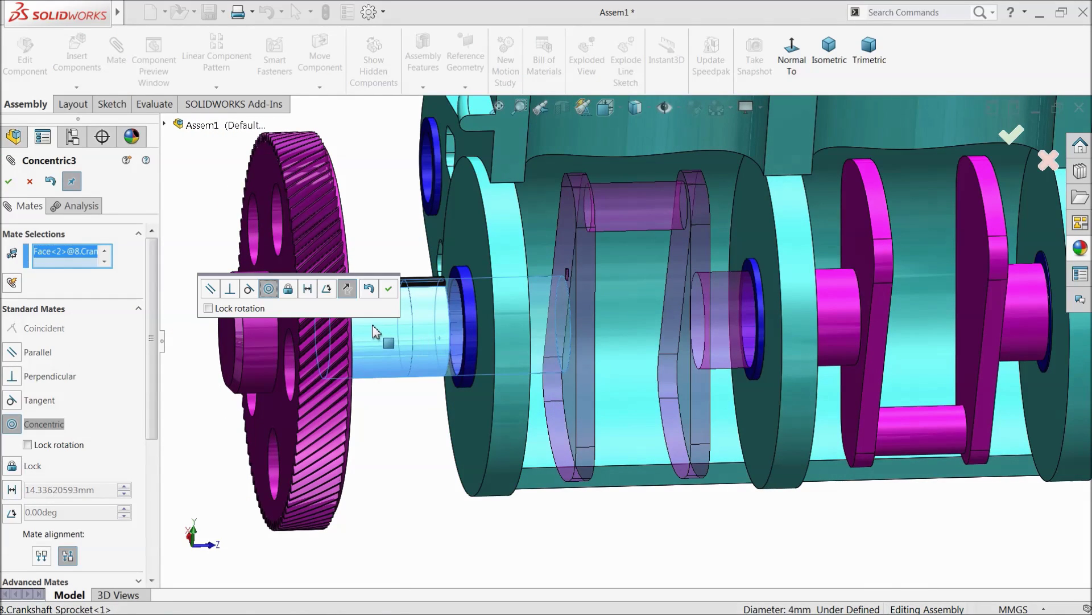
click(387, 290)
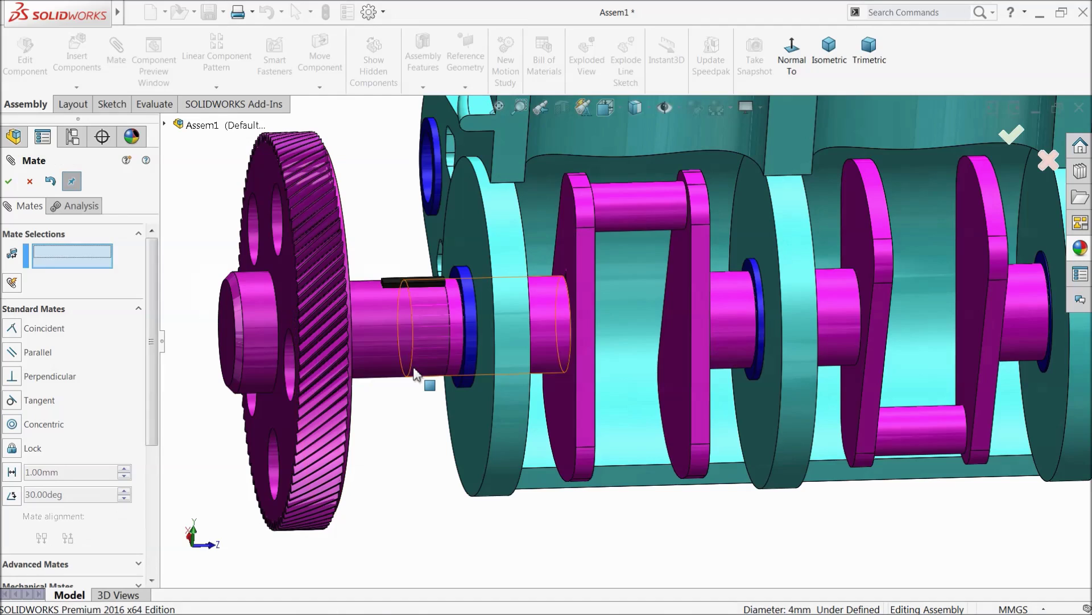
- Move the sprocket away from the block and mate its shaft's end face coincident with the crankshaft journal's end face
drag(380, 348, 273, 334)
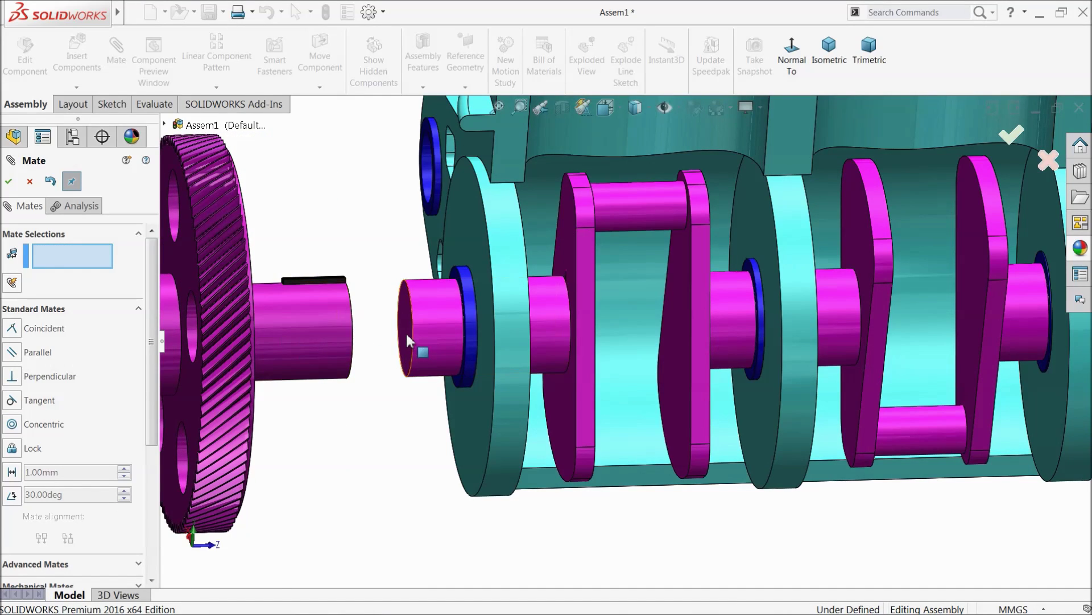
click(407, 339)
click(349, 346)
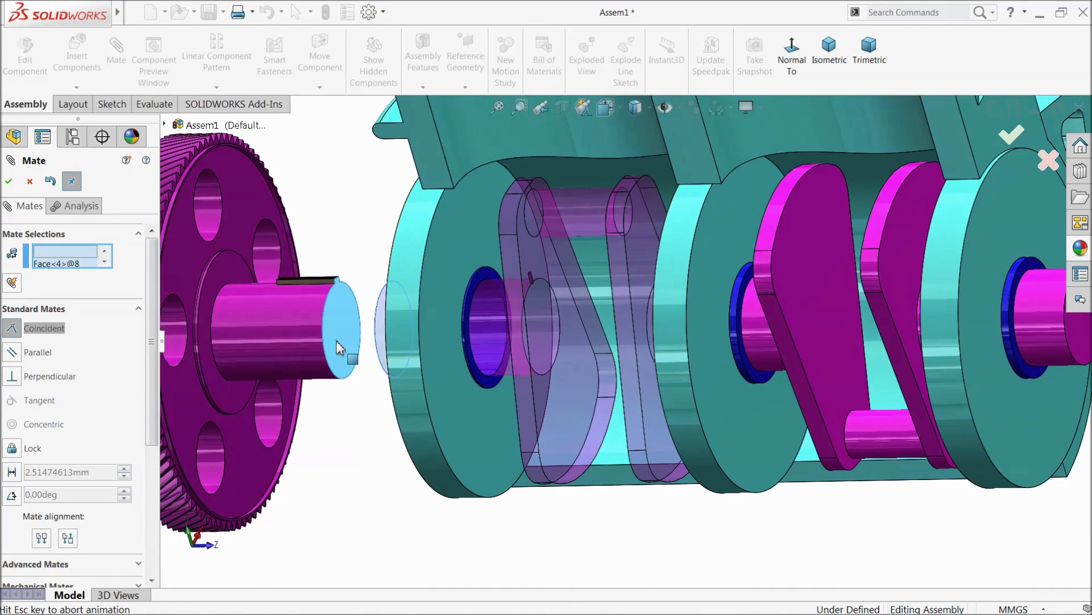
click(320, 309)
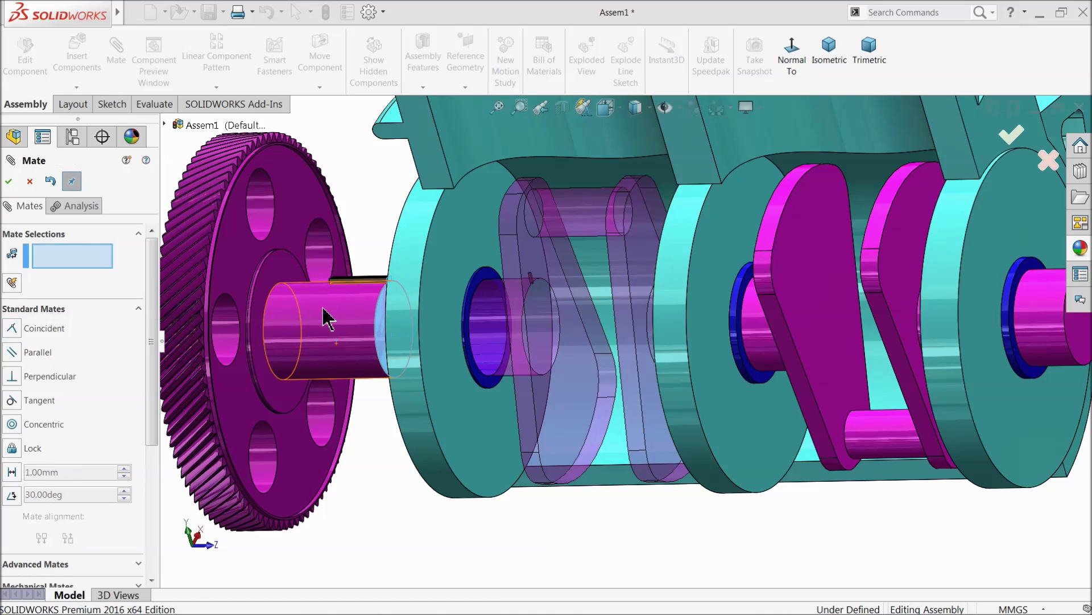
- Add a parallel mate between the copied crankshaft's rectangular mark and the side face of the black key on the sprocket's shaft
key(ctrl+3)
middle_drag(551, 317, 573, 298)
scroll(481, 297, down, 10)
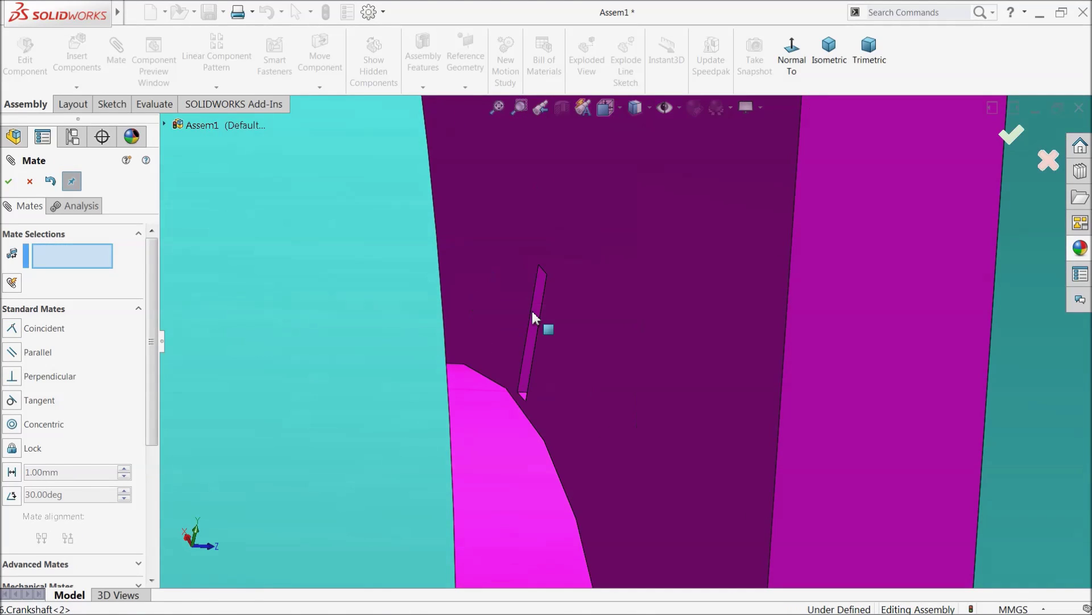
click(535, 309)
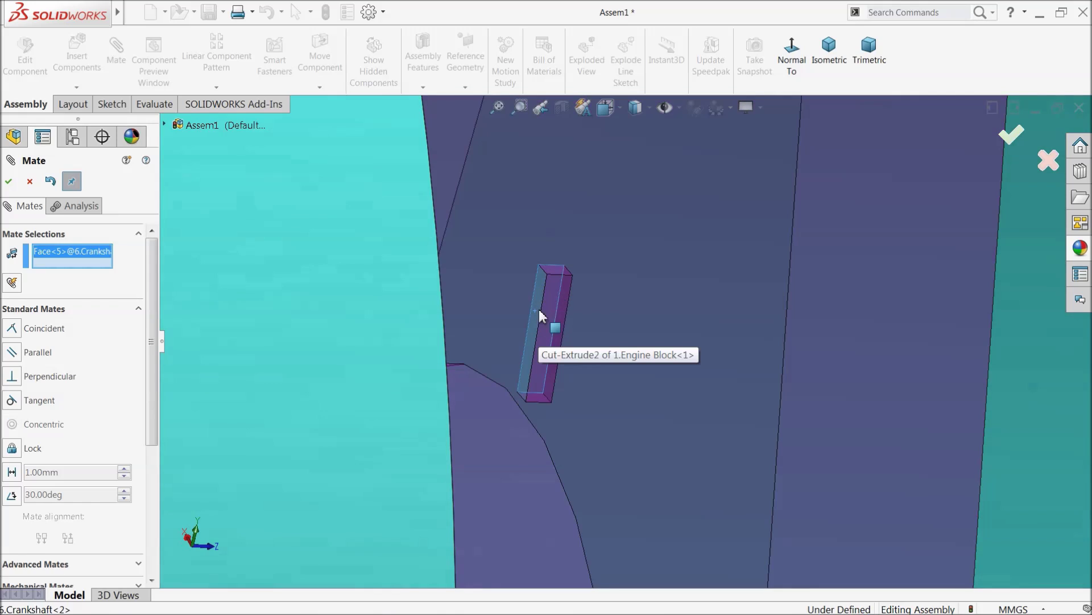
scroll(472, 381, up, 8)
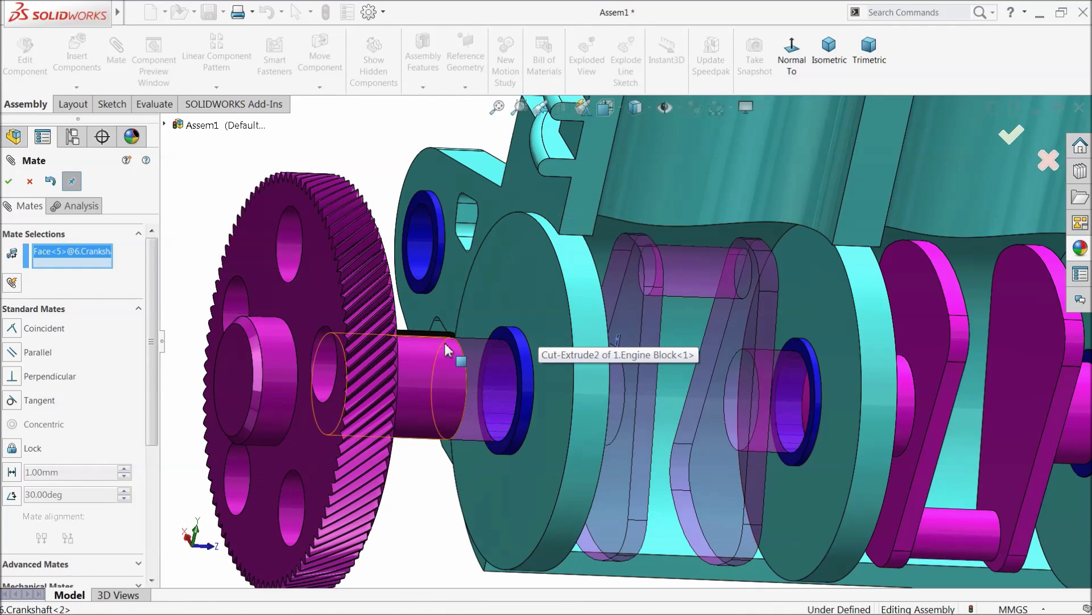
scroll(466, 347, down, 5)
click(486, 342)
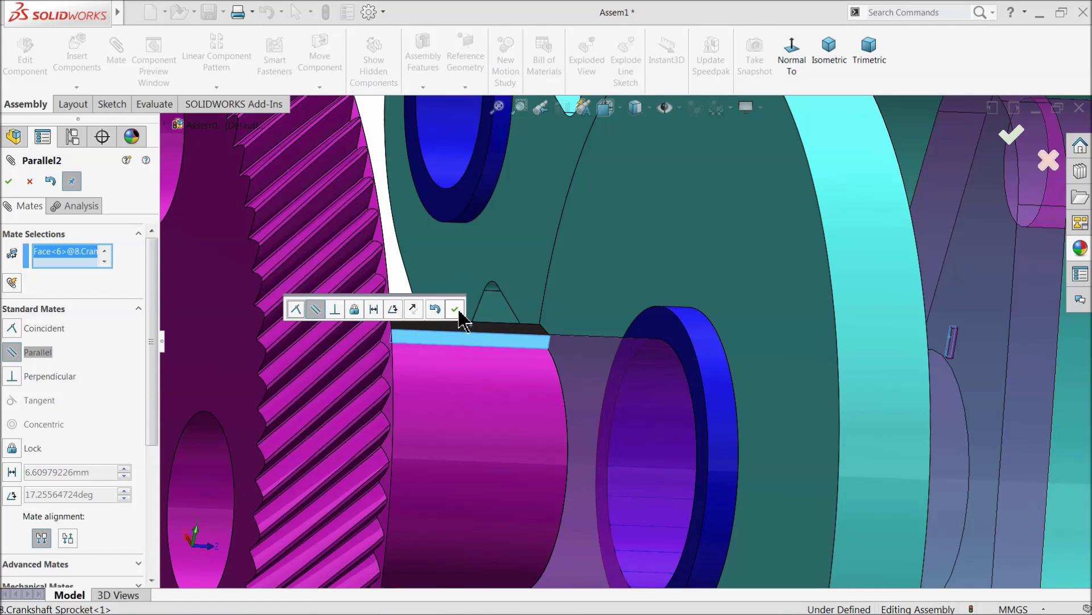
click(455, 310)
scroll(429, 368, up, 6)
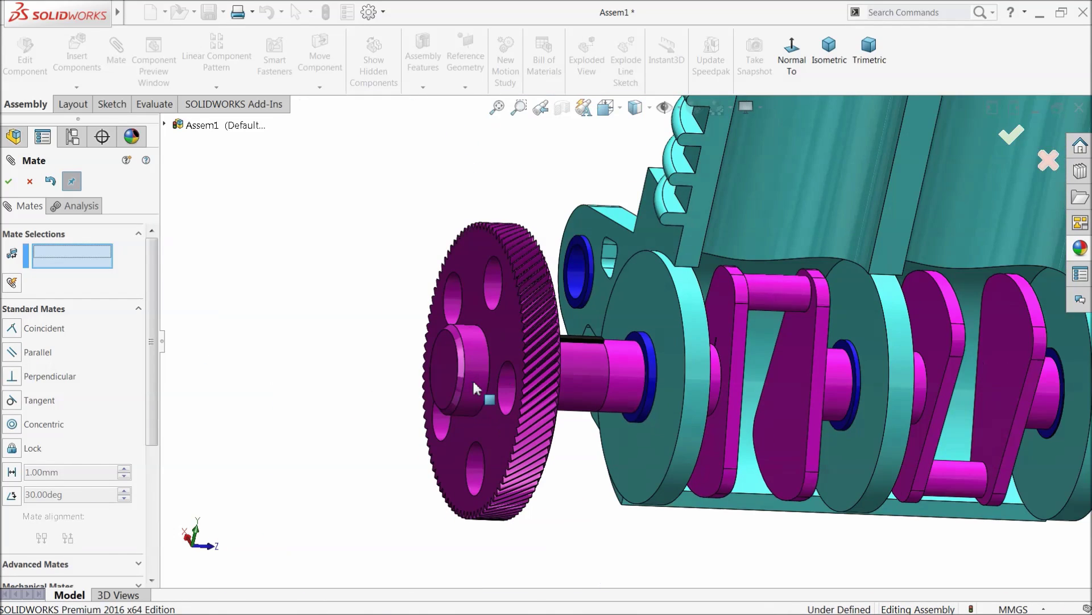
click(29, 181)
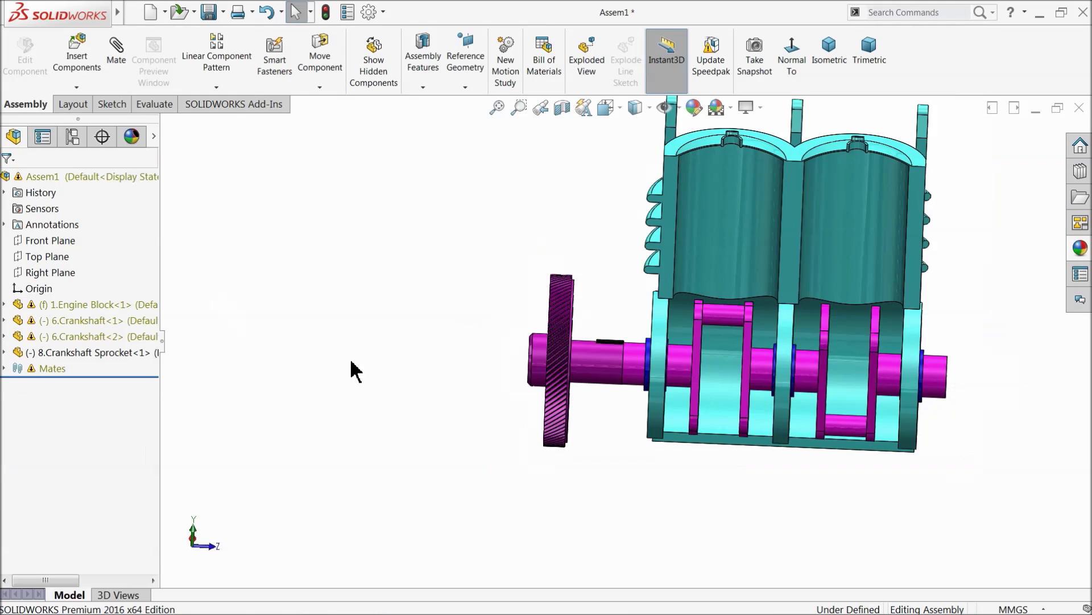
- Turn the sprocket by its shaft to test the crankshafts' rotation, and view the assembly from the opposite side
middle_drag(647, 401, 718, 384)
scroll(718, 384, down, 3)
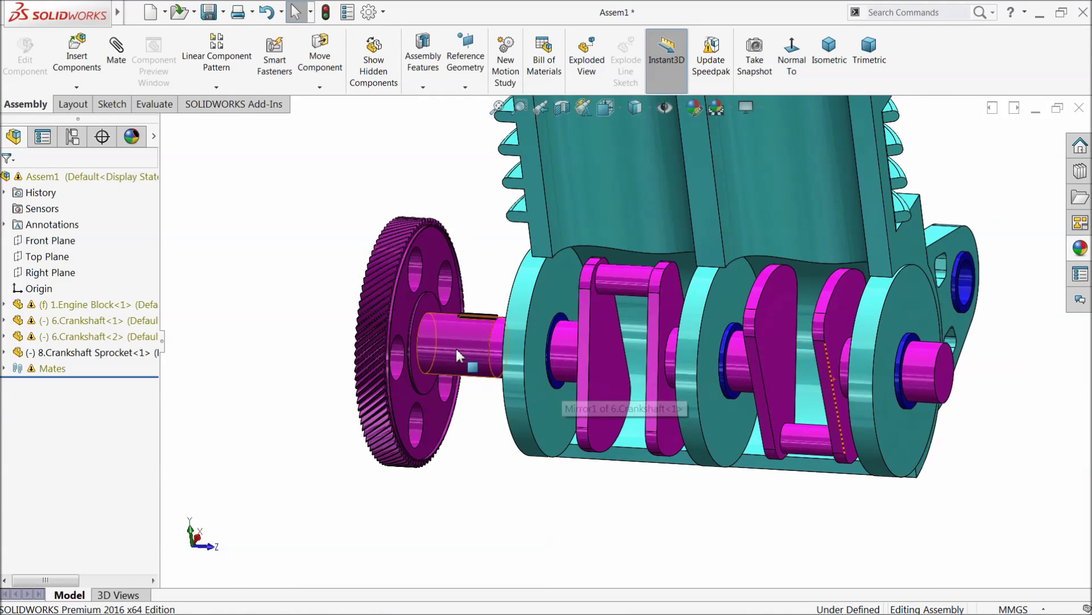
drag(457, 356, 487, 251)
click(488, 253)
middle_drag(478, 297, 678, 410)
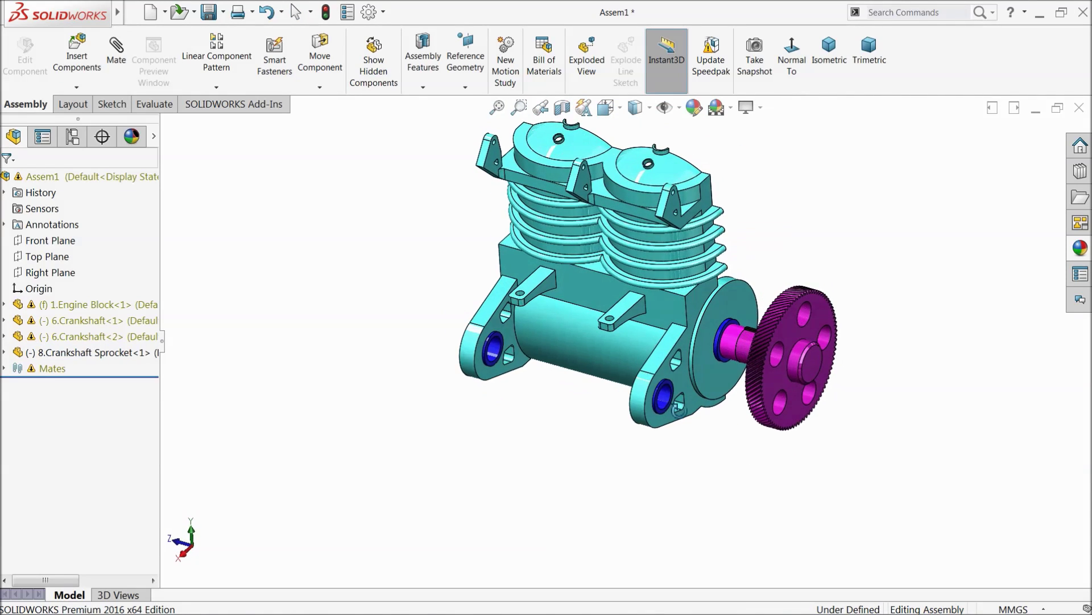
- Insert the 9.camshaft with sprocket part into the assembly and place it in front of the engine block
key(f)
middle_drag(464, 318, 540, 498)
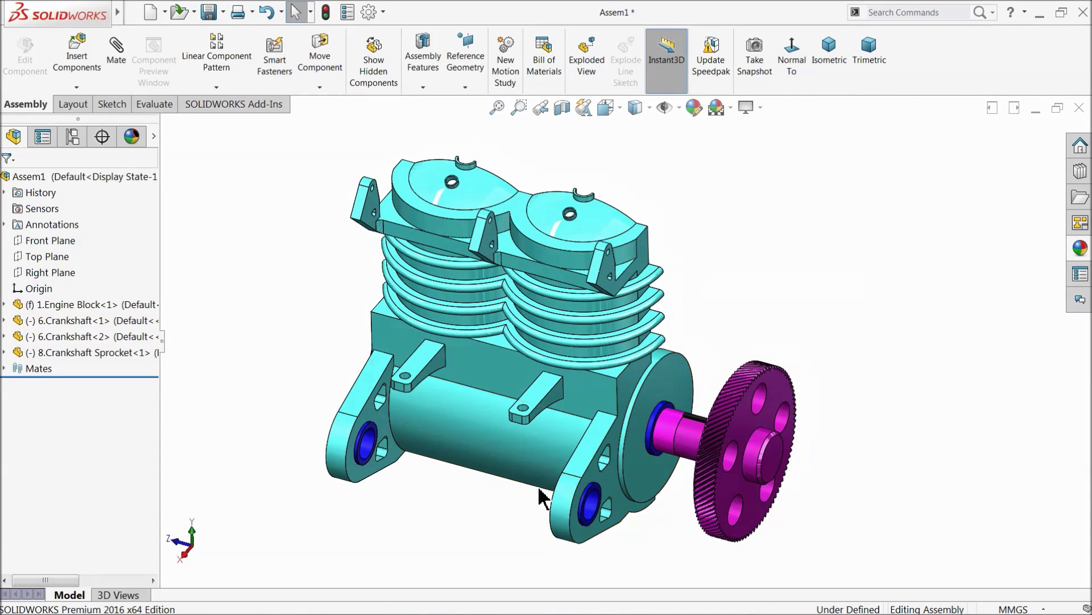
click(78, 63)
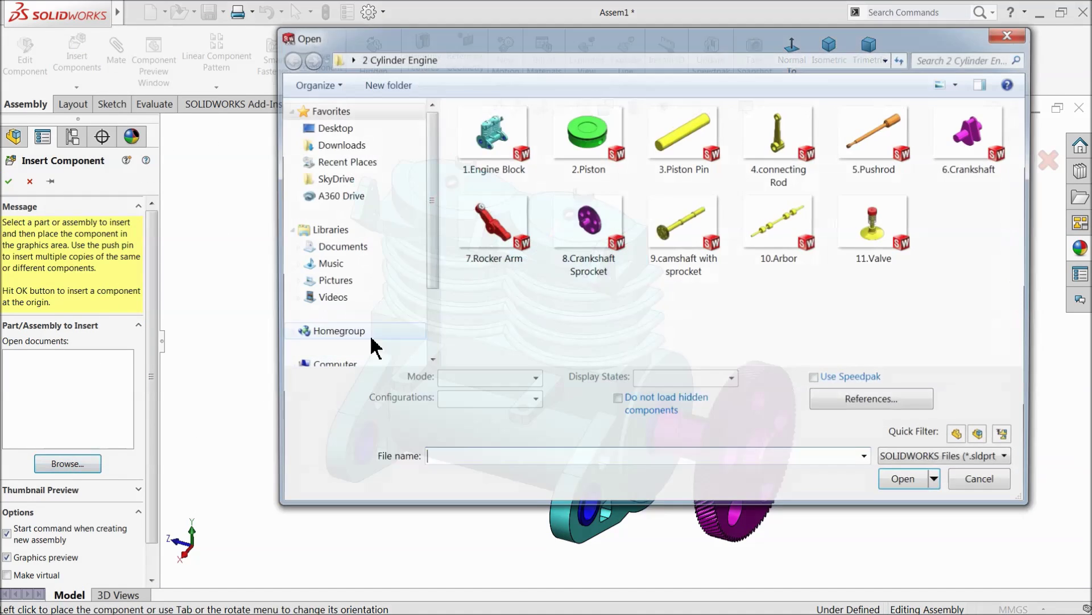
click(690, 253)
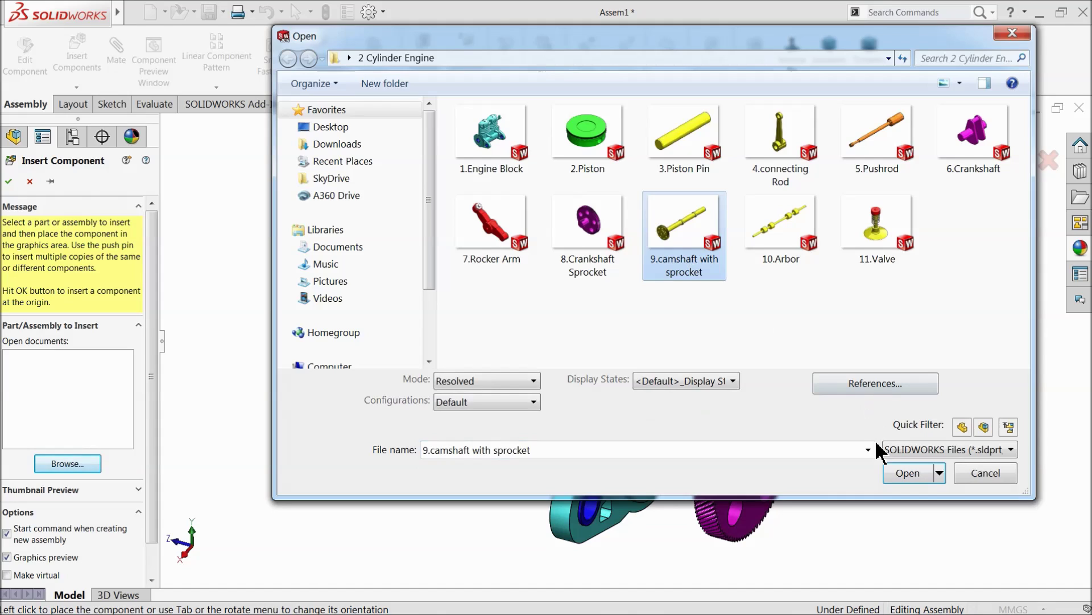
click(907, 472)
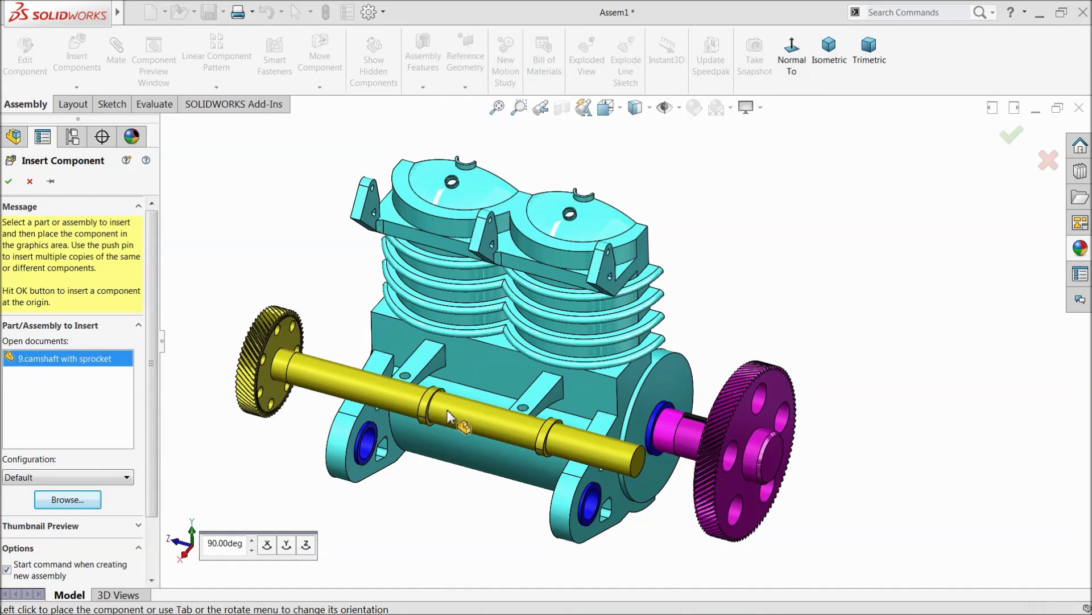
click(450, 418)
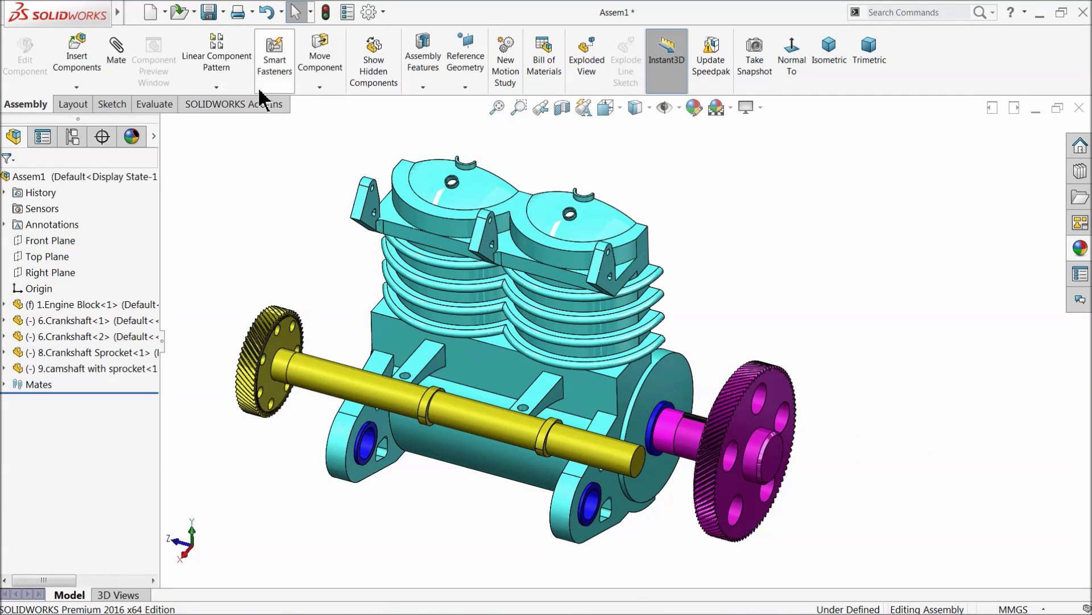
- Rotate the camshaft freely until its sprocket is on the same side of the block as the crankshaft sprocket
click(320, 86)
click(342, 117)
drag(305, 378, 632, 458)
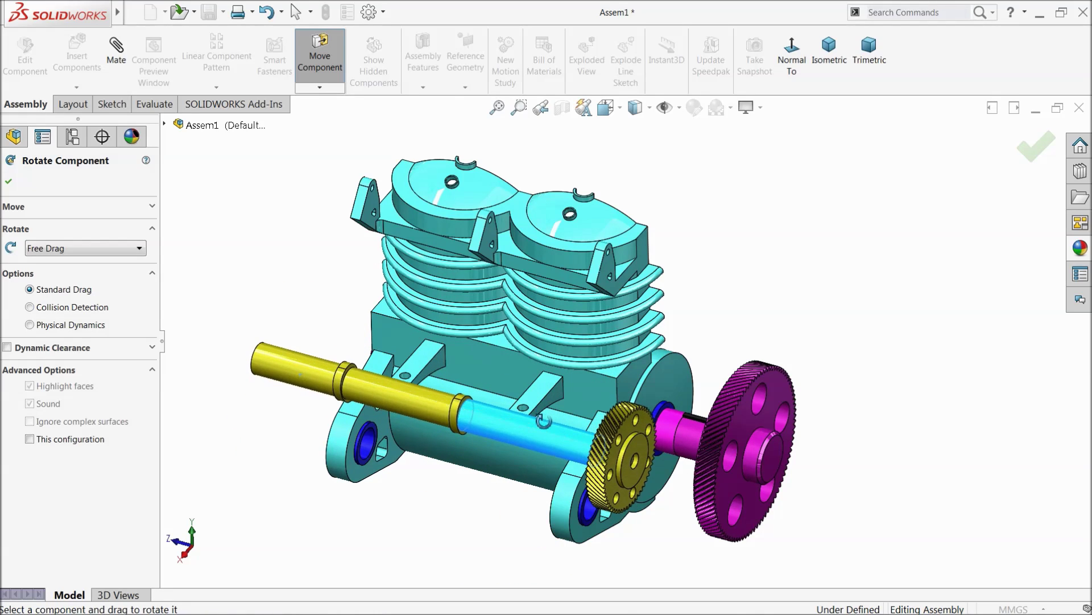
click(10, 183)
- Mate the camshaft's cylindrical face concentric with the bushing bore in the engine block's lower support arm
click(116, 49)
scroll(362, 358, down, 5)
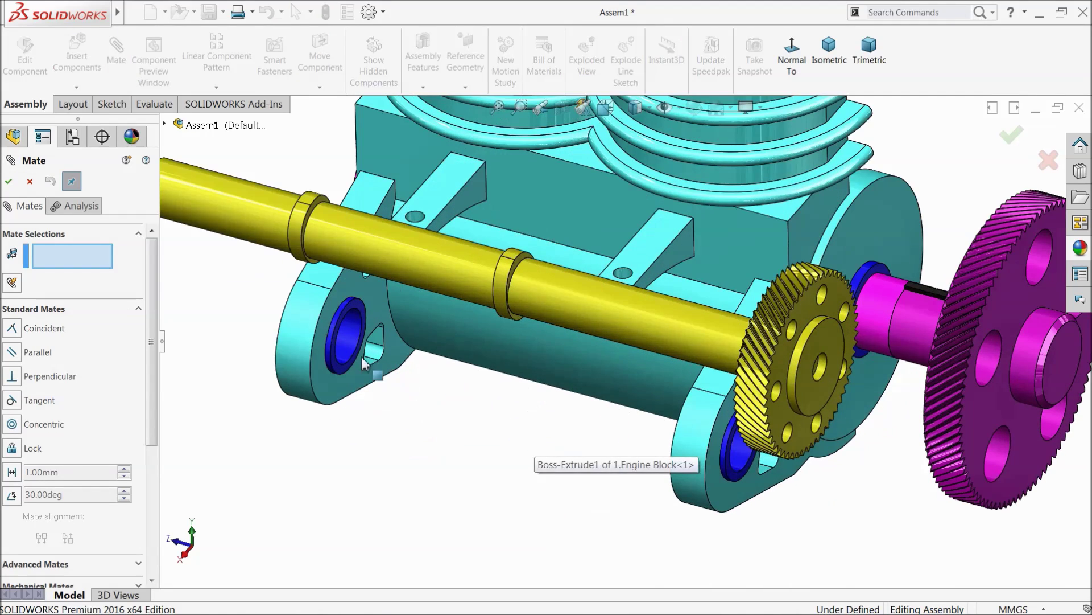
click(348, 345)
click(254, 216)
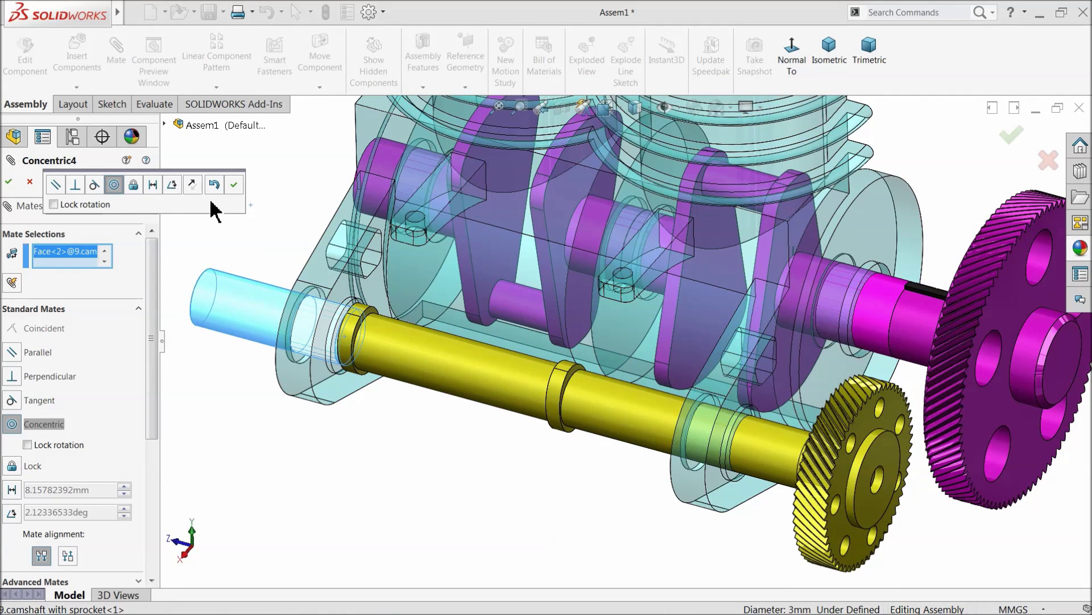
click(234, 184)
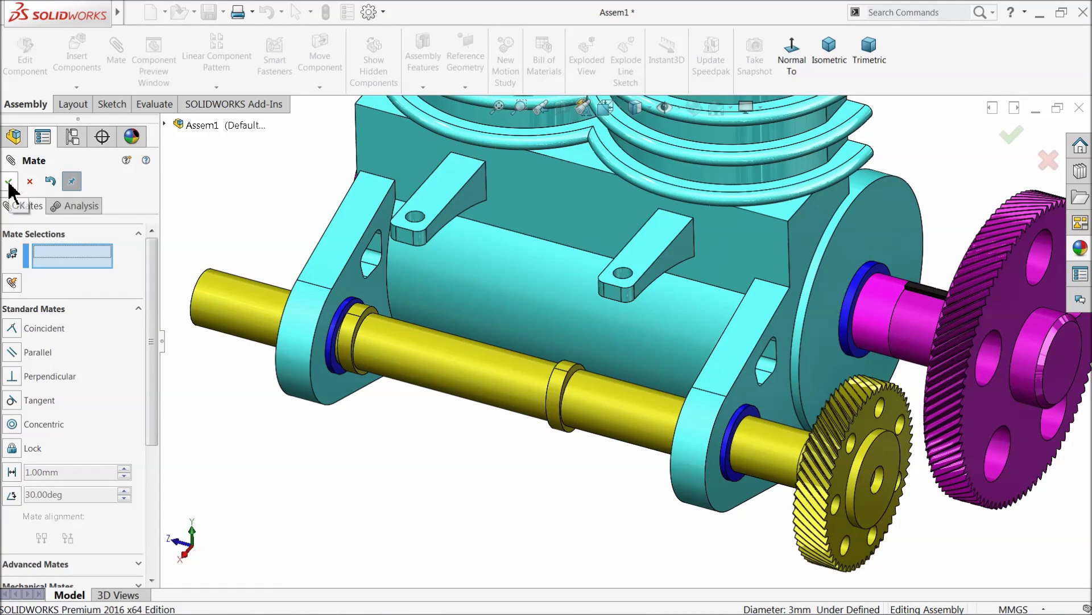
- Add a 2.6 mm distance mate between the camshaft's free end face and the outer face of the nearest support arm
scroll(324, 286, up, 2)
middle_drag(325, 285, 408, 300)
scroll(298, 326, down, 2)
click(298, 325)
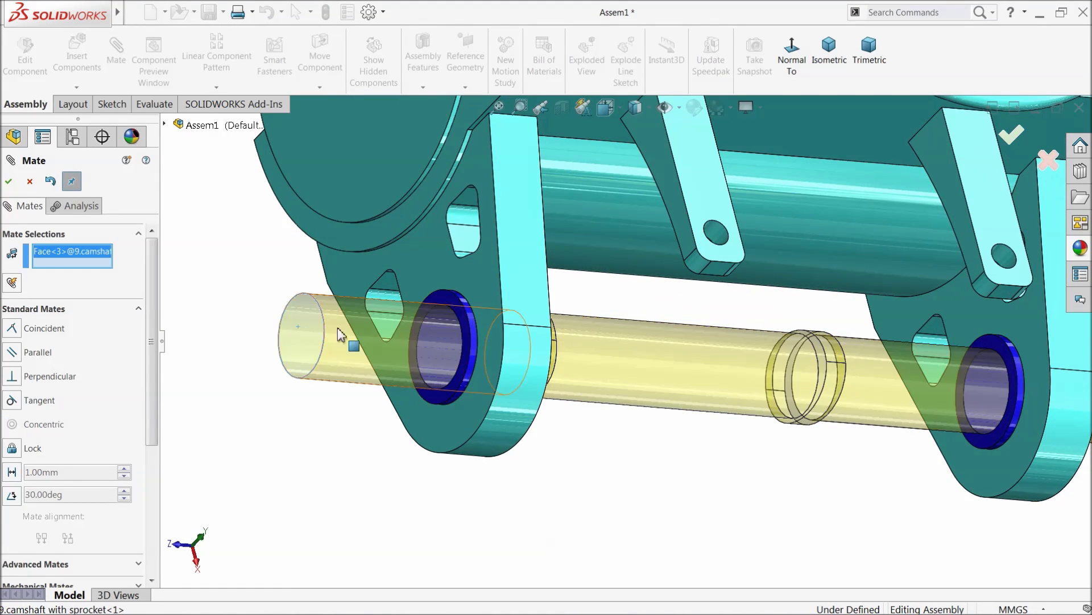
click(481, 284)
click(374, 261)
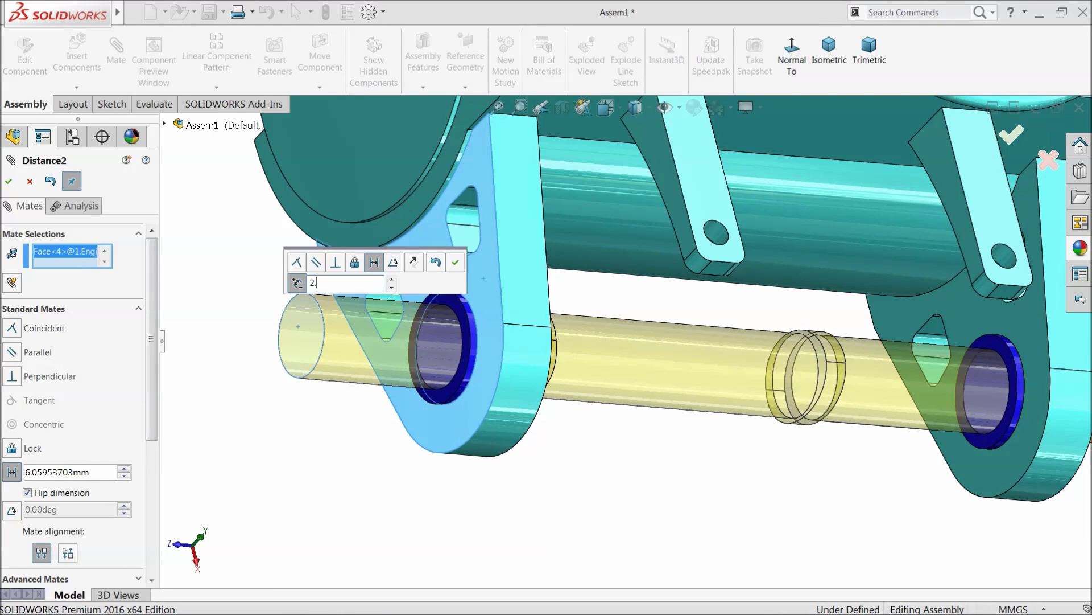
text(2.6)
key(Return)
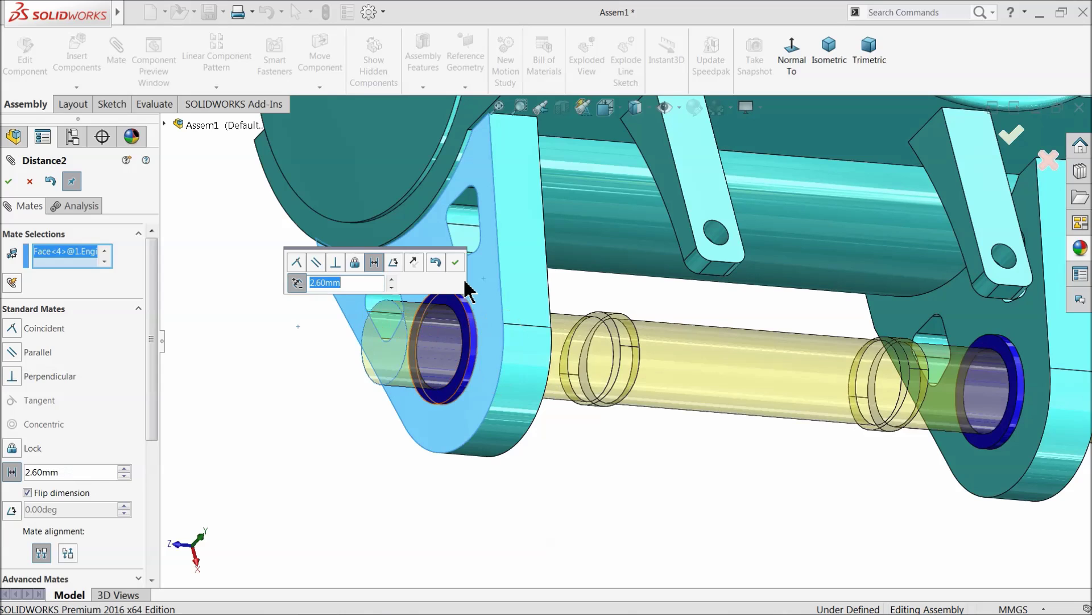
click(456, 262)
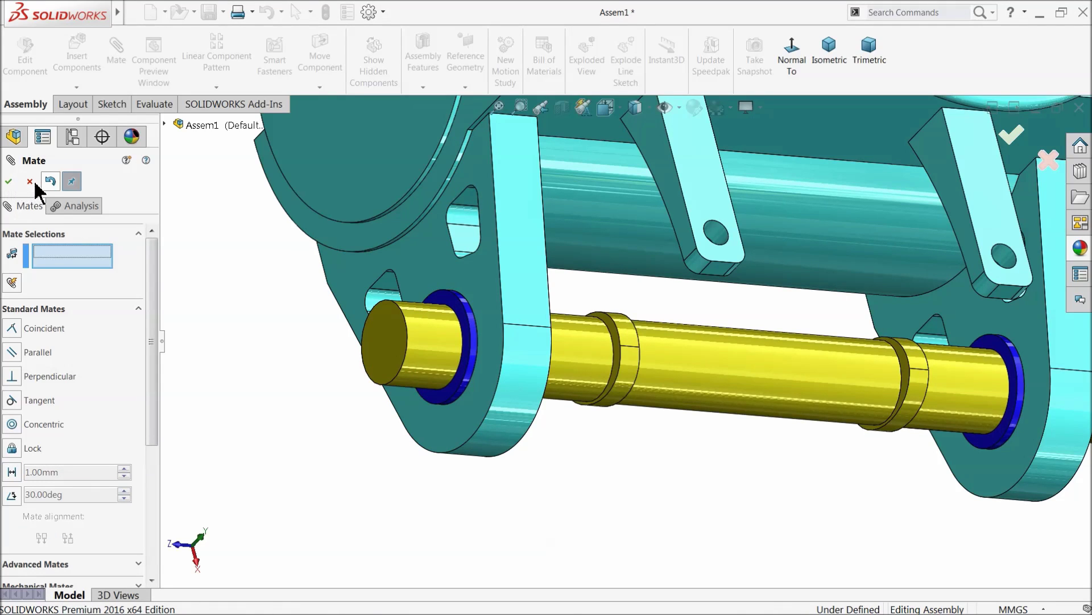
- Leave the Mate command and examine from several angles how the camshaft sprocket lines up with the crankshaft sprocket
scroll(629, 409, up, 3)
middle_drag(630, 409, 709, 422)
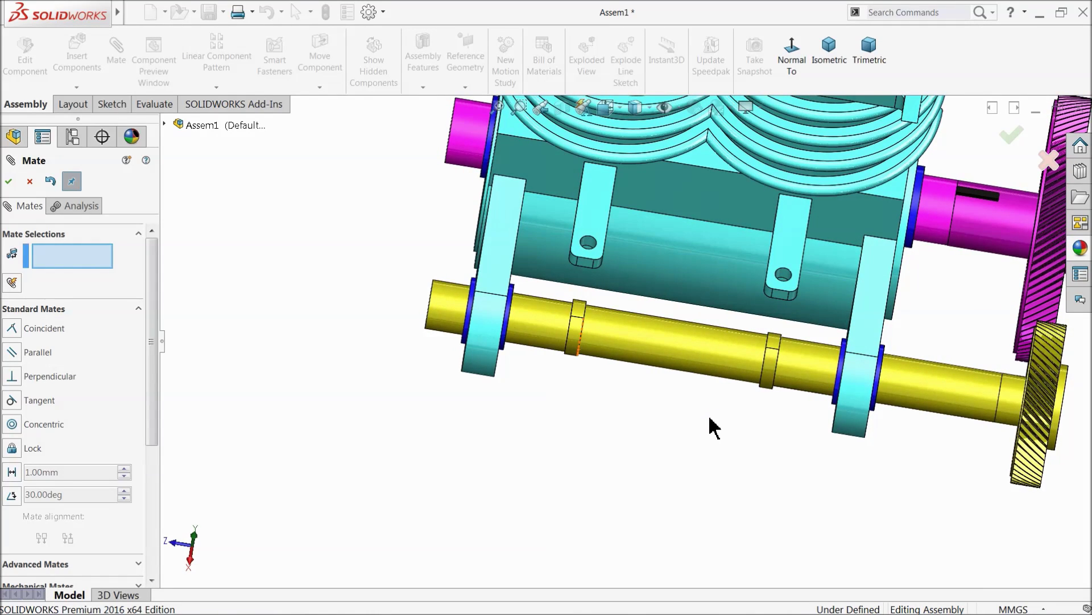
scroll(740, 418, up, 2)
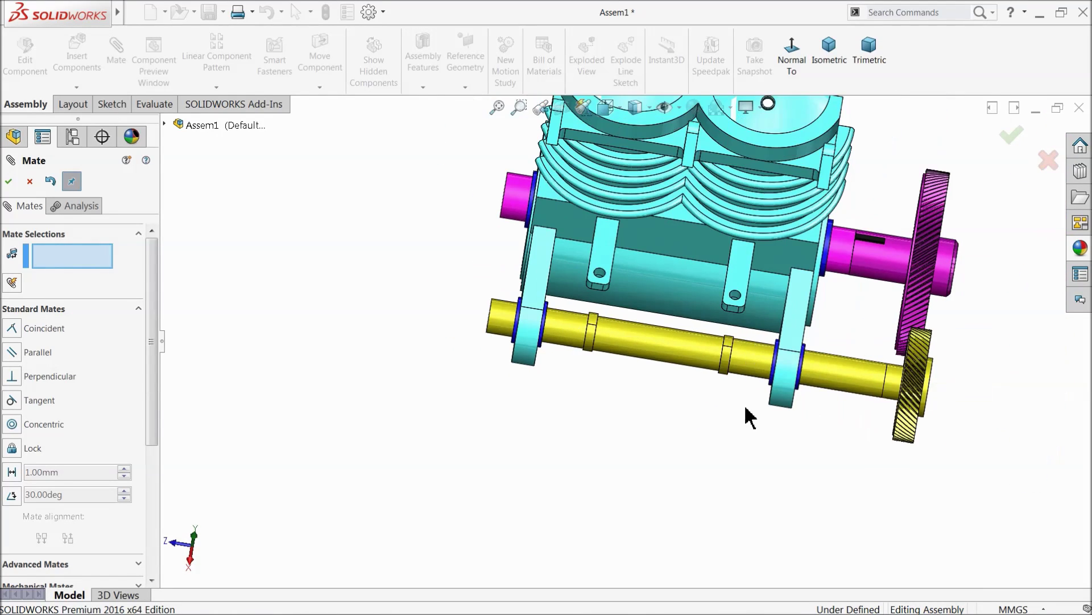
scroll(882, 378, down, 3)
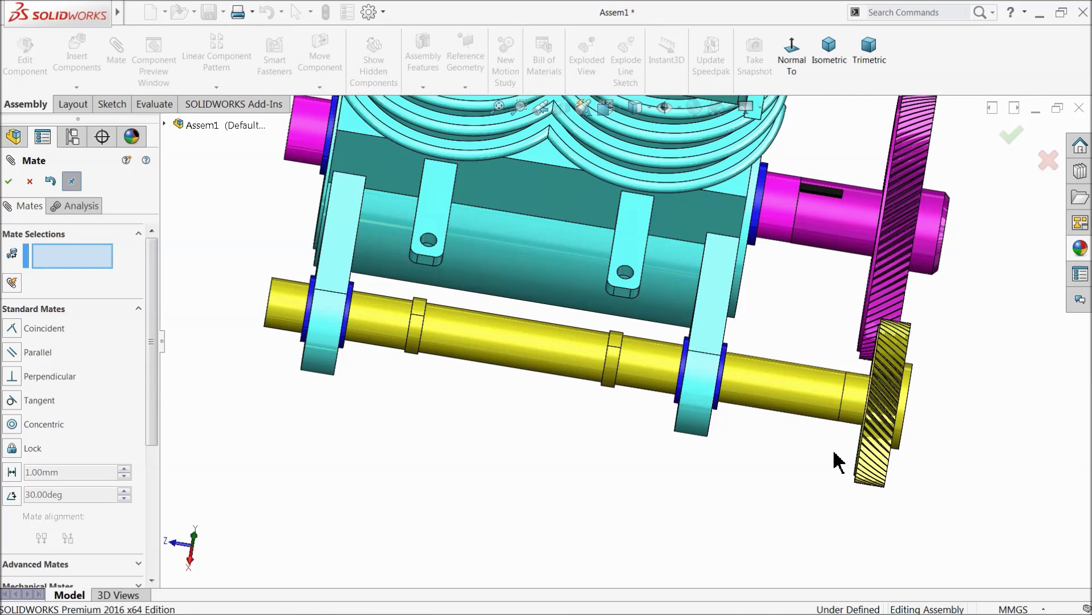
middle_drag(749, 446, 712, 480)
scroll(756, 446, up, 3)
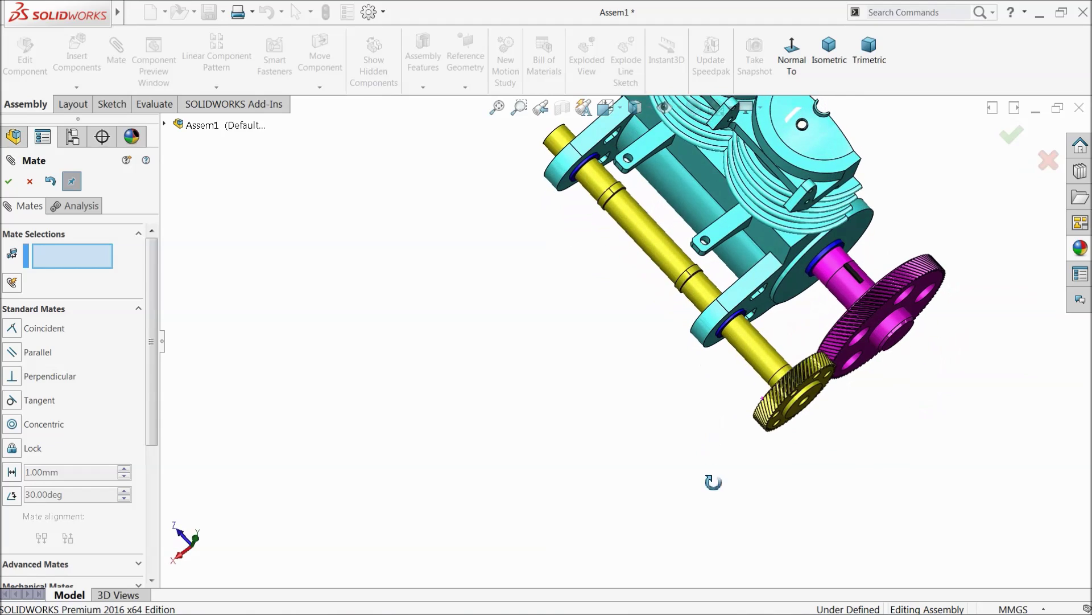
scroll(808, 370, down, 5)
mouse_move(693, 357)
middle_down()
mouse_move(702, 390)
mouse_move(699, 374)
middle_up()
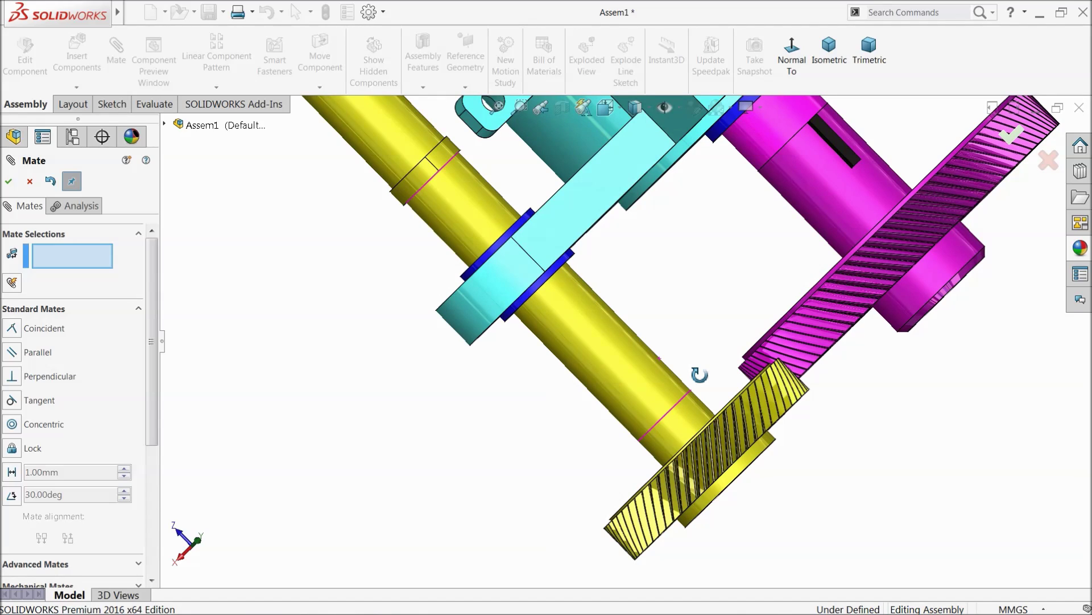
scroll(652, 373, up, 5)
middle_drag(652, 374, 551, 402)
scroll(783, 373, up, 3)
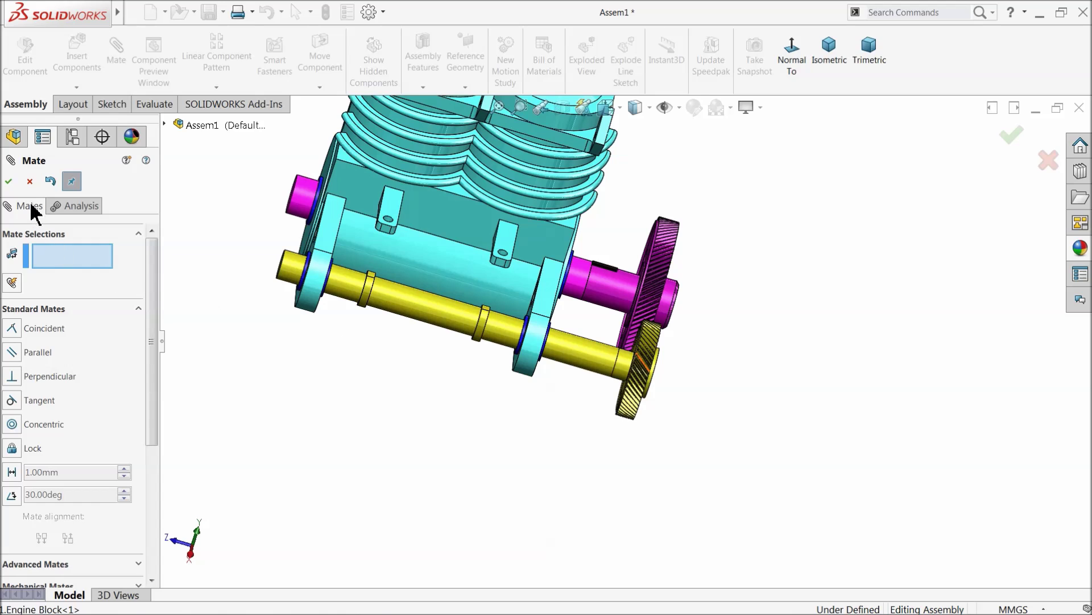
click(29, 182)
middle_drag(437, 342, 443, 348)
scroll(509, 284, down, 6)
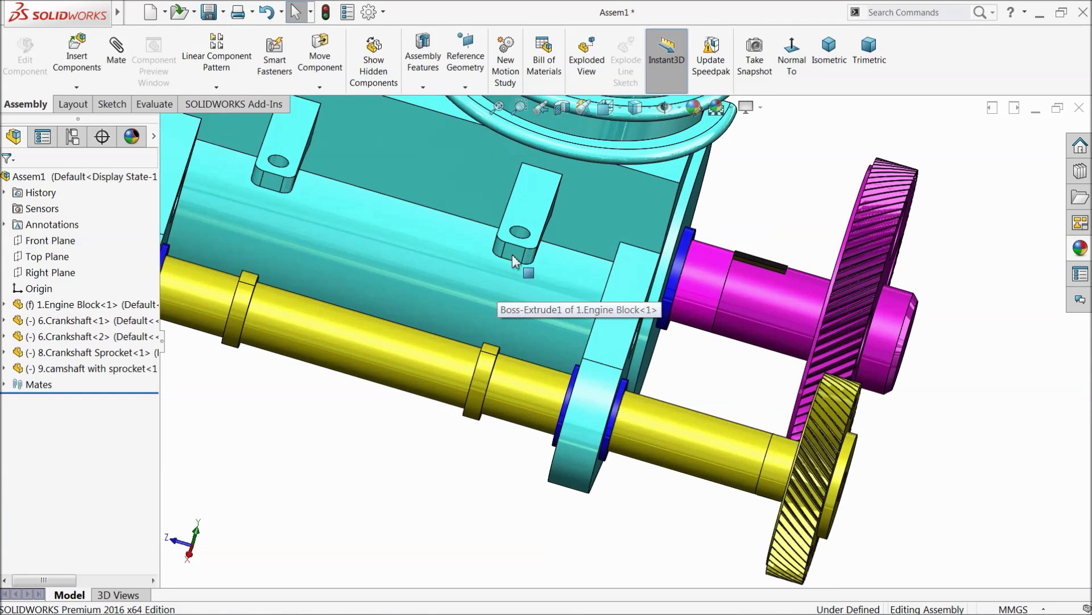
middle_drag(527, 309, 516, 371)
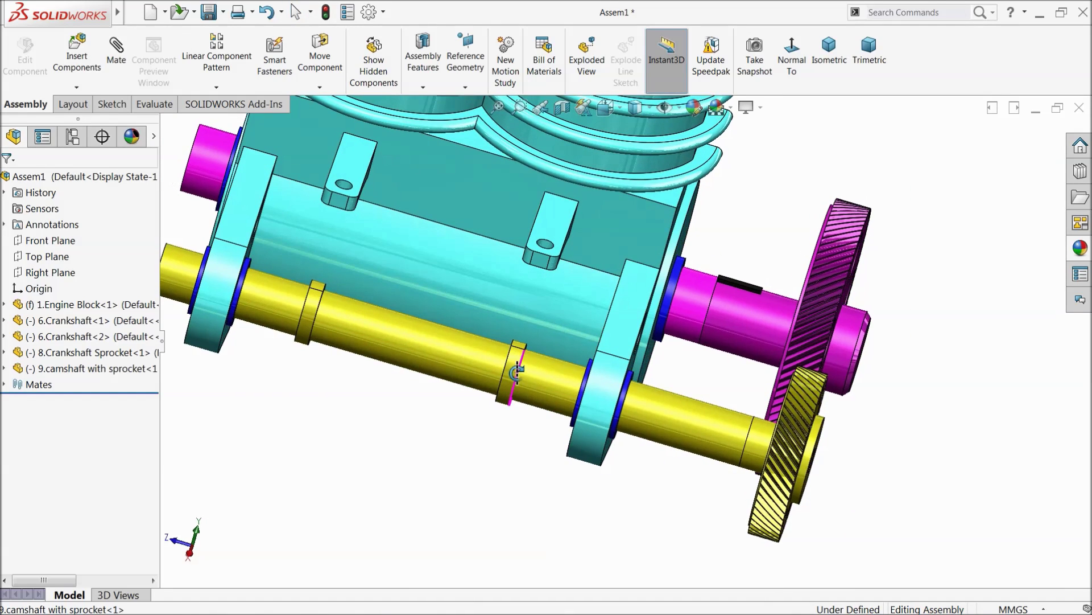
scroll(735, 408, up, 4)
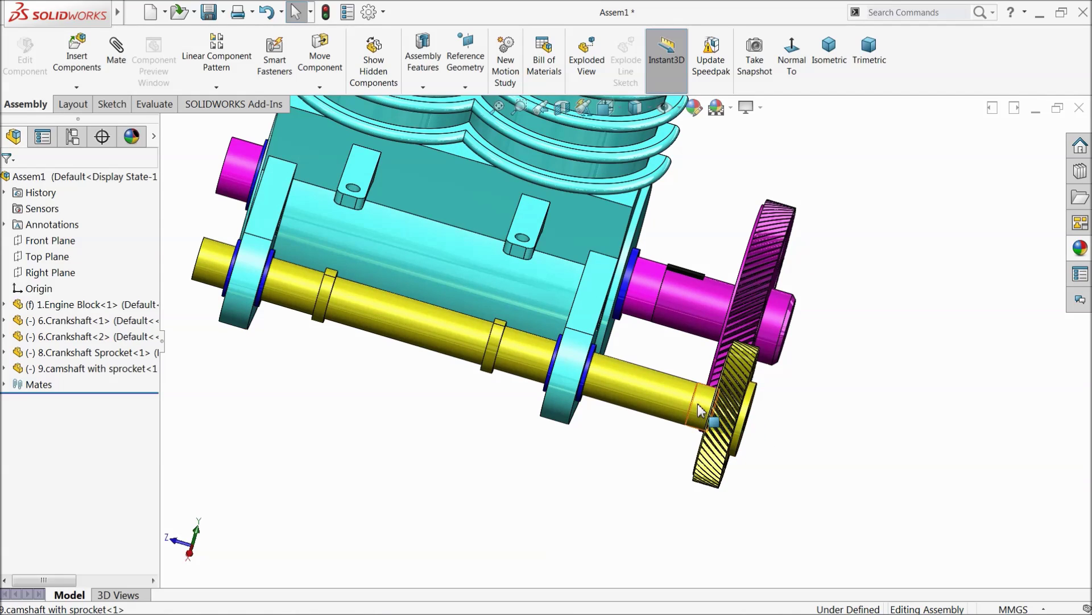
scroll(697, 405, down, 2)
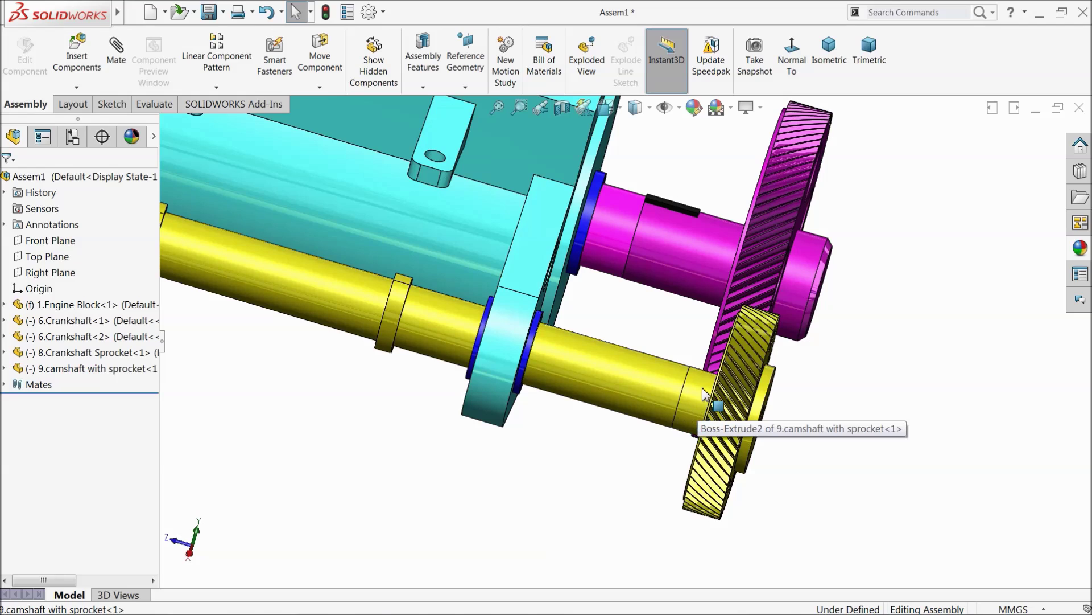
click(650, 395)
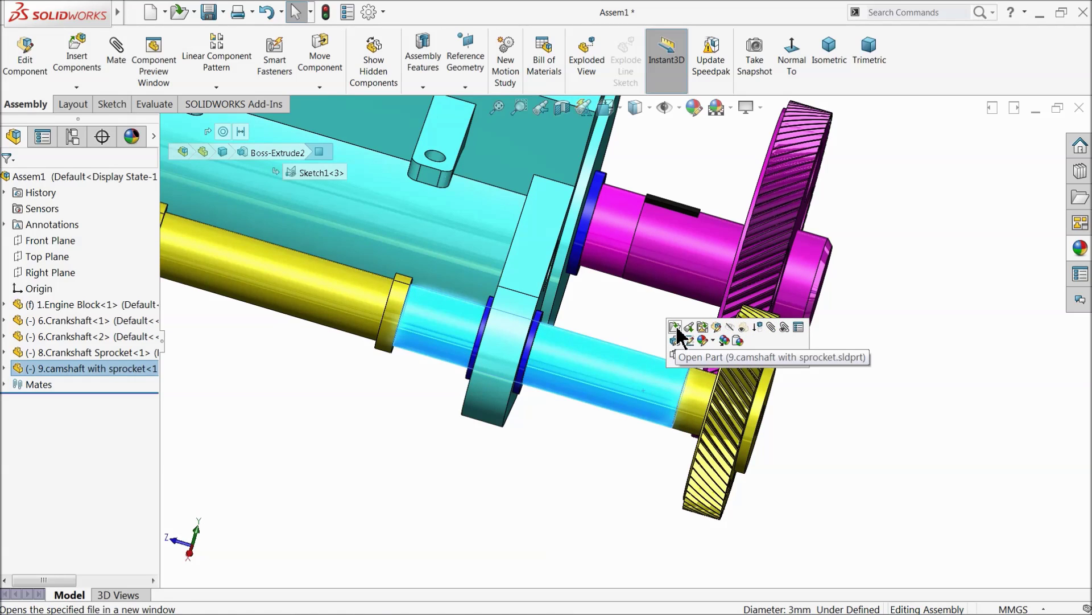
middle_drag(661, 305, 358, 239)
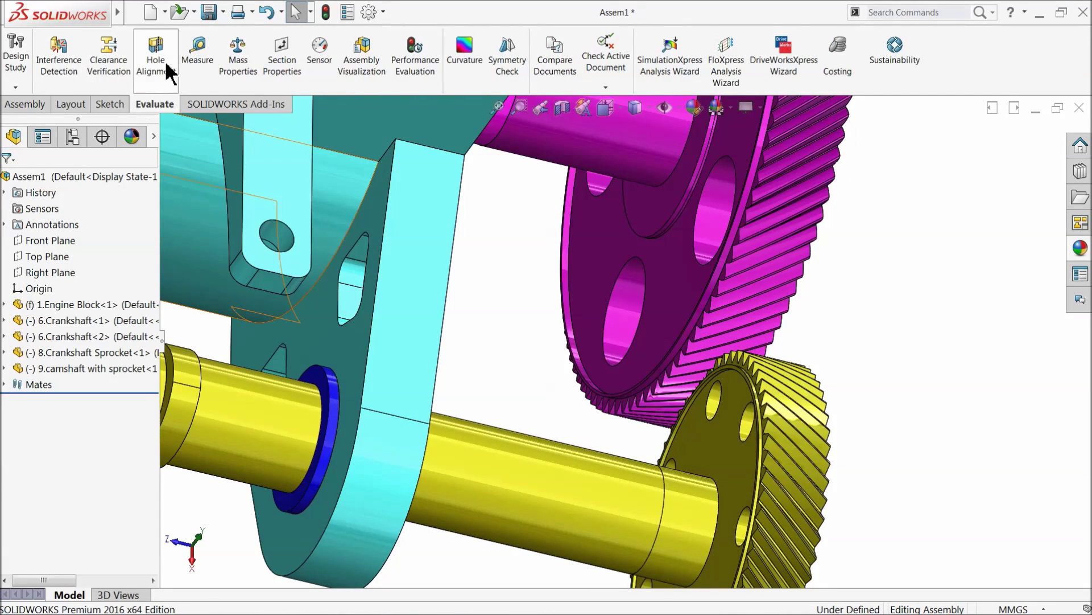
- Measure the distance between the block-side faces of the crankshaft sprocket and the camshaft sprocket
click(198, 51)
scroll(665, 341, down, 5)
click(670, 339)
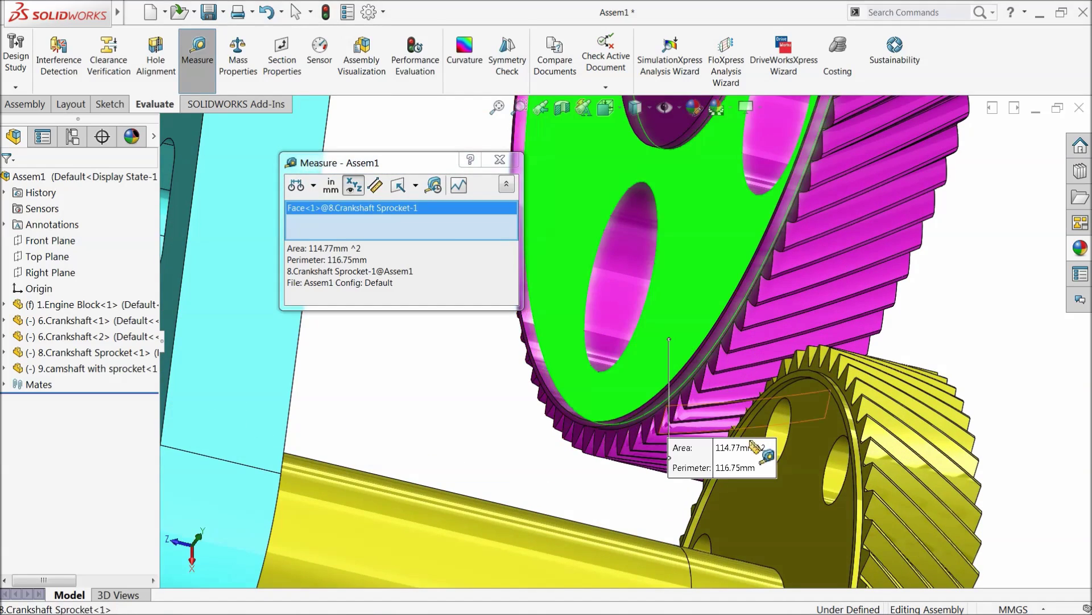
click(765, 512)
scroll(704, 409, up, 5)
middle_drag(717, 421, 704, 409)
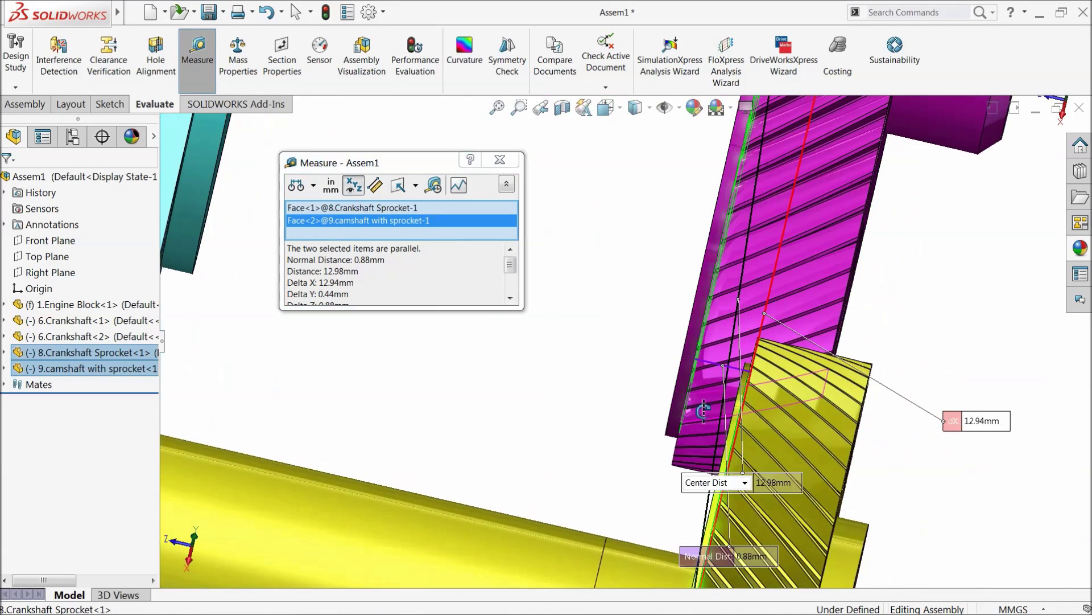
scroll(740, 475, up, 3)
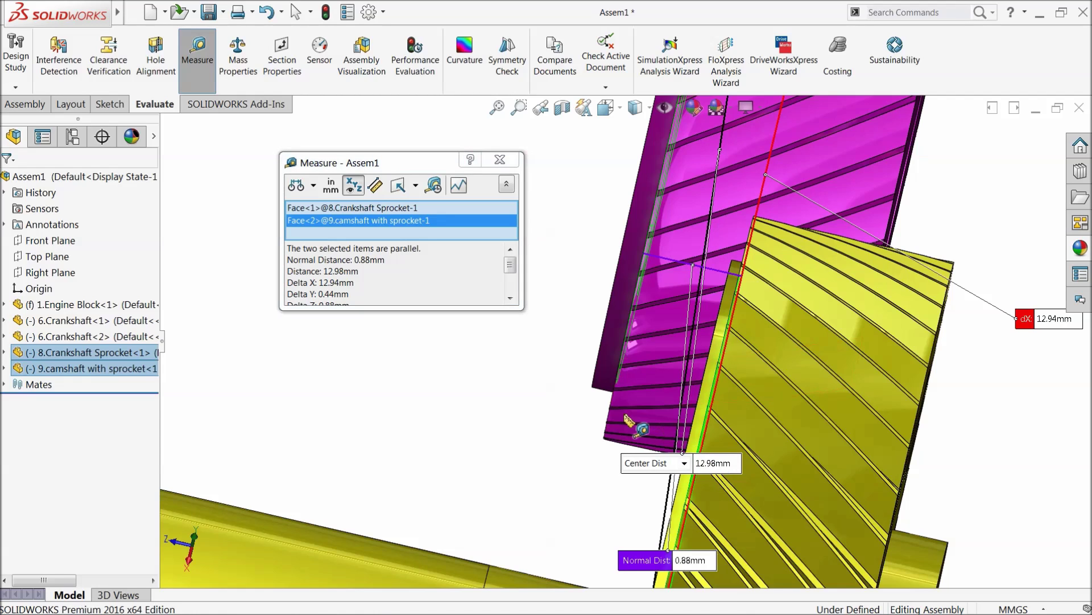
middle_drag(595, 421, 718, 462)
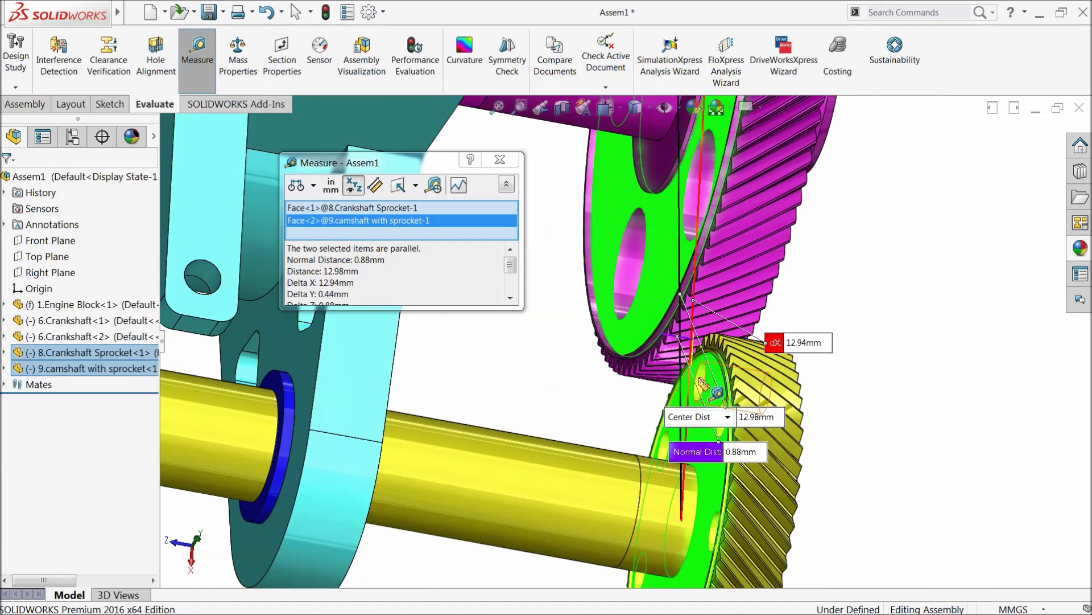
middle_drag(719, 392, 628, 420)
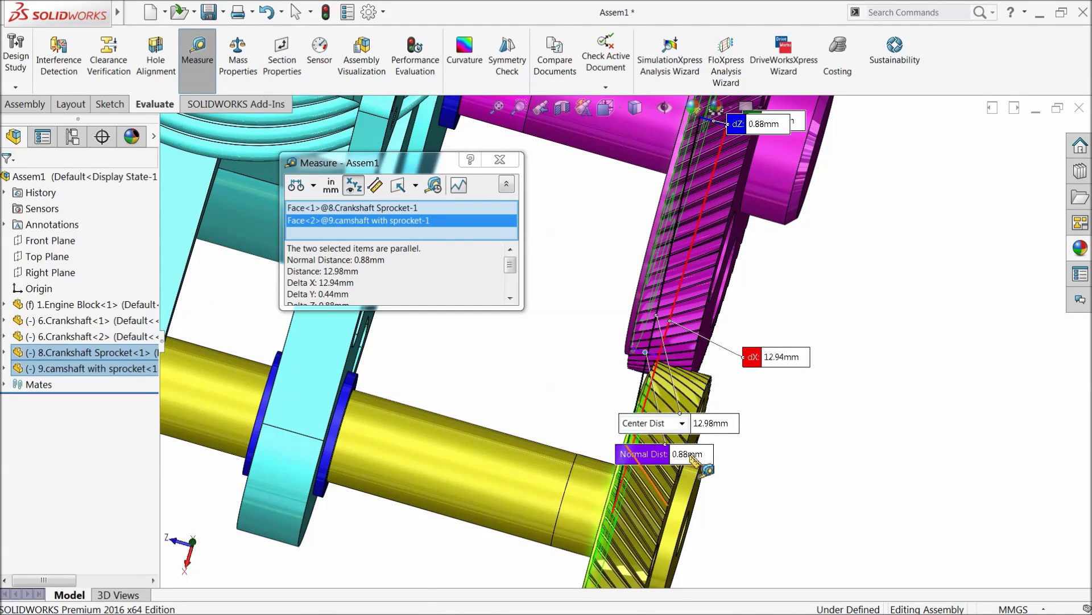
scroll(692, 463, down, 2)
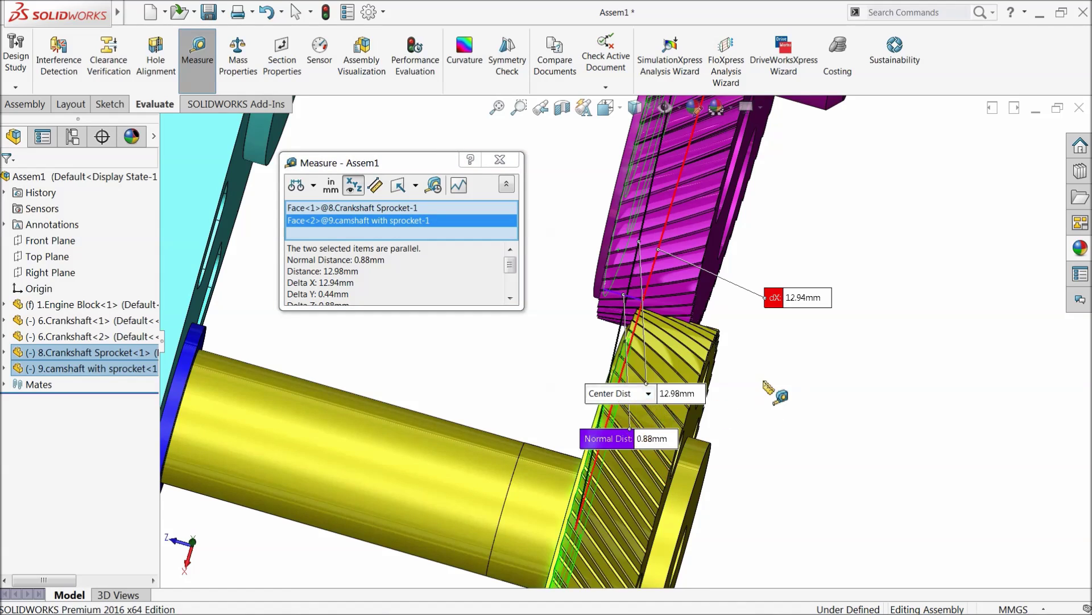
middle_drag(765, 383, 771, 355)
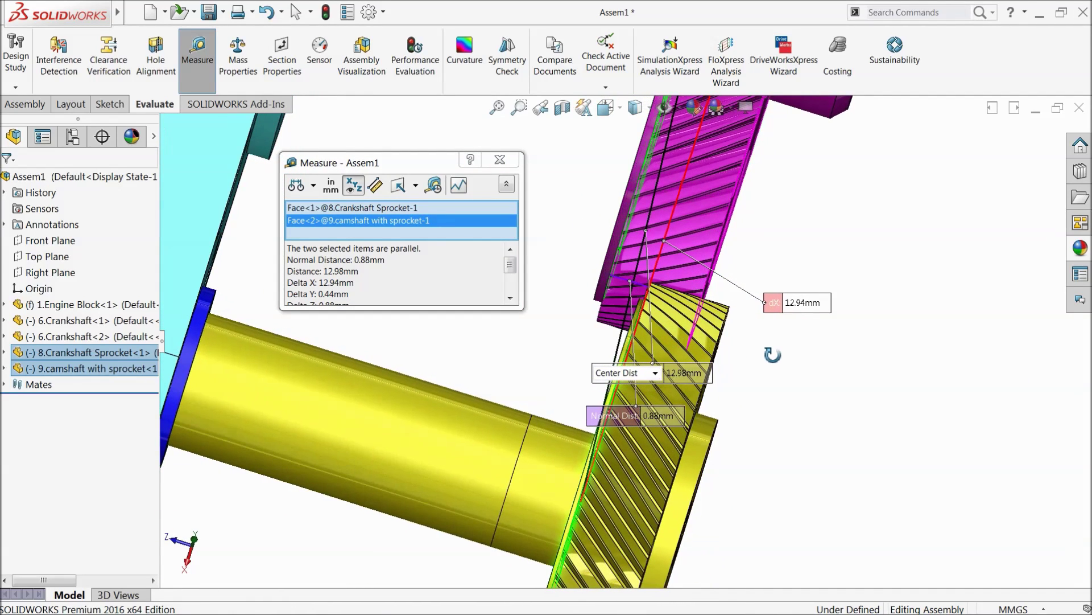
click(501, 160)
- Open the camshaft with sprocket part in its own window and look closely at the shaft section beside the gear
scroll(503, 273, up, 5)
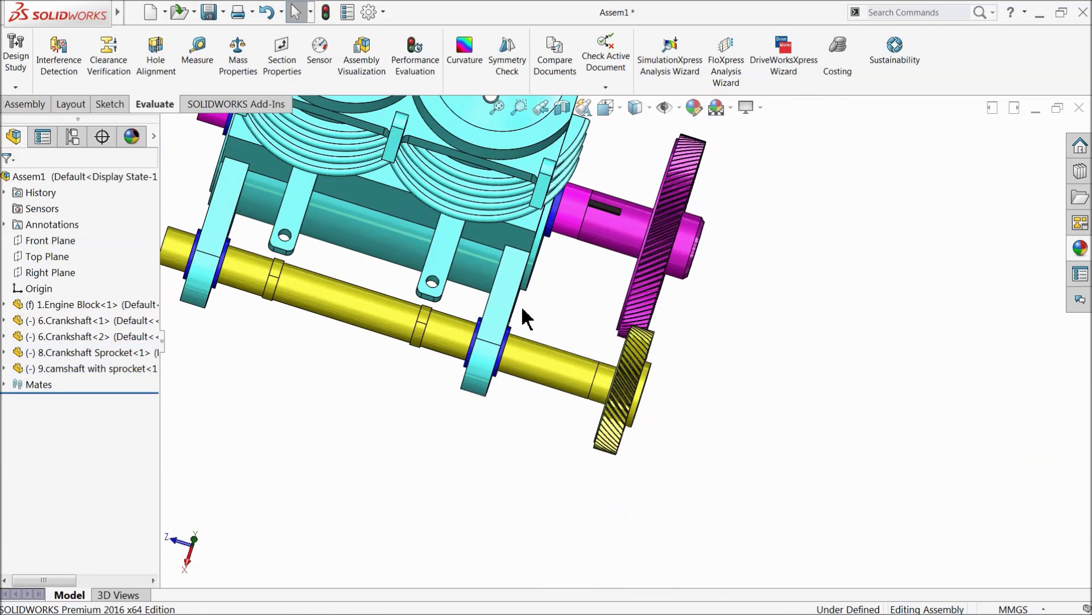
click(342, 302)
click(358, 262)
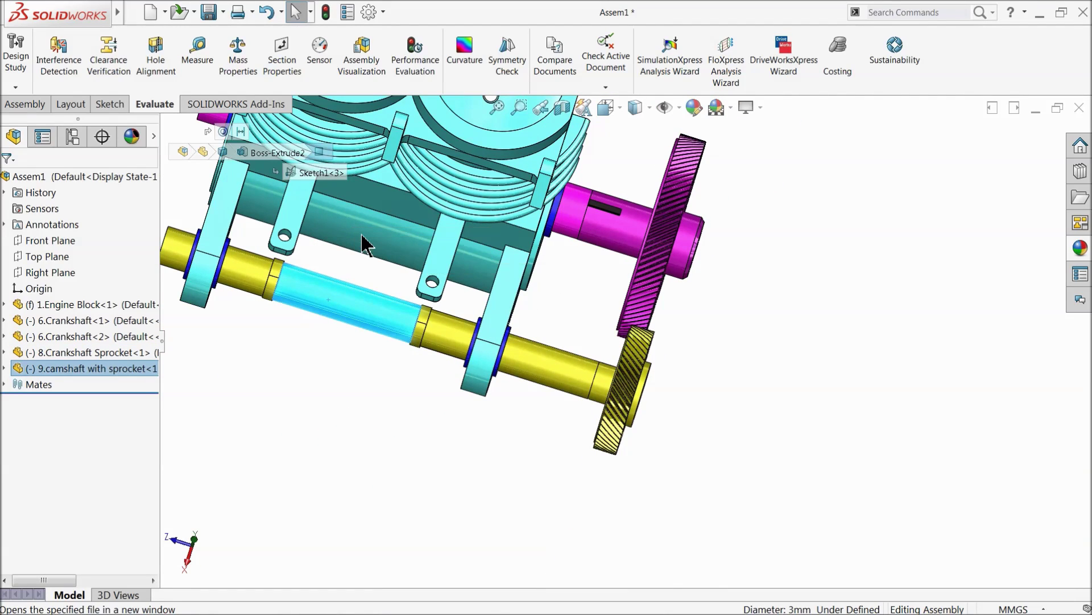
scroll(402, 285, down, 5)
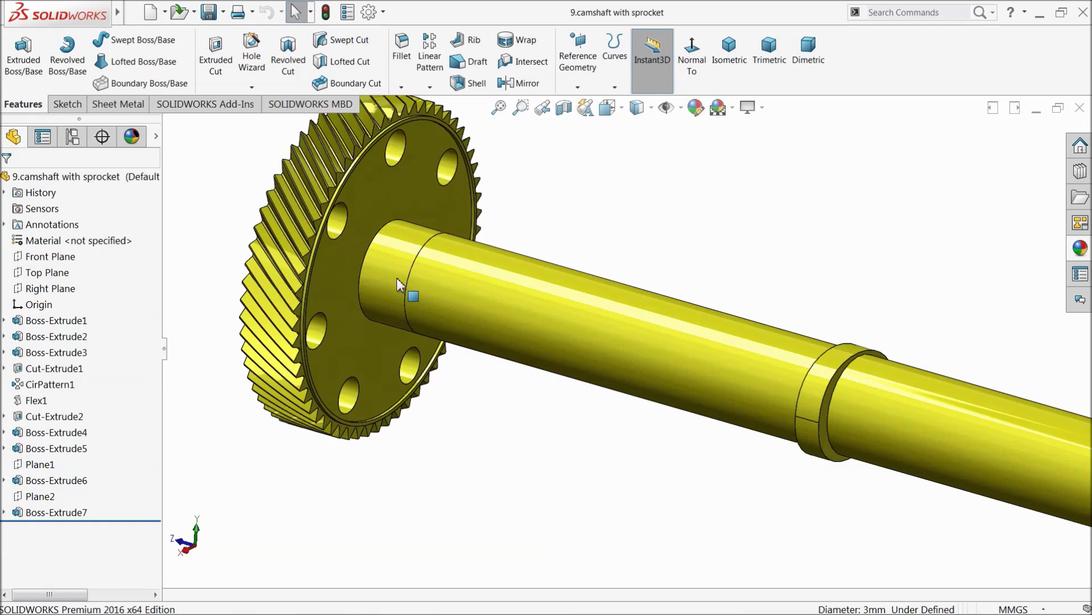
- Reduce the depth of the camshaft's Boss-Extrude2 shaft section by 0.88 mm to 5.92 mm and return to the assembly
click(391, 285)
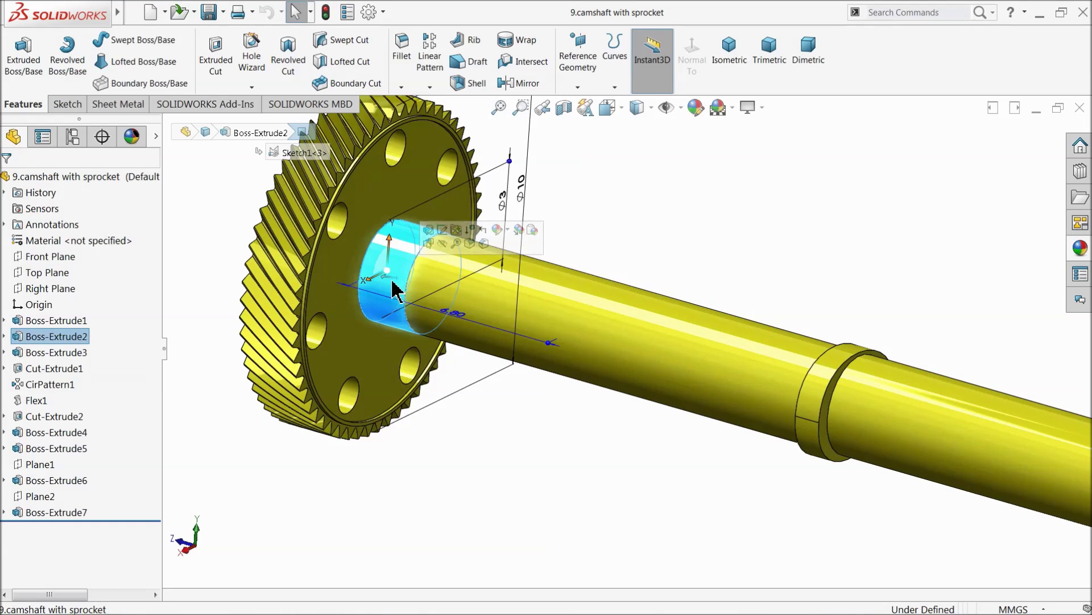
click(36, 344)
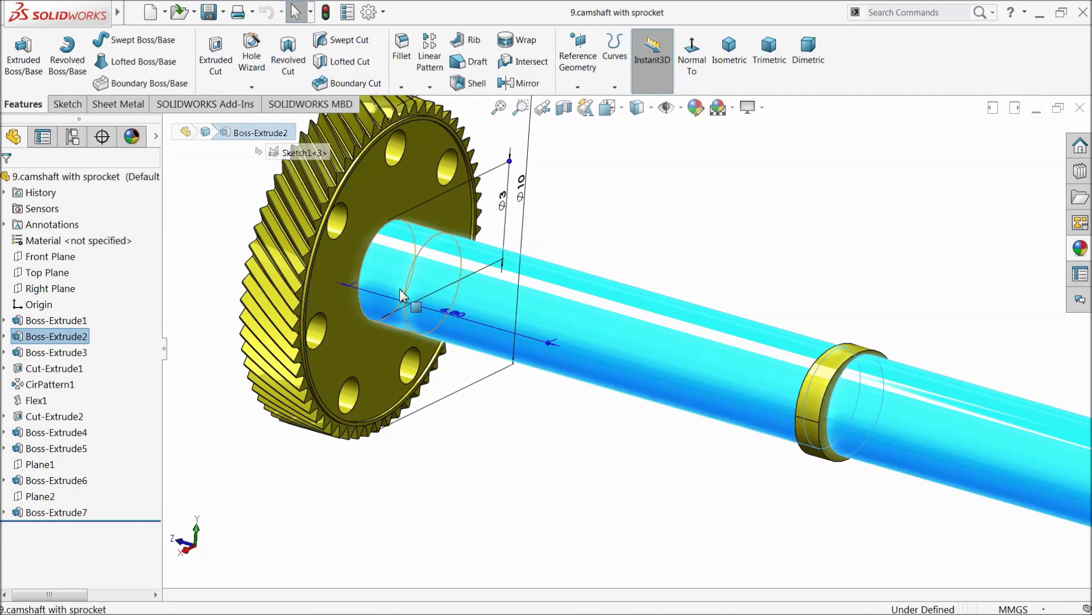
middle_drag(532, 362, 541, 358)
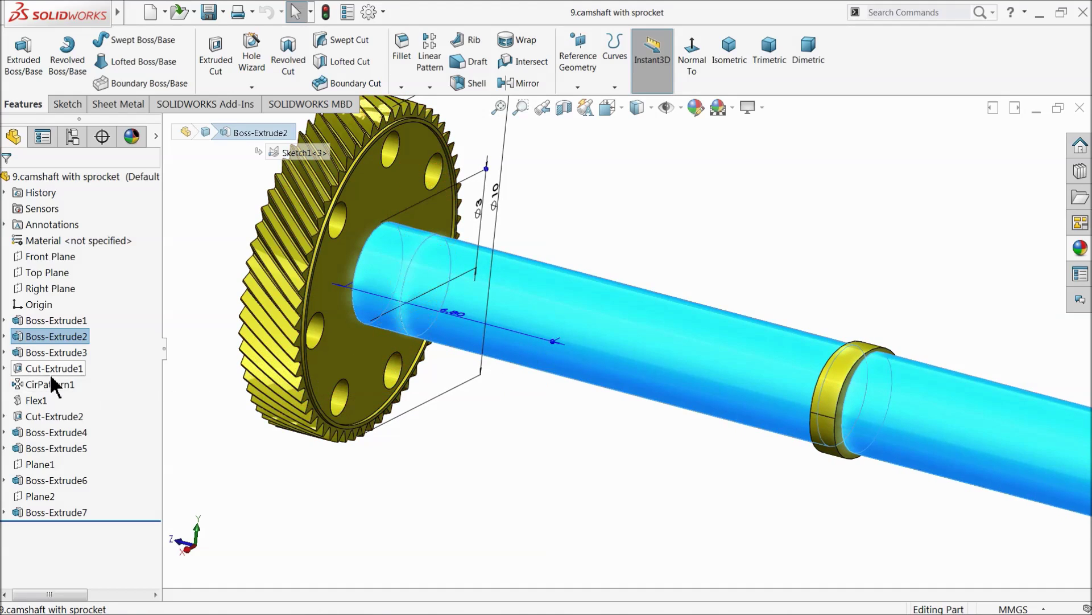
click(56, 352)
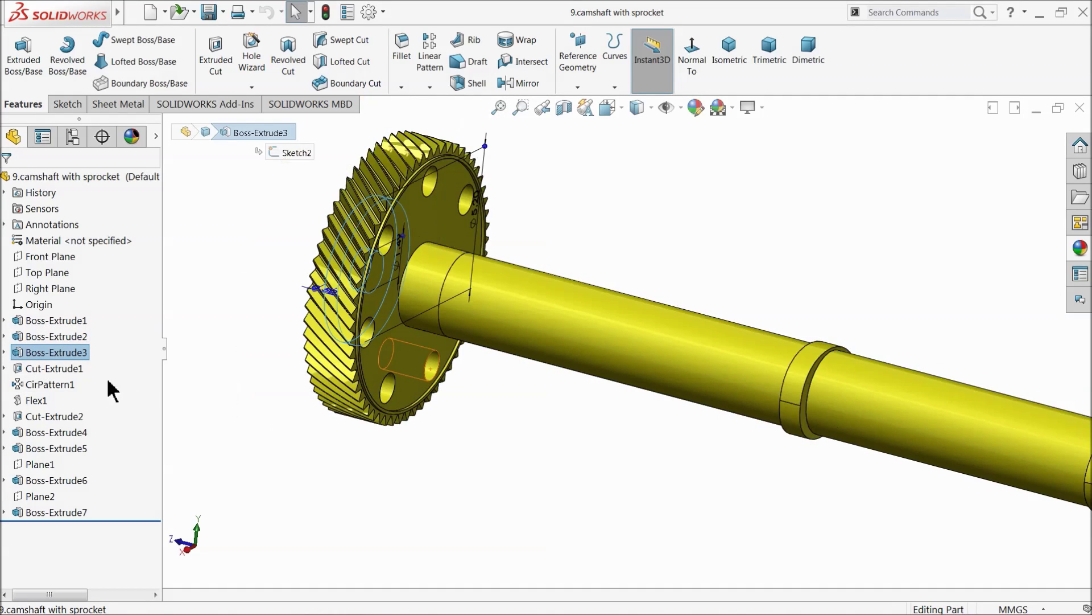
click(22, 339)
click(30, 310)
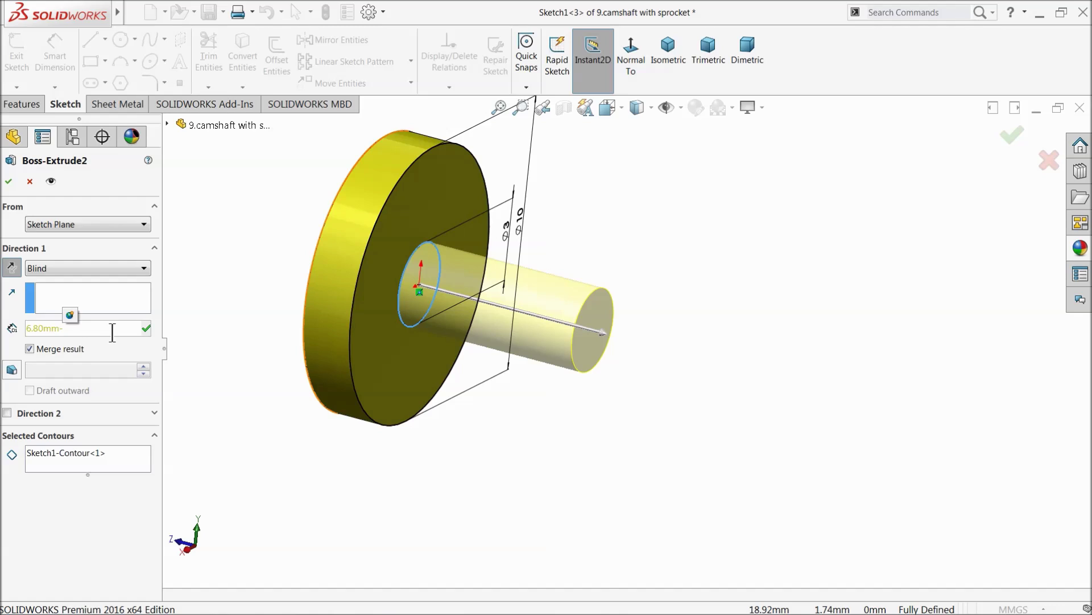
text(.88)
key(Return)
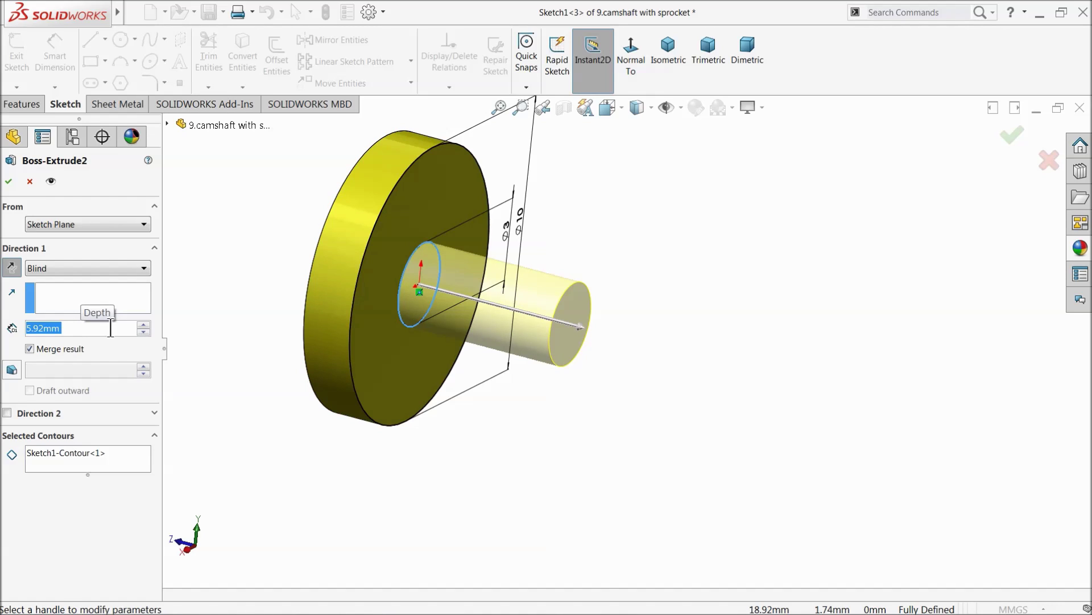
click(10, 181)
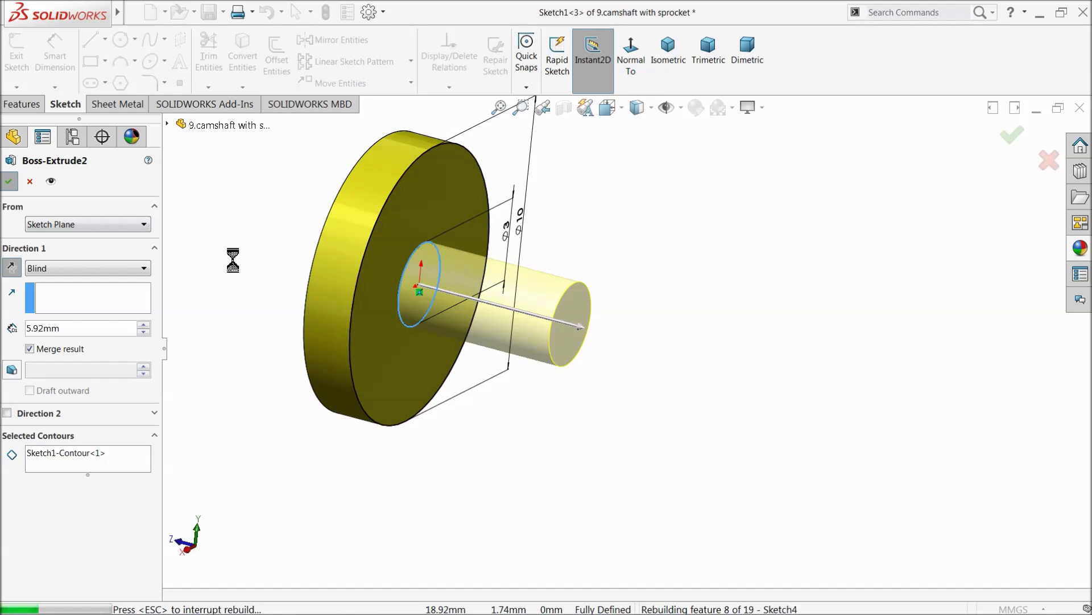
key(f)
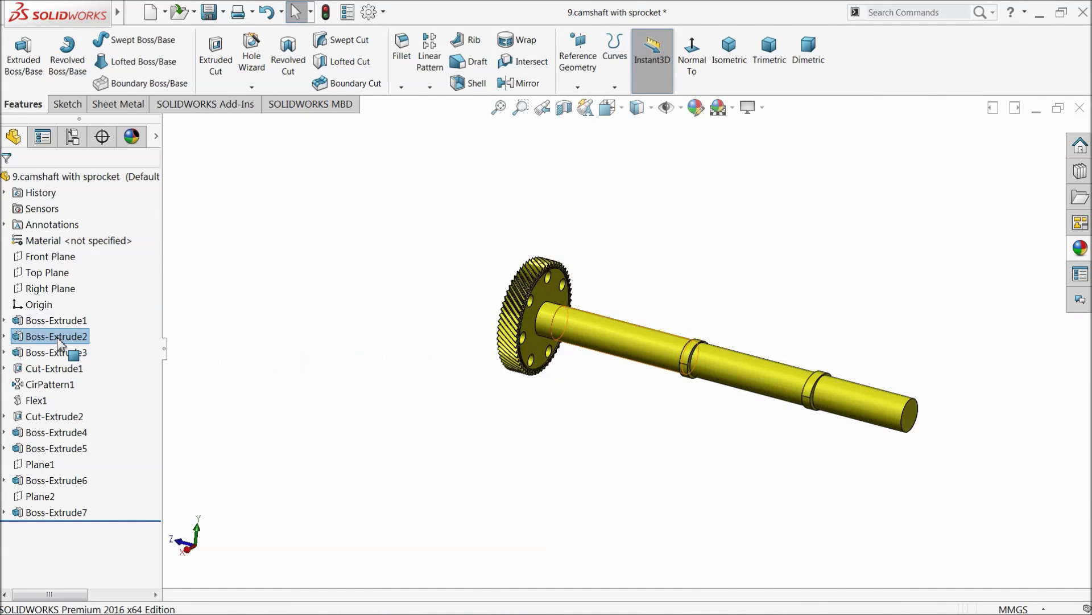
click(1080, 108)
click(536, 313)
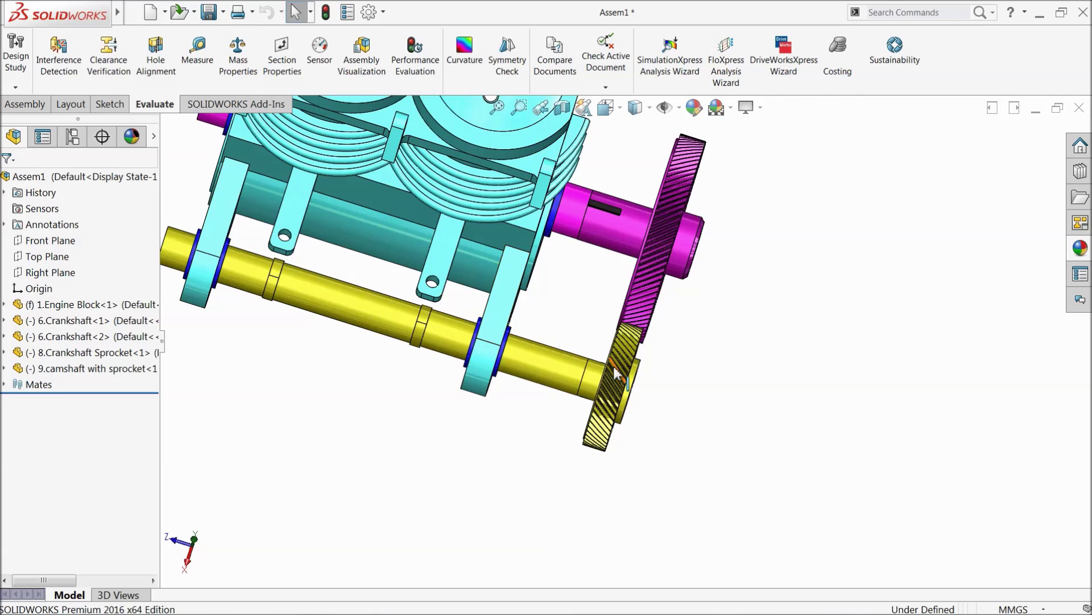
- Examine from several angles how the teeth of the camshaft sprocket and the crankshaft sprocket line up
scroll(616, 372, down, 4)
middle_drag(641, 309, 657, 317)
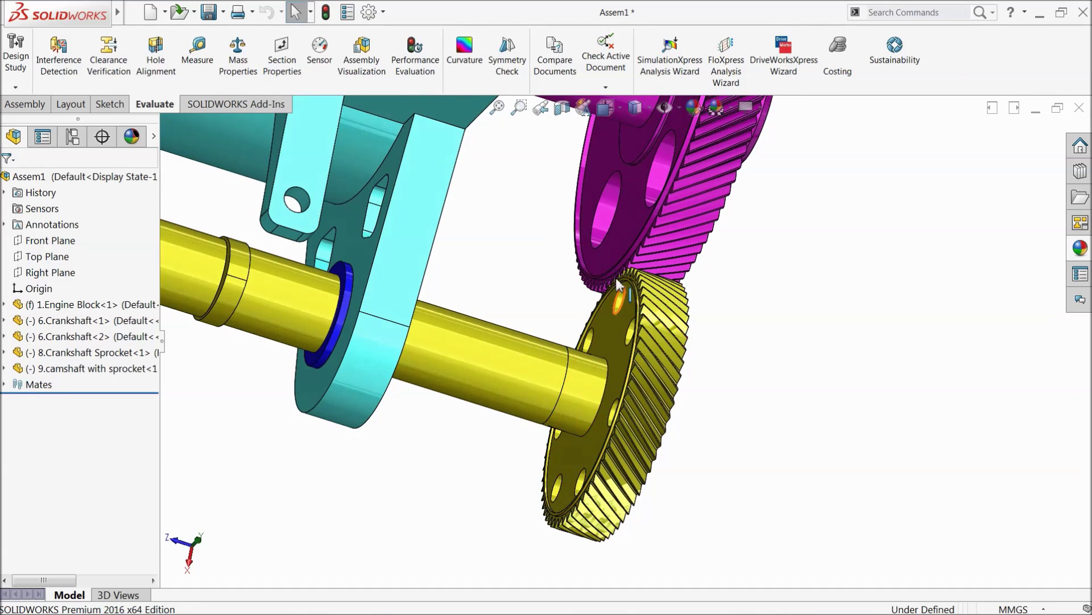
scroll(566, 367, up, 5)
middle_drag(567, 373, 575, 402)
scroll(624, 317, down, 5)
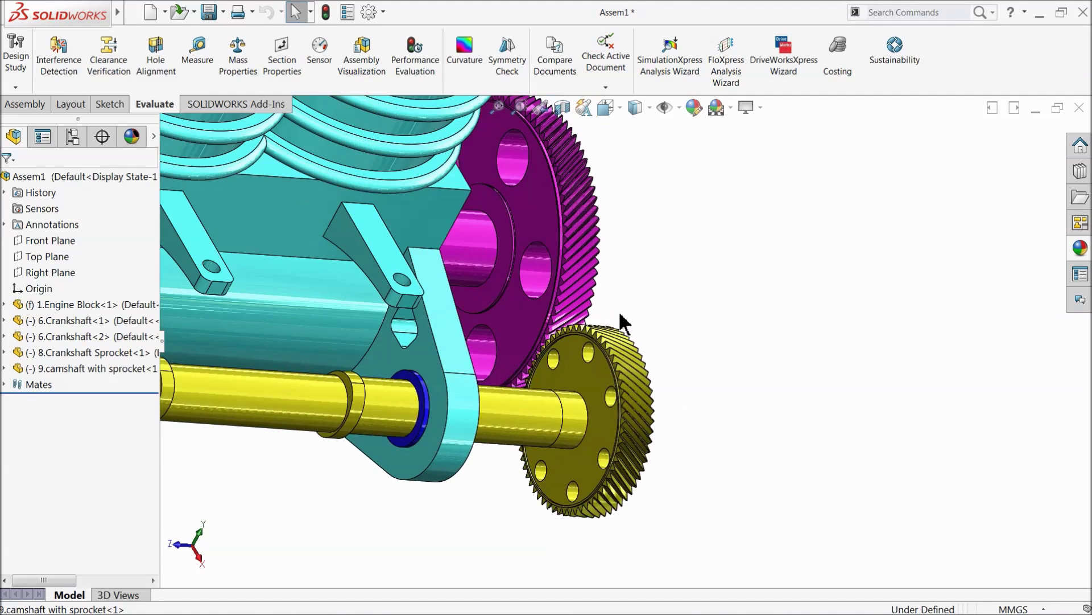
middle_drag(638, 290, 620, 307)
scroll(620, 307, down, 5)
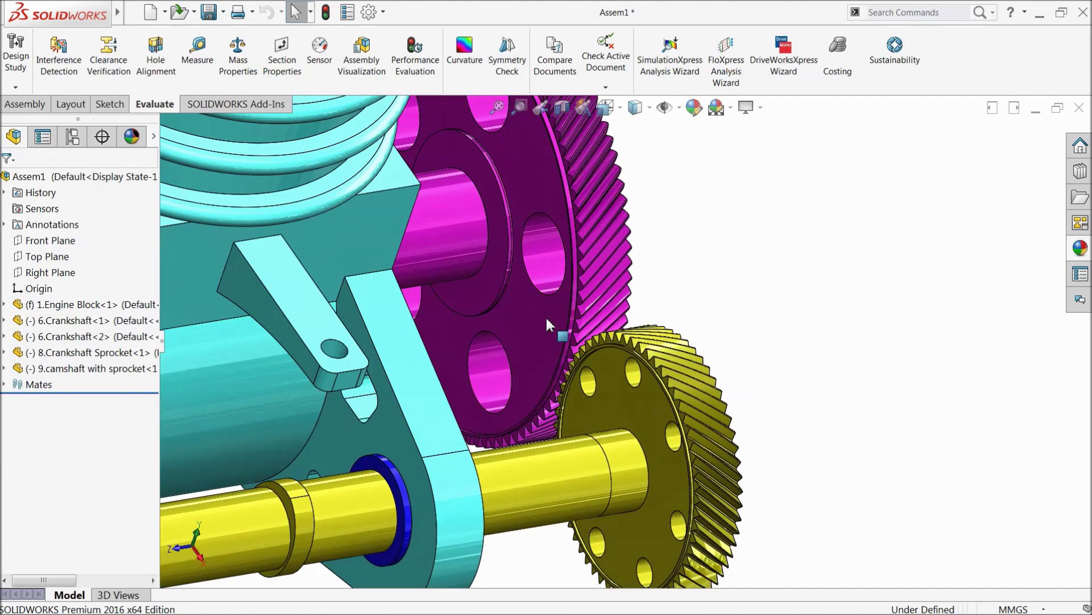
- Add a gear mate between the circular rim edges of the crankshaft and camshaft sprockets, with the ratio 15.56 mm : 9.16 mm
click(25, 106)
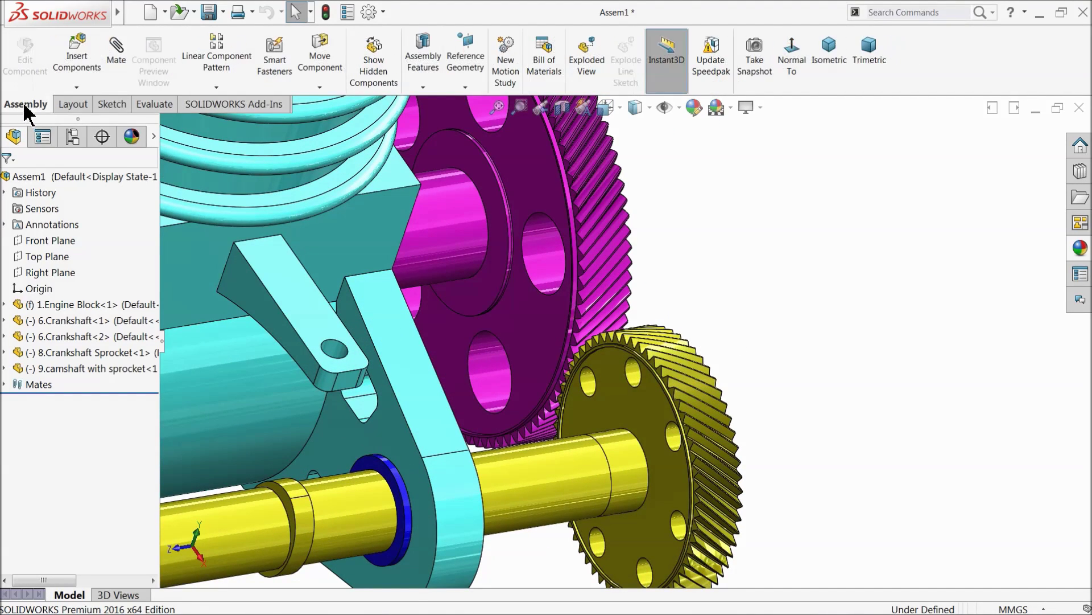
click(110, 69)
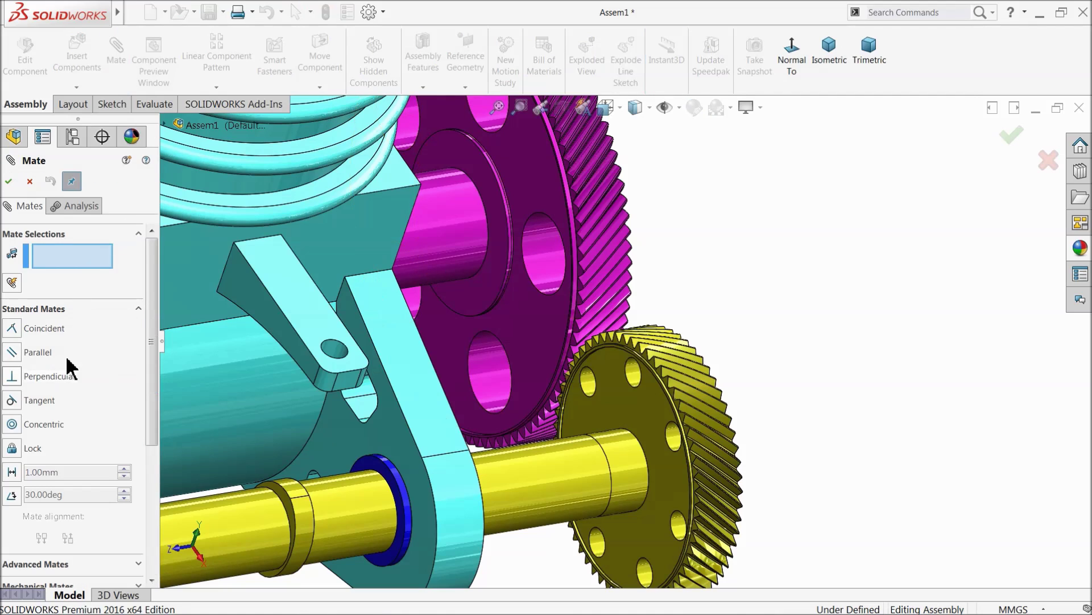
click(127, 312)
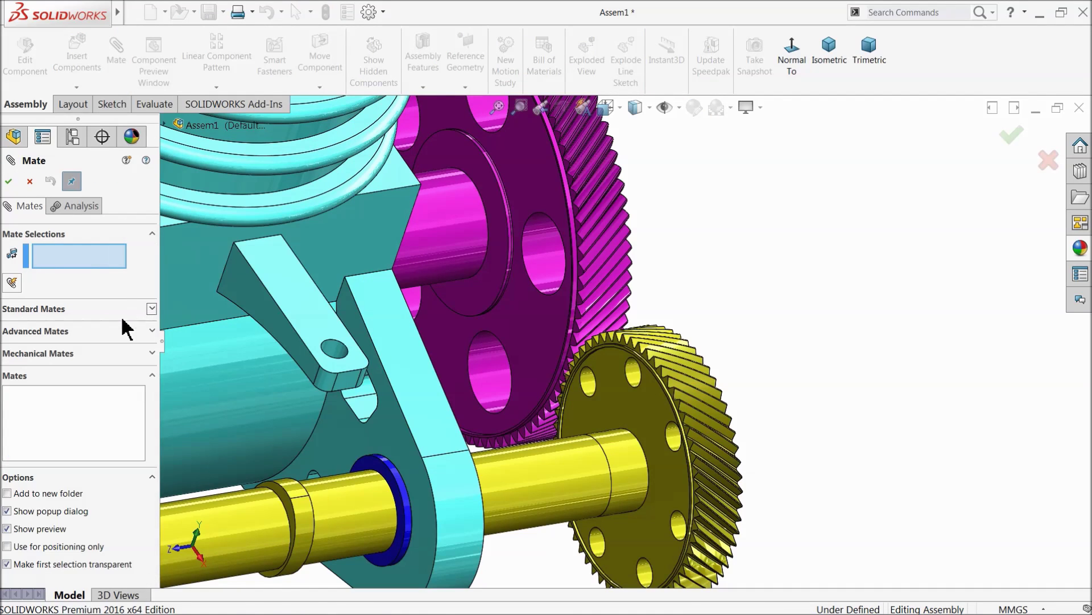
click(26, 354)
click(13, 422)
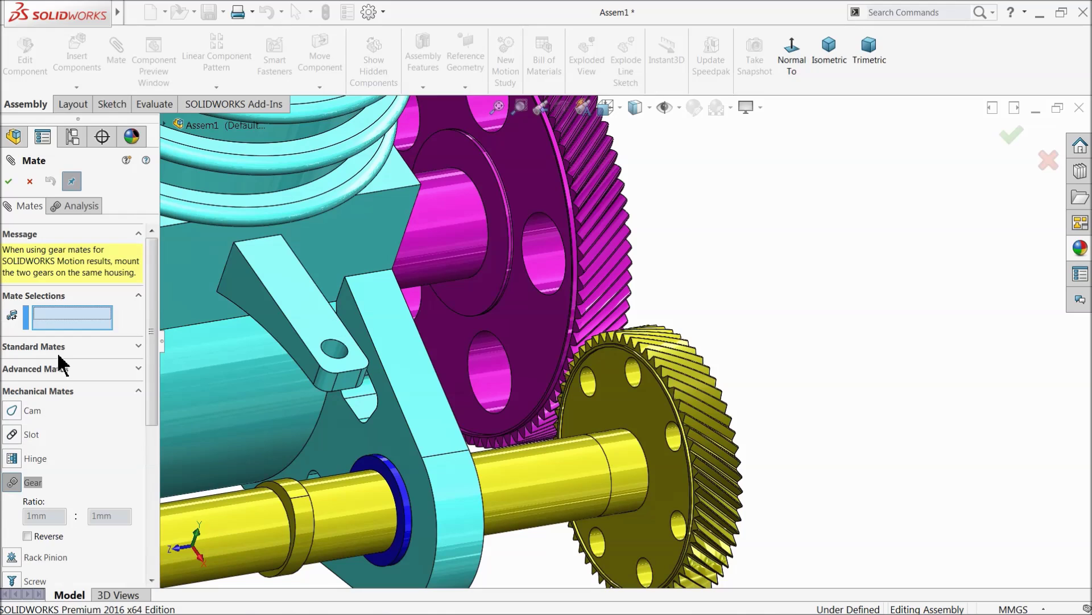
scroll(508, 324, down, 6)
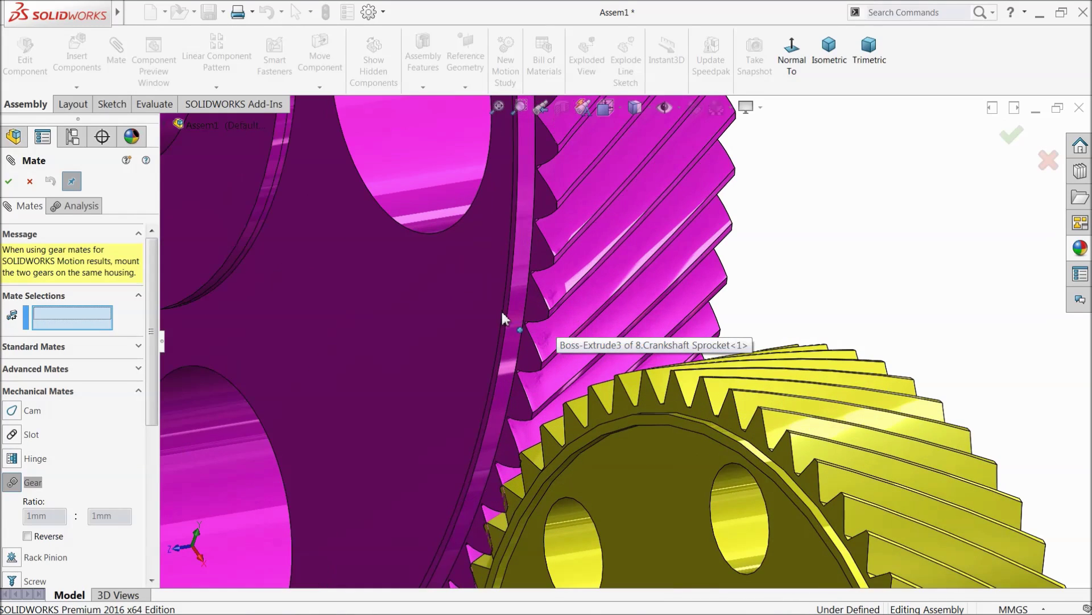
click(508, 325)
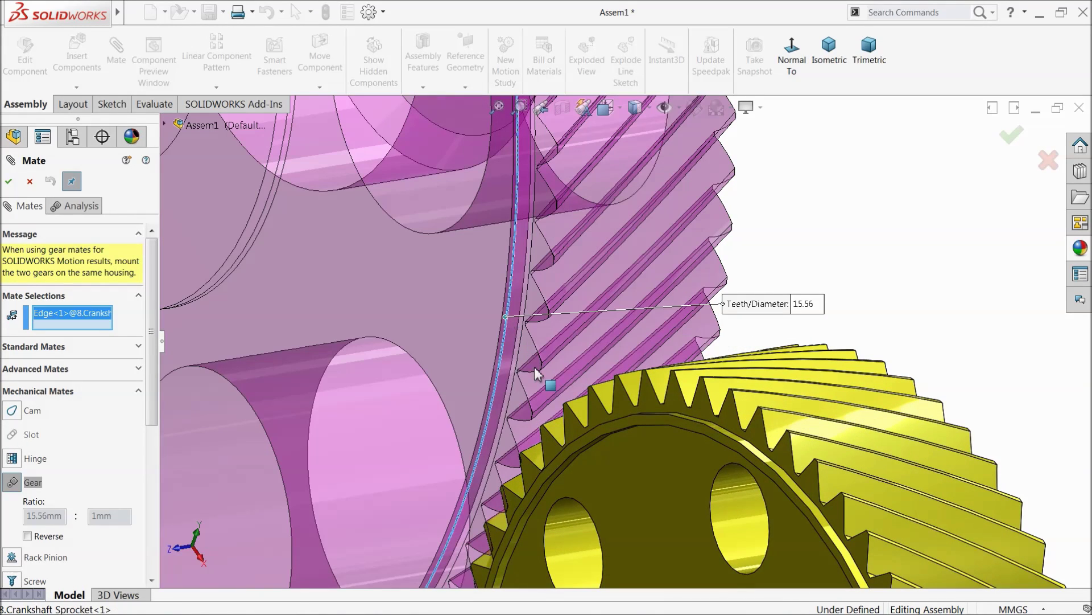
click(586, 443)
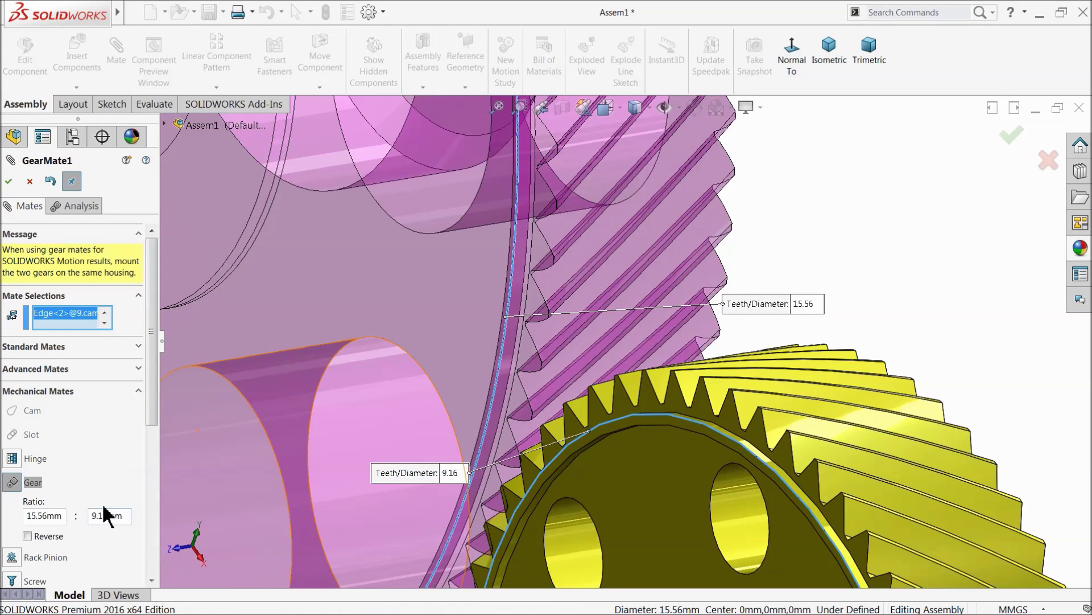
click(10, 182)
click(9, 182)
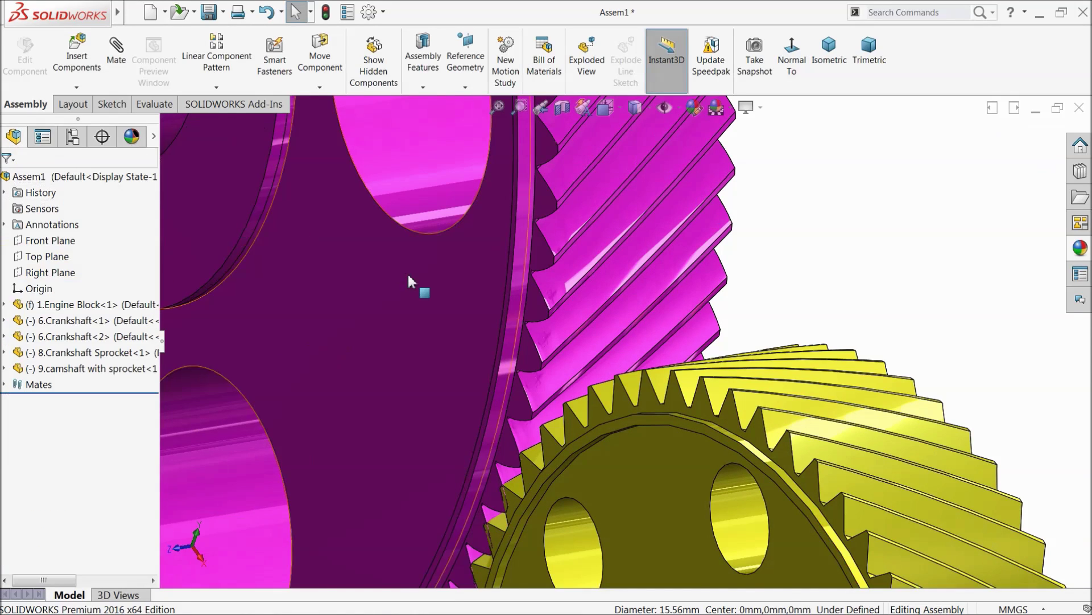
- Turn the crankshaft sprocket to test whether the gear mate drives the camshaft sprocket
scroll(426, 302, up, 10)
middle_drag(475, 372, 283, 347)
scroll(402, 403, down, 3)
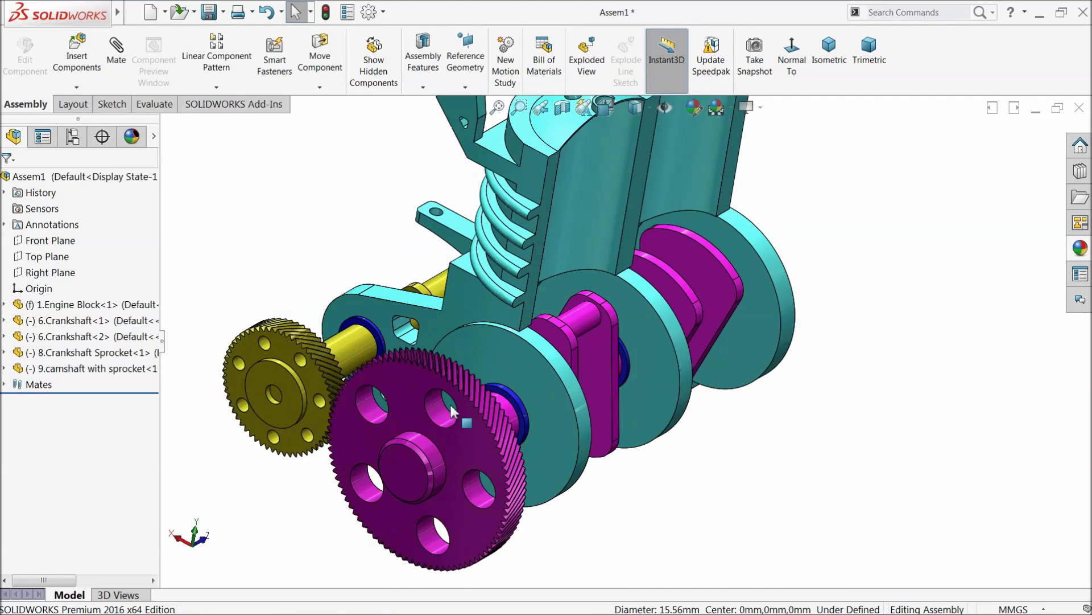
click(457, 514)
drag(457, 515, 305, 284)
key(Escape)
- Insert the 5.Pushrod part into the assembly and place it beside the engine block, above the camshaft
key(f)
middle_drag(353, 276, 524, 438)
scroll(597, 307, down, 3)
scroll(598, 308, down, 2)
scroll(598, 307, up, 3)
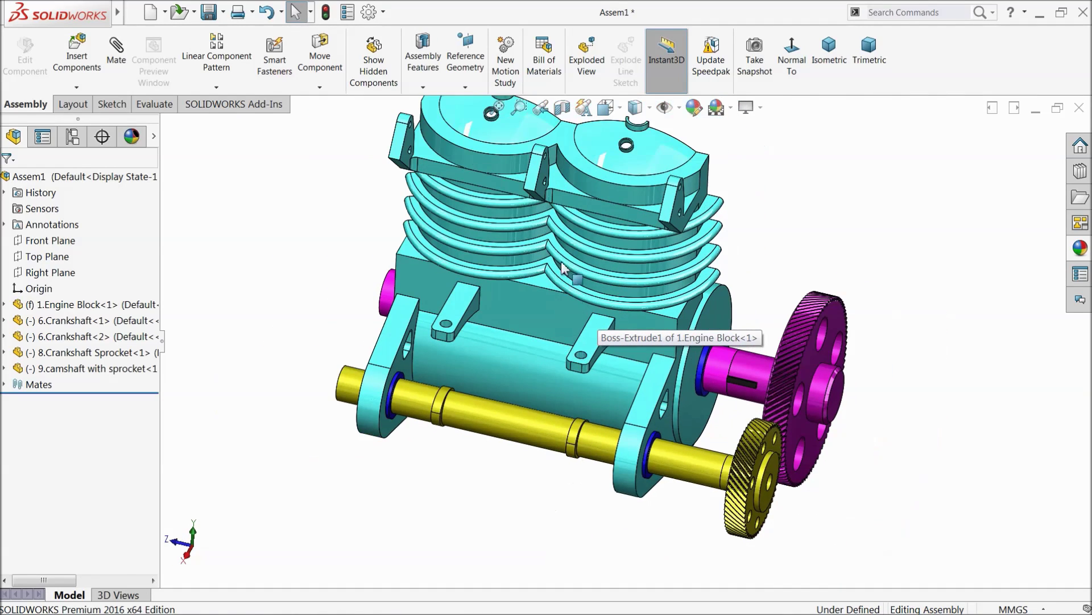
scroll(569, 284, down, 1)
click(76, 57)
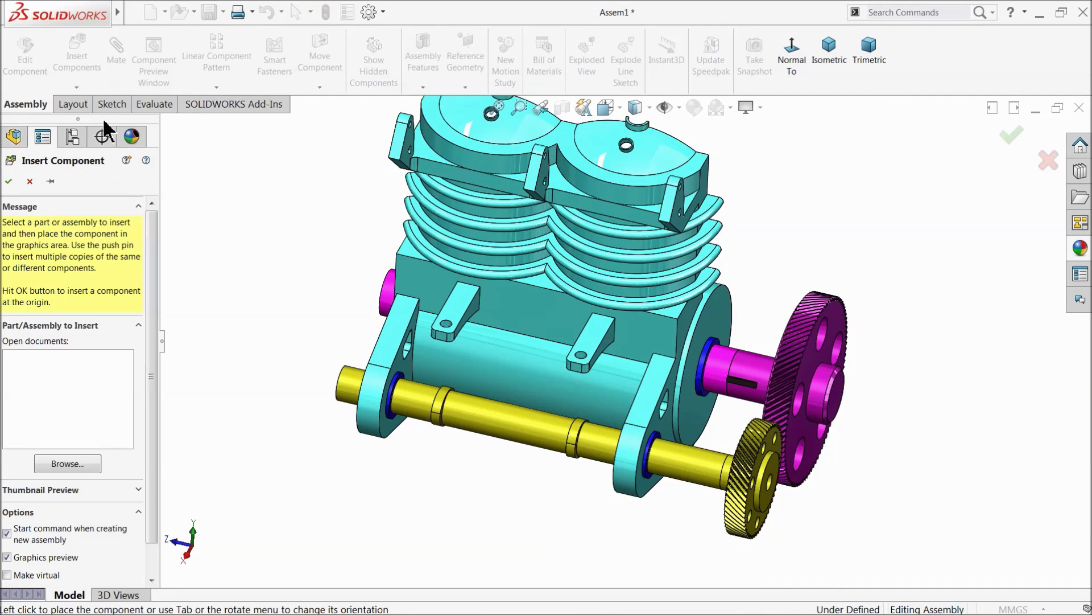
click(66, 463)
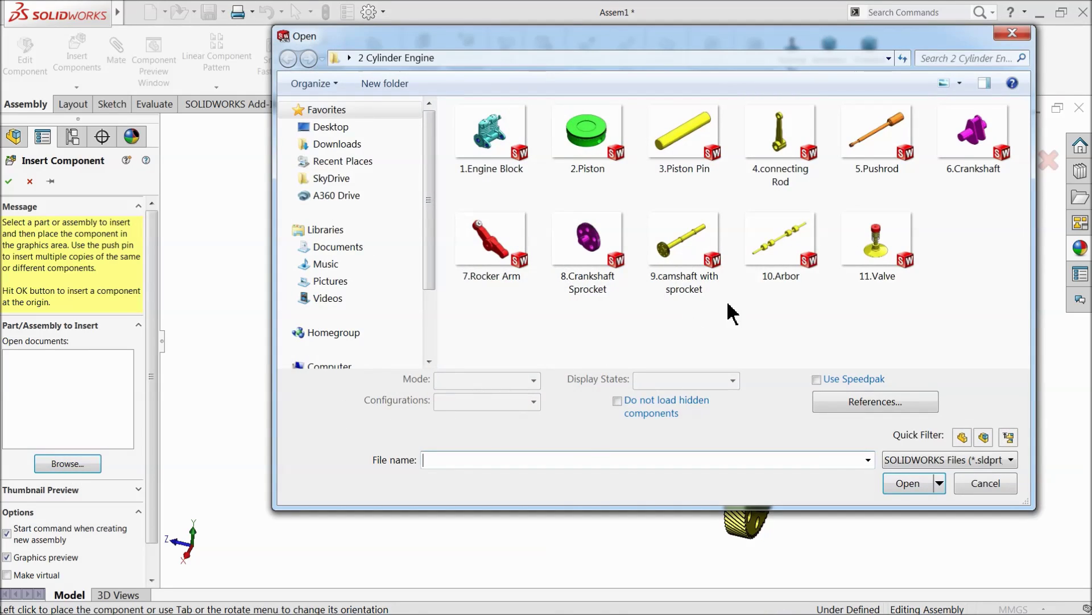
click(876, 150)
click(908, 474)
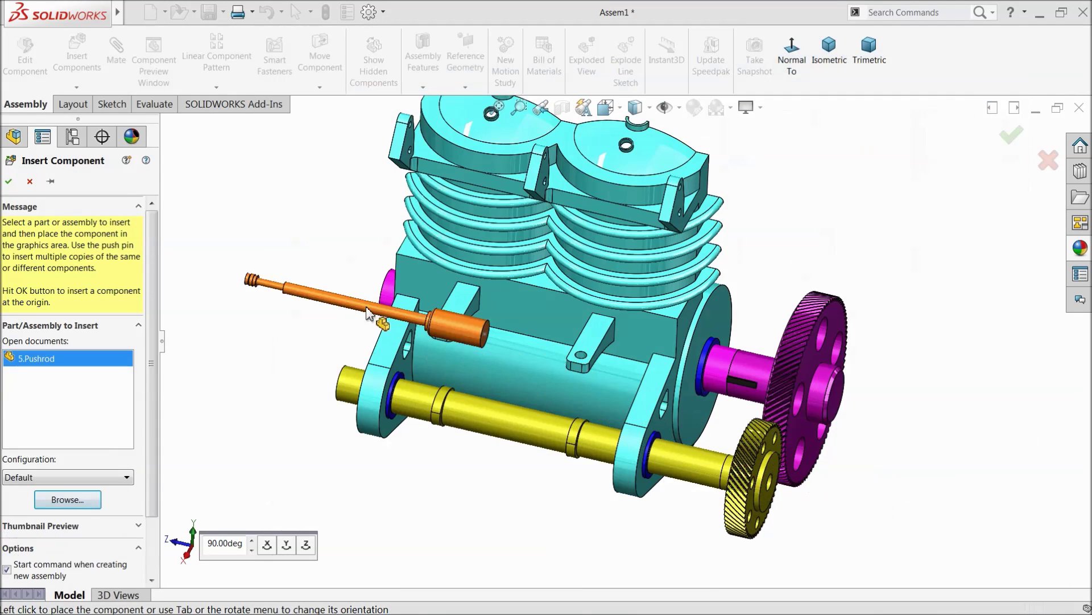
click(401, 291)
- Insert a second copy of 5.Pushrod and place it below the first one, near the camshaft's free end
click(79, 57)
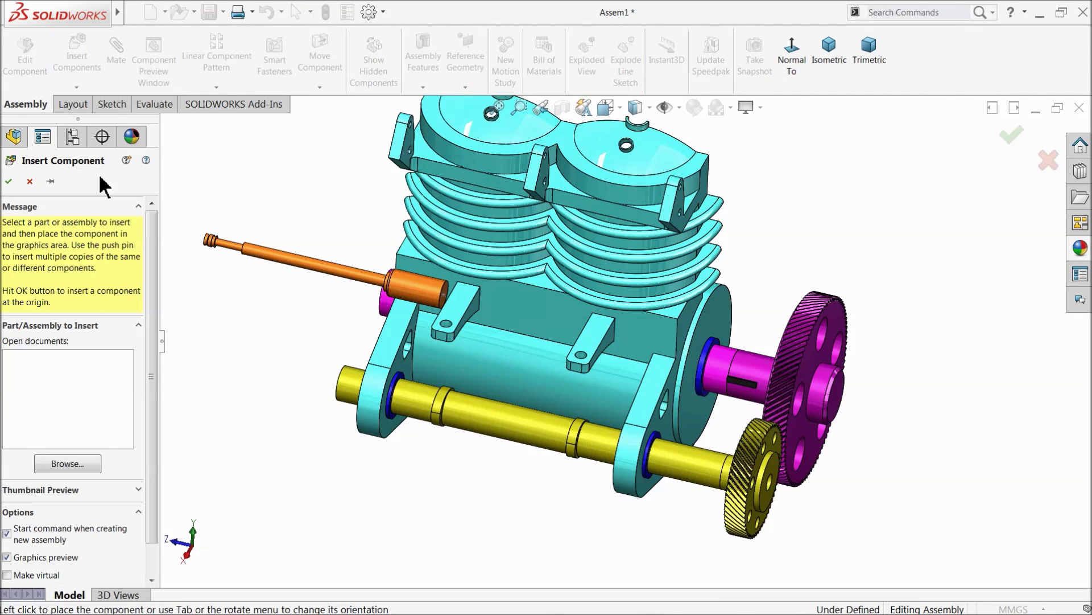
click(67, 464)
click(849, 166)
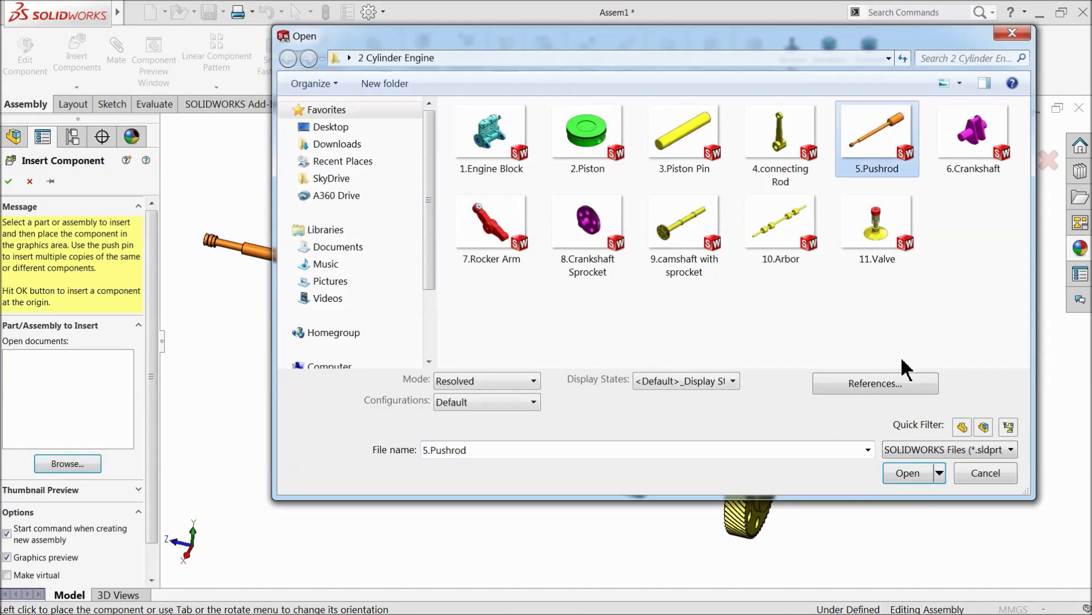
click(907, 473)
click(407, 398)
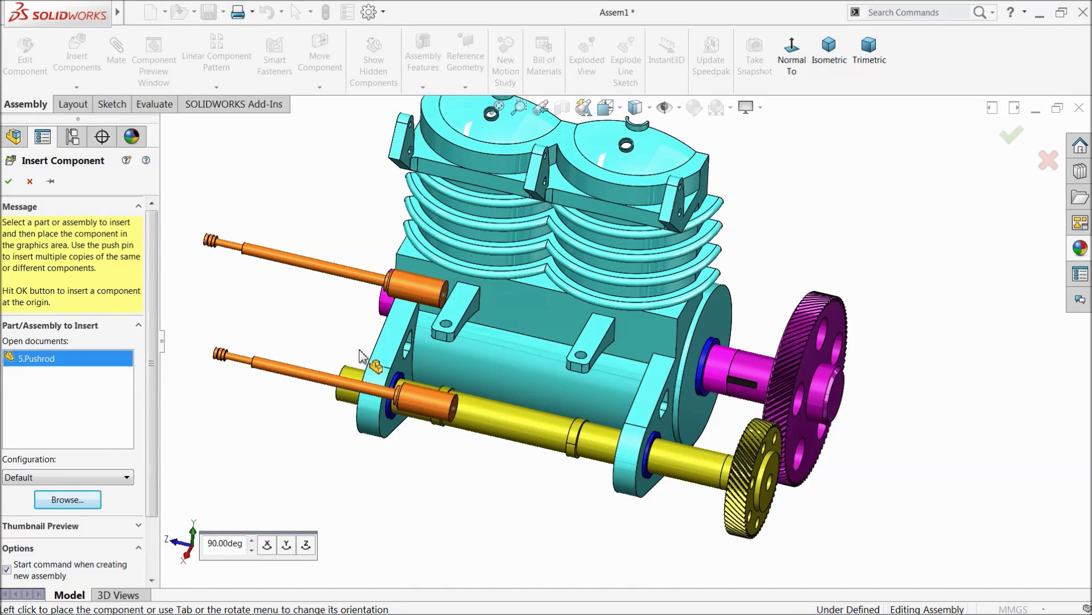
- Rotate both pushrods freely until they stand roughly upright with their thick ends pointing down
click(320, 86)
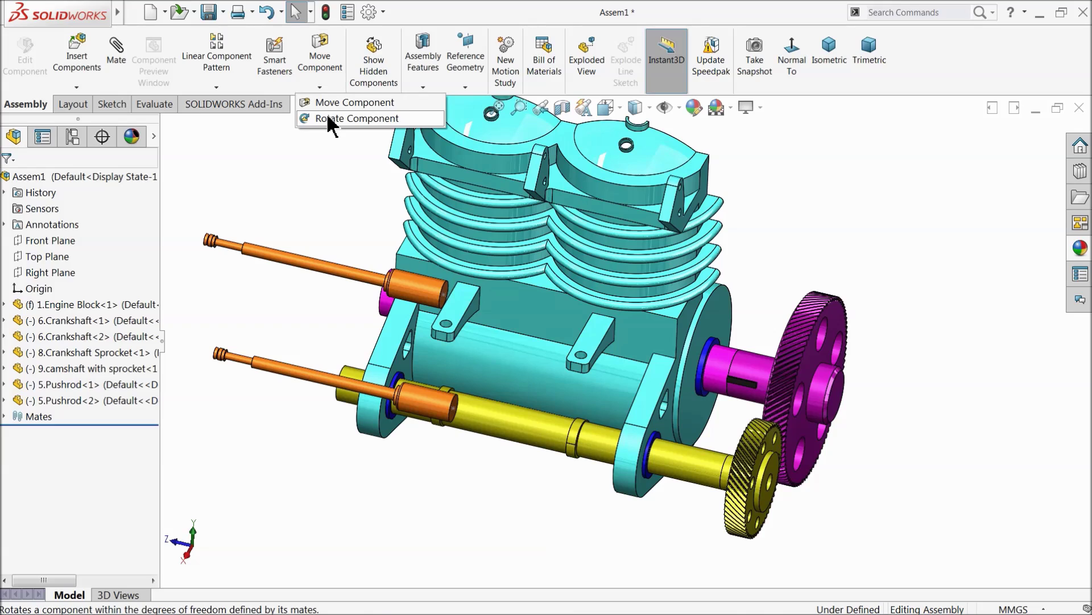
click(315, 117)
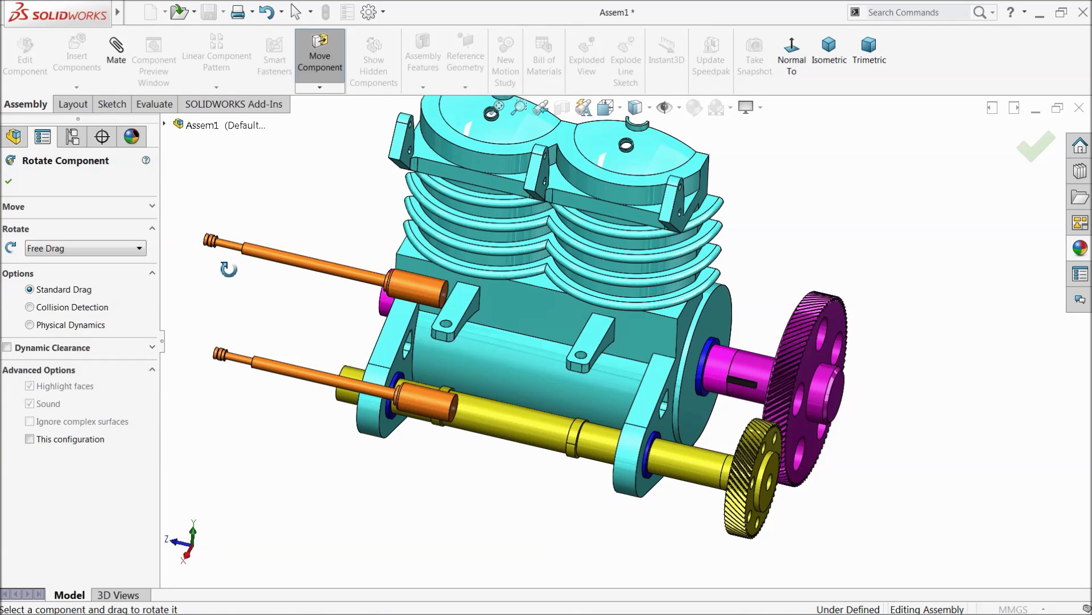
drag(256, 256, 145, 230)
click(9, 182)
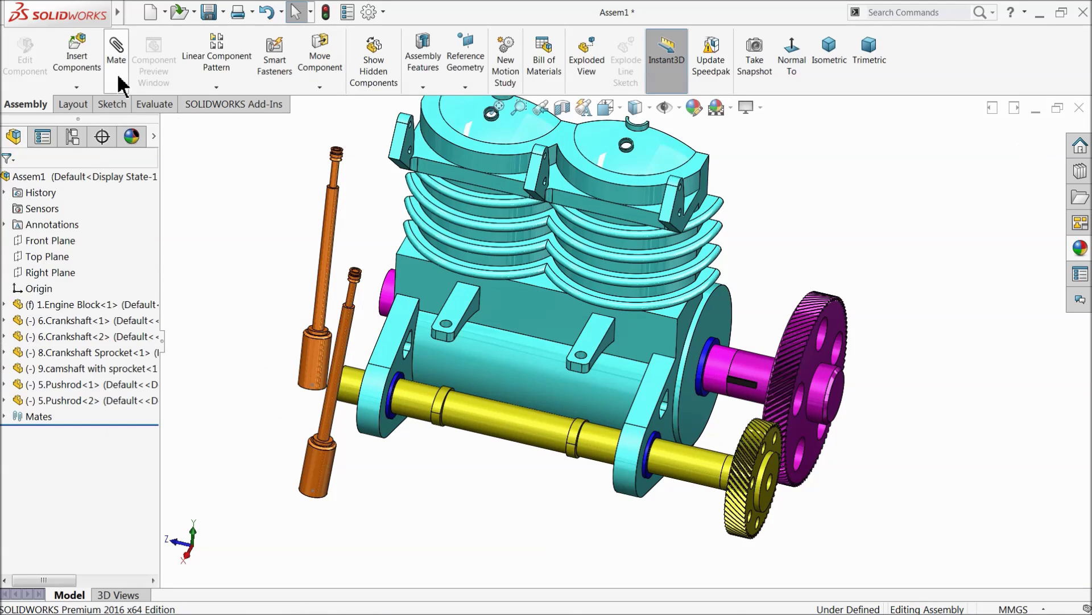
- Add a concentric mate between the second pushrod's shaft and the hole in the block's guide bracket nearer the sprockets
click(117, 59)
scroll(603, 353, down, 3)
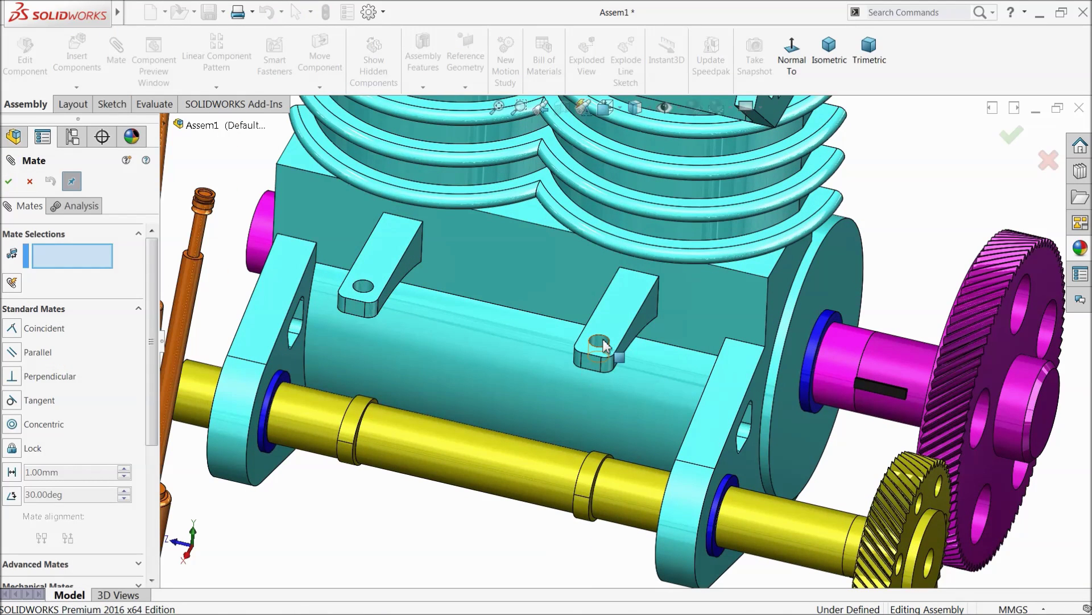
click(604, 345)
scroll(604, 346, up, 3)
scroll(350, 401, up, 2)
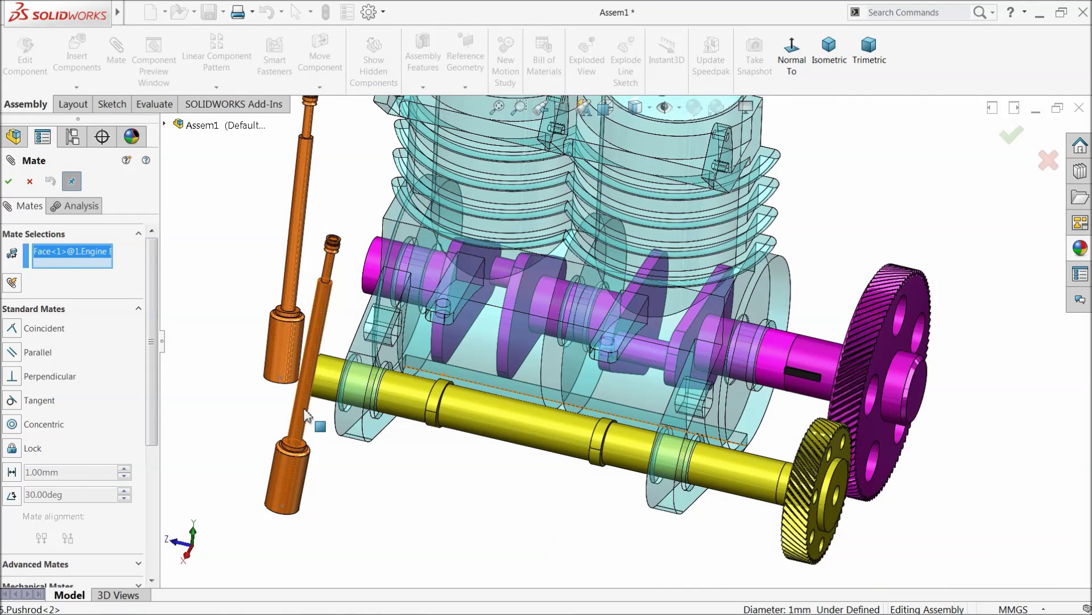
click(307, 414)
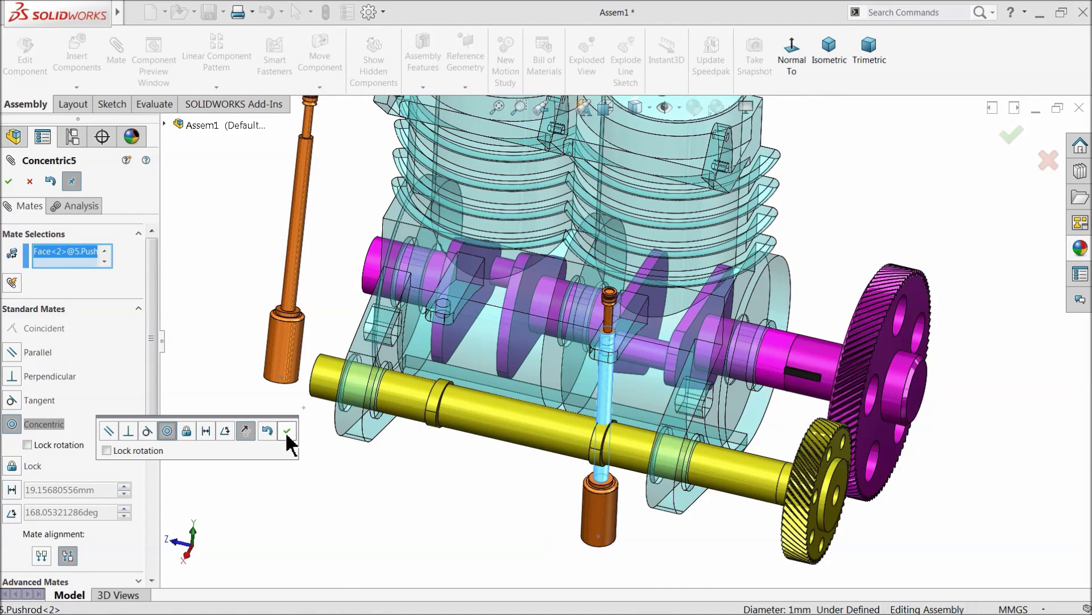
click(287, 433)
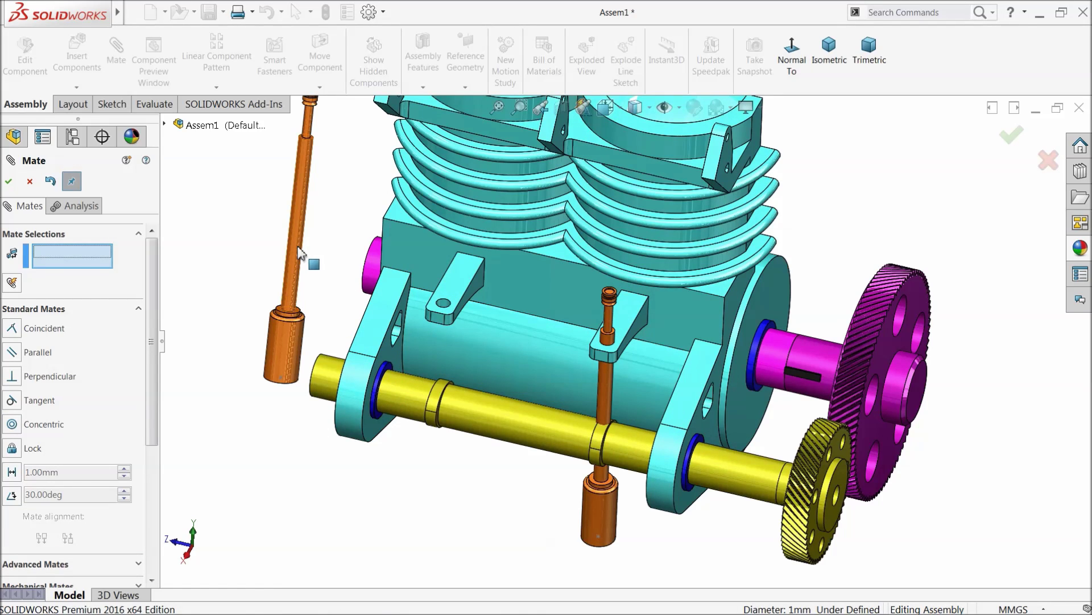
- Add a concentric mate between the free pushrod's shaft and the hole in the guide bracket farther from the sprockets, and finish mating
click(300, 253)
scroll(432, 294, down, 3)
click(453, 316)
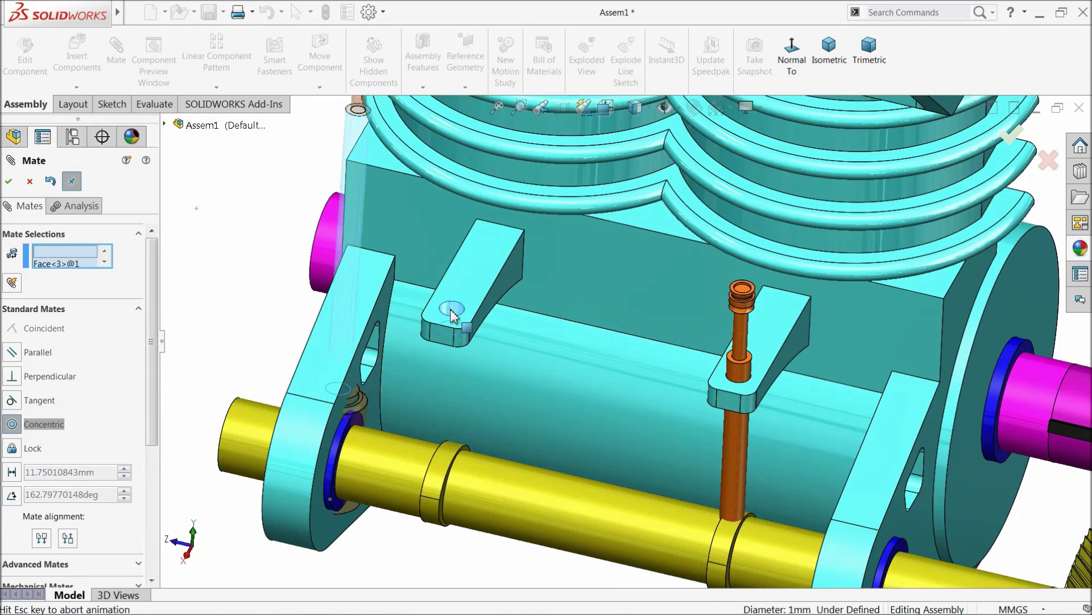
click(439, 284)
scroll(487, 427, up, 4)
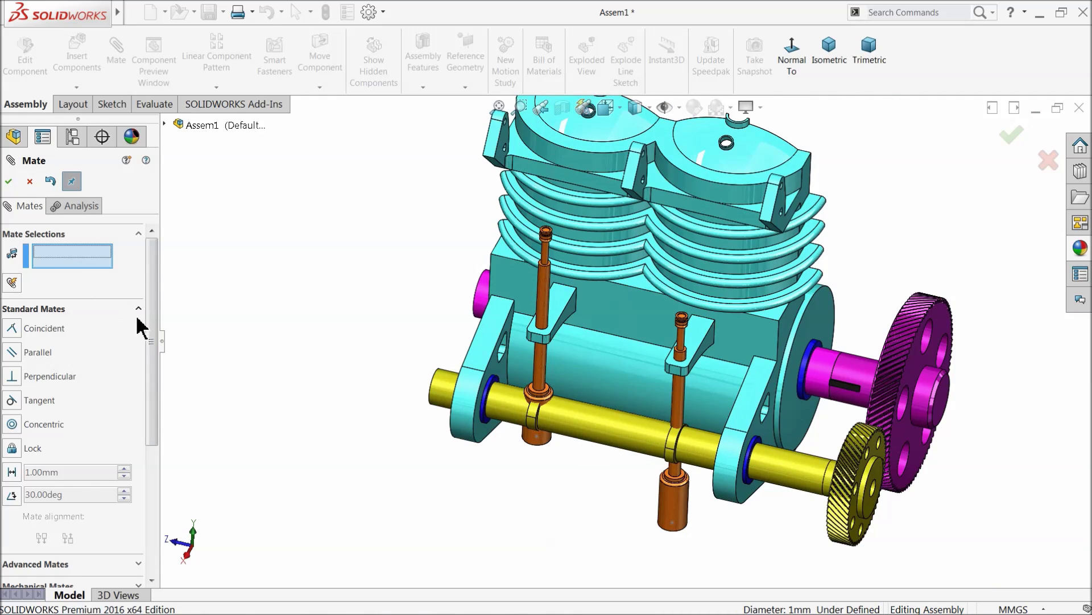
key(Escape)
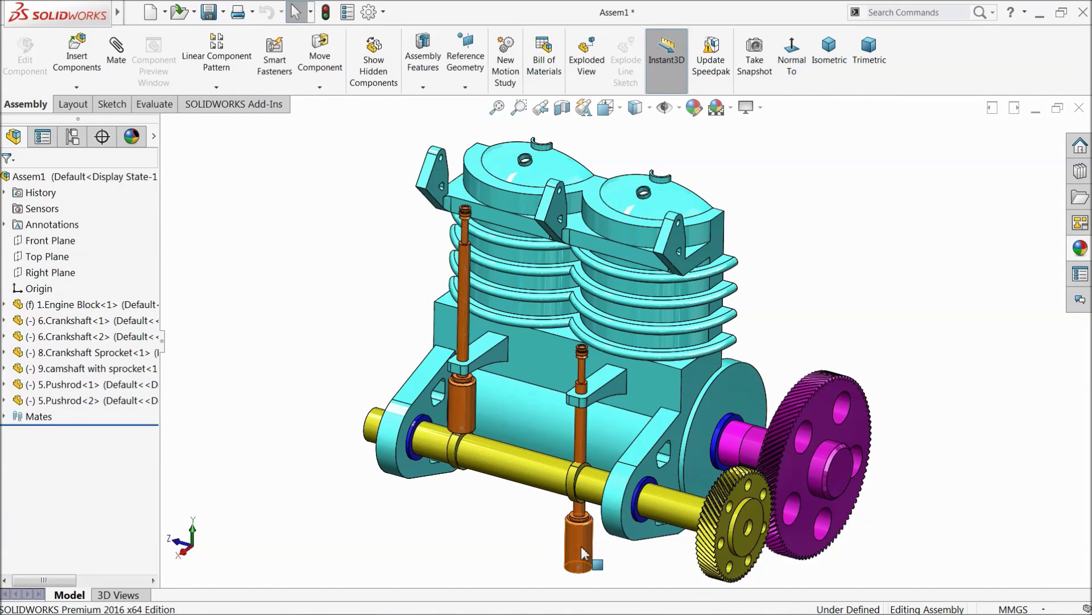
- Raise the pushrod nearer the sprockets above its cam lobe and examine the split outer faces of the other cam lobe
drag(584, 553, 585, 424)
scroll(493, 453, down, 3)
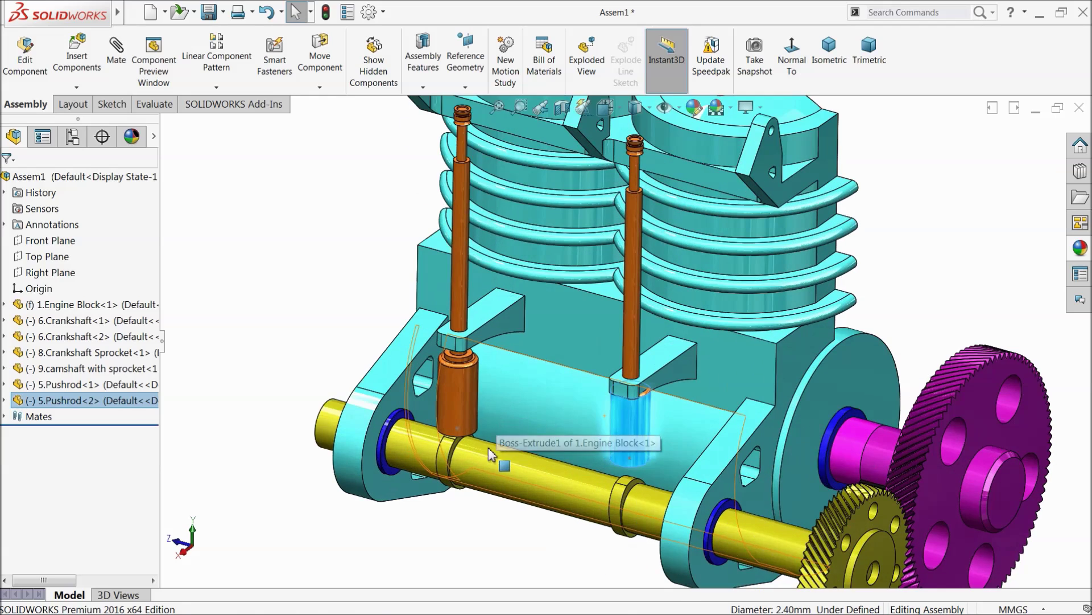
scroll(492, 454, down, 6)
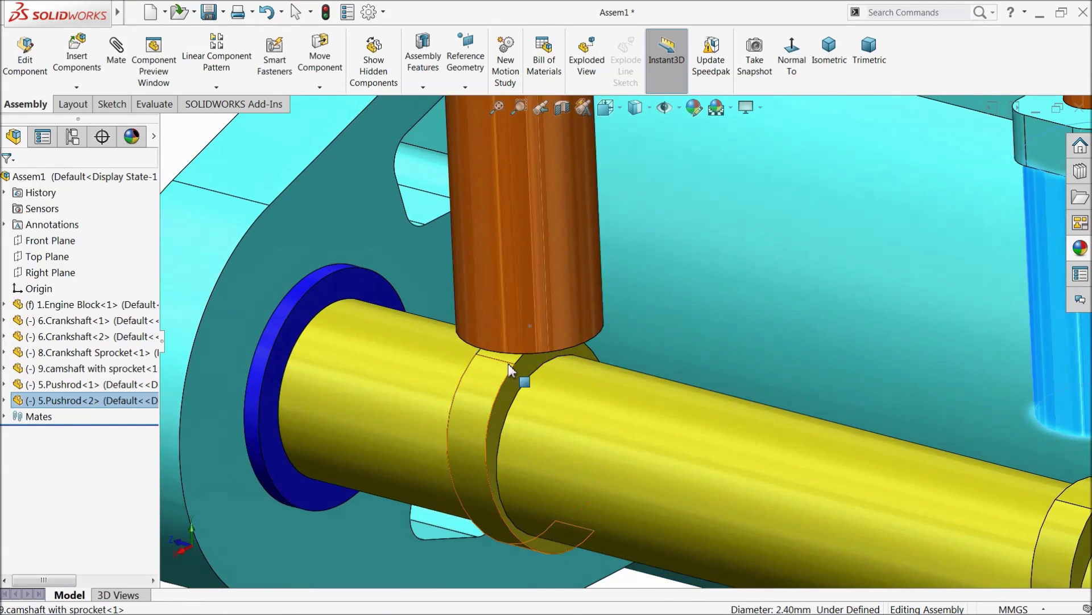
scroll(508, 370, down, 3)
click(545, 357)
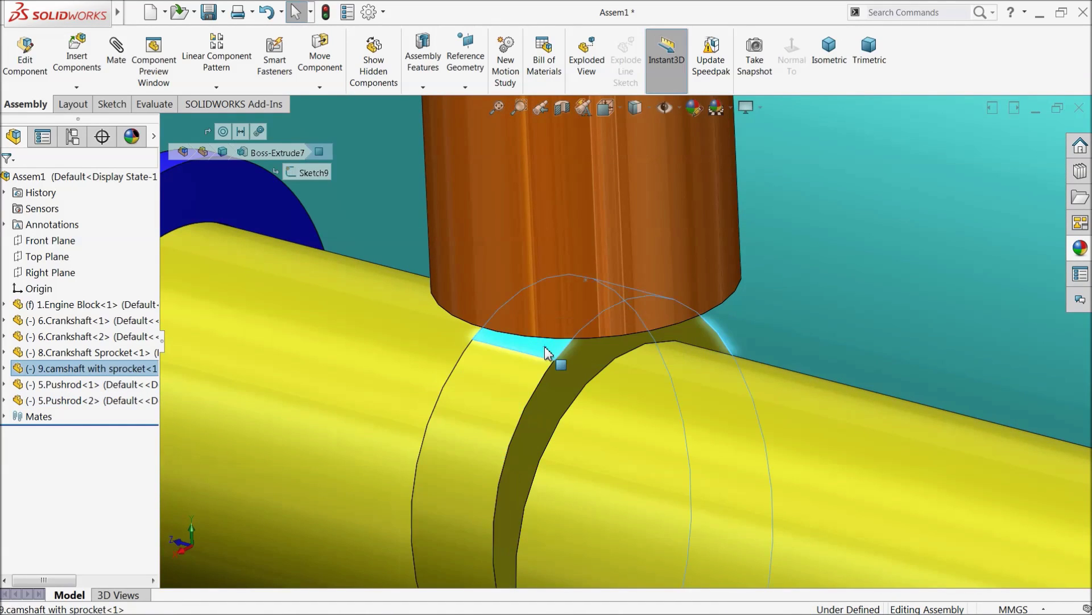
click(542, 356)
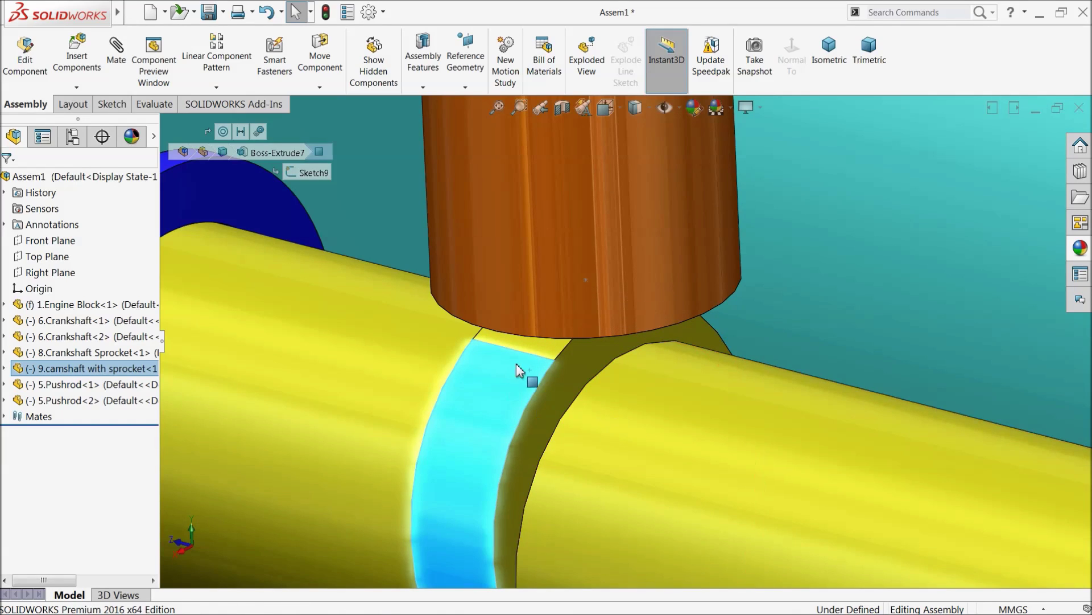
scroll(604, 418, up, 3)
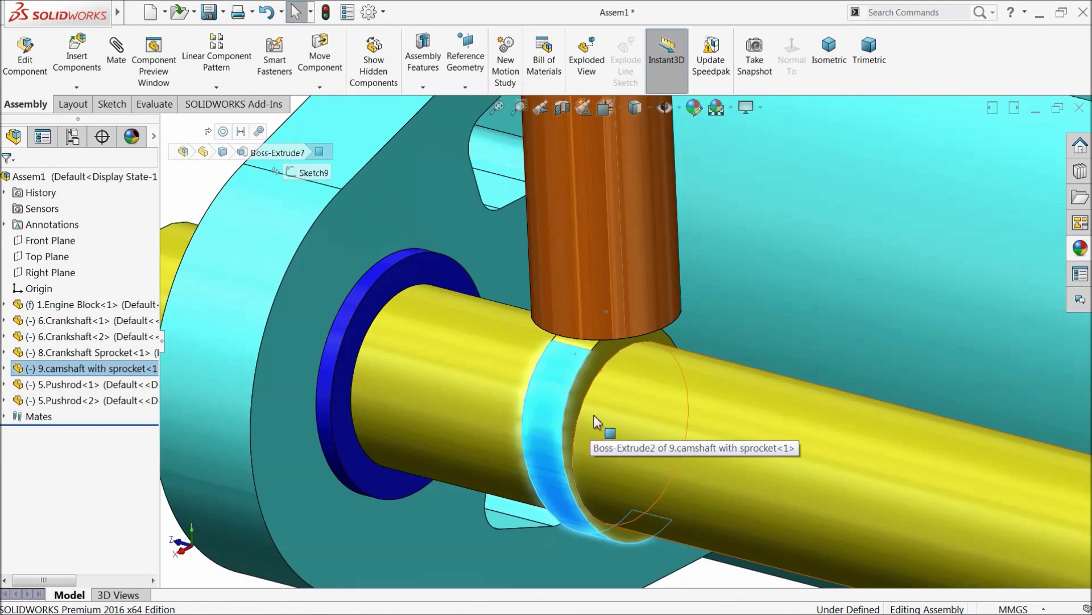
- Open the 9.camshaft with sprocket part and edit Sketch7 of Boss-Extrude6, the cam lobe nearer the sprocket
click(605, 418)
click(632, 359)
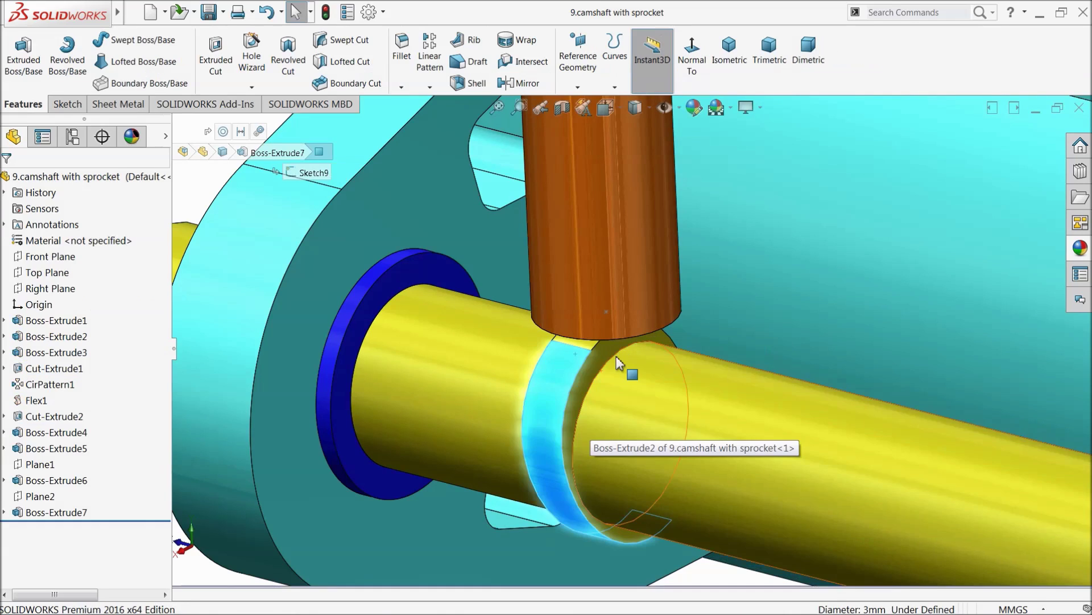
scroll(615, 359, down, 4)
click(521, 396)
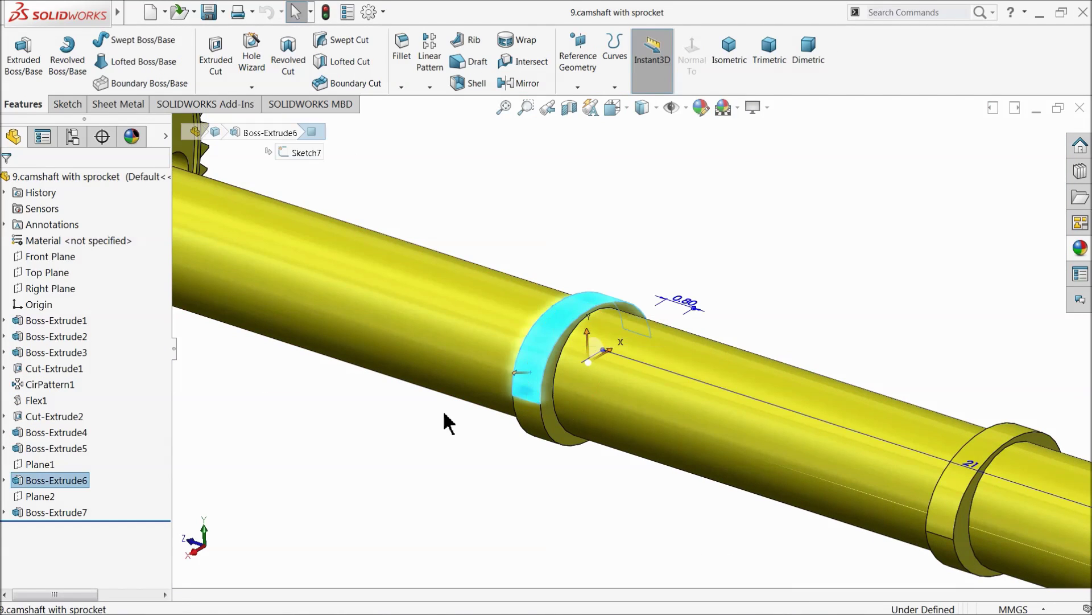
click(4, 481)
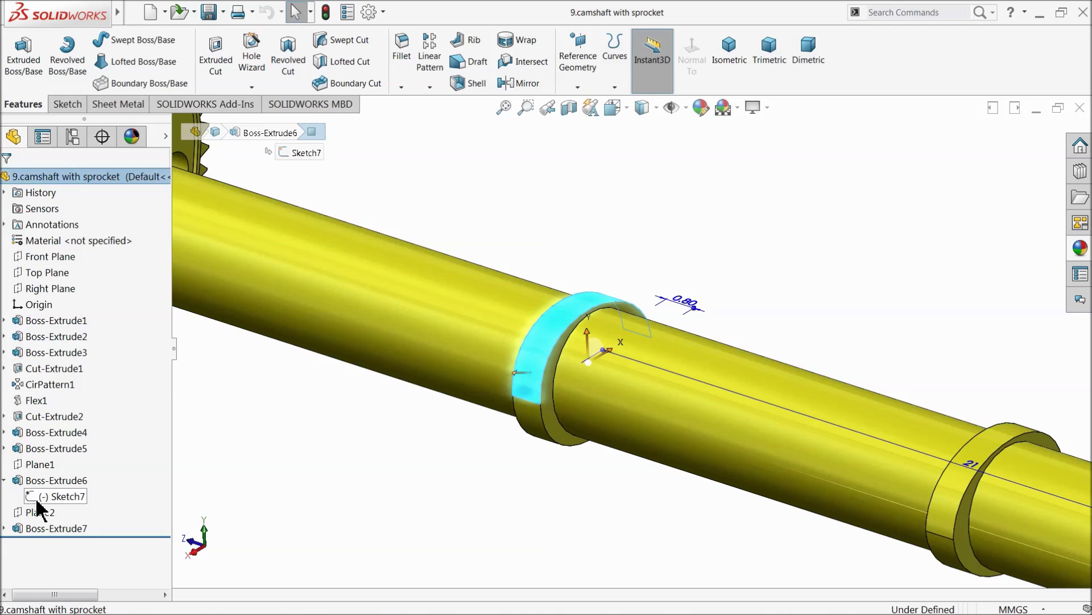
click(48, 496)
click(54, 465)
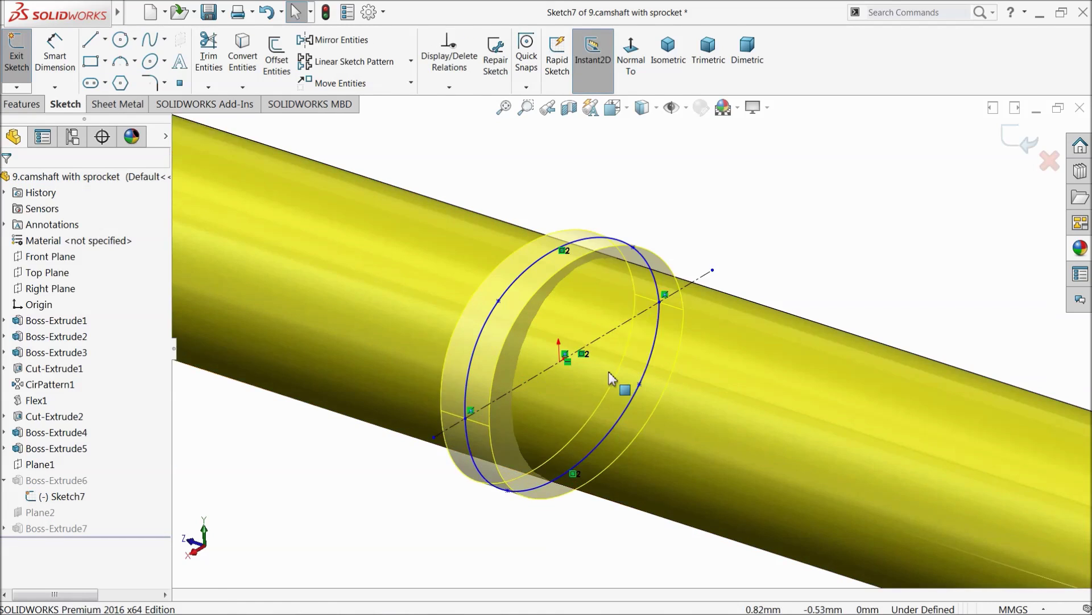
- Fit one closed spline to Sketch7's cam profile at 0.01 mm tolerance, deleting the original geometry, and exit the sketch
click(212, 13)
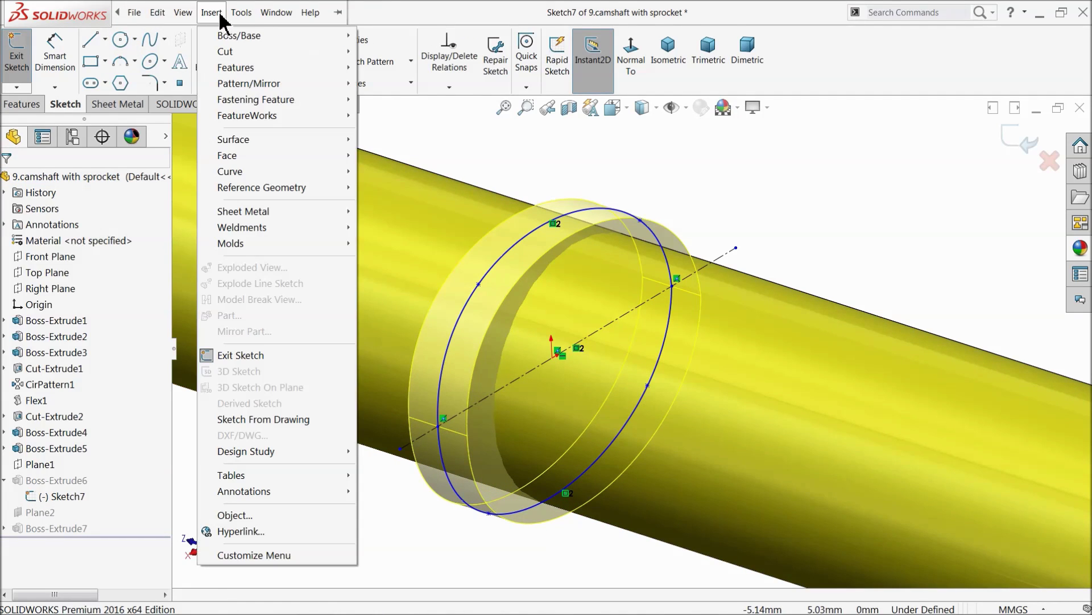
mouse_move(240, 13)
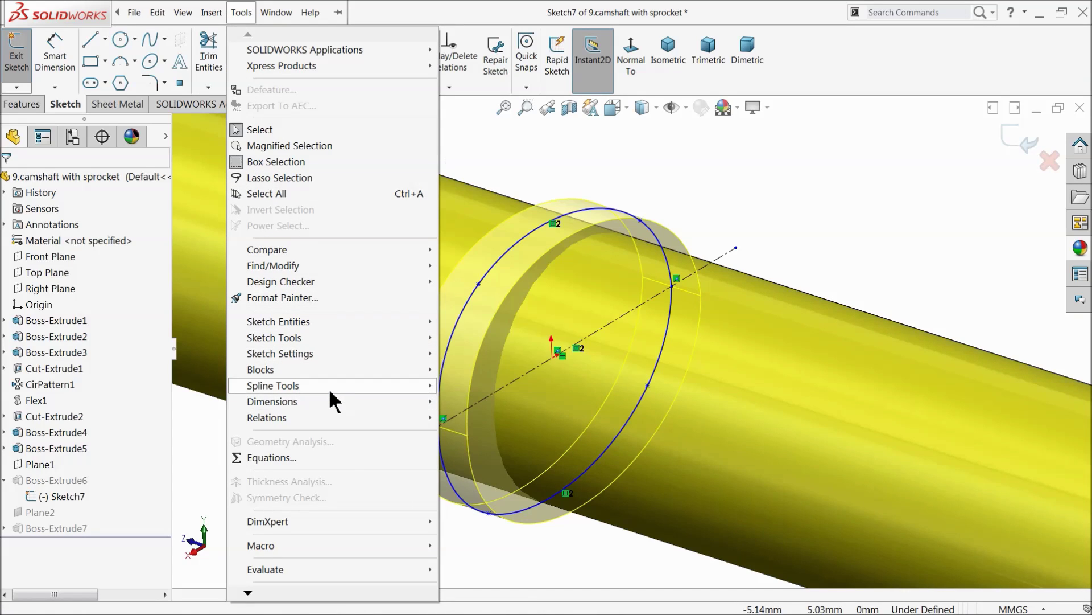
mouse_move(330, 385)
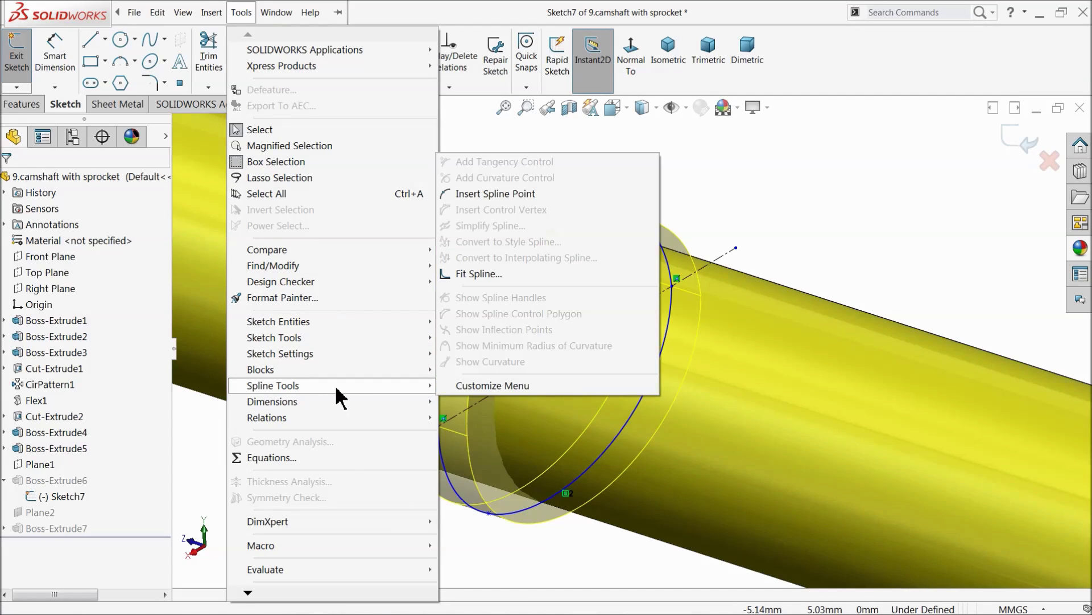
click(484, 272)
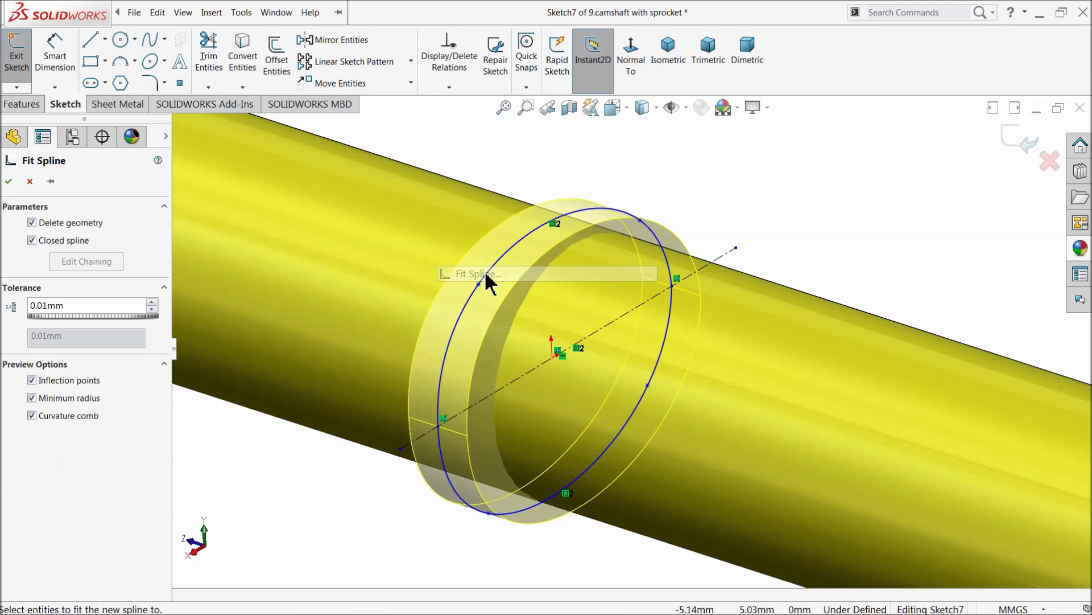
click(462, 336)
key(z)
key(z)
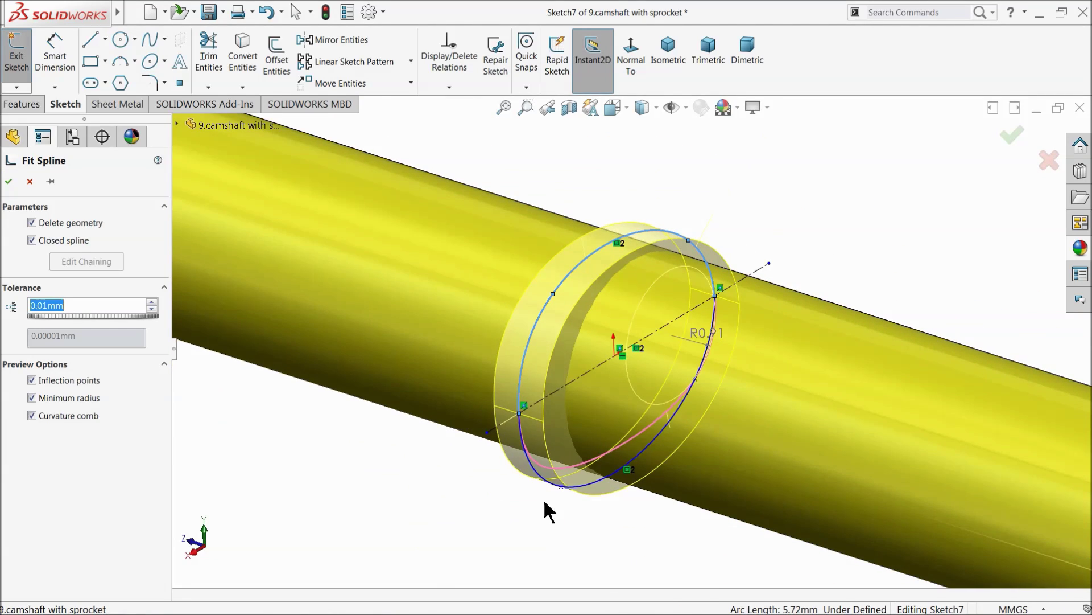
click(582, 493)
scroll(637, 408, down, 2)
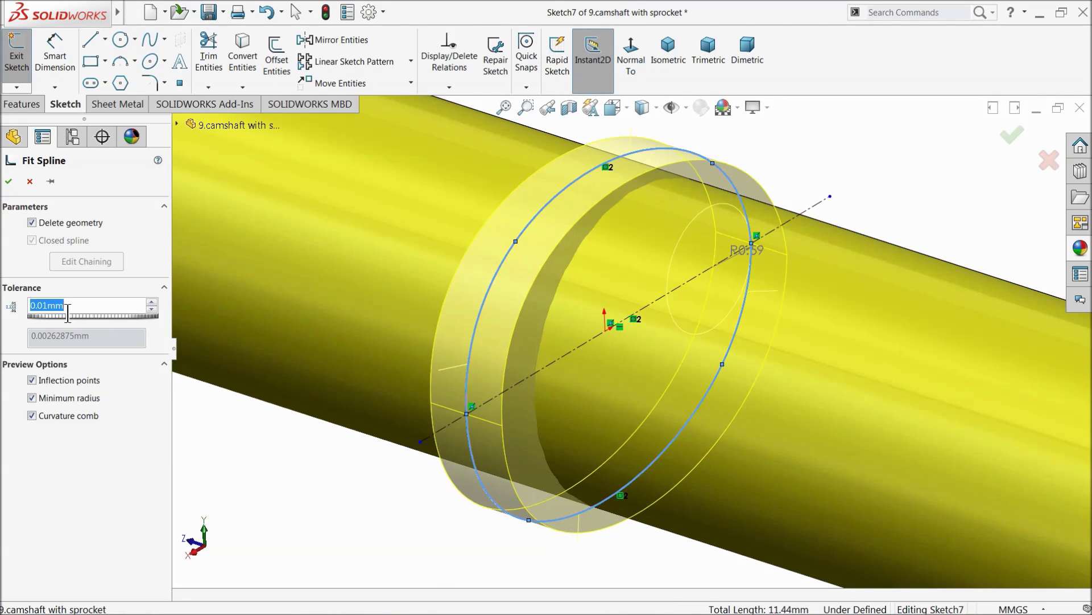
click(8, 180)
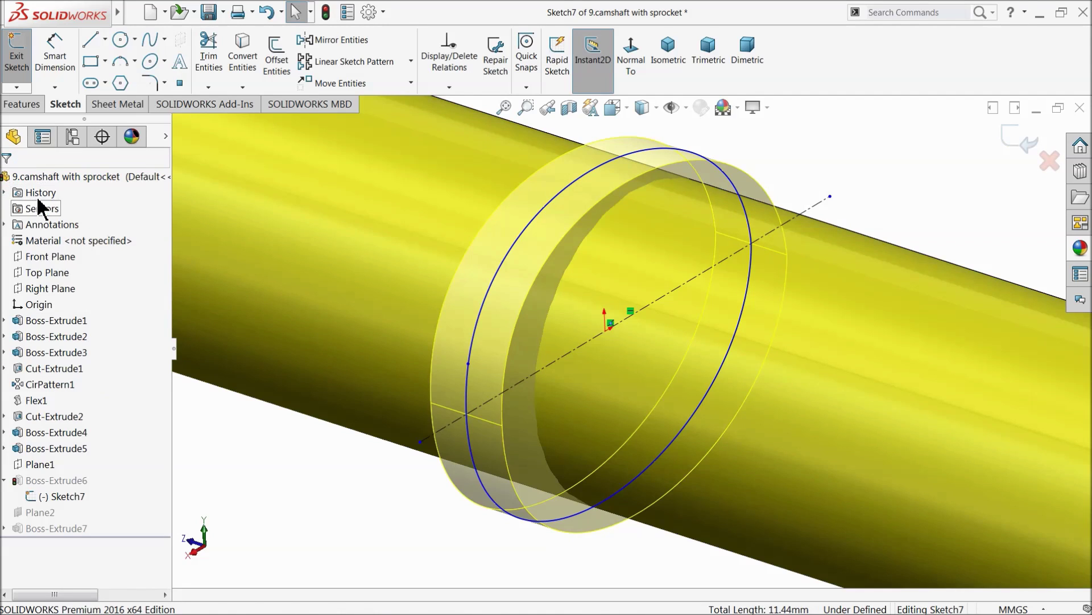
click(476, 352)
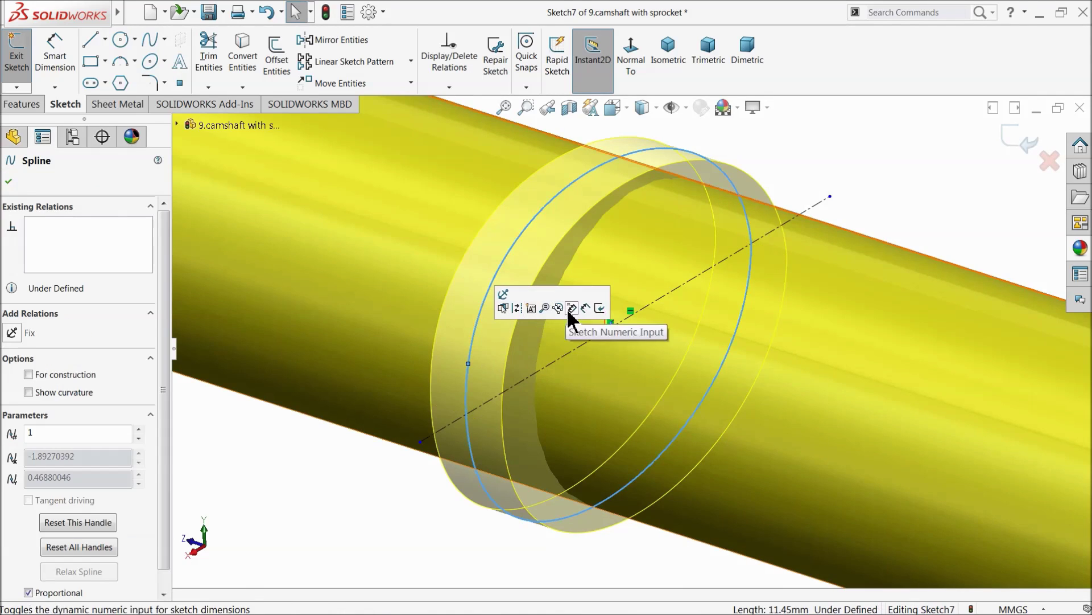
click(1026, 161)
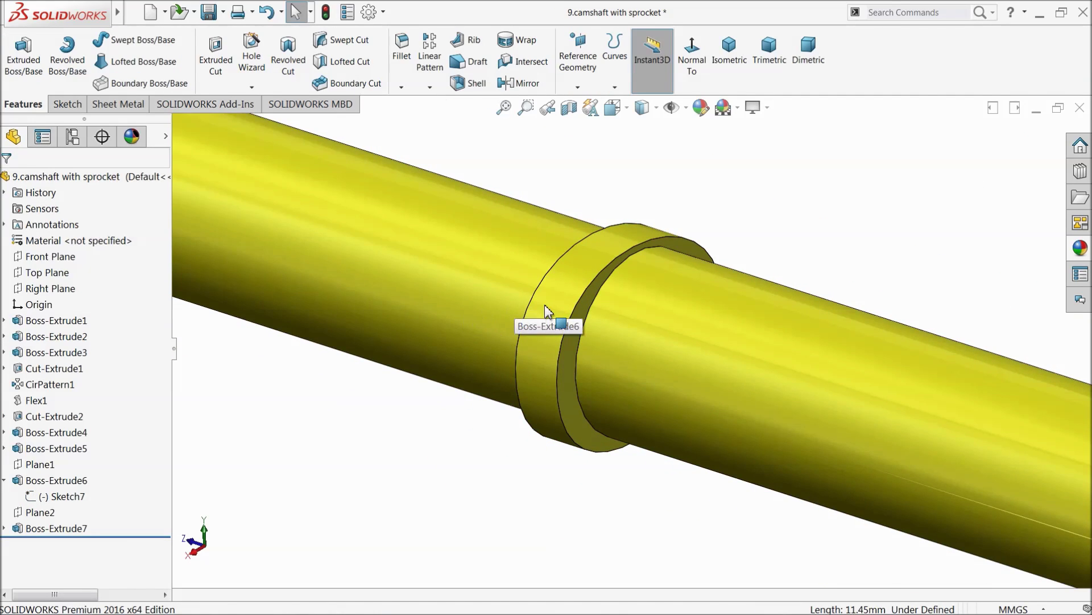
- Select the outer face of the Boss-Extrude6 cam lobe to check whether it is one continuous face
click(545, 311)
middle_drag(565, 333, 567, 302)
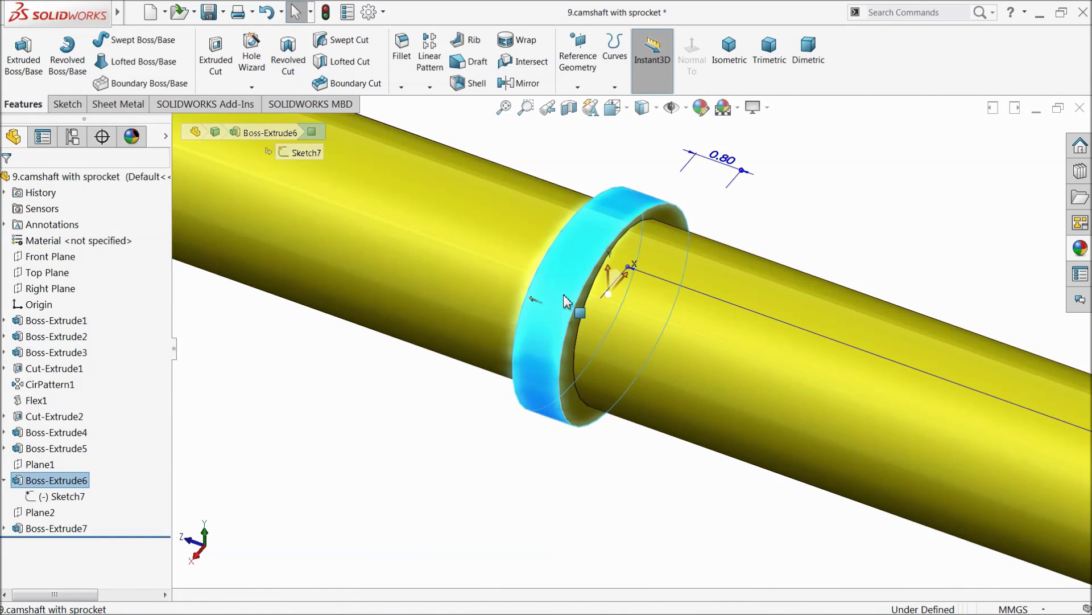
scroll(567, 302, up, 5)
- Open Sketch9 of Boss-Extrude7, the other cam lobe on the camshaft, for editing
scroll(763, 418, down, 5)
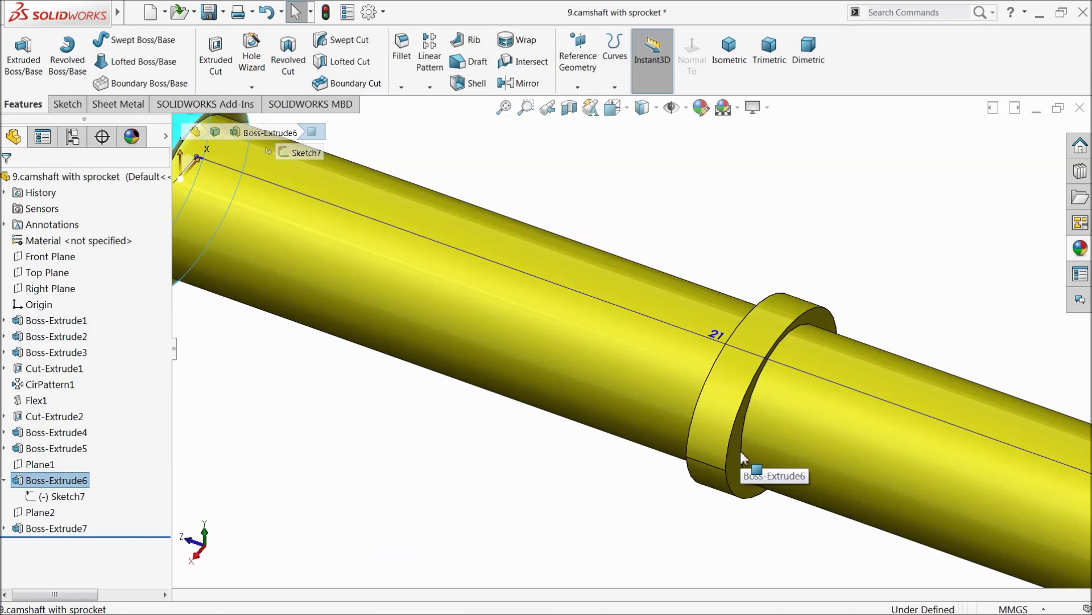
scroll(743, 458, down, 2)
scroll(763, 480, down, 3)
click(699, 451)
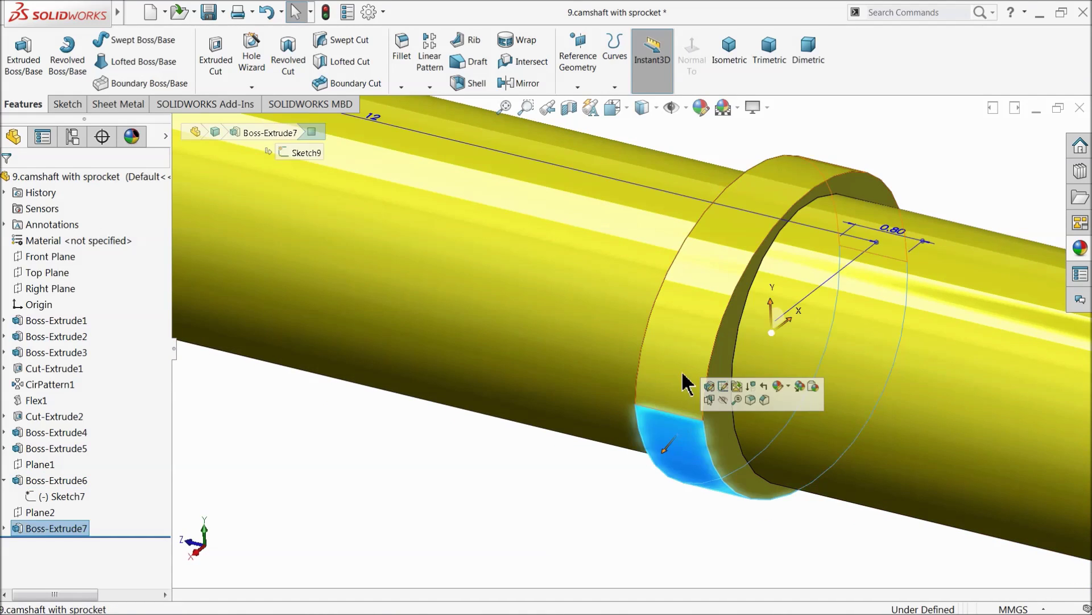
click(4, 528)
click(54, 544)
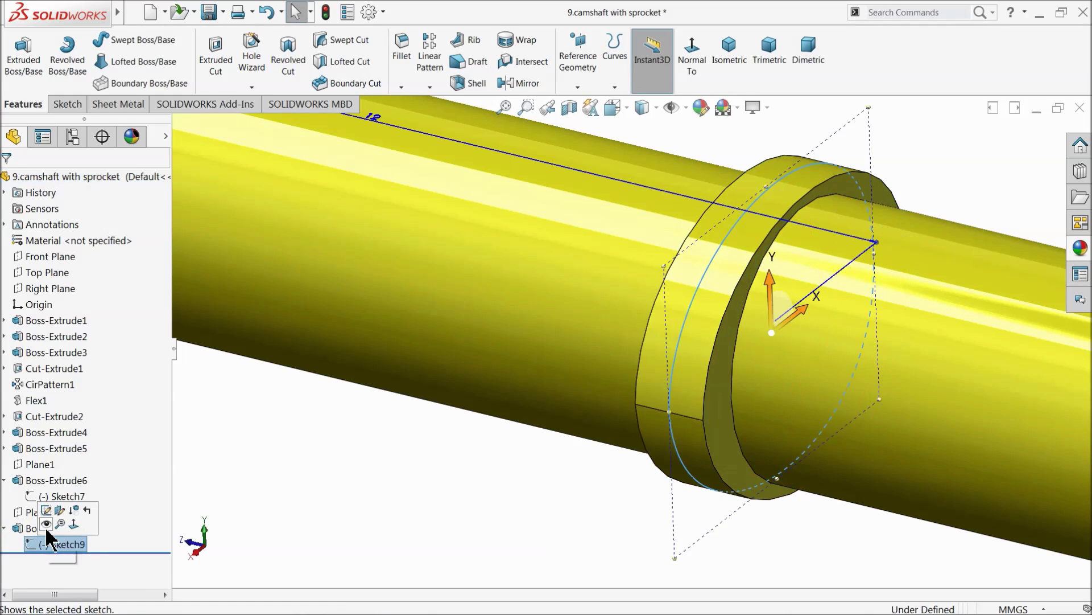
click(46, 510)
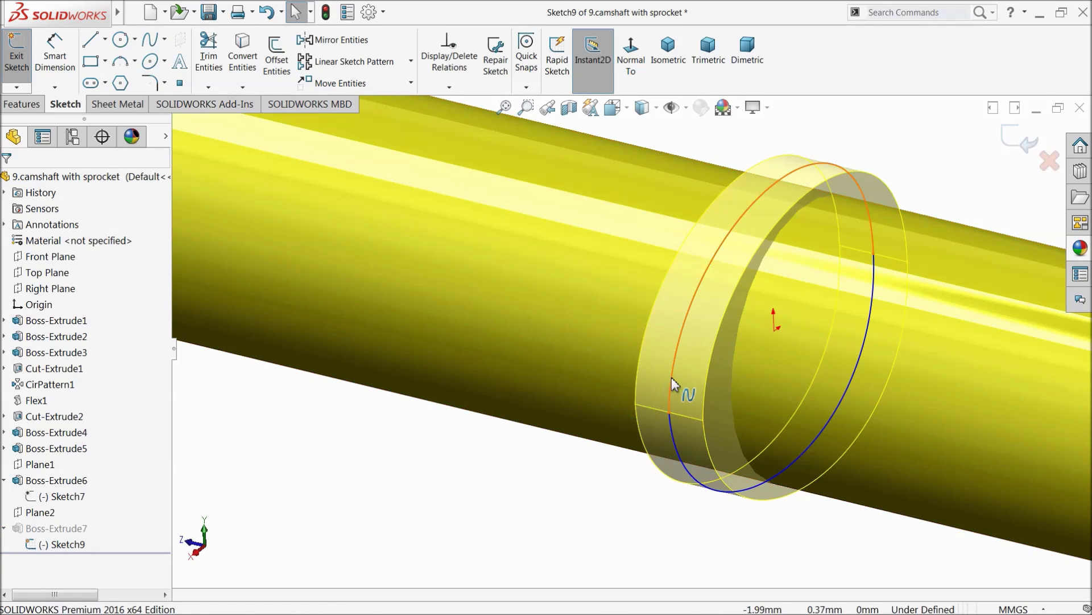
- Fit a closed, constrained spline to both curves of Sketch9 at 0.01 mm tolerance with Delete geometry turned off, and exit the sketch
click(183, 12)
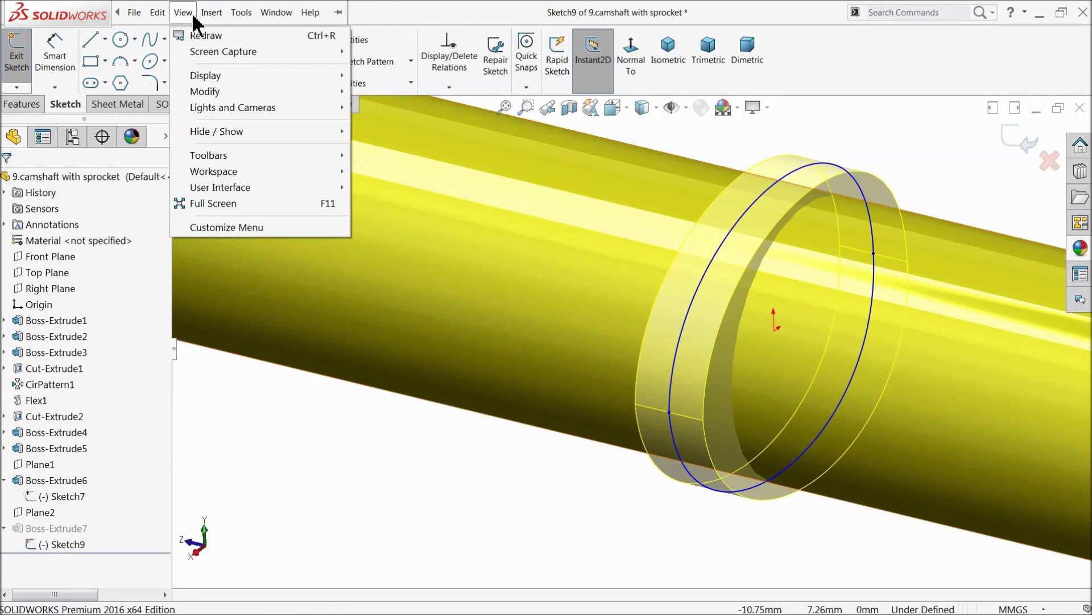
click(241, 12)
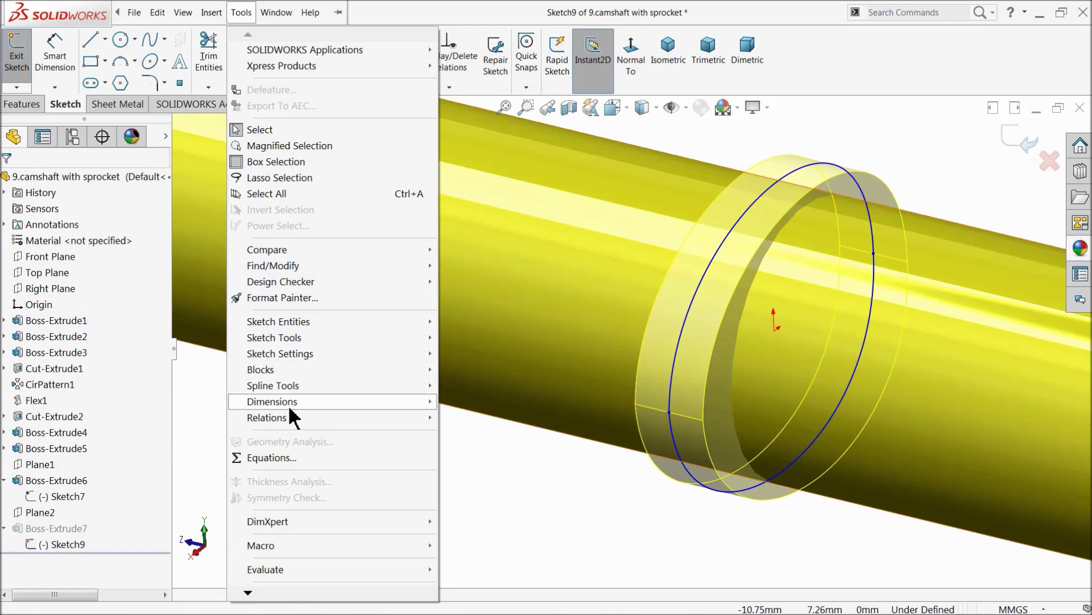
mouse_move(303, 385)
click(484, 275)
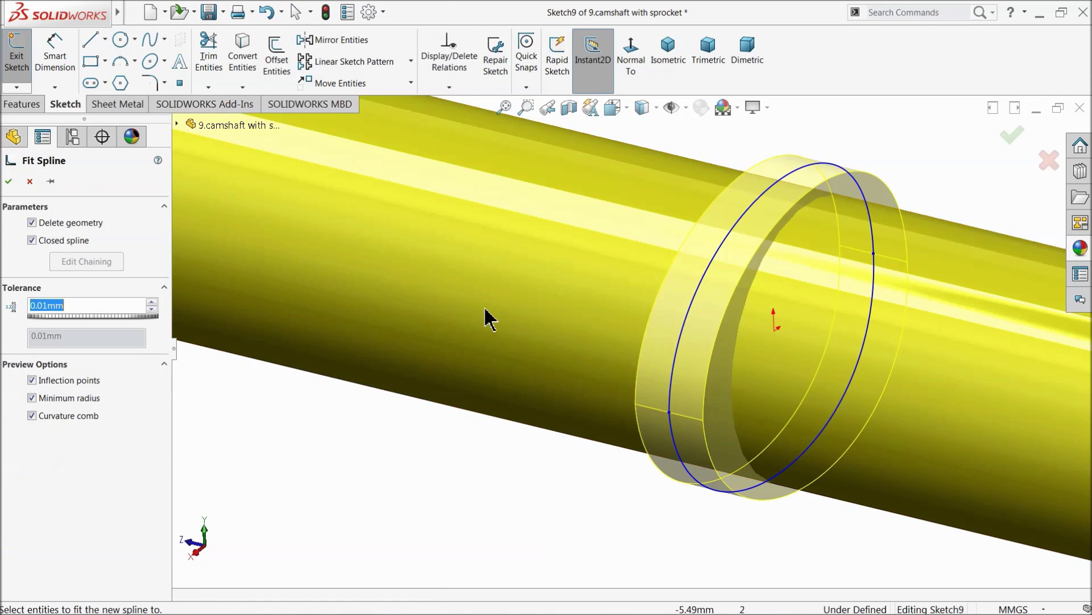
click(676, 371)
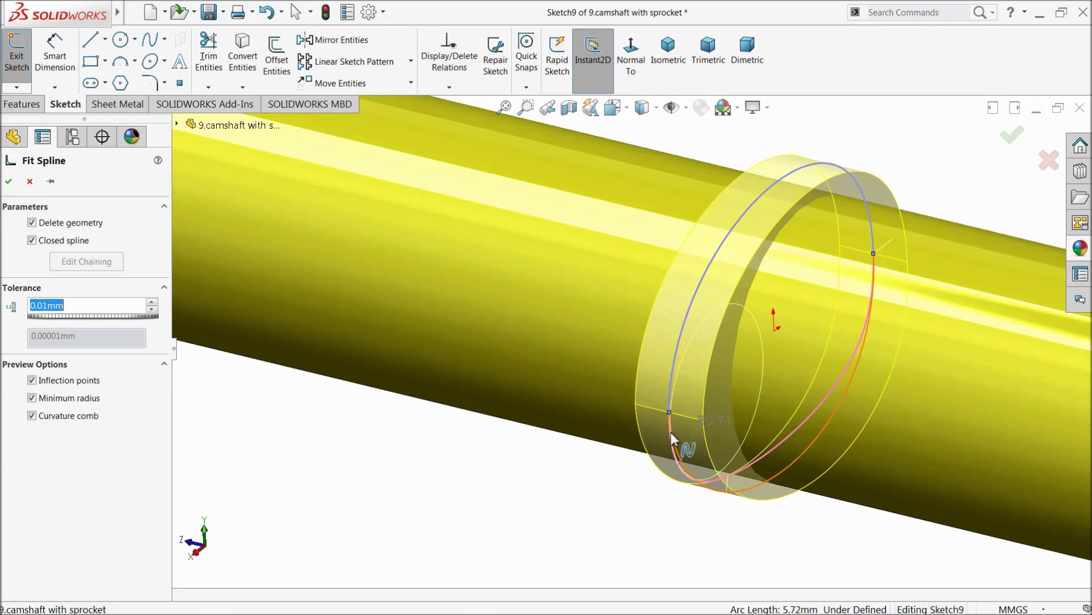
click(675, 452)
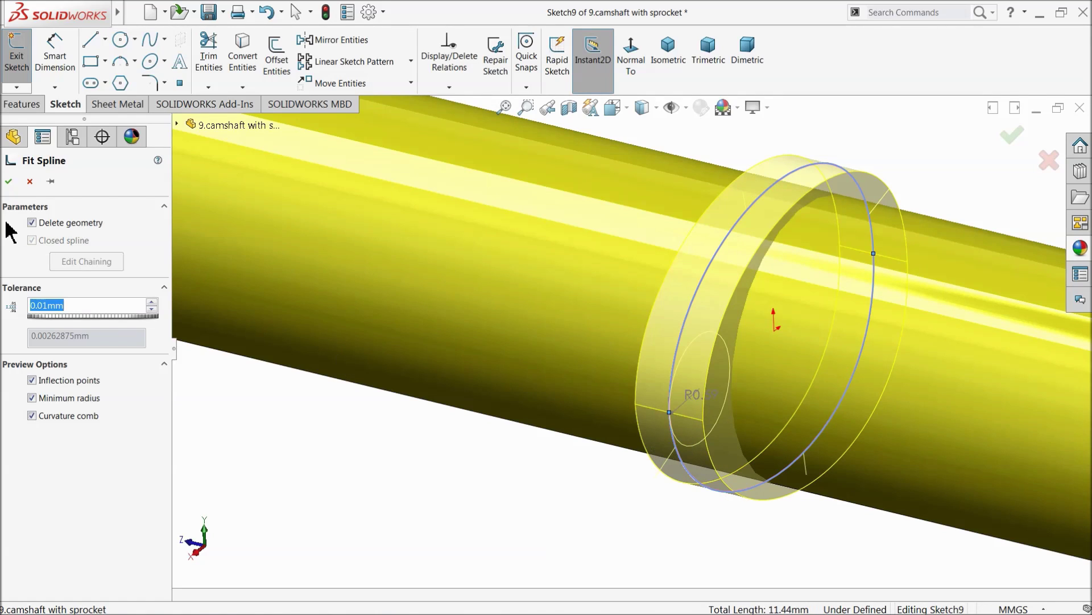
click(32, 223)
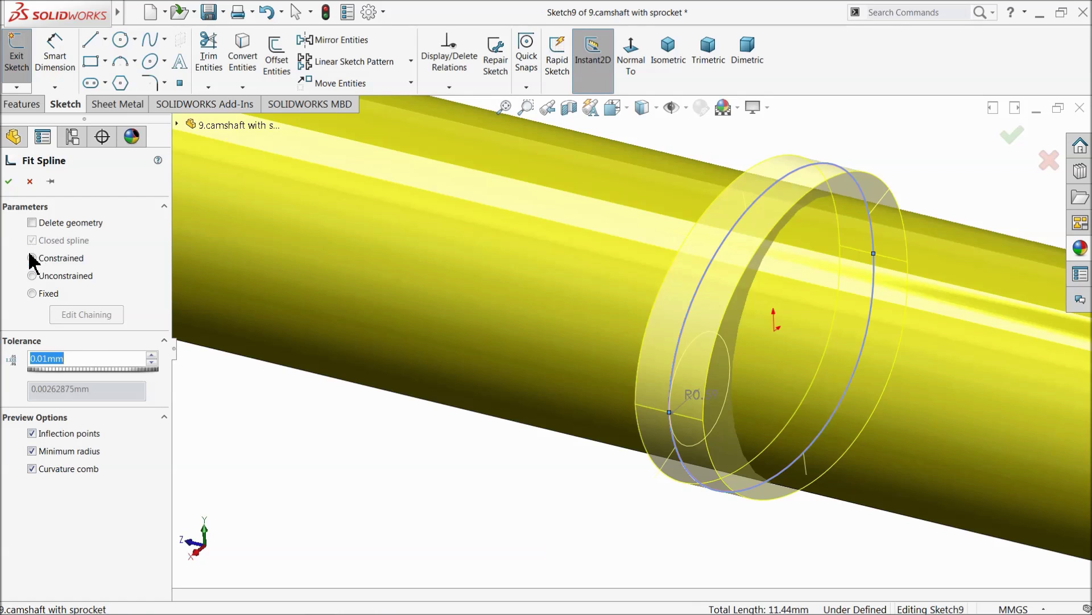
click(10, 182)
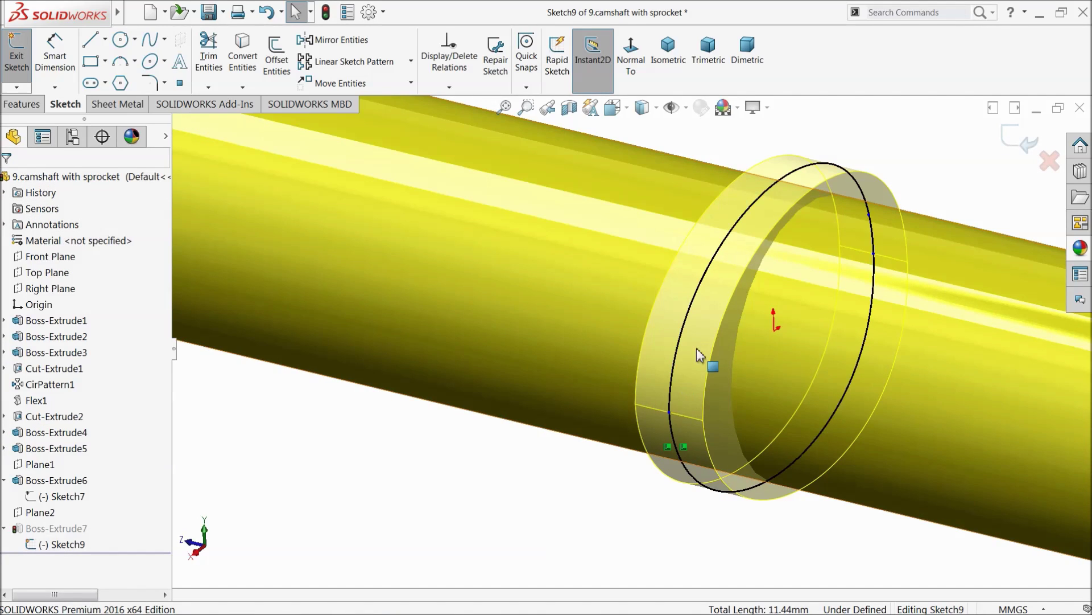
click(1026, 153)
- Compare the two cam lobes on the camshaft, selecting the outer face of the lobe nearer the sprocket
scroll(647, 324, up, 5)
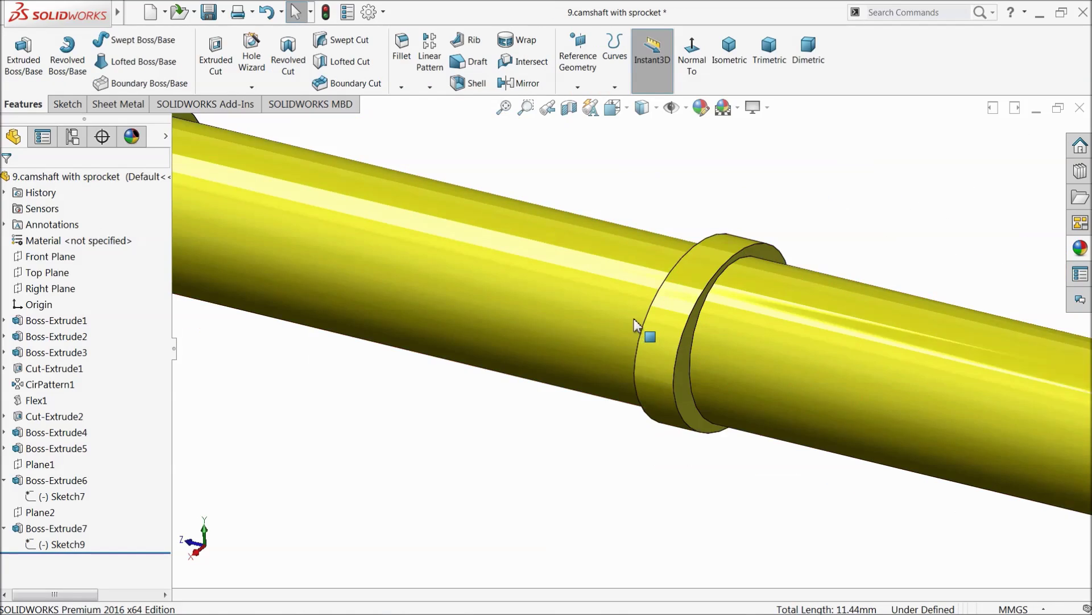
scroll(407, 295, down, 3)
click(376, 286)
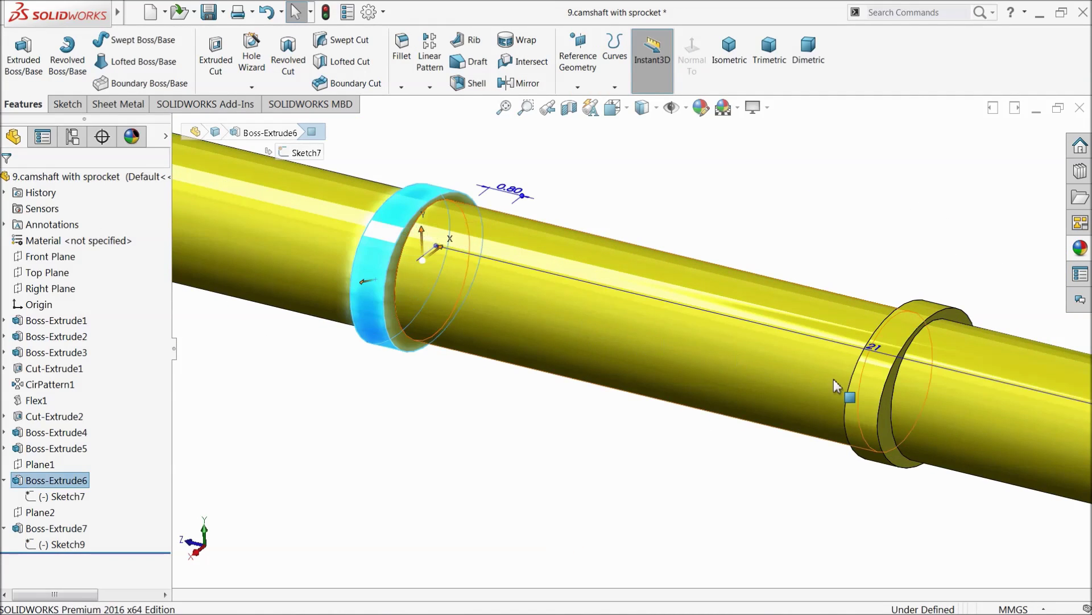
- Select the outer face of the Boss-Extrude7 cam lobe to check whether it is one continuous face, and look over the whole camshaft
click(873, 398)
scroll(785, 319, up, 3)
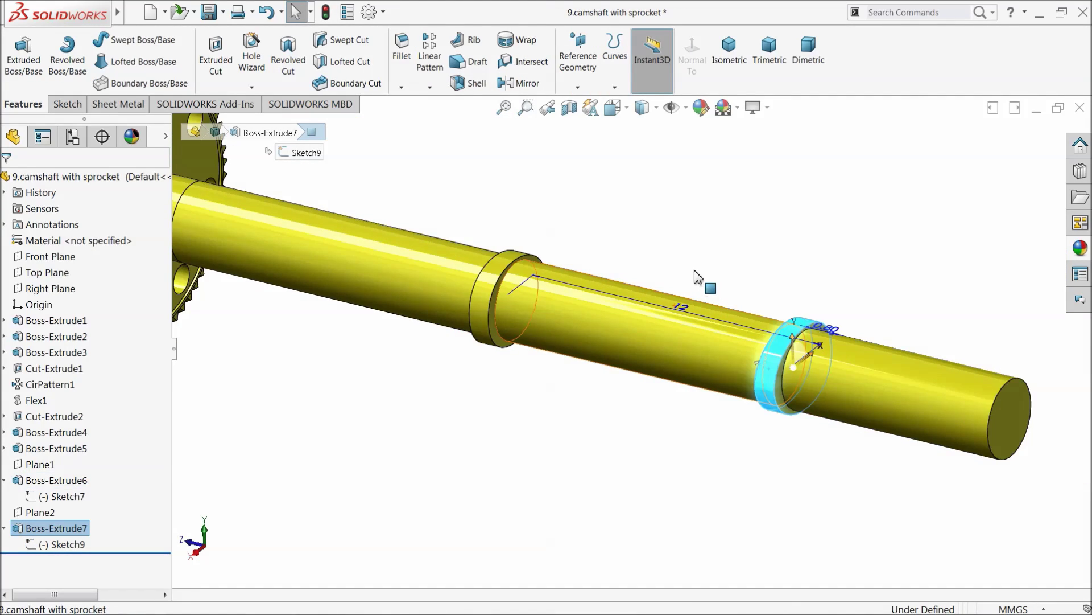
scroll(697, 279, up, 3)
click(675, 276)
scroll(541, 279, down, 2)
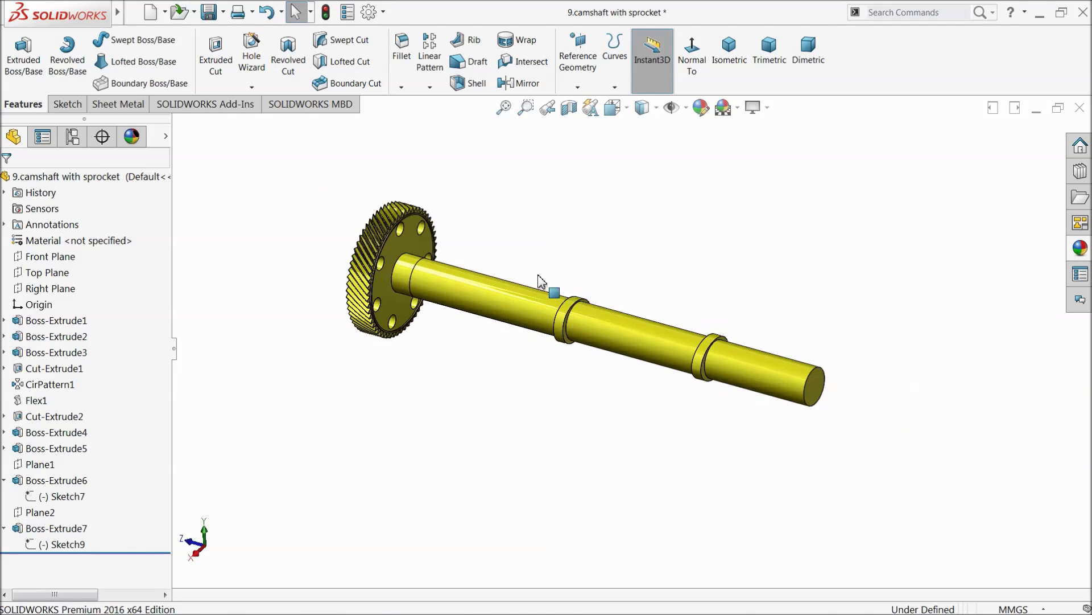
scroll(541, 281, down, 2)
scroll(734, 365, down, 1)
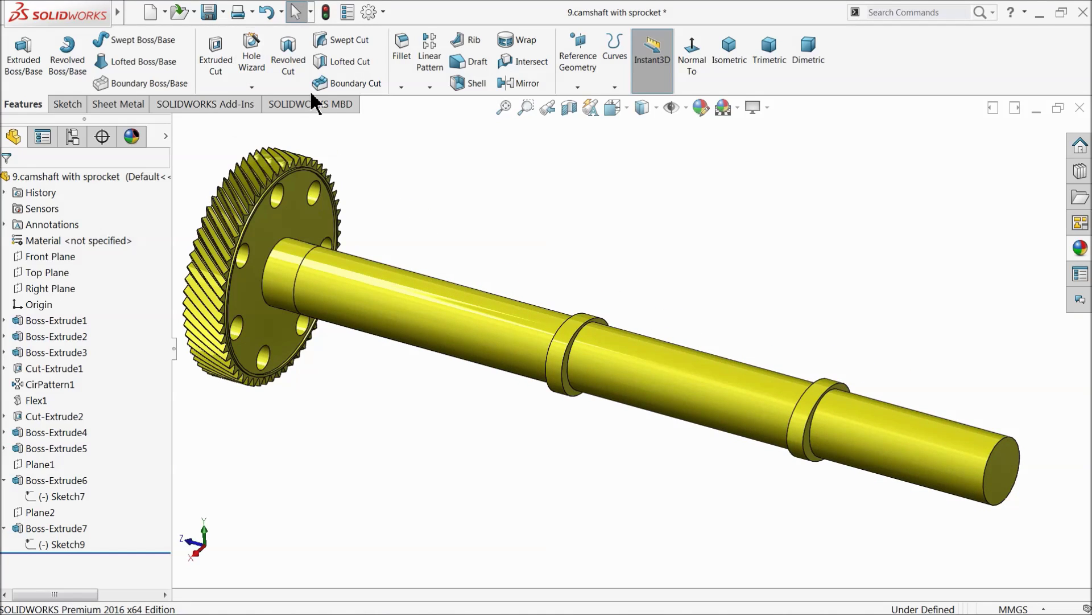
- Close the camshaft with sprocket part, saving its changes, and return to the Assem1 assembly
click(1083, 113)
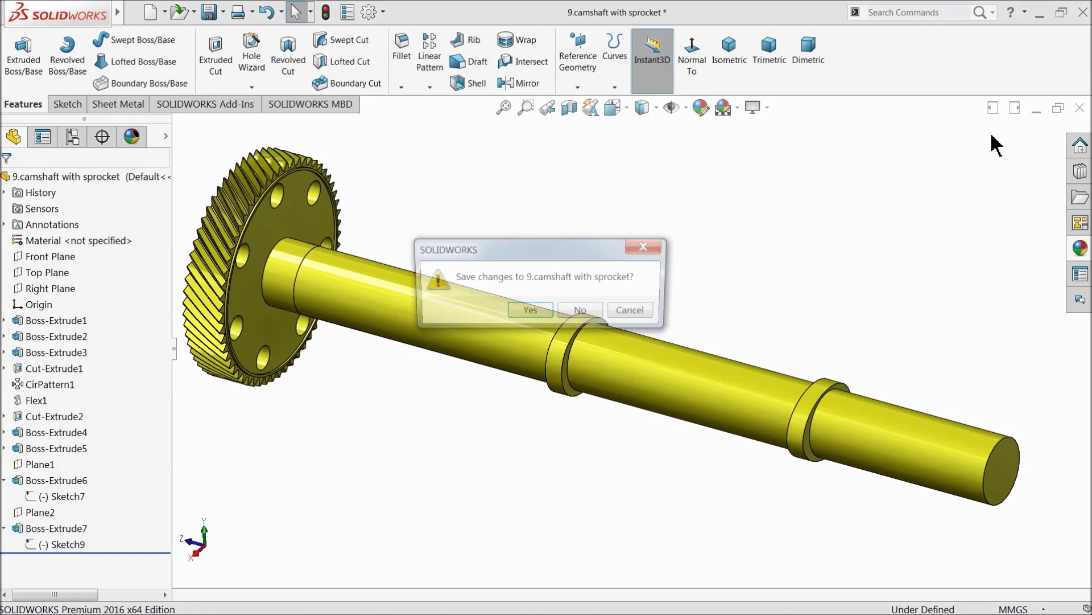
click(529, 313)
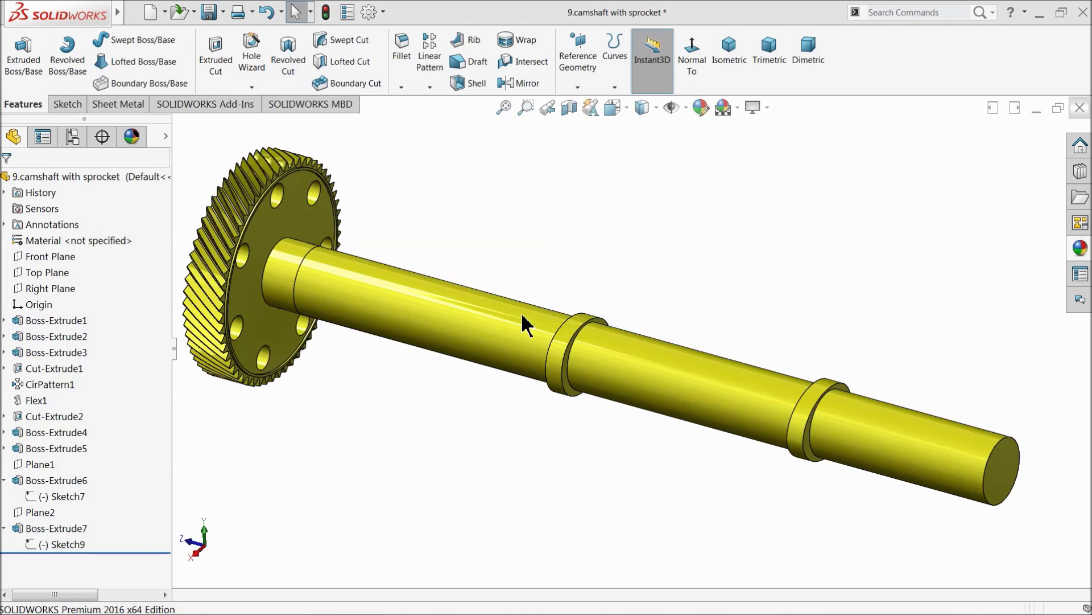
click(124, 85)
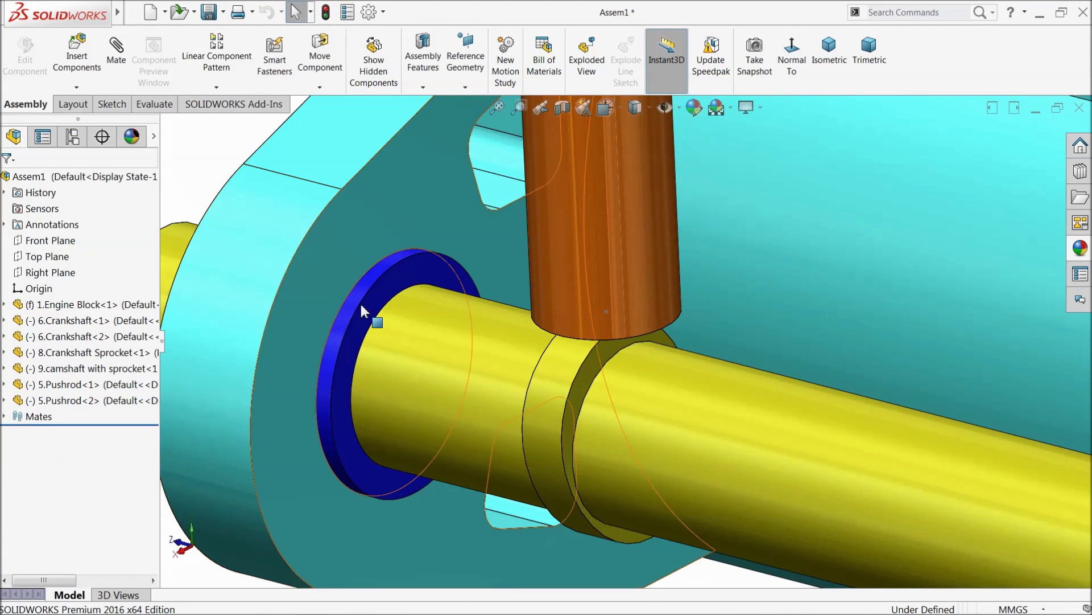
- Turn the camshaft in the assembly and raise the first pushrod clear of the cam lobe farther from the sprocket
scroll(366, 310, up, 5)
scroll(799, 408, down, 3)
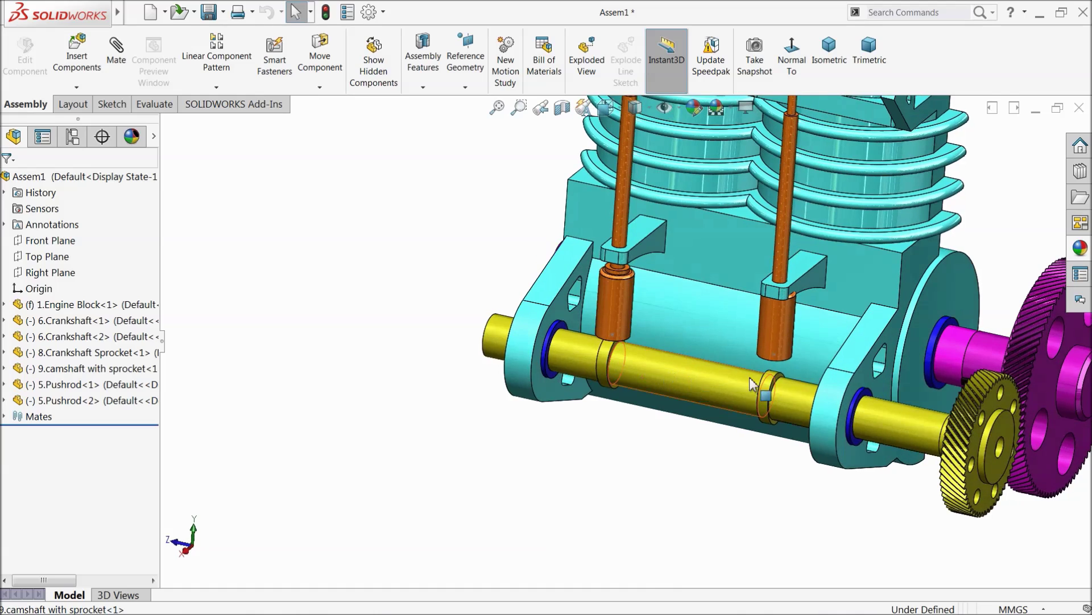
scroll(799, 408, up, 1)
click(799, 408)
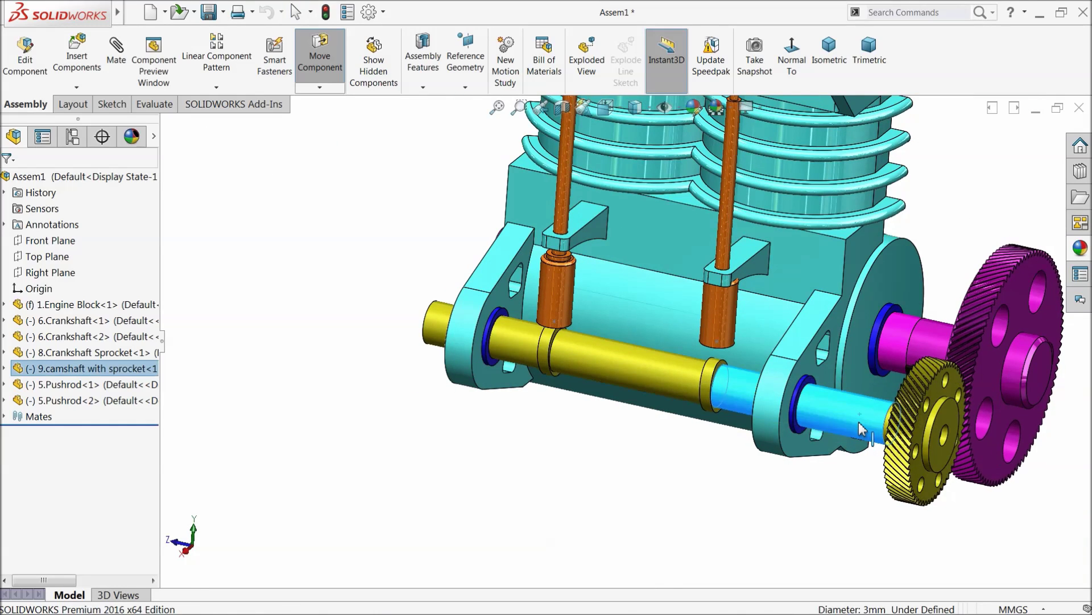
scroll(598, 354, down, 5)
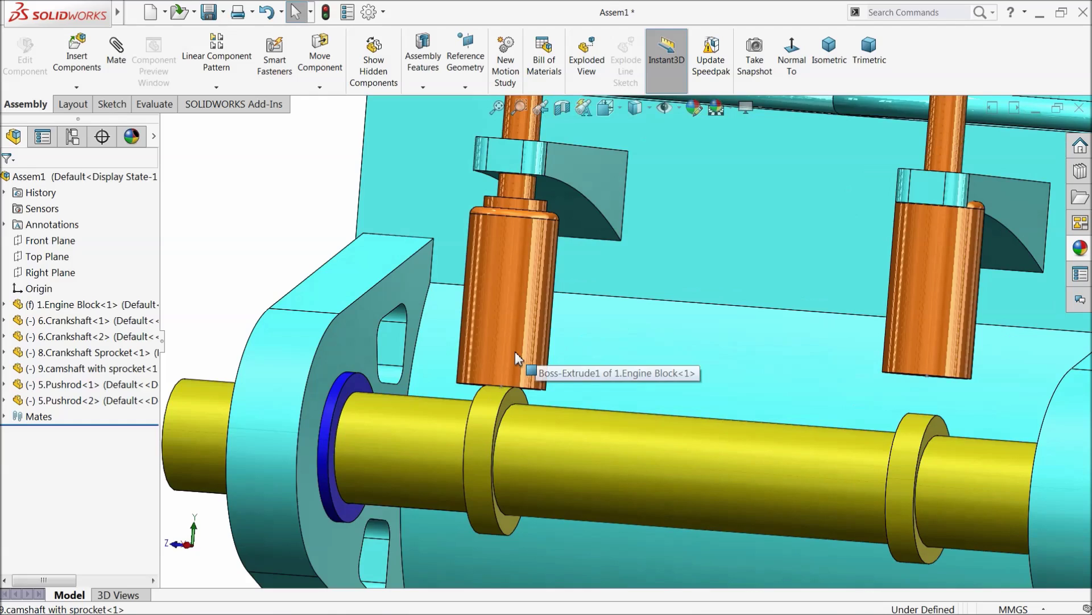
drag(516, 357, 515, 333)
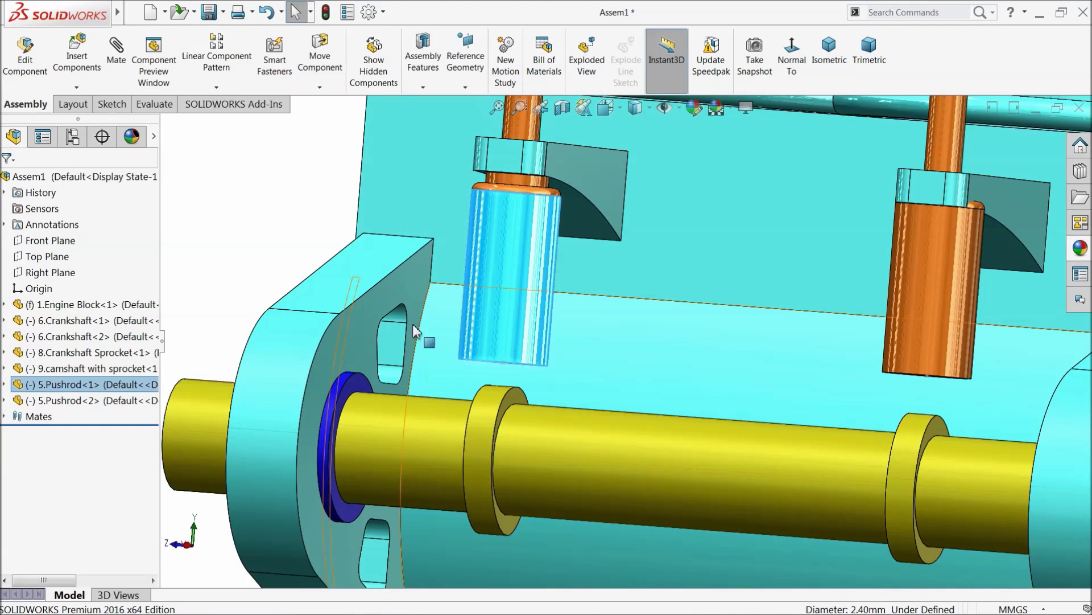
click(295, 245)
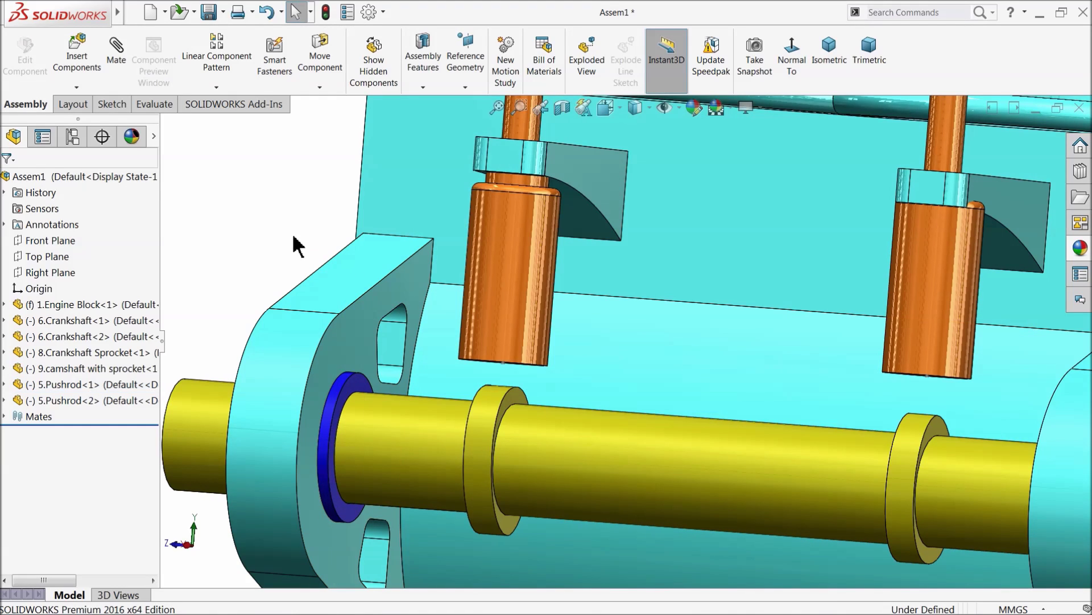
- Add a mechanical Cam mate with the lobe farther from the sprocket as cam path and the first pushrod's bottom face as follower
click(117, 60)
click(91, 313)
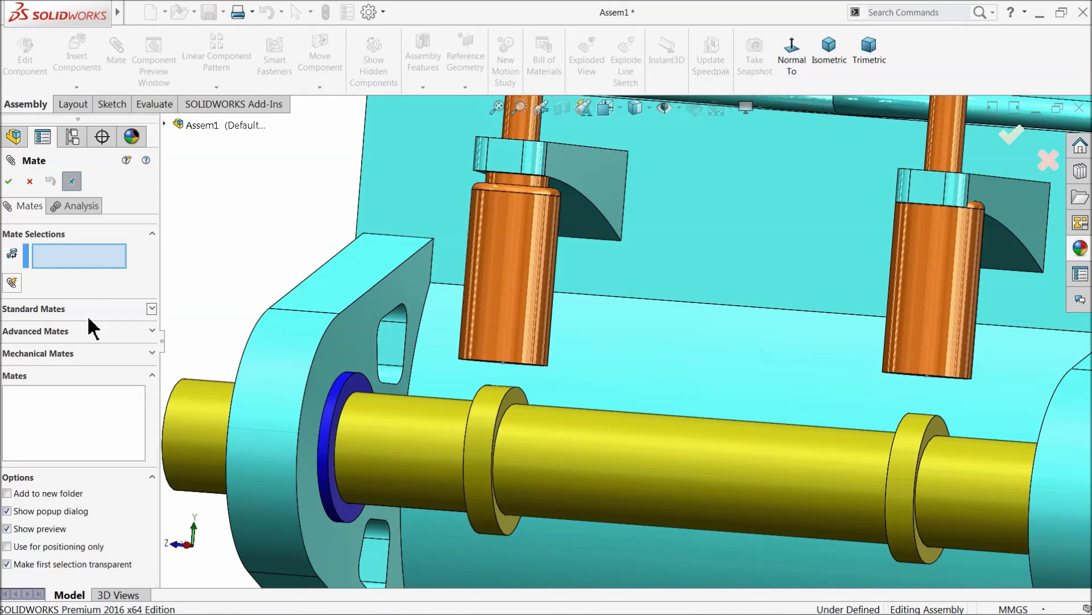
click(55, 353)
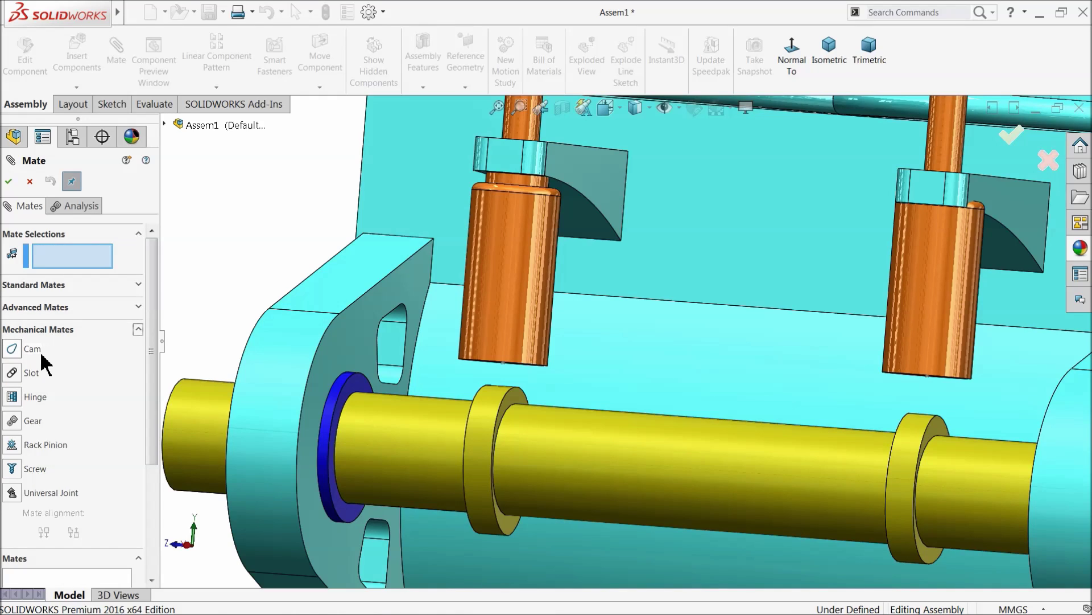
click(32, 349)
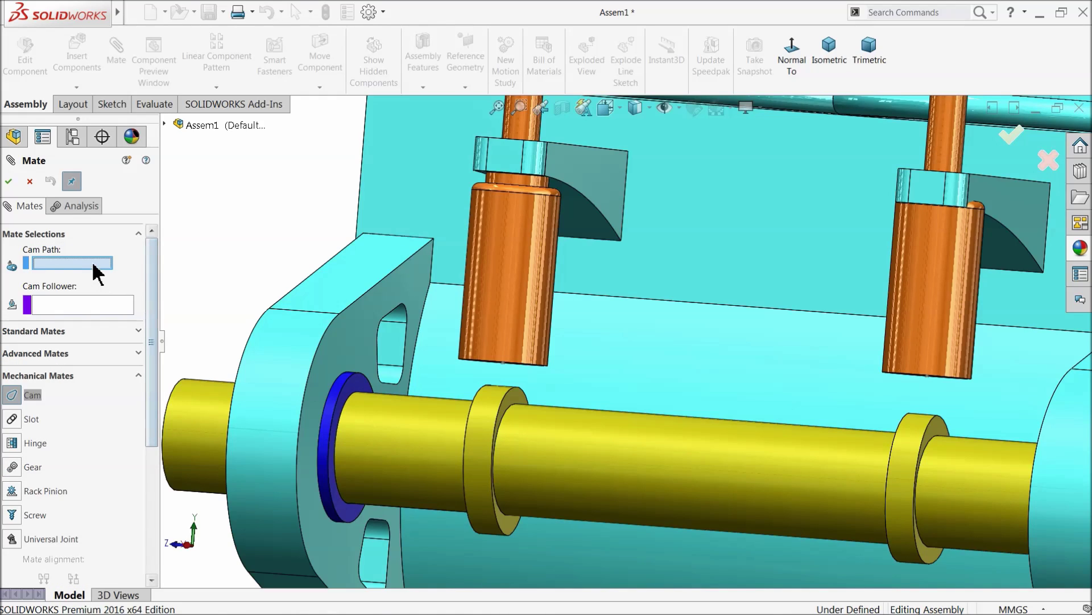
click(488, 415)
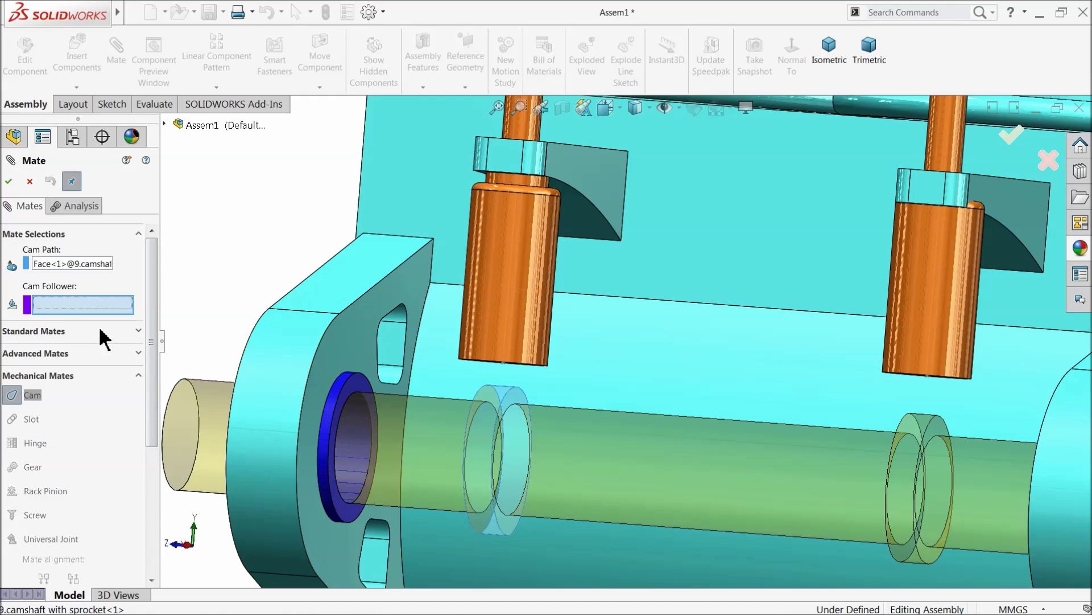
scroll(498, 441, down, 3)
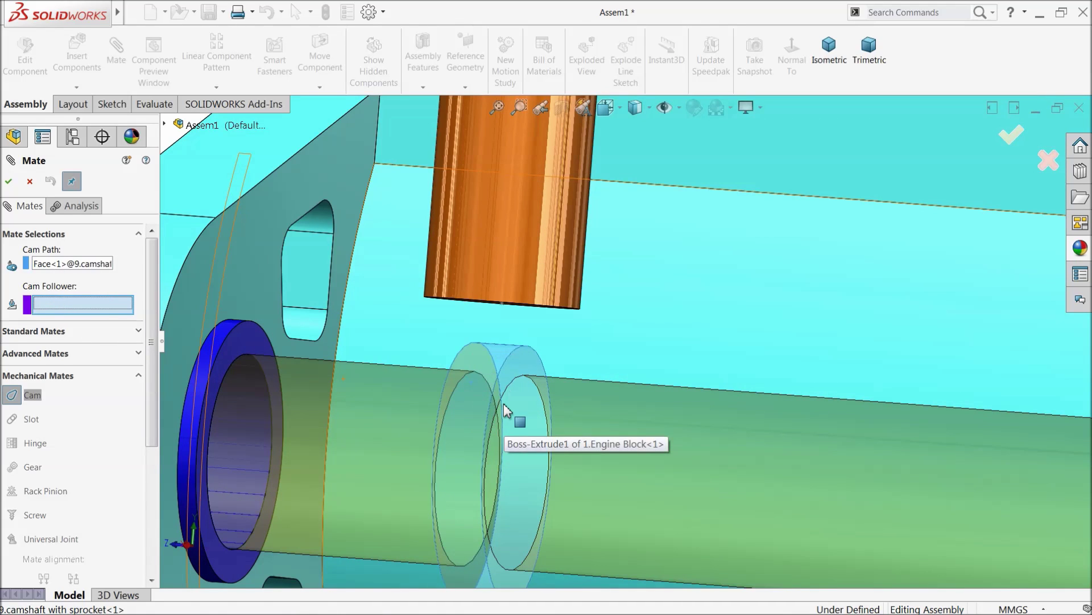
middle_drag(419, 312, 424, 251)
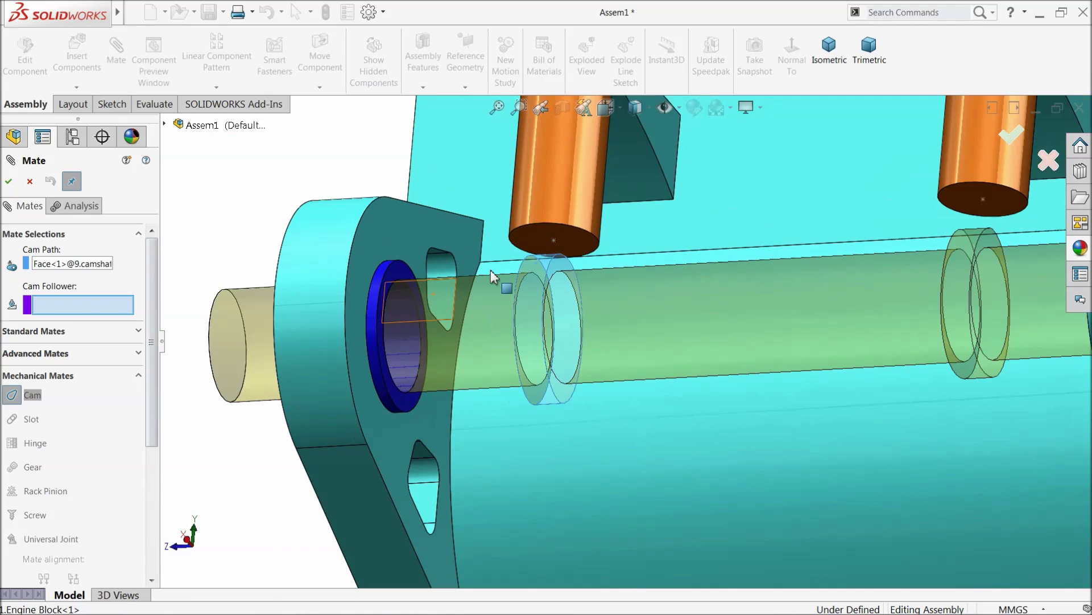
scroll(531, 285, up, 3)
click(479, 272)
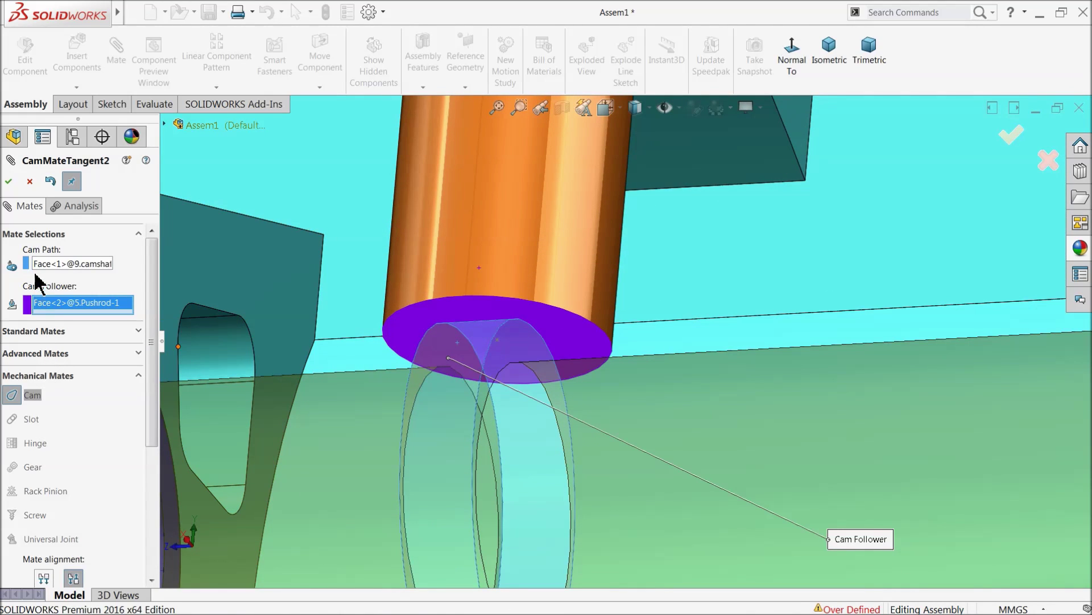
click(9, 183)
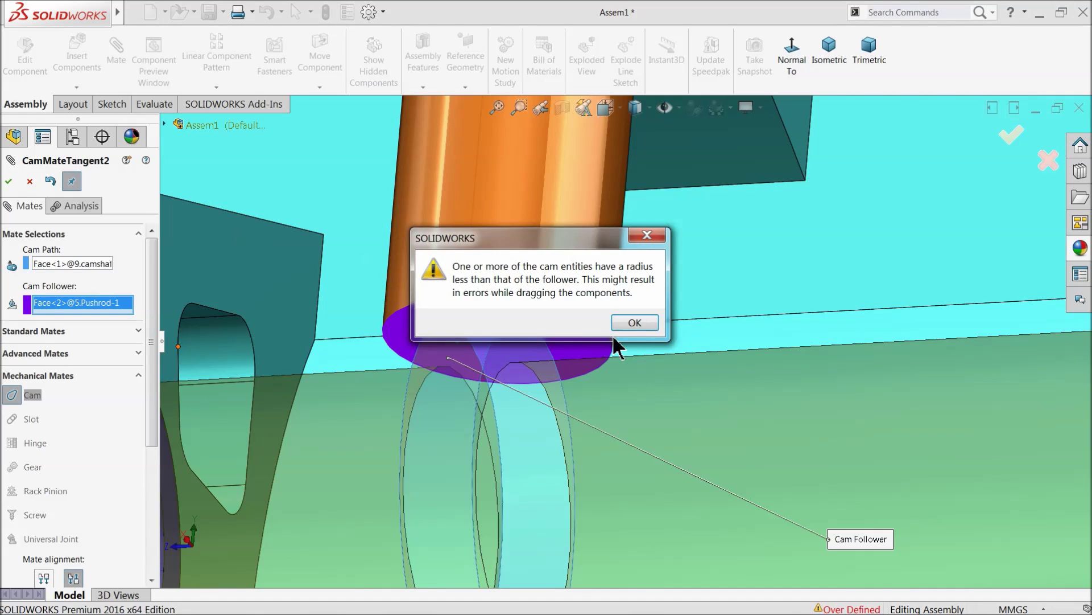
click(635, 323)
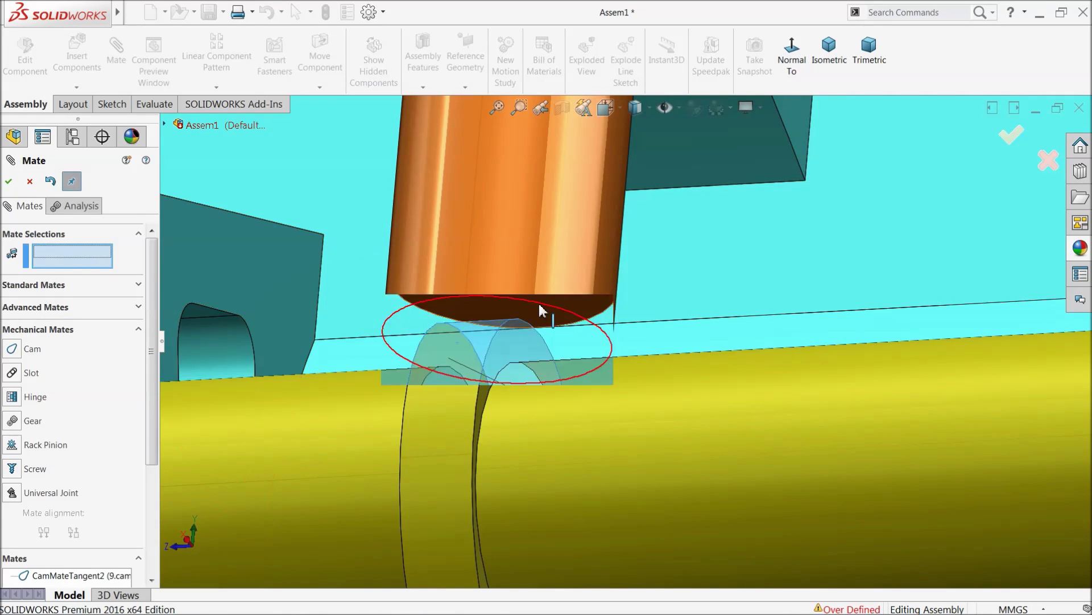
scroll(720, 393, up, 6)
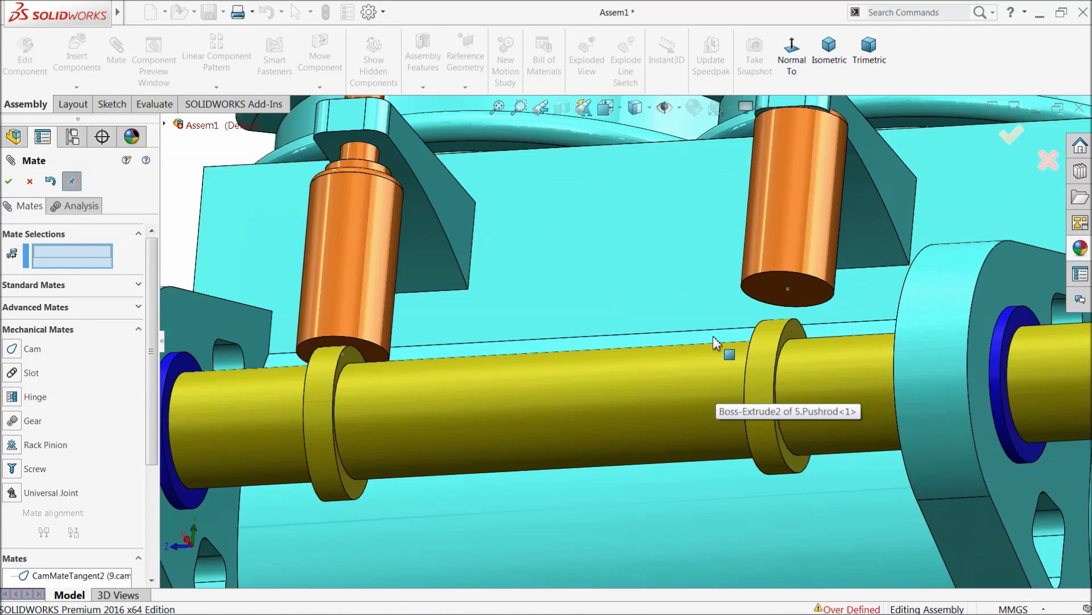
click(767, 347)
click(769, 288)
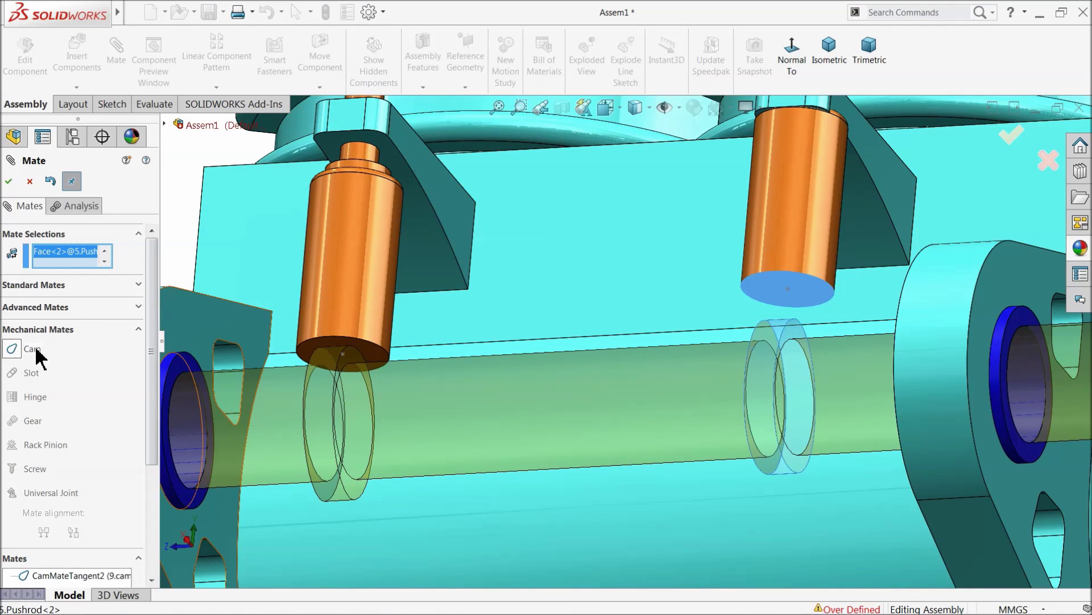
click(12, 351)
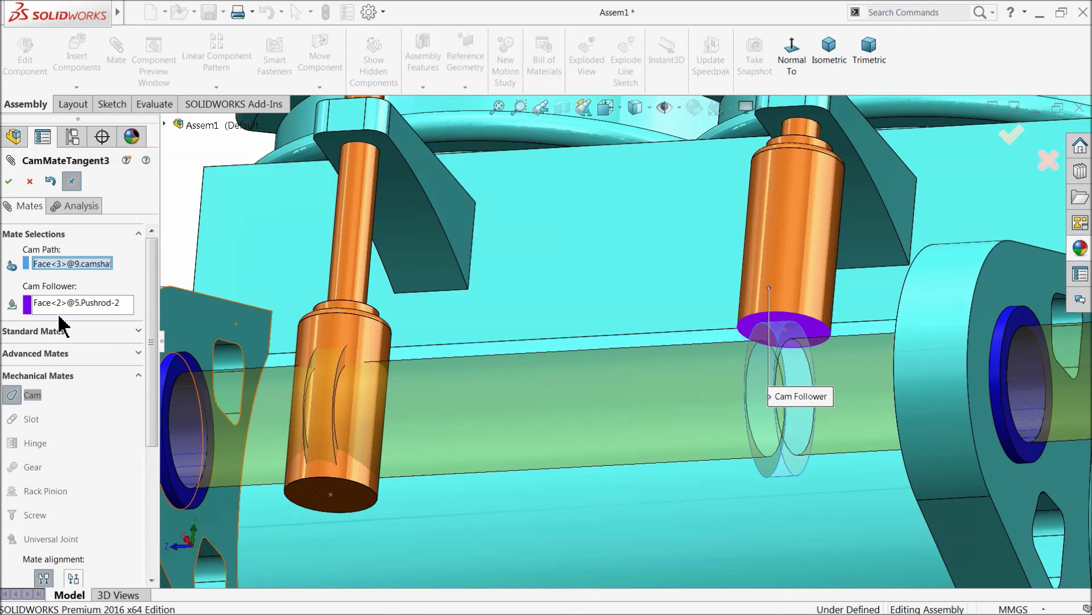
click(29, 180)
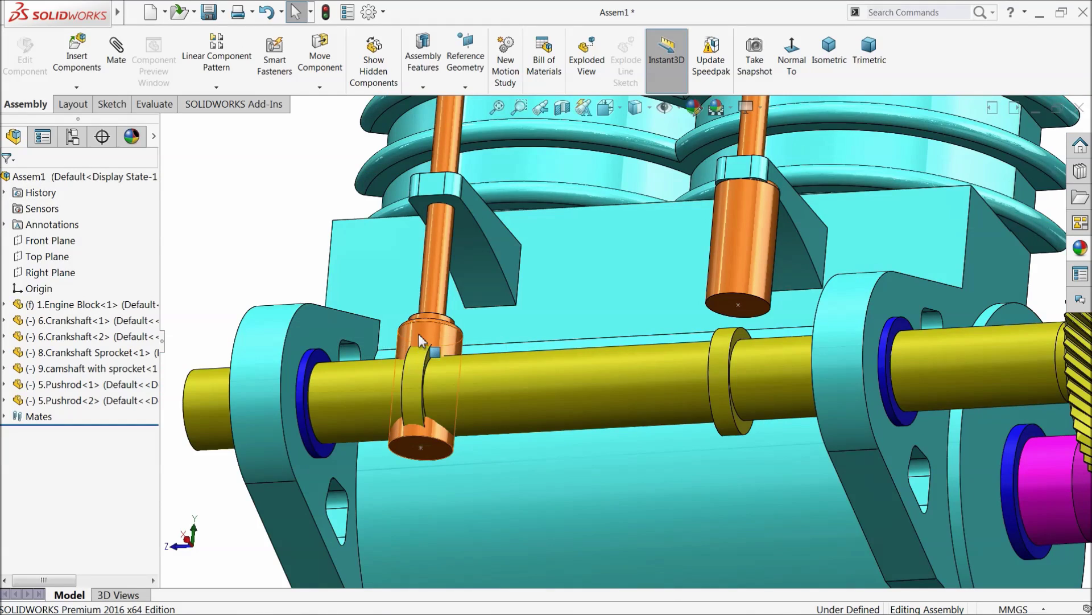
- Test how the first pushrod follows its cam lobe by moving the pushrod and turning the camshaft, and examine the CamMateTangent2 mate
click(419, 340)
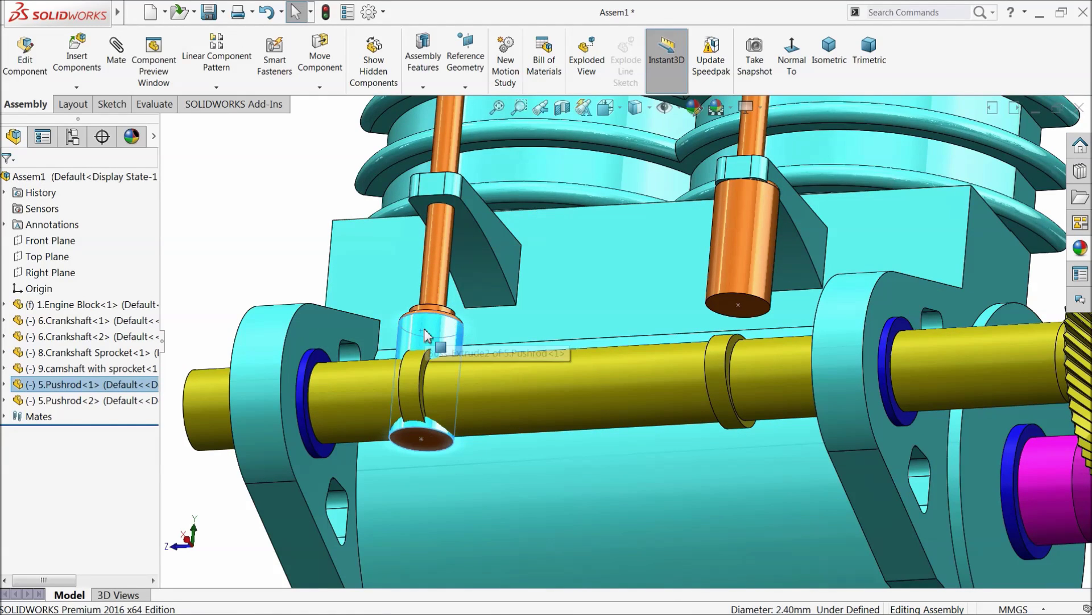
scroll(427, 336, up, 5)
scroll(502, 340, down, 4)
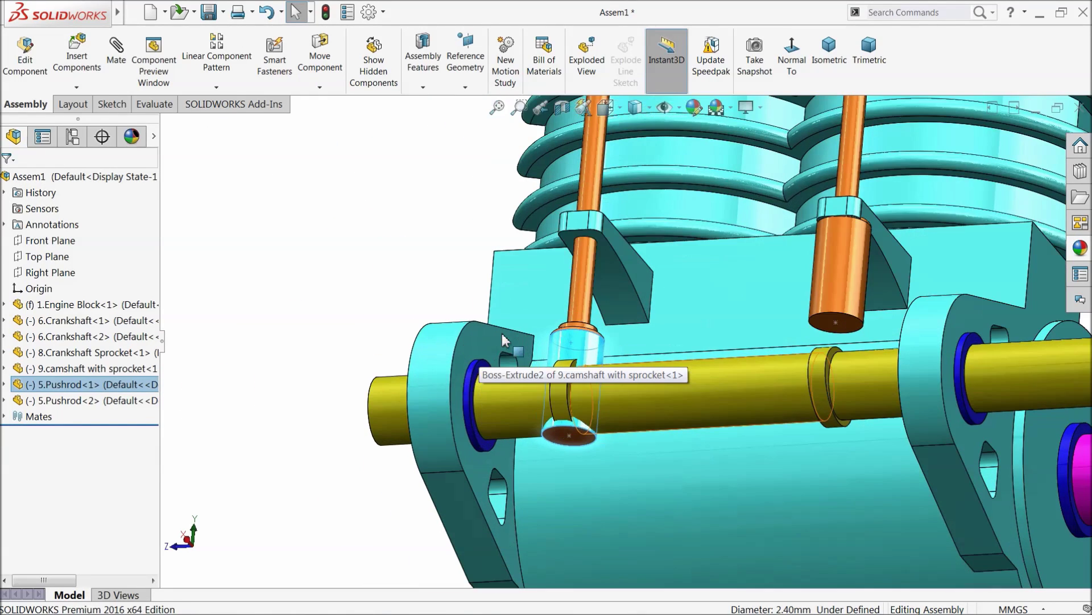
click(4, 416)
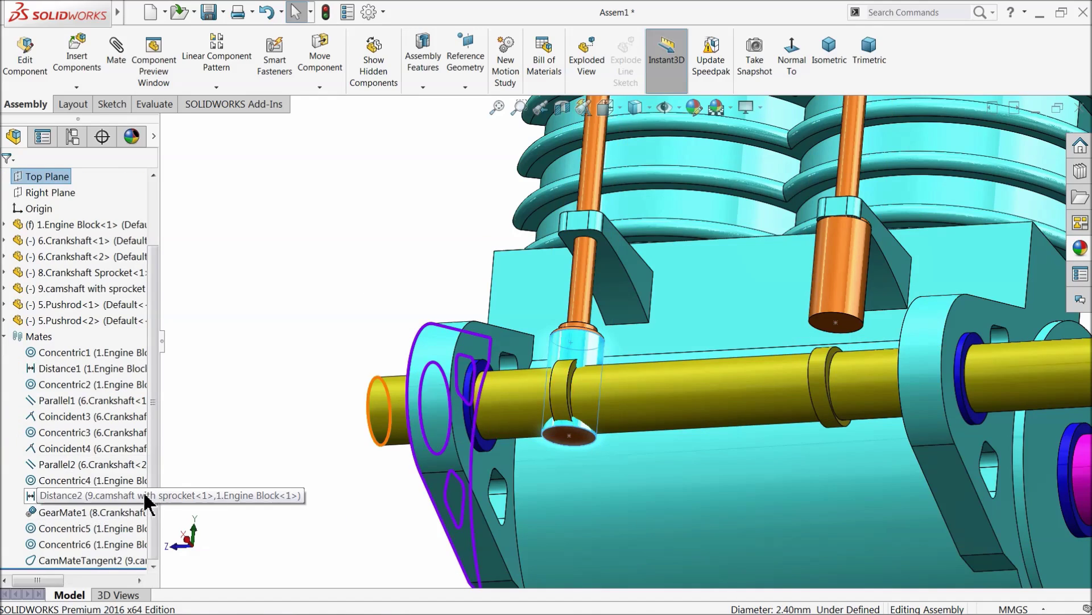
click(91, 560)
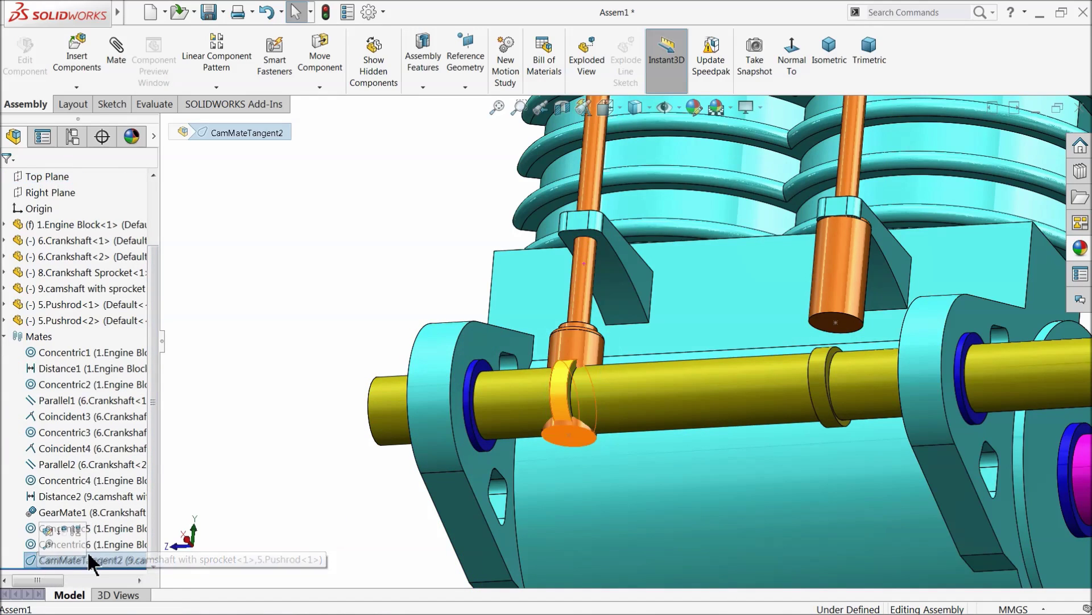
scroll(623, 349, down, 3)
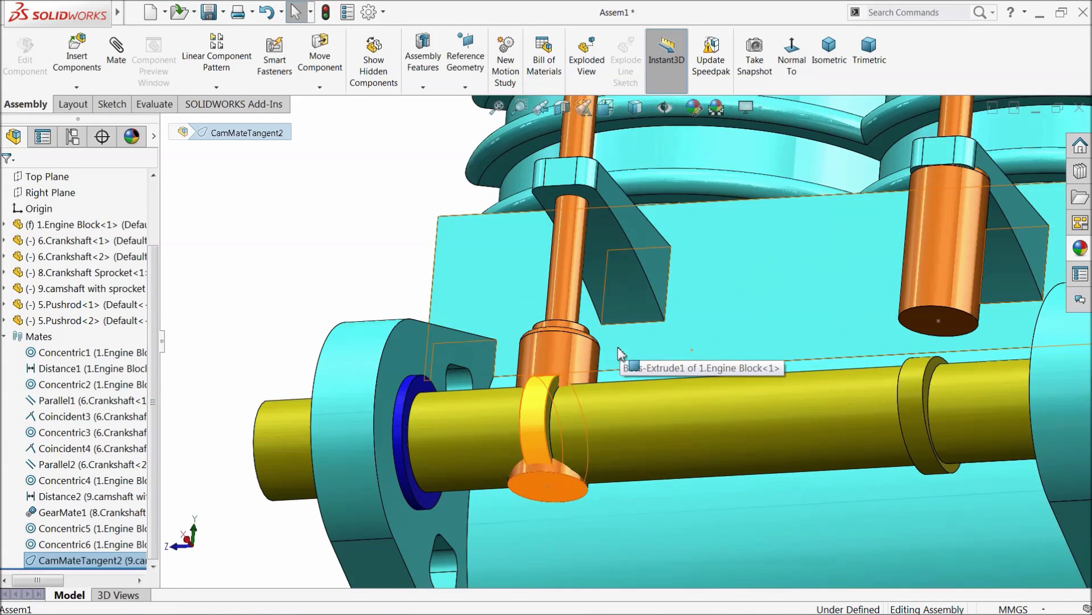
click(561, 352)
drag(642, 458, 633, 392)
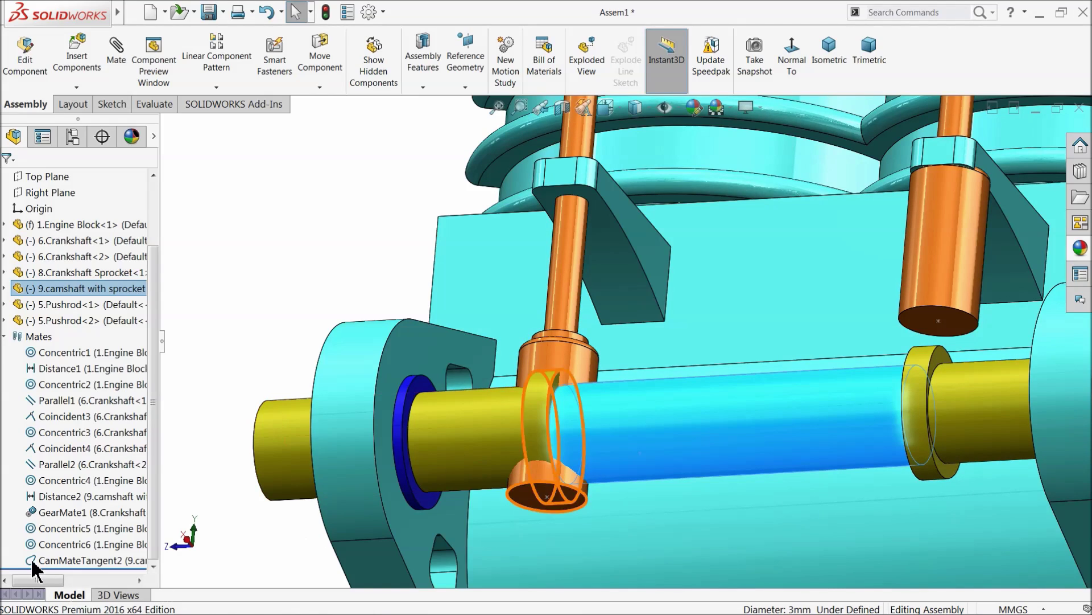
- Edit CamMateTangent2 to flip its mate alignment so the first pushrod rests on top of the cam lobe, and accept the mate
click(34, 560)
click(38, 533)
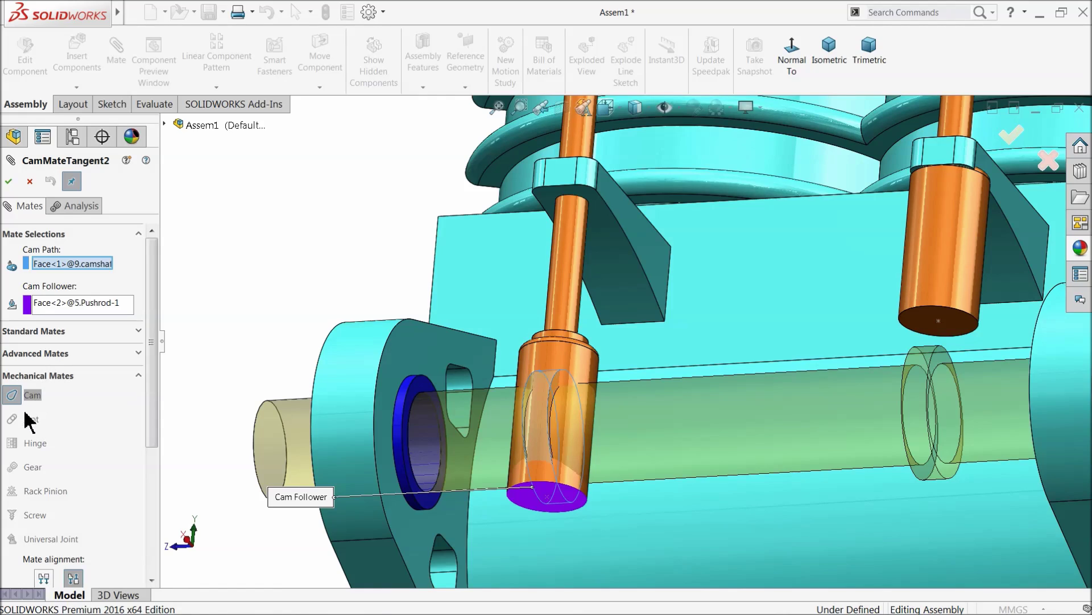
click(44, 578)
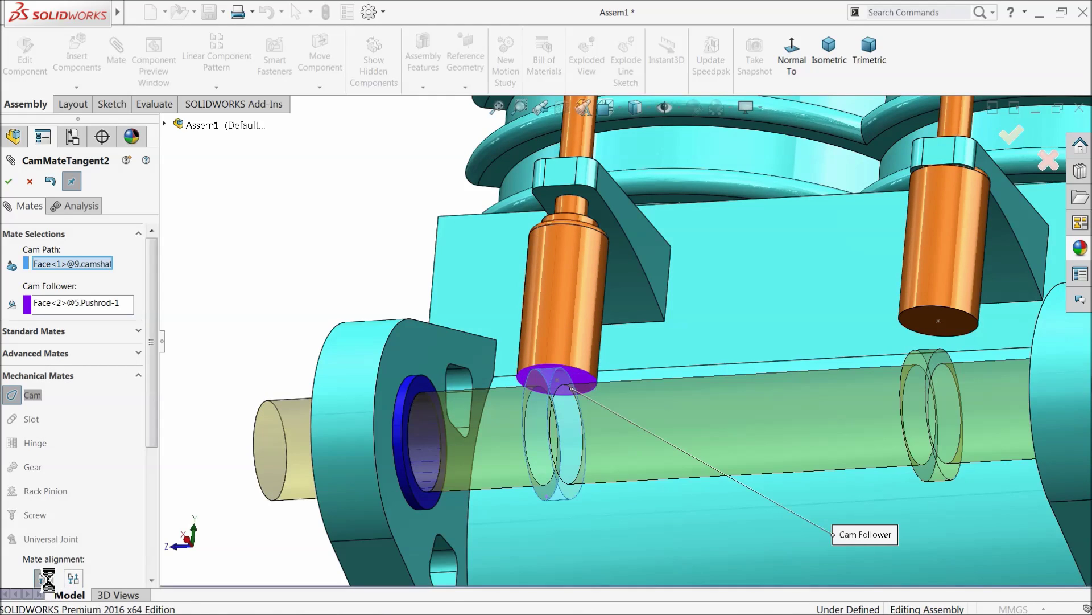
click(9, 182)
click(635, 323)
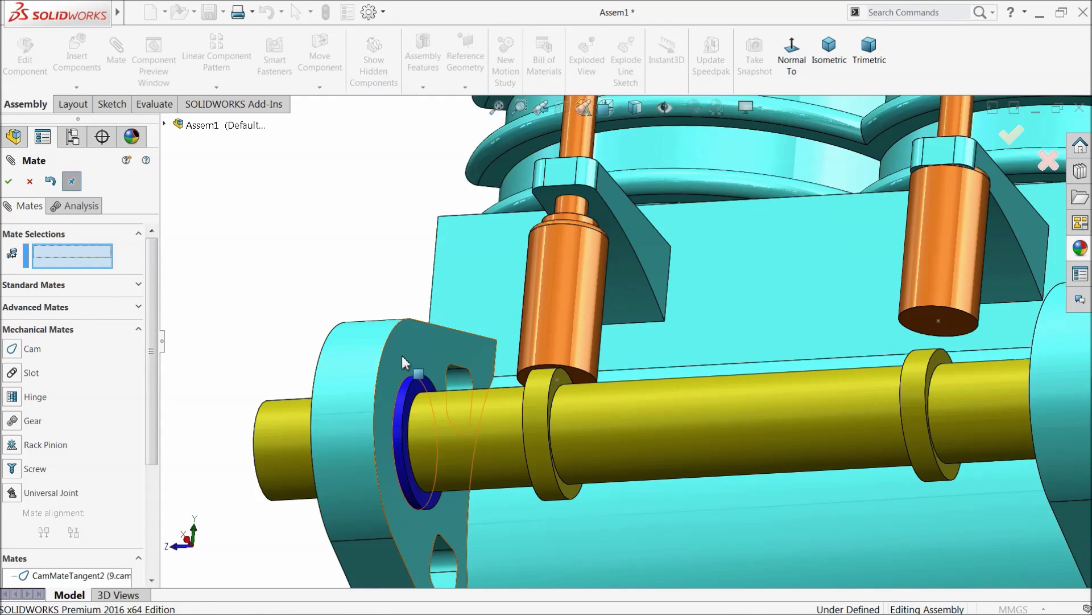
- Add a mechanical Cam mate with the lobe nearer the sprocket as cam path and the second pushrod's bottom face as follower
scroll(402, 363, up, 3)
click(26, 349)
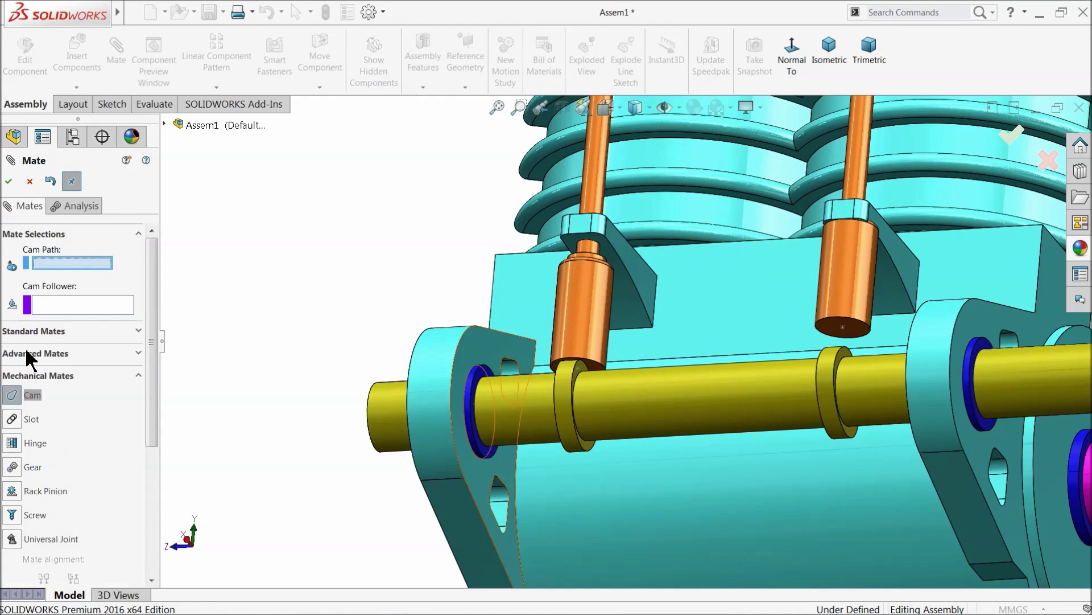
scroll(874, 353, down, 2)
scroll(873, 352, down, 2)
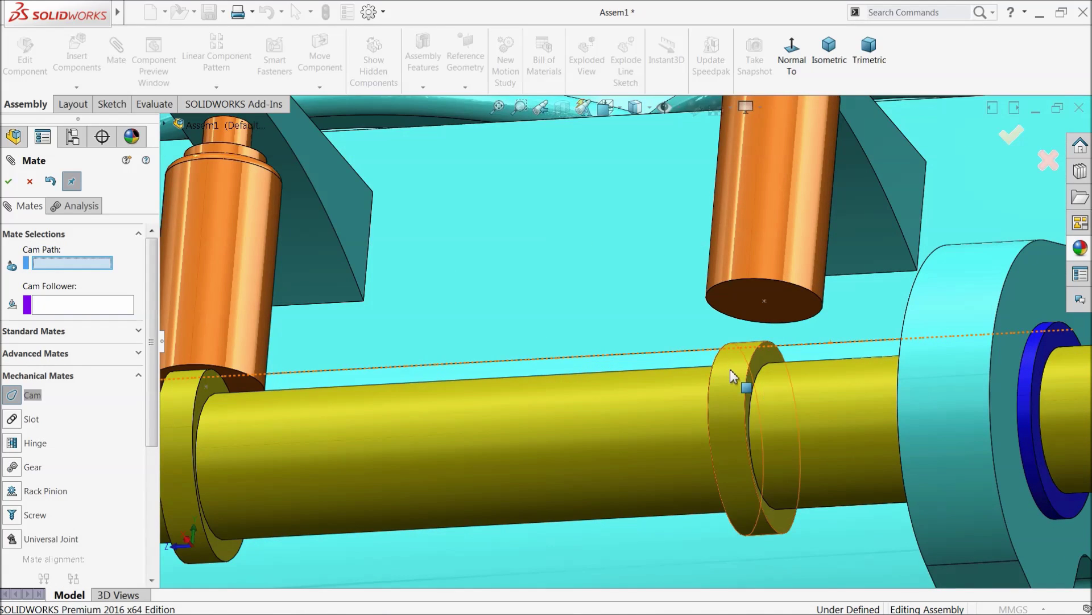
click(732, 376)
click(753, 295)
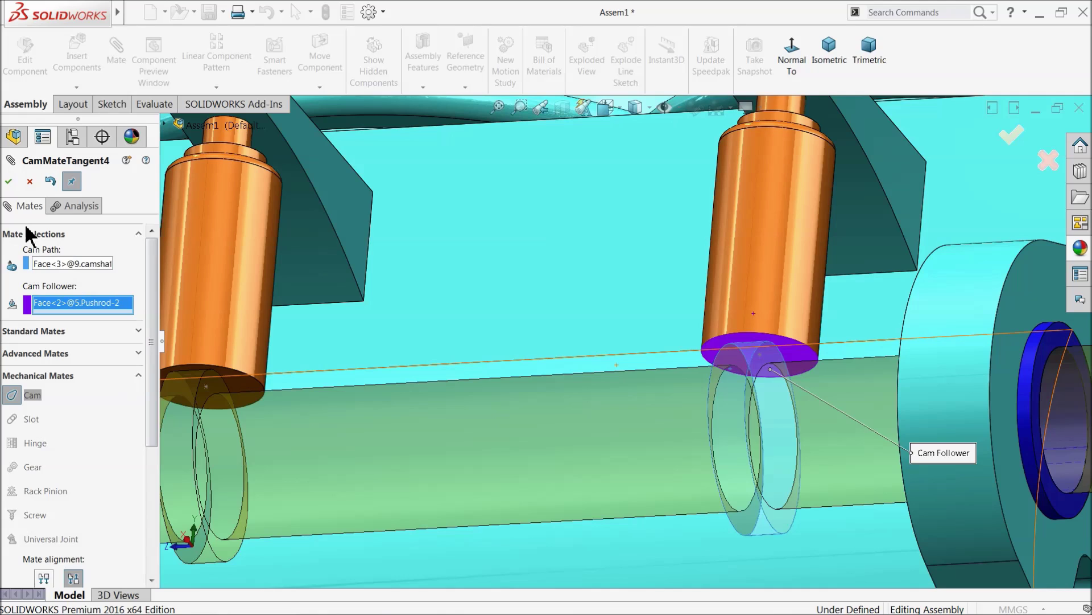
click(9, 182)
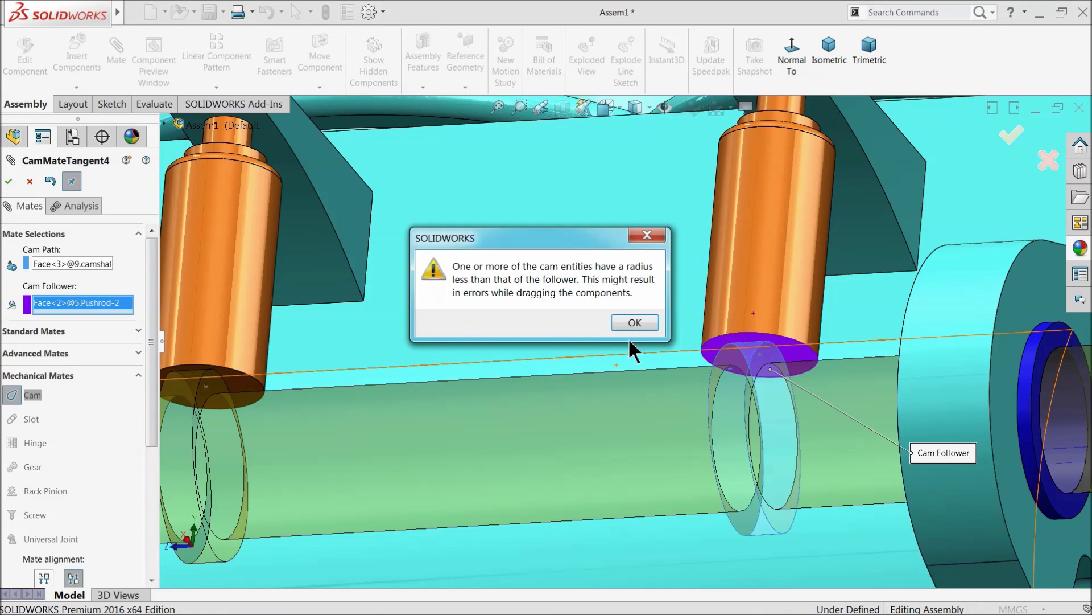
click(633, 323)
scroll(648, 356, up, 3)
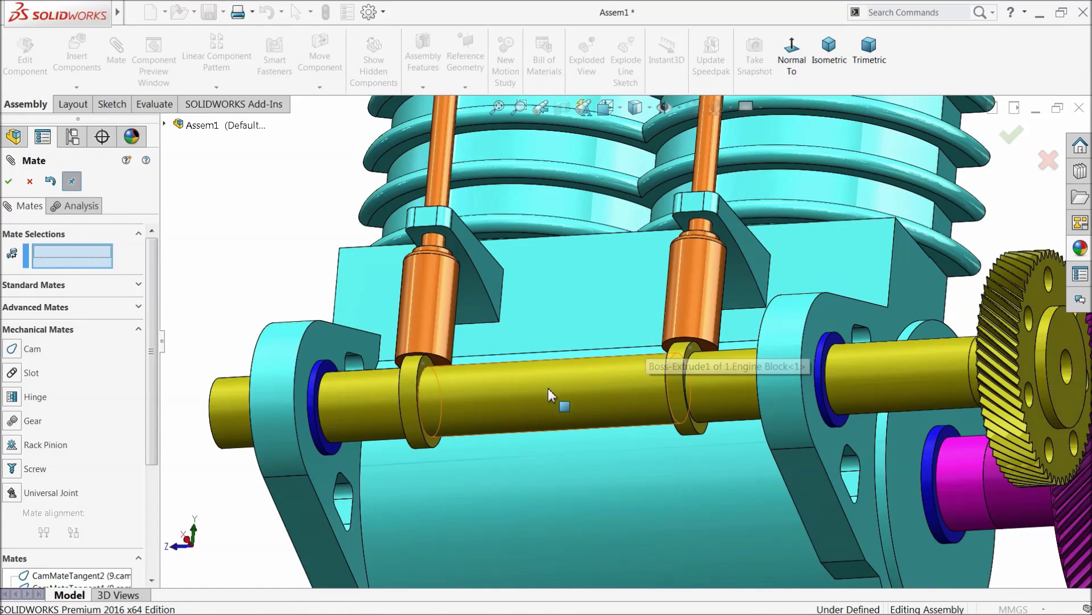
click(30, 181)
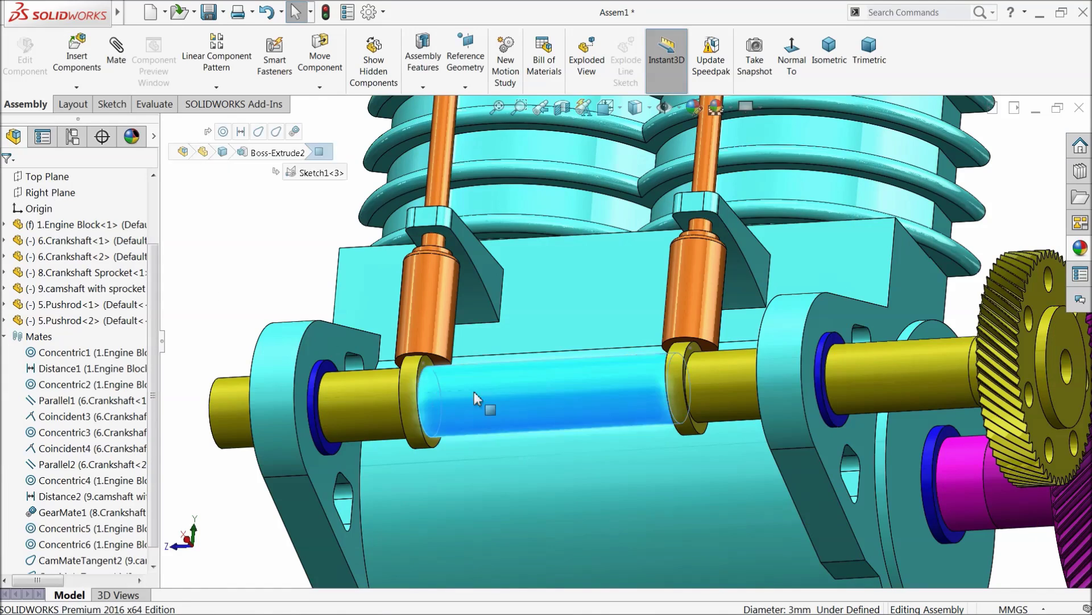
- Turn the camshaft to test how the second pushrod follows the lobe nearer the sprocket
drag(480, 402, 623, 403)
scroll(623, 402, down, 2)
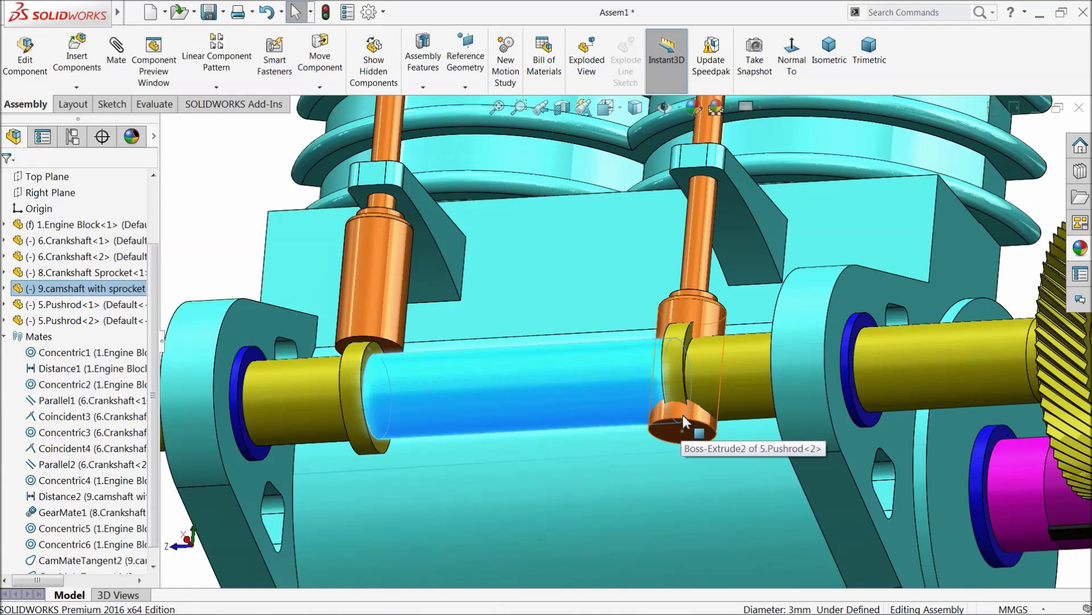
- Edit the CamMateTangent4 mate and flip its mate alignment for the second pushrod
scroll(86, 484, down, 1)
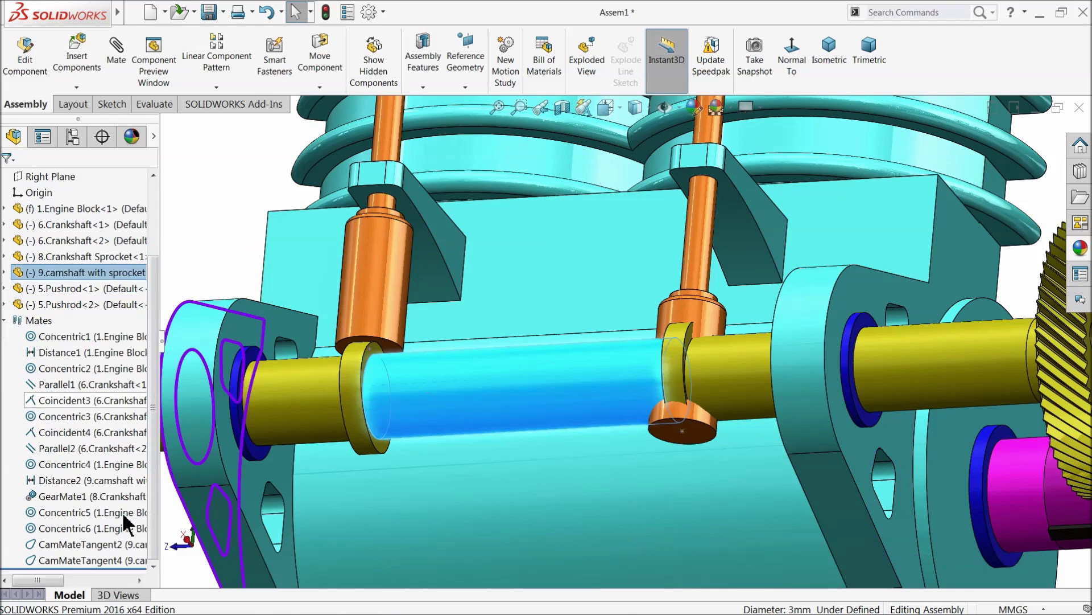
click(39, 559)
click(41, 531)
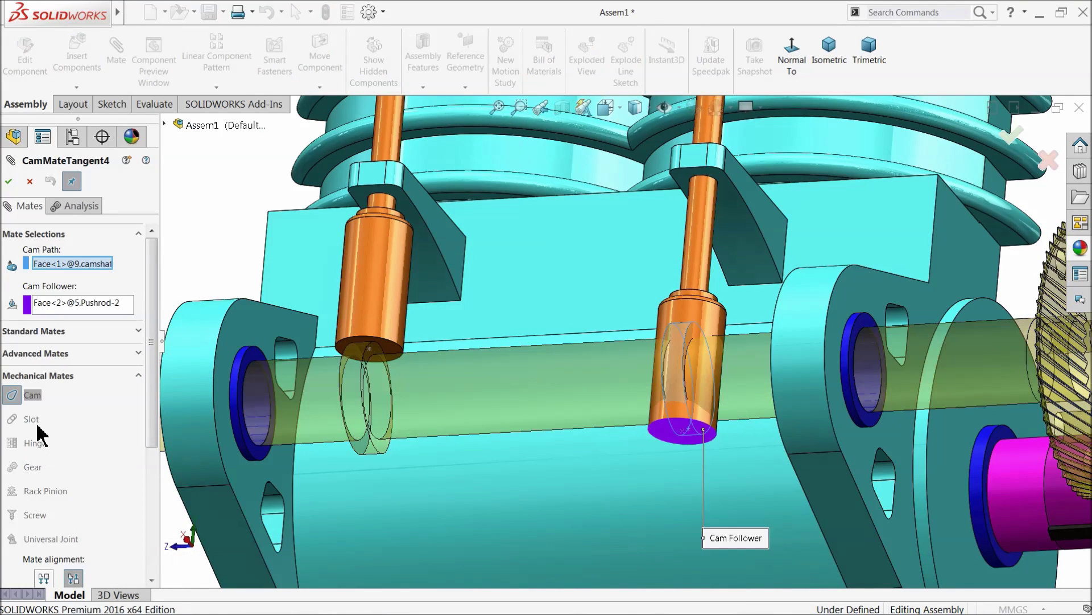
click(44, 577)
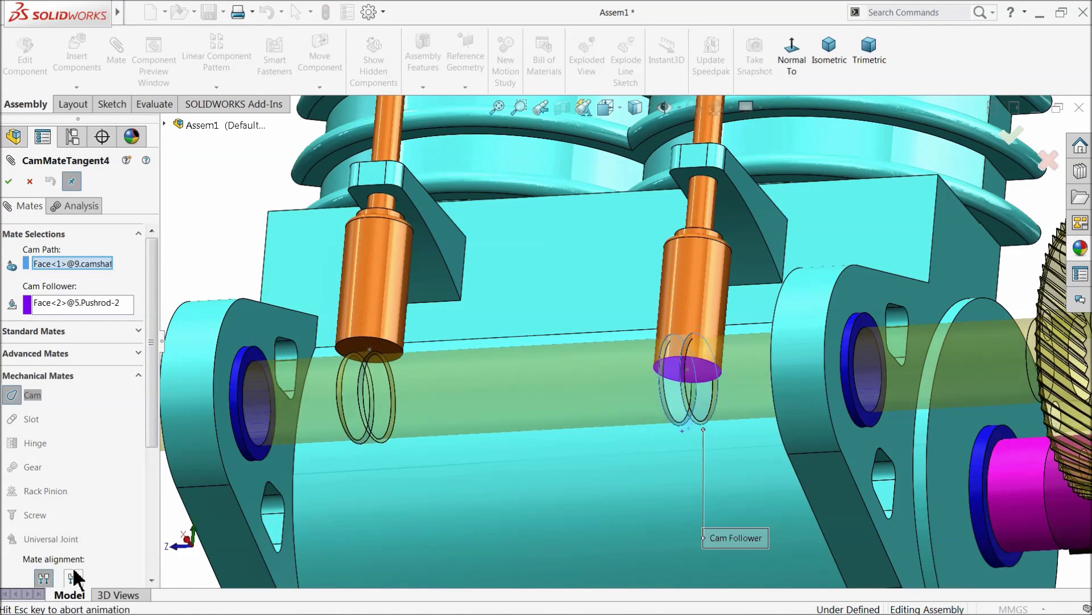
- Confirm the cam mate between the camshaft's cam face and the second pushrod's bottom face, and finish mating
click(8, 181)
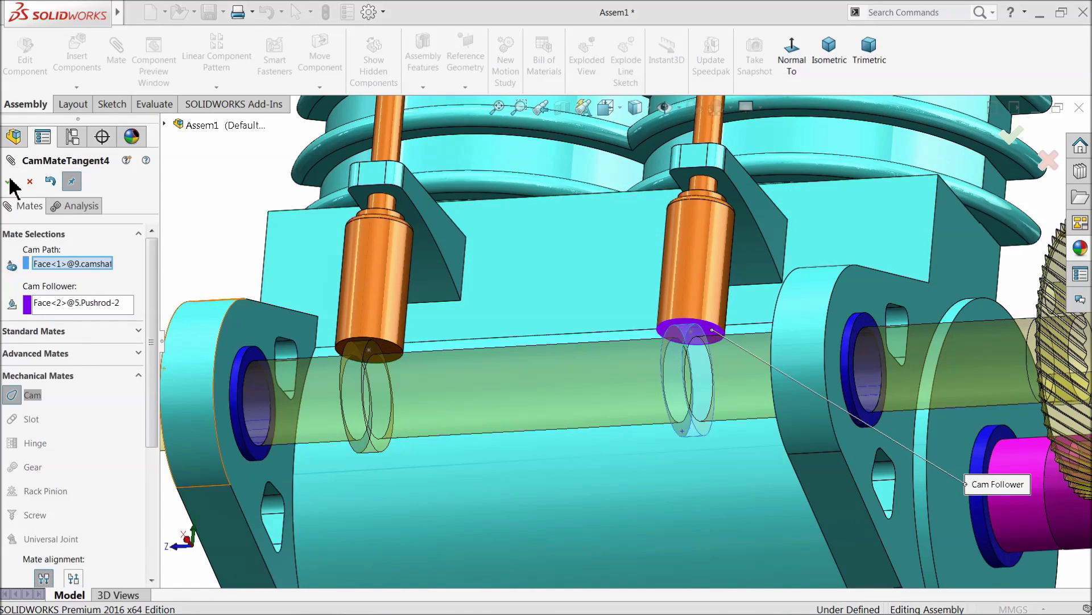
click(626, 323)
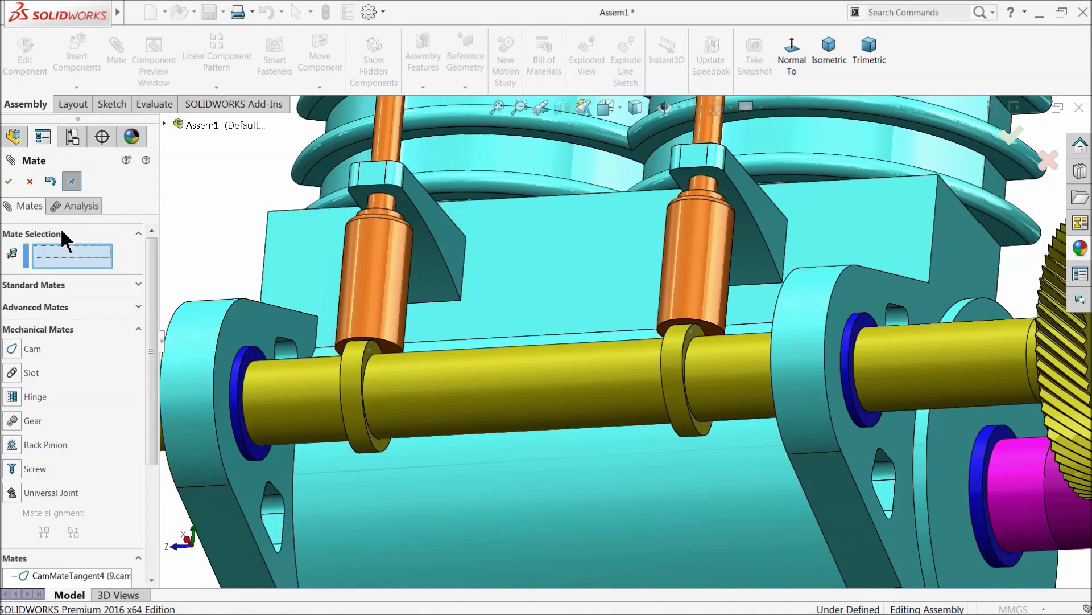
click(29, 181)
- Rotate the camshaft and the crankshaft sprocket to check how the gears and pushrods move together
click(490, 380)
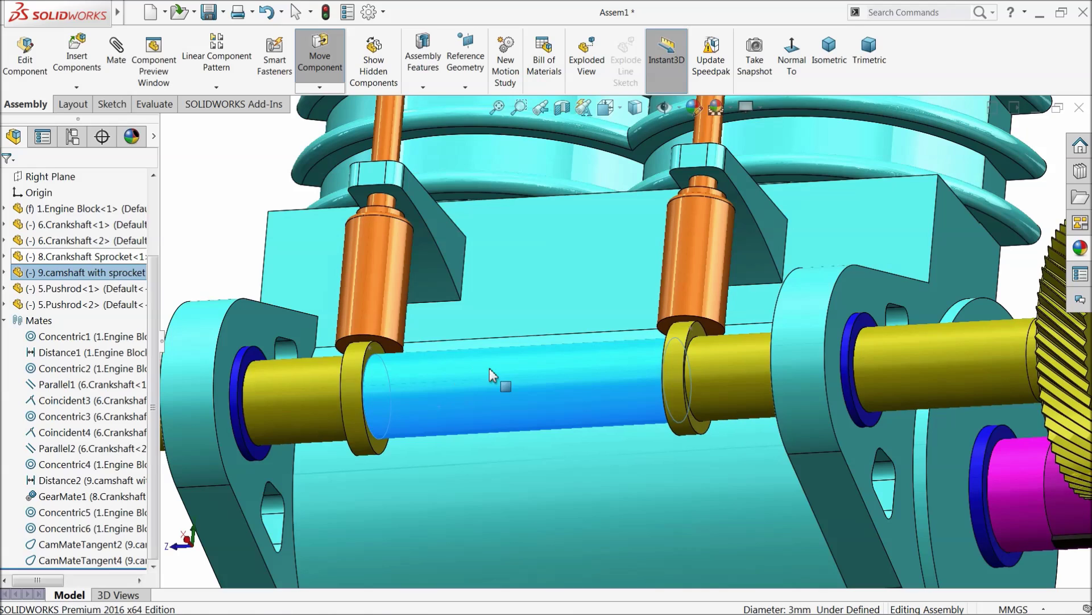
drag(459, 441, 531, 357)
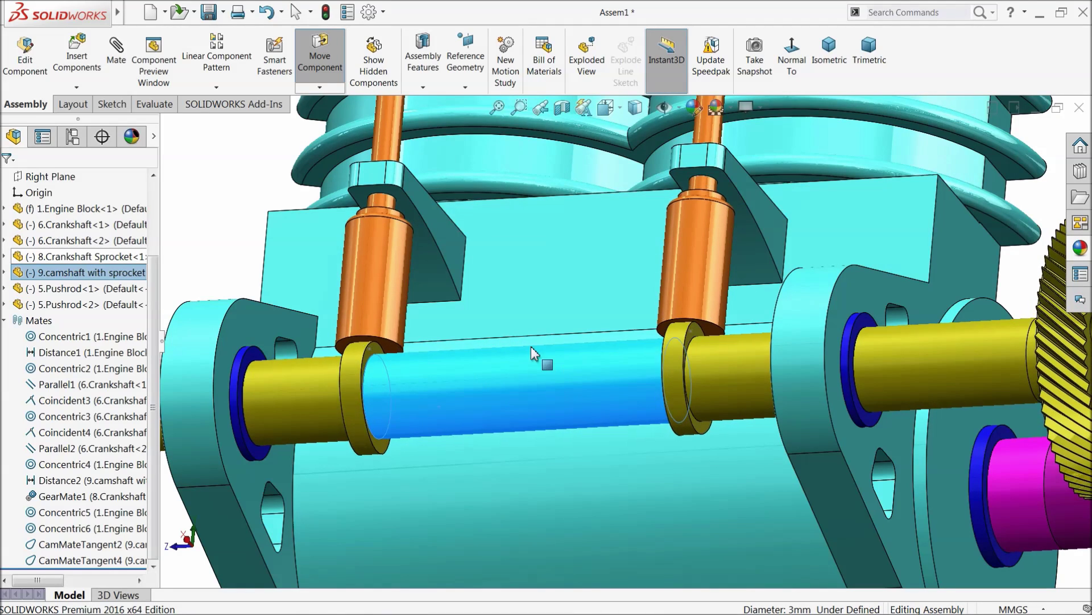
key(Escape)
scroll(545, 366, up, 4)
scroll(545, 366, up, 3)
middle_drag(545, 365, 499, 456)
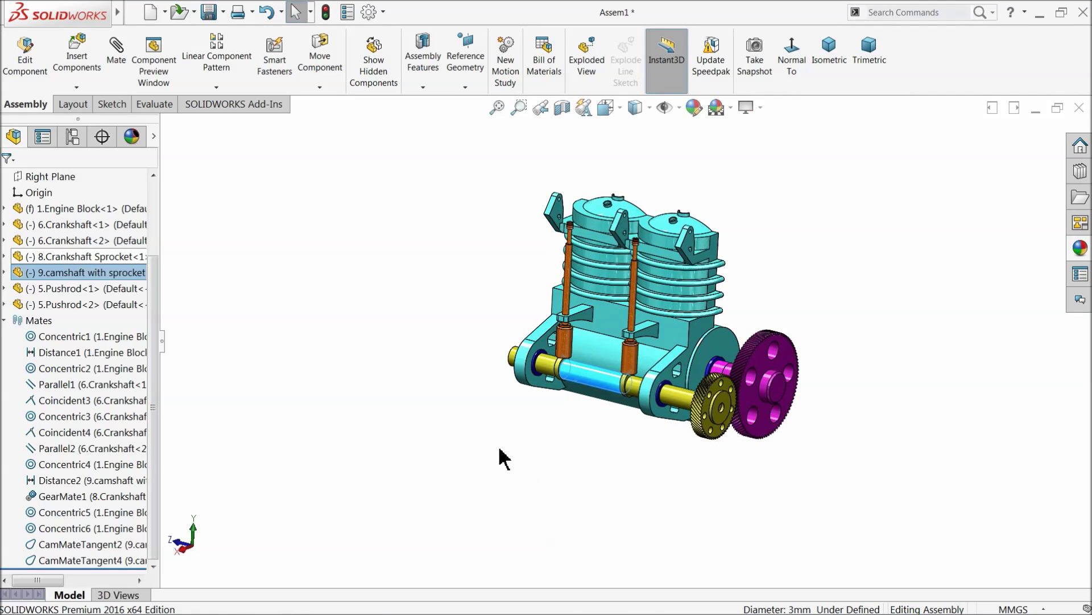
click(500, 455)
scroll(769, 359, down, 5)
drag(768, 358, 757, 335)
key(Escape)
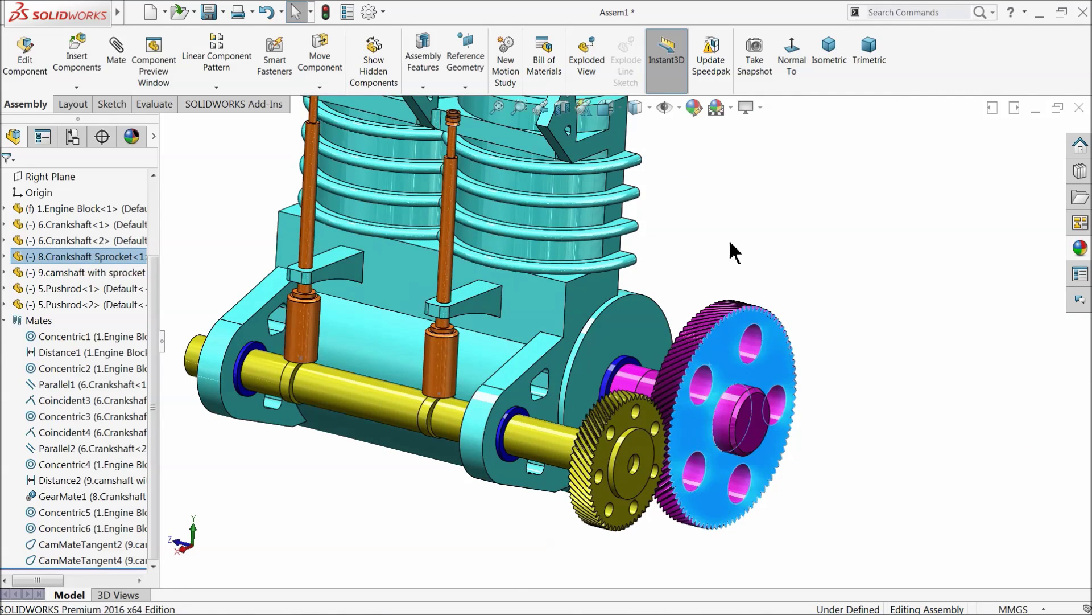
click(738, 226)
- Insert the 10.Arbor part into the assembly and place it above the engine block's cylinder heads
scroll(649, 295, up, 3)
middle_drag(532, 293, 530, 228)
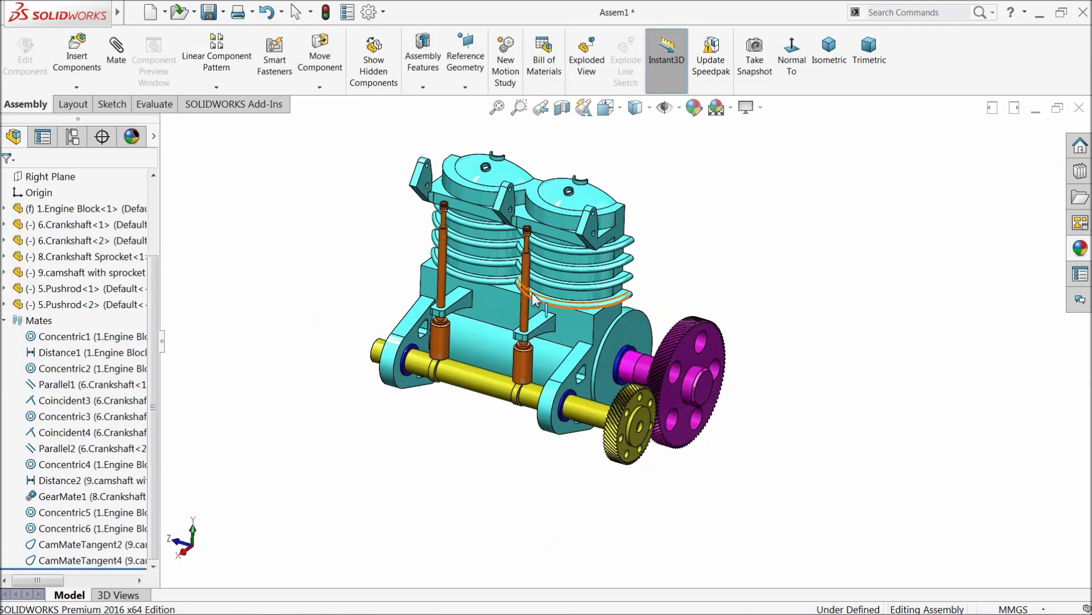
scroll(529, 219, down, 3)
scroll(685, 355, down, 2)
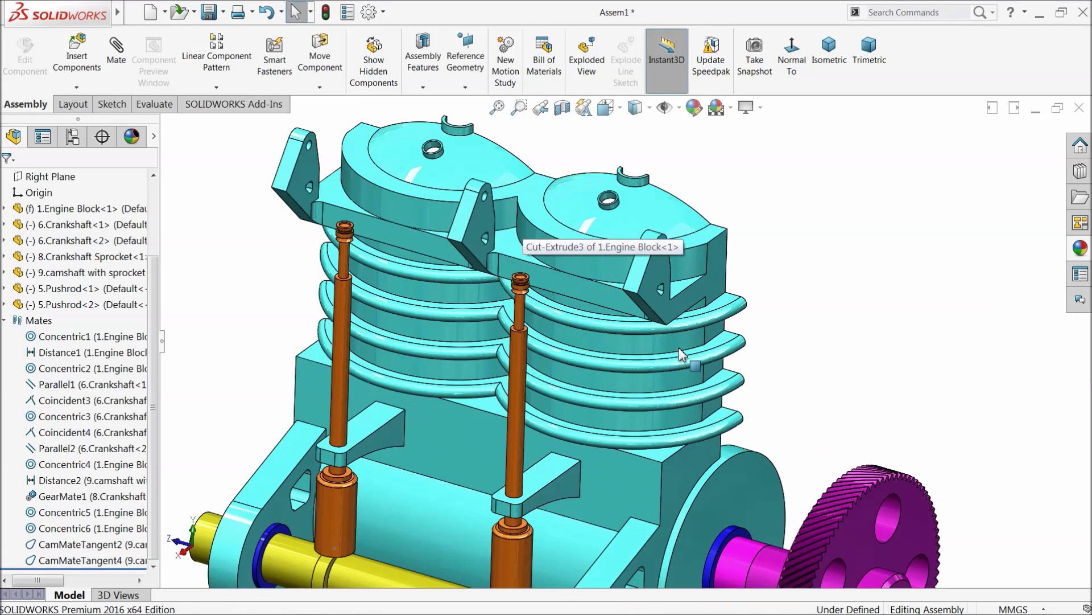
click(4, 320)
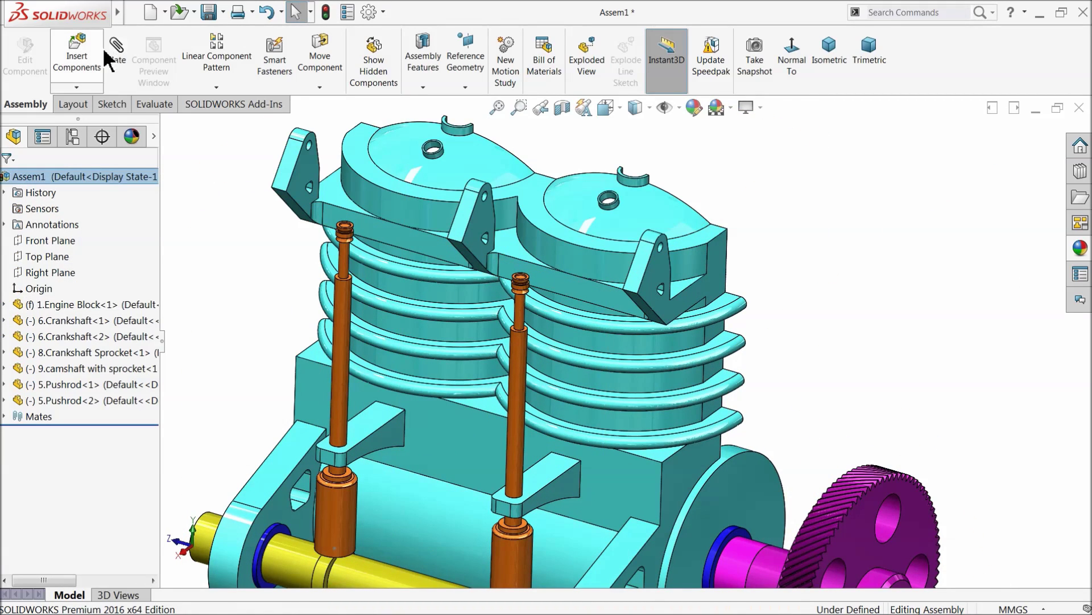
click(77, 56)
click(68, 464)
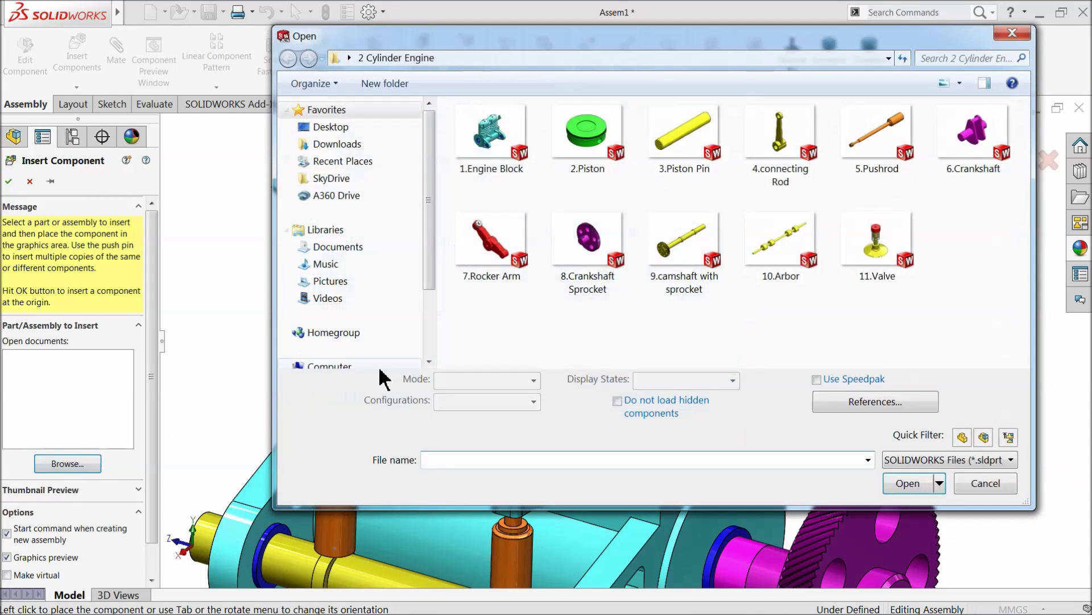
click(765, 254)
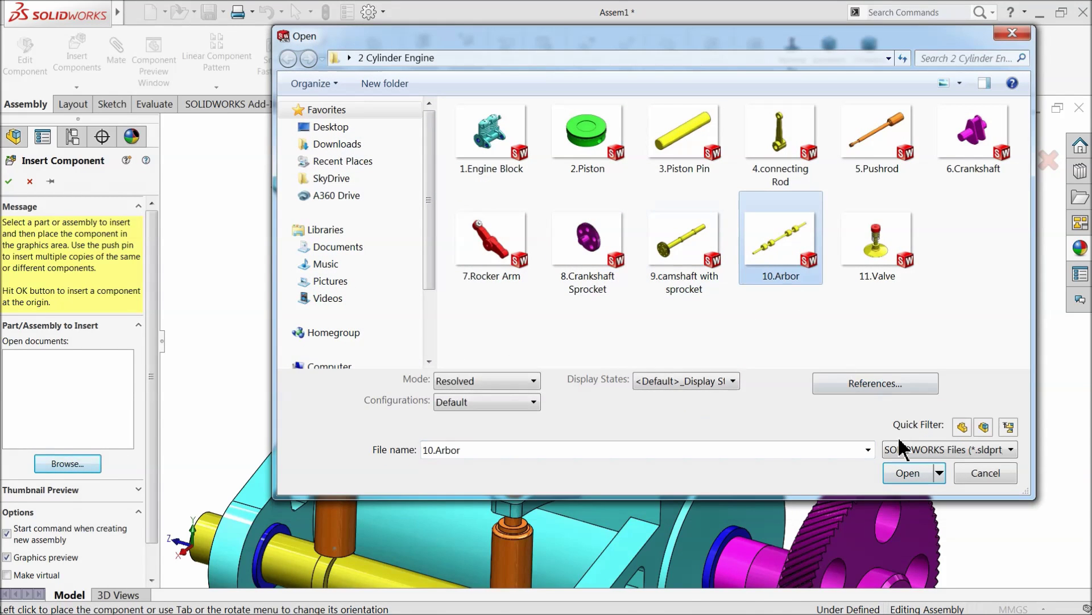
click(907, 482)
scroll(581, 237, down, 4)
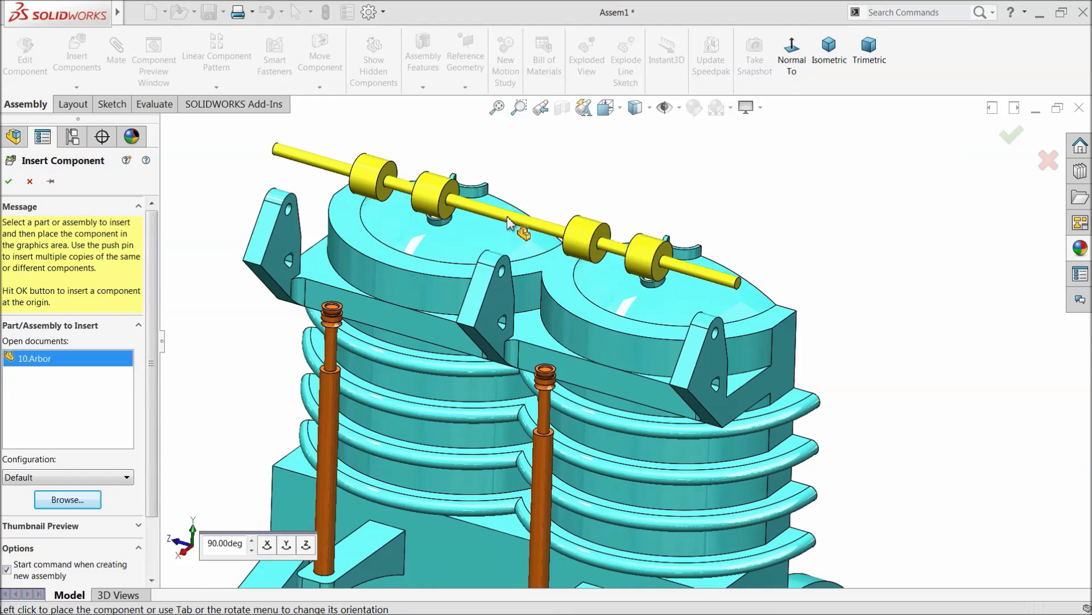
click(566, 237)
scroll(566, 238, up, 3)
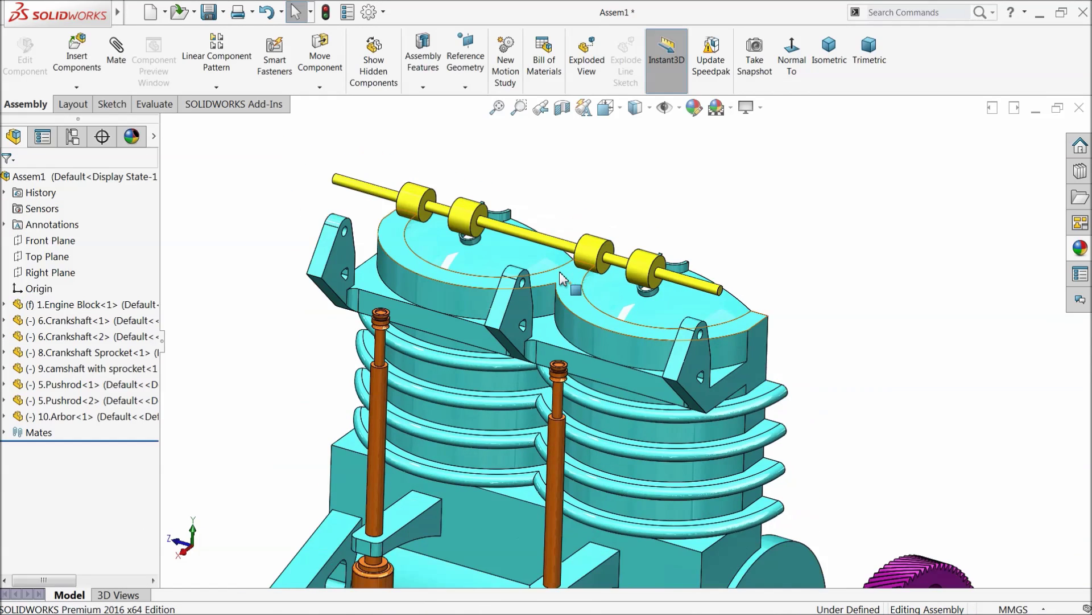
- Add a concentric mate between the arbor's shaft and the upper hole of the engine block's end bracket
scroll(588, 277, down, 4)
click(116, 50)
scroll(347, 233, down, 2)
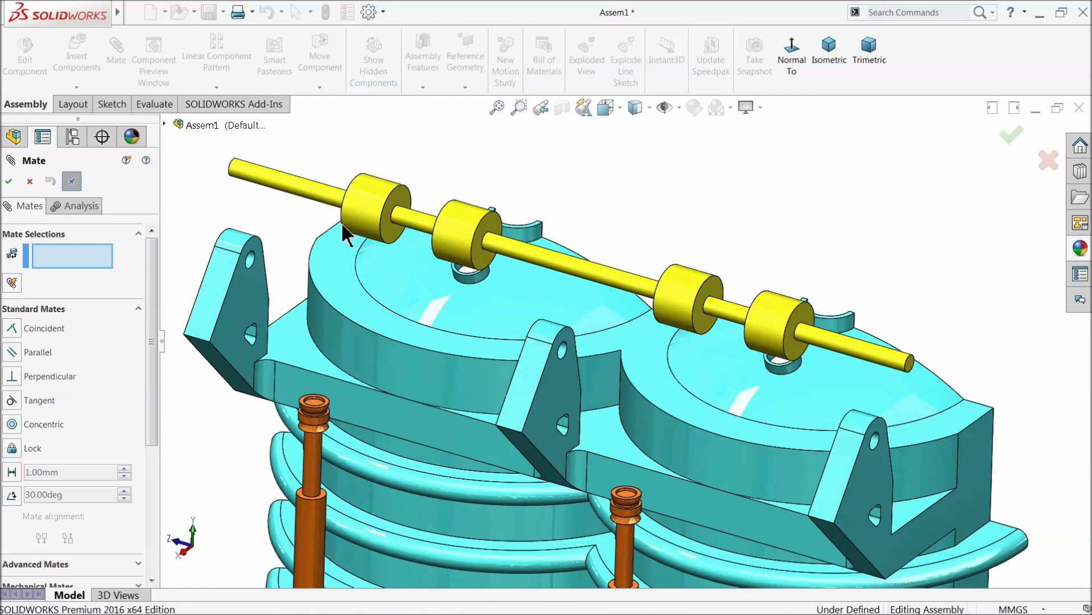
click(316, 199)
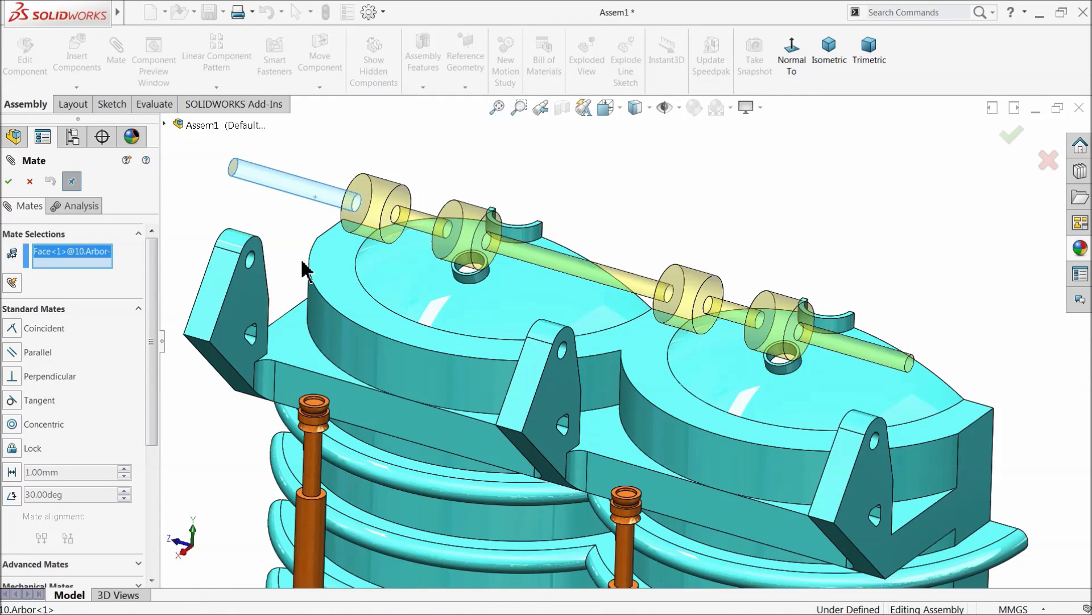
click(252, 263)
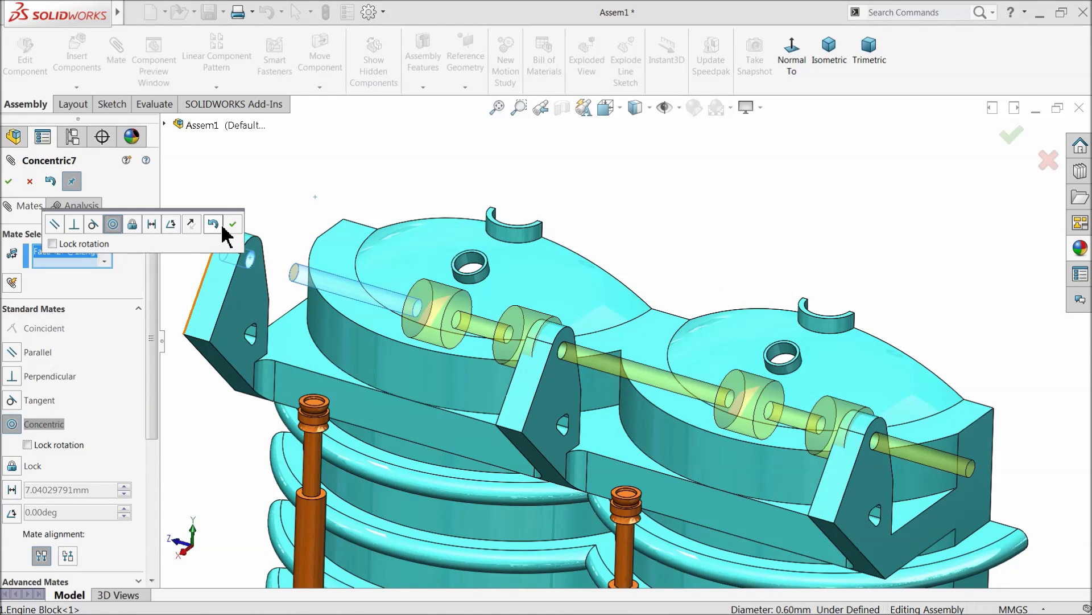
click(225, 227)
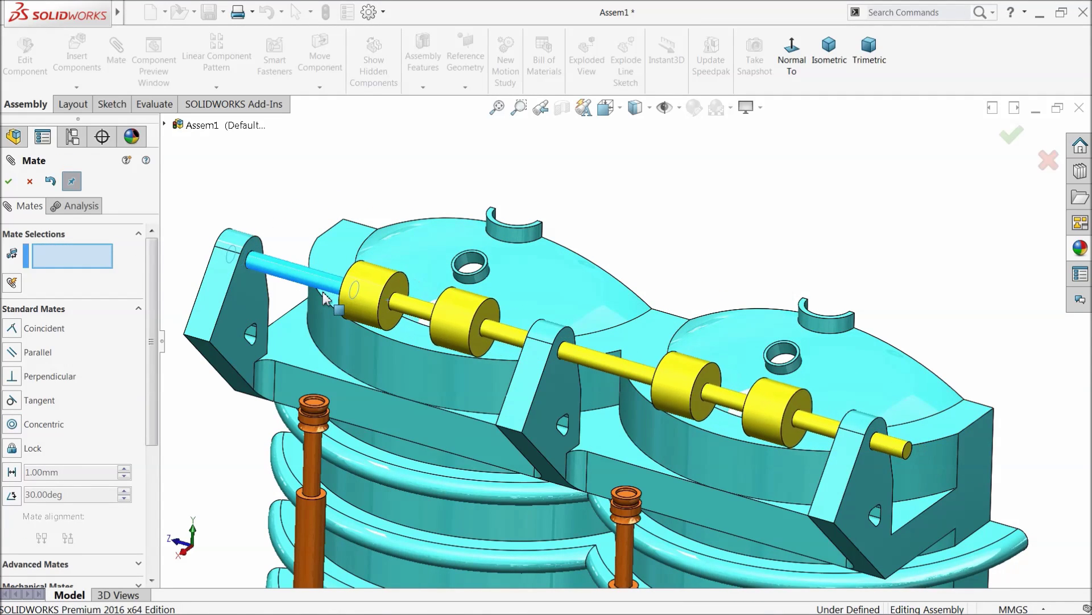
- Add a distance mate between the arbor's end face and the outer face of the engine block's end bracket, accepting the existing offset
middle_drag(324, 295, 454, 437)
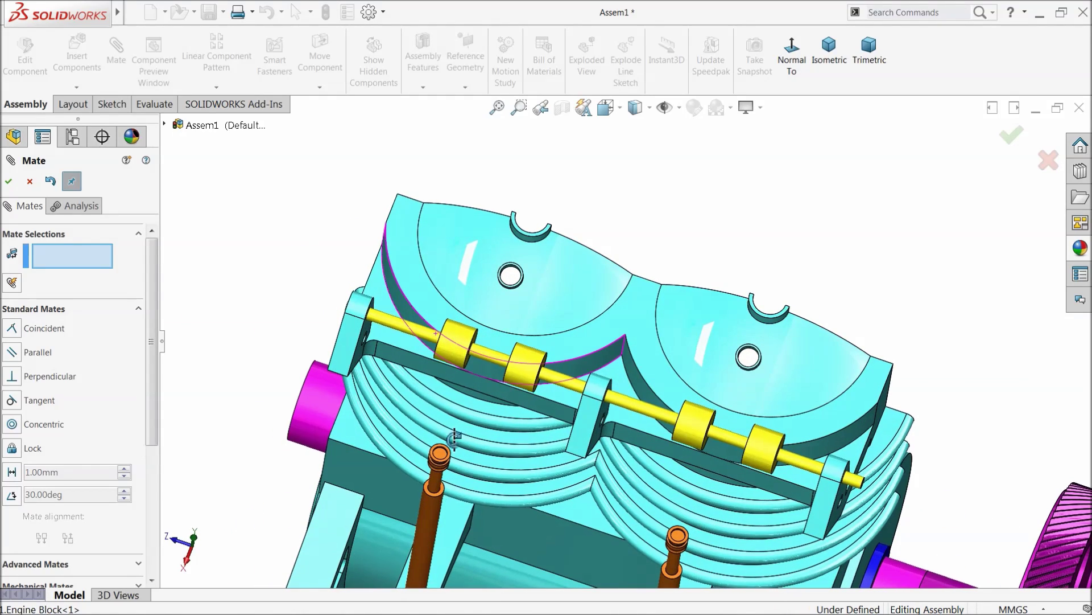
middle_drag(460, 367, 486, 425)
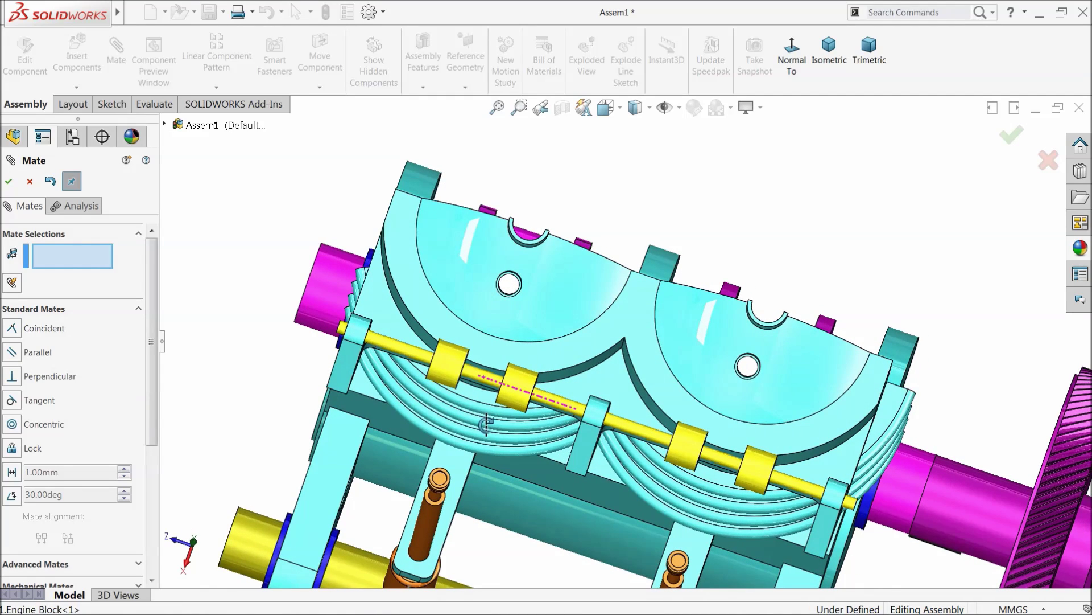
scroll(492, 387, down, 2)
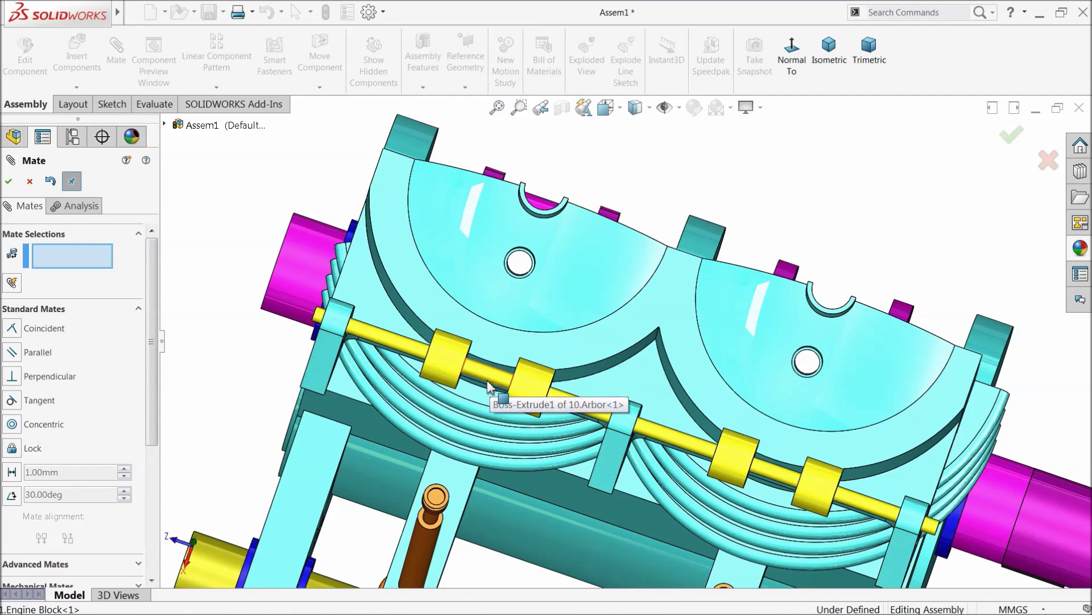
scroll(344, 356, down, 2)
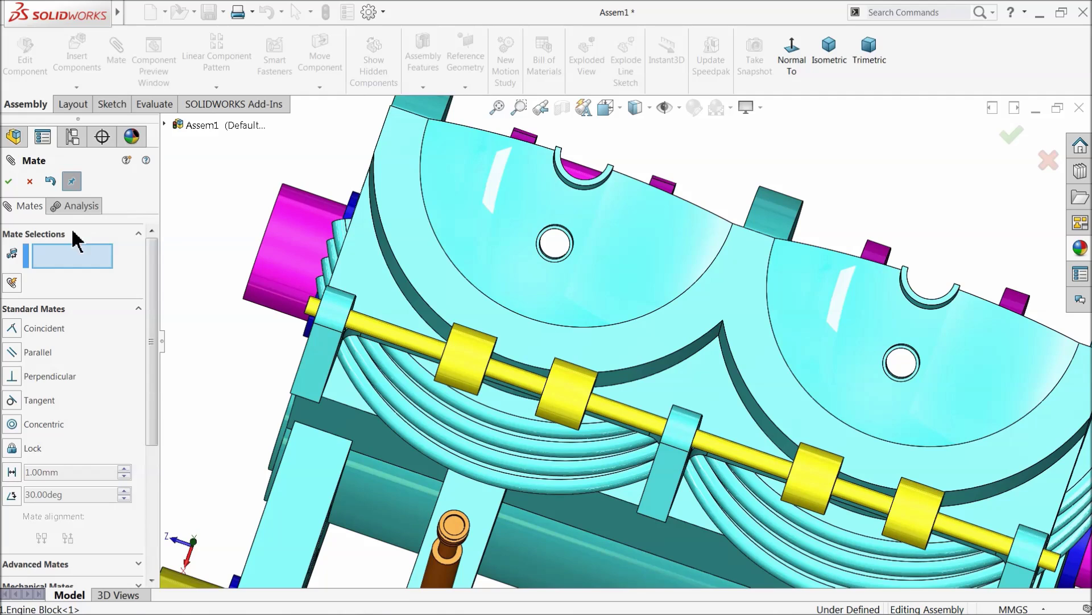
middle_drag(265, 347, 293, 370)
scroll(340, 332, down, 4)
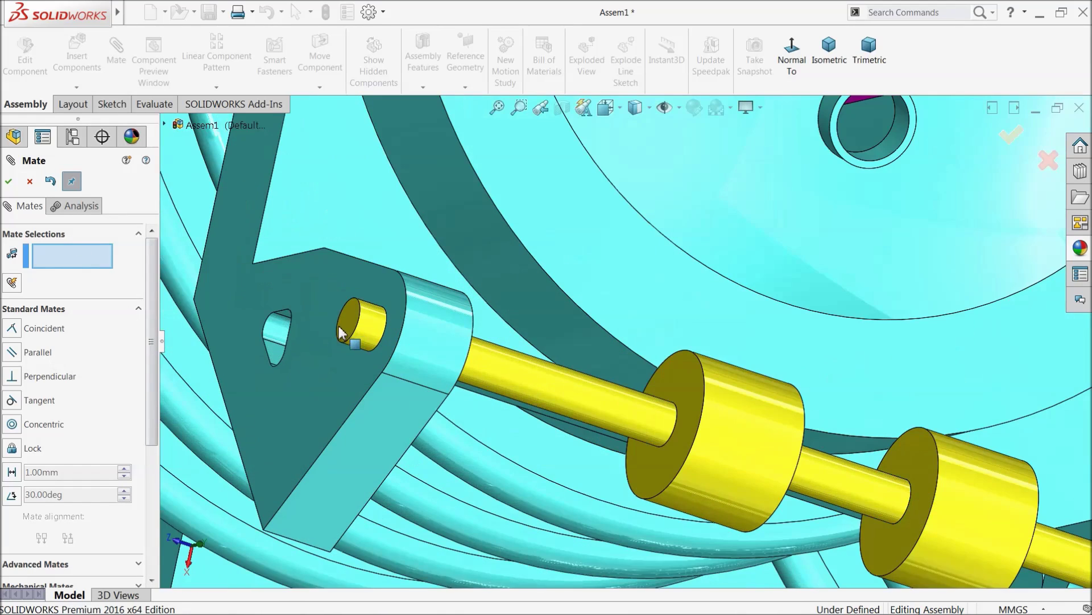
click(354, 329)
click(320, 292)
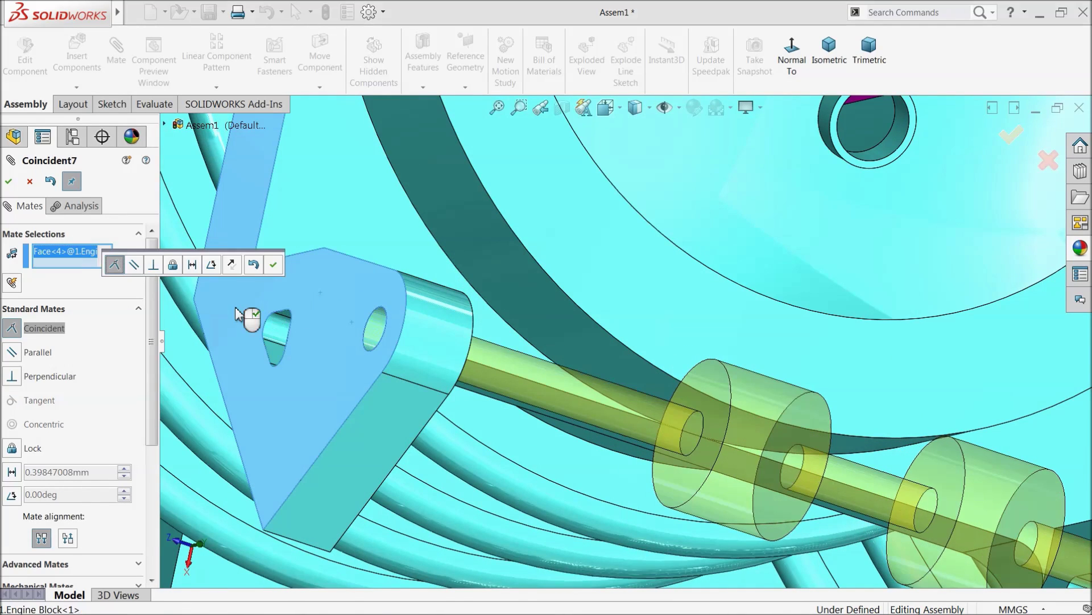
click(193, 264)
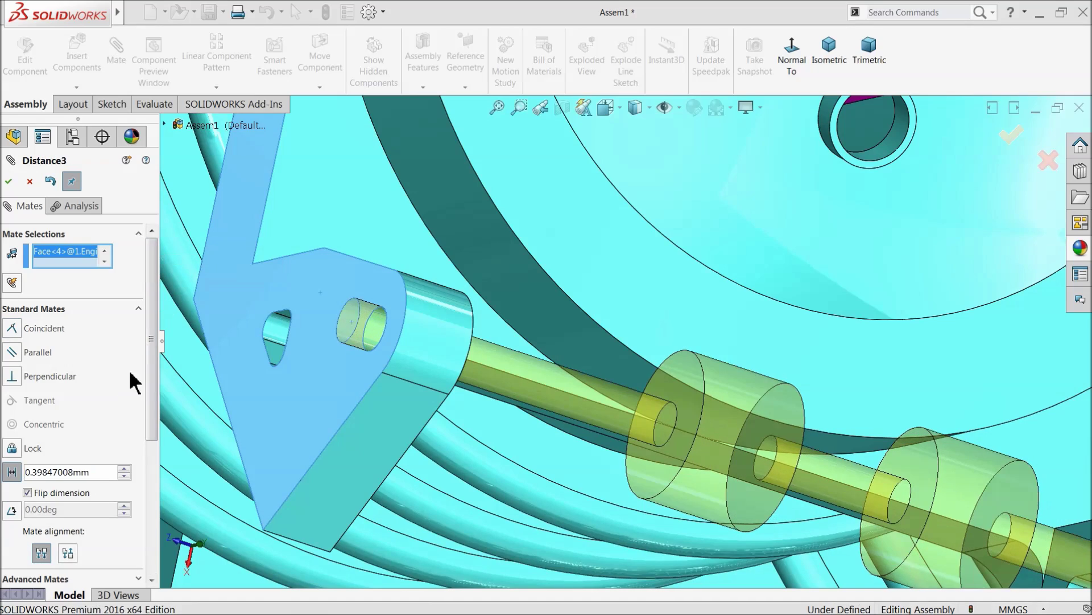
key(Return)
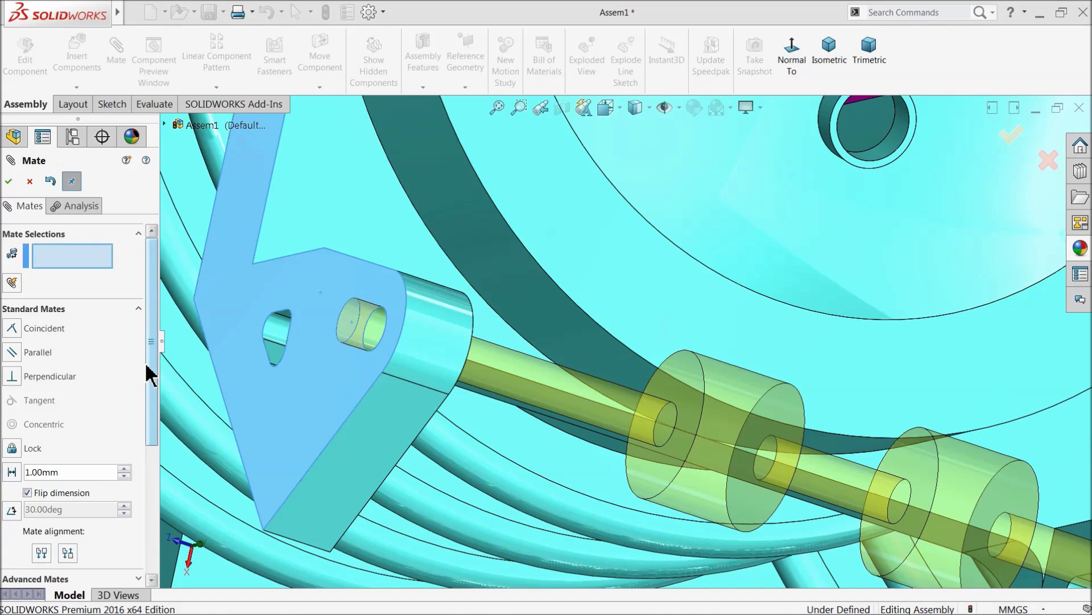
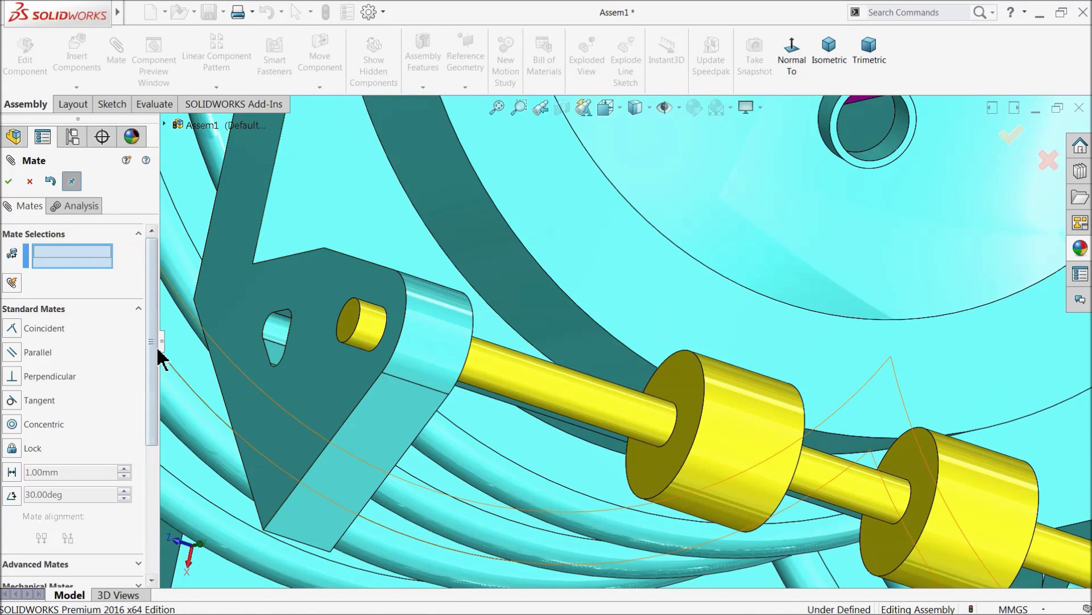
- Edit the arbor's distance mate to the engine block and set its distance to 0.15 mm
click(30, 182)
click(5, 432)
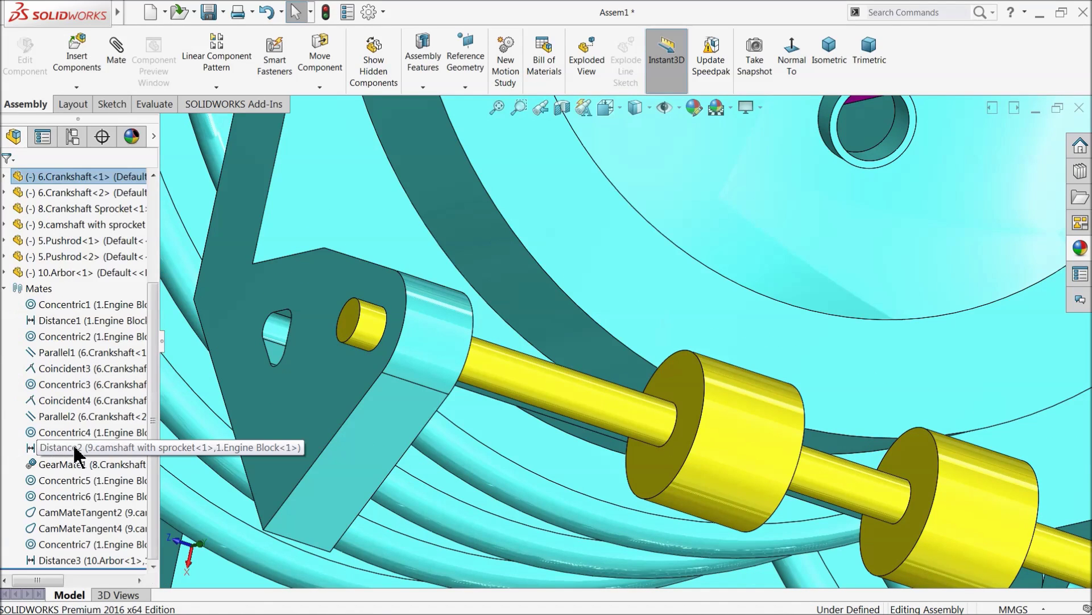
click(39, 574)
click(44, 530)
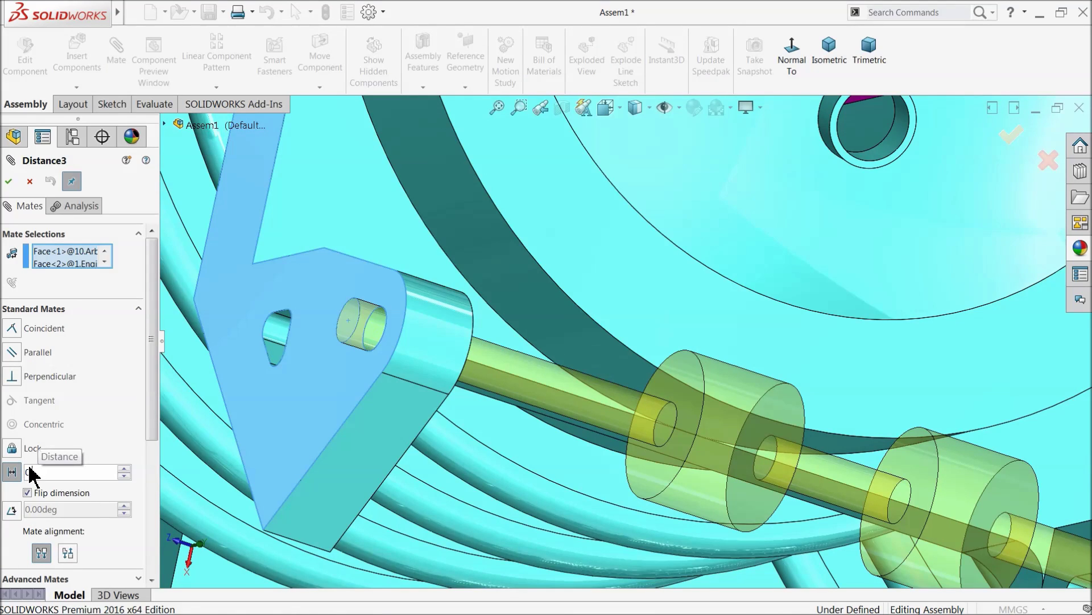
key(Return)
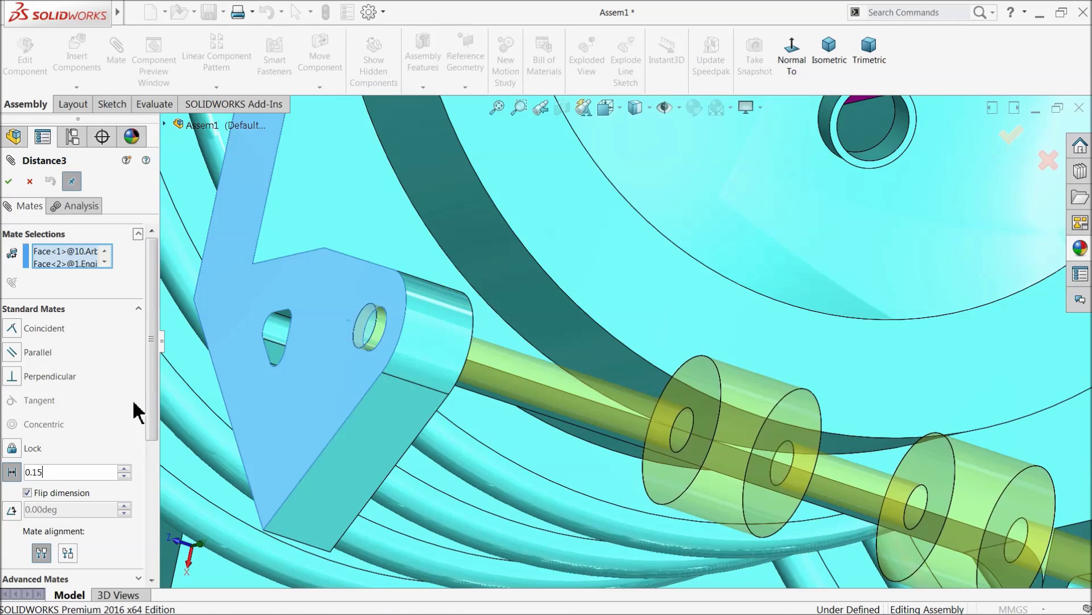
click(9, 181)
- Delete the distance mate between the arbor and the engine block, and leave the Mate command
scroll(287, 244, up, 6)
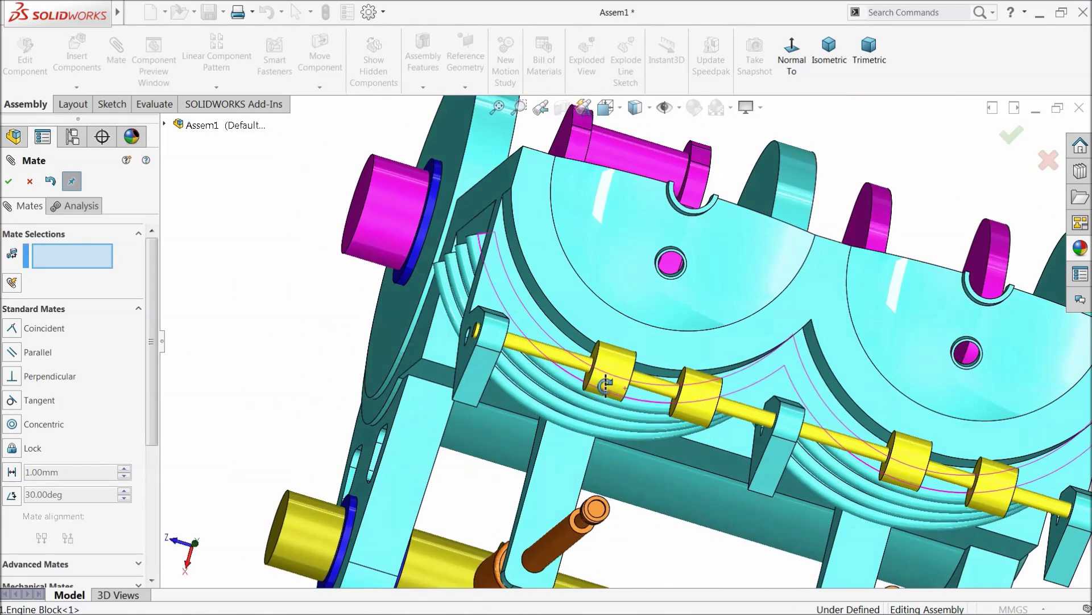
middle_drag(606, 386, 599, 353)
scroll(740, 359, up, 3)
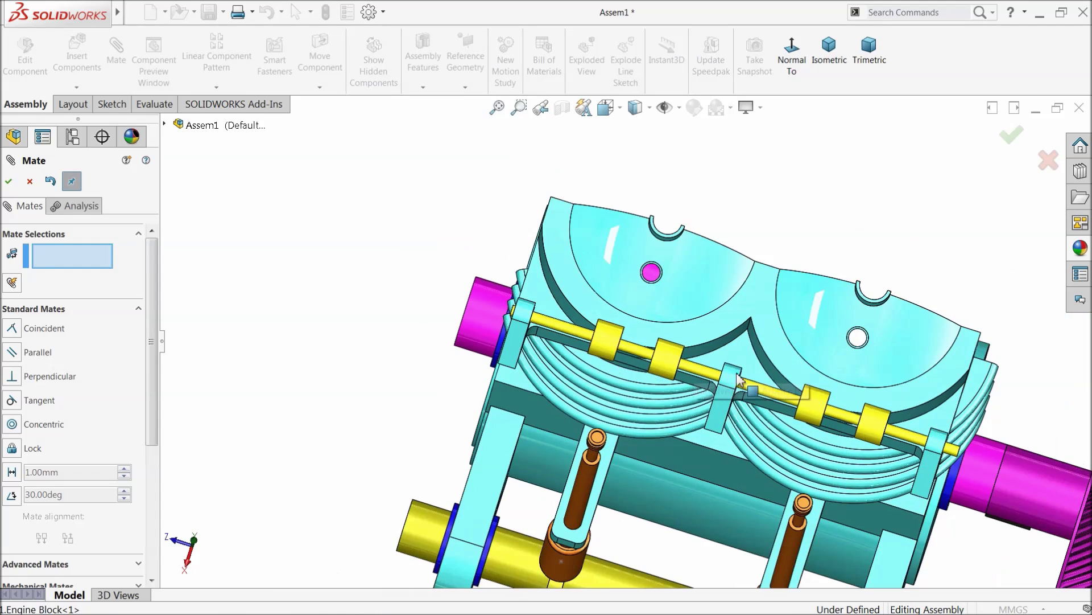
scroll(838, 351, down, 6)
middle_drag(827, 376, 829, 373)
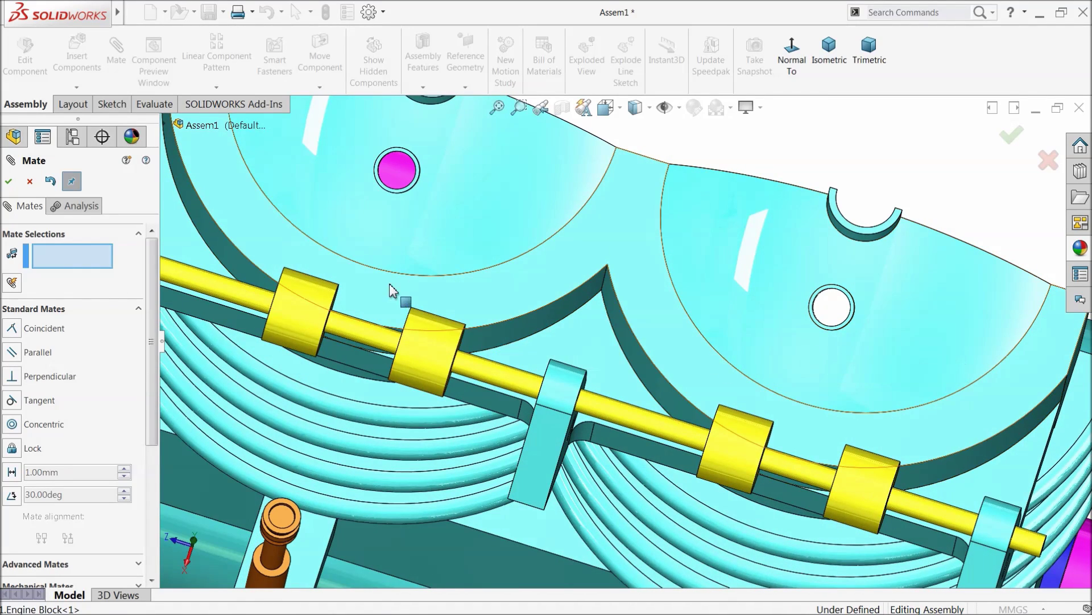
scroll(367, 312, up, 4)
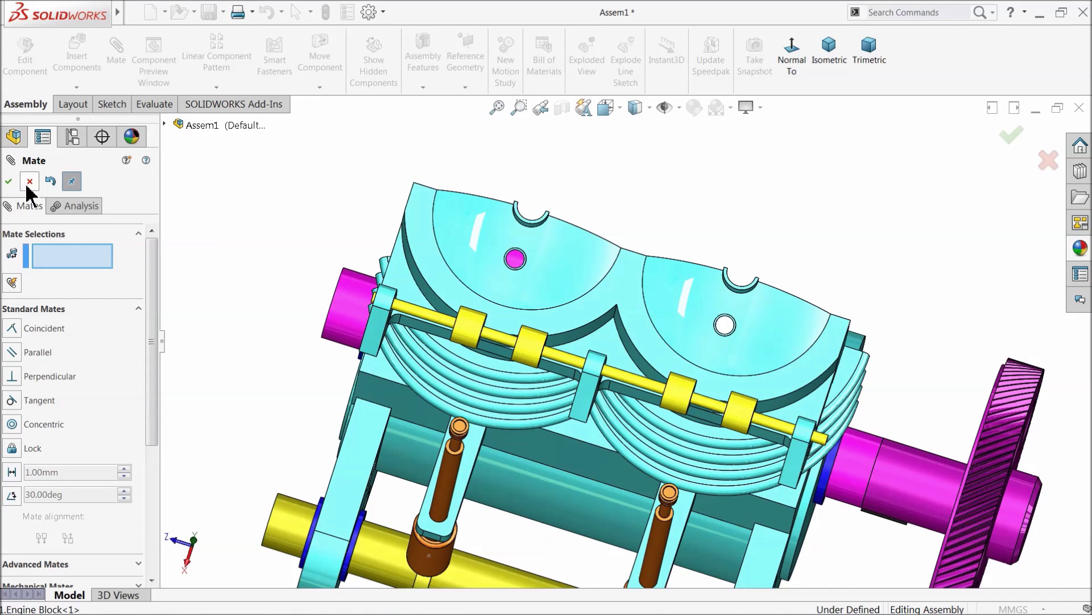
drag(149, 327, 164, 461)
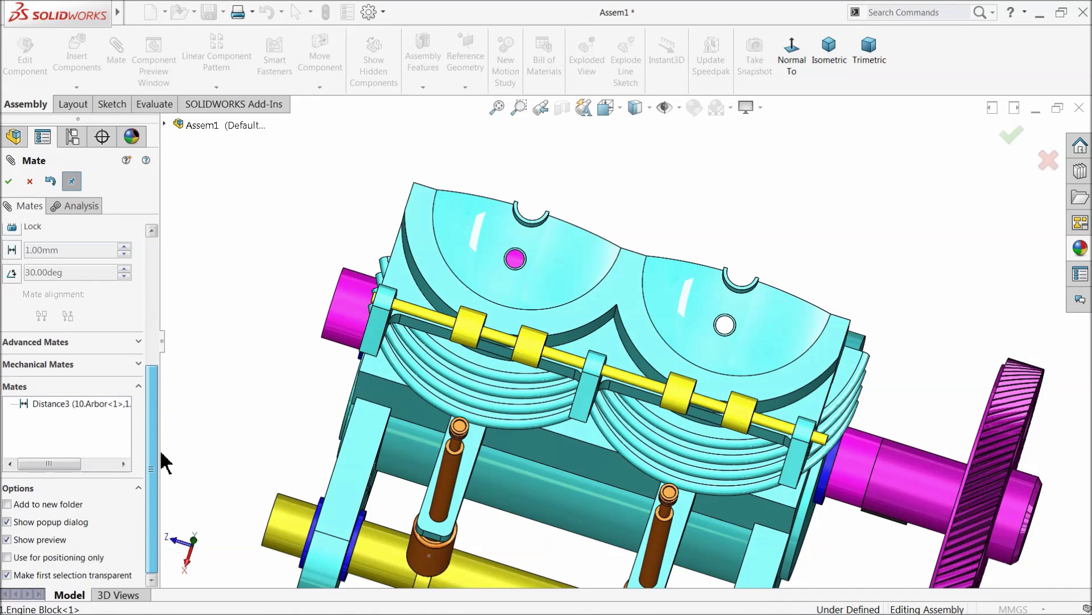
click(87, 405)
right_click(91, 403)
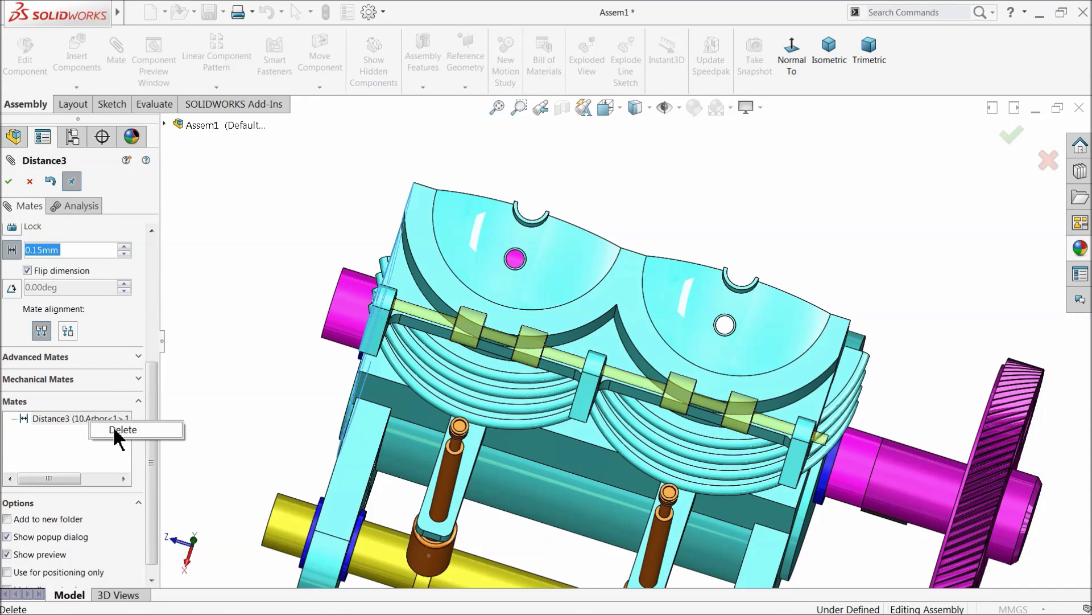
click(112, 426)
click(29, 182)
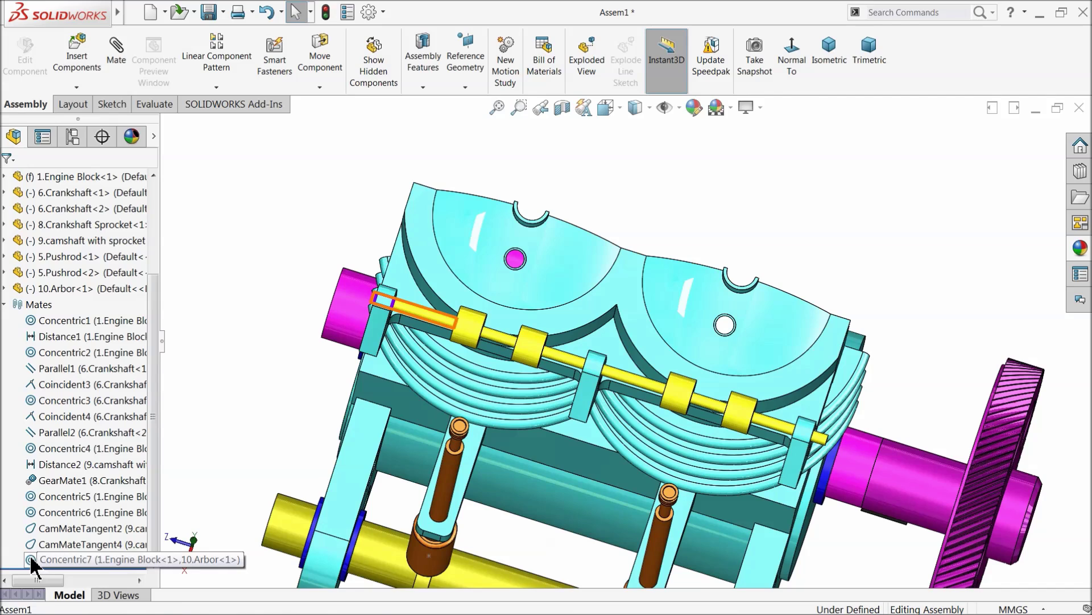
- Flip the mate alignment of the arbor's concentric mate with the engine block, and slide the arbor back into the brackets
click(66, 559)
click(53, 525)
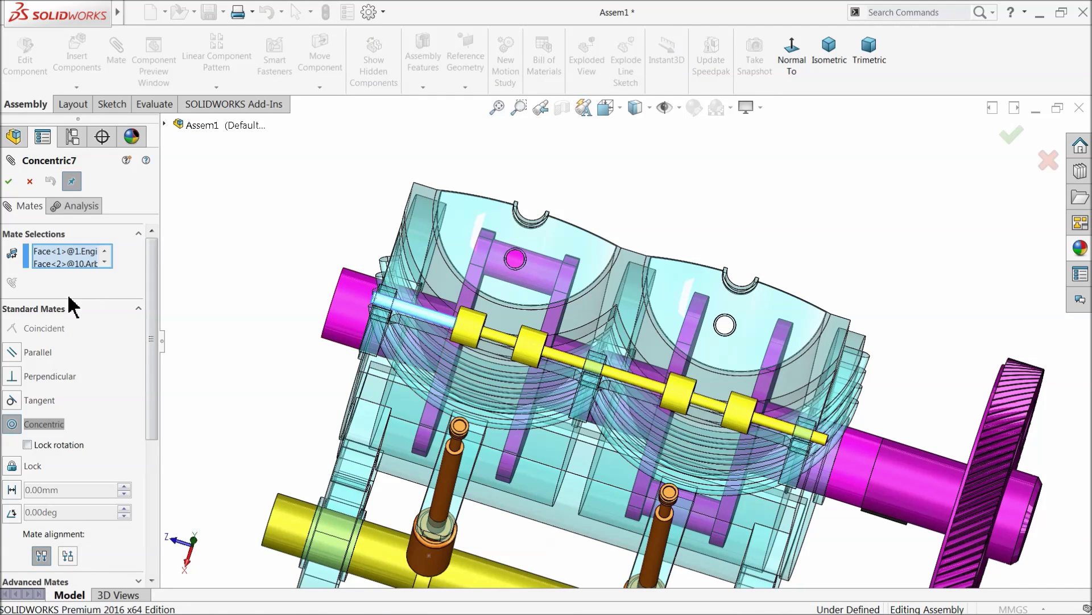
click(62, 555)
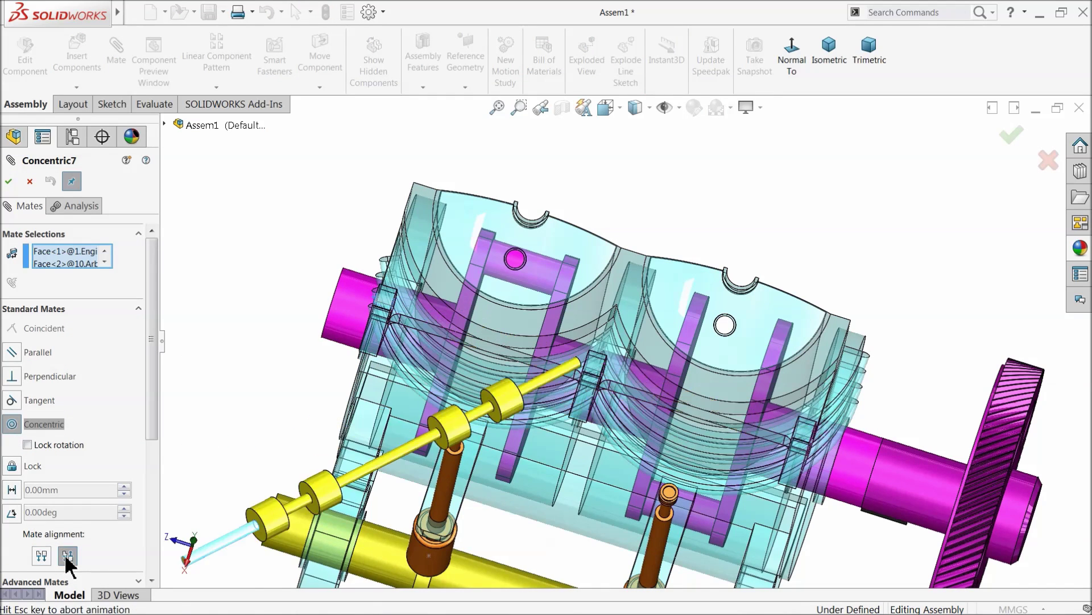
click(8, 181)
drag(271, 276, 749, 377)
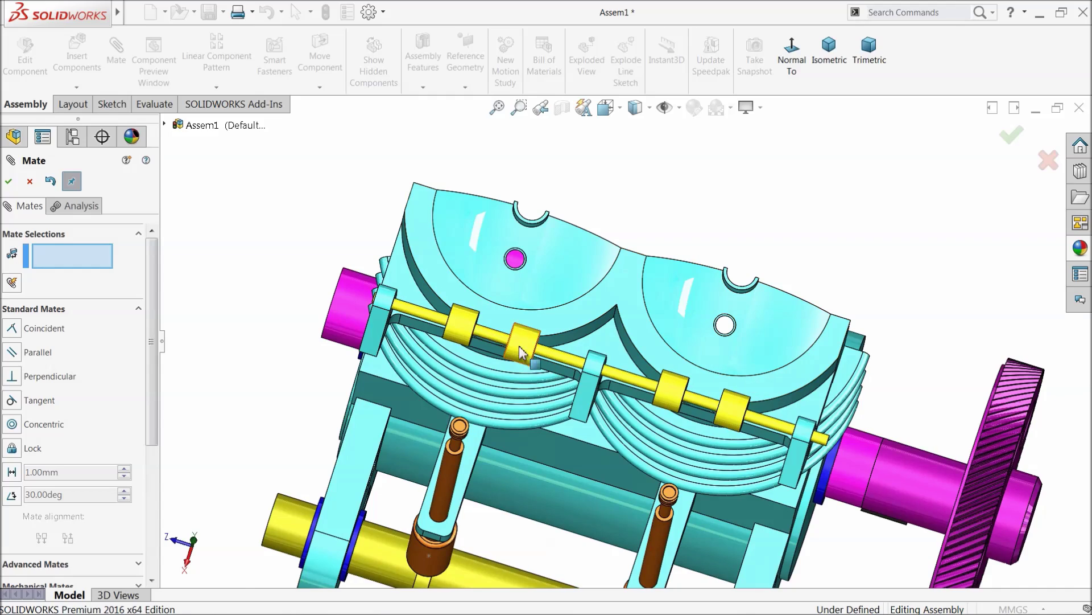
- Add a 0.15 mm distance mate between the arbor's end face and the outer face of the engine block's end bracket
scroll(519, 352, down, 5)
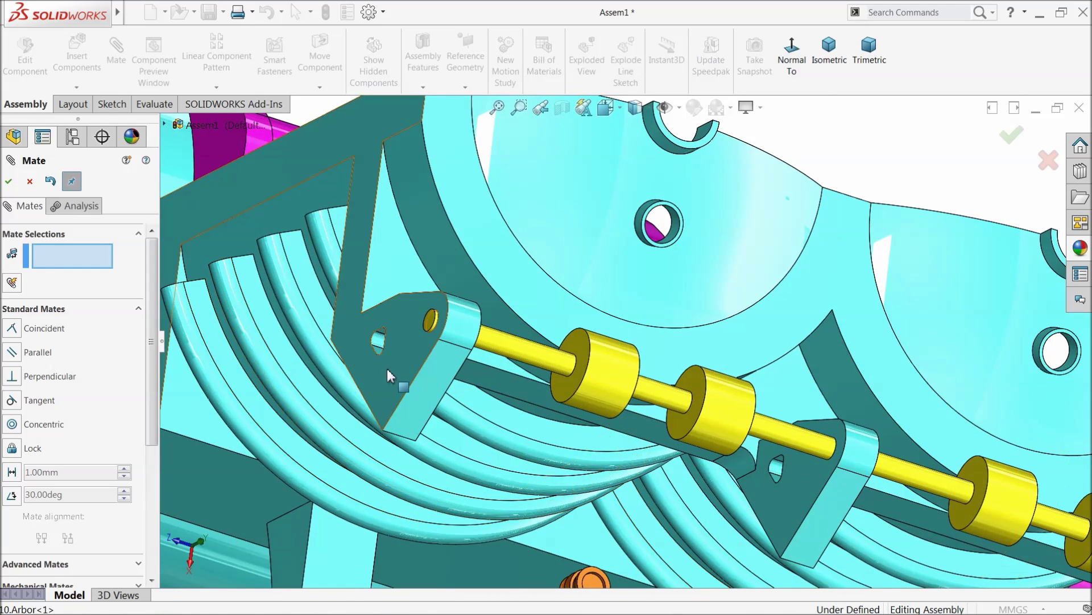
scroll(408, 353, down, 2)
click(428, 337)
click(460, 310)
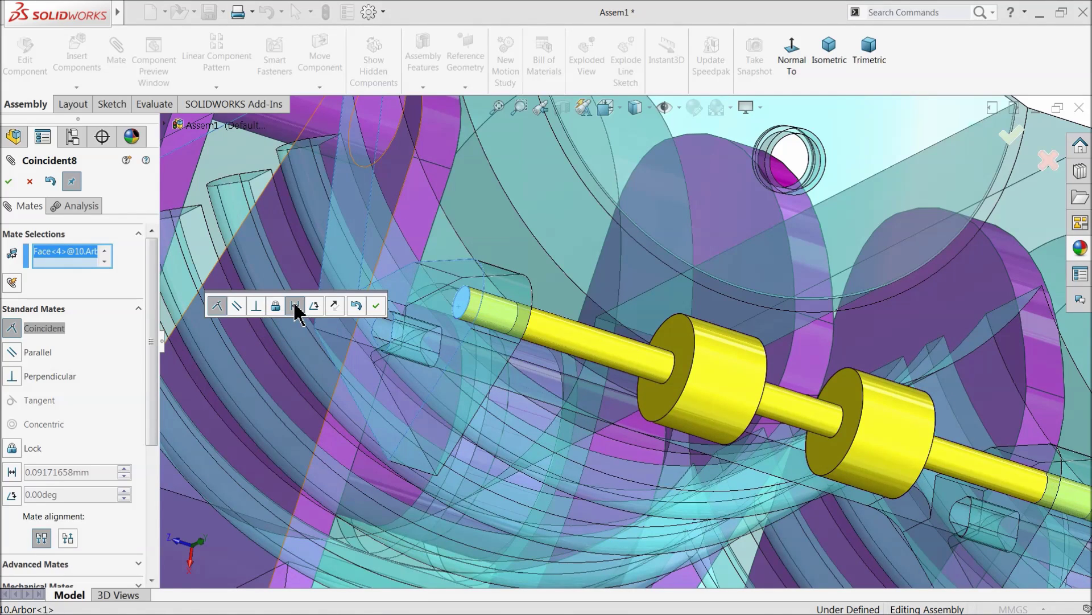
click(296, 307)
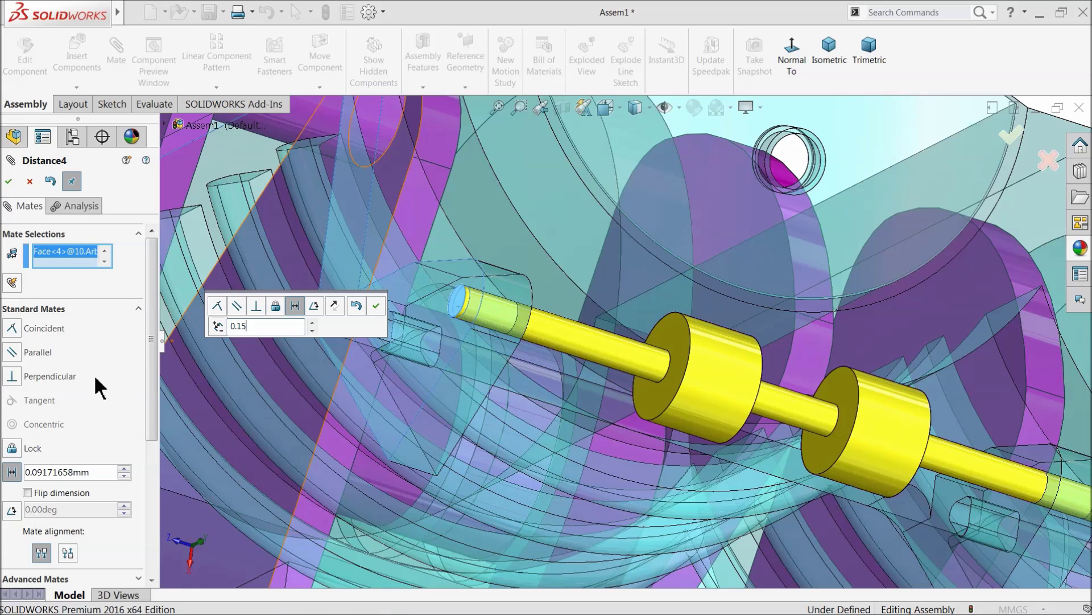
text(0.15)
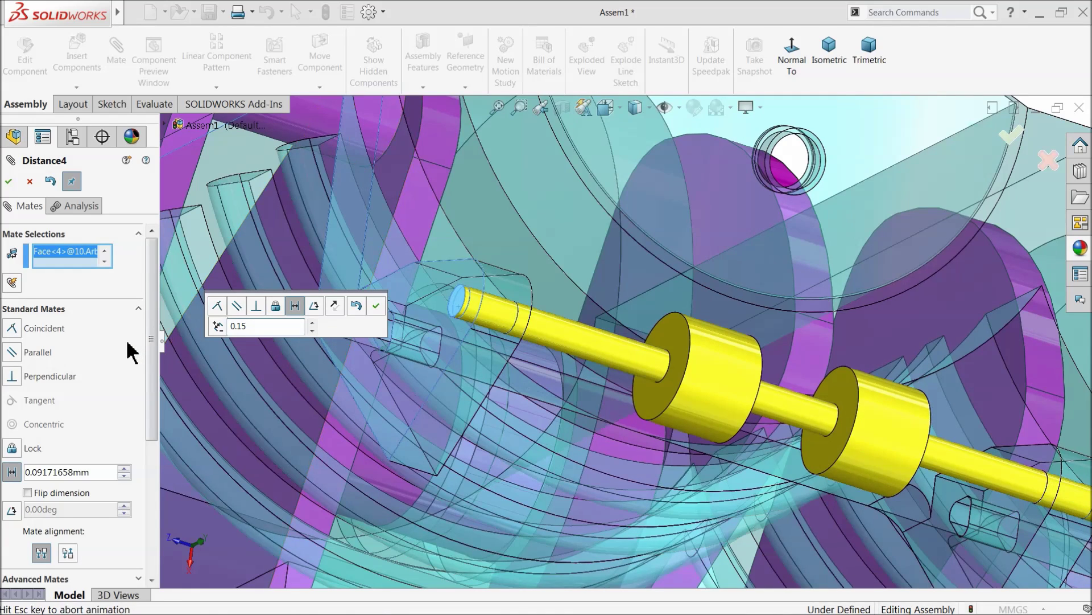
key(Return)
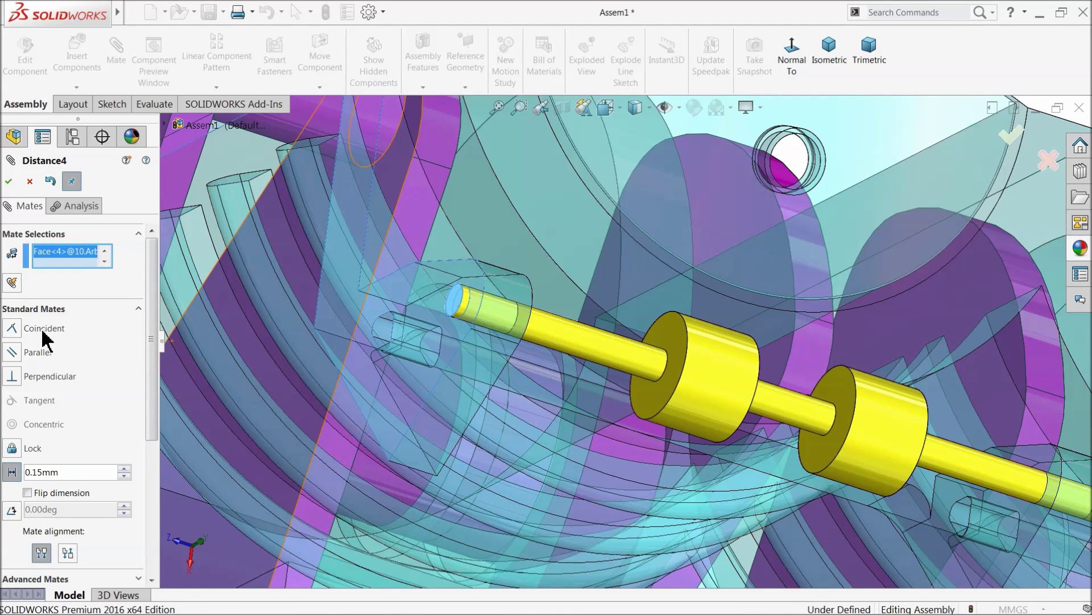
click(9, 181)
scroll(479, 319, up, 5)
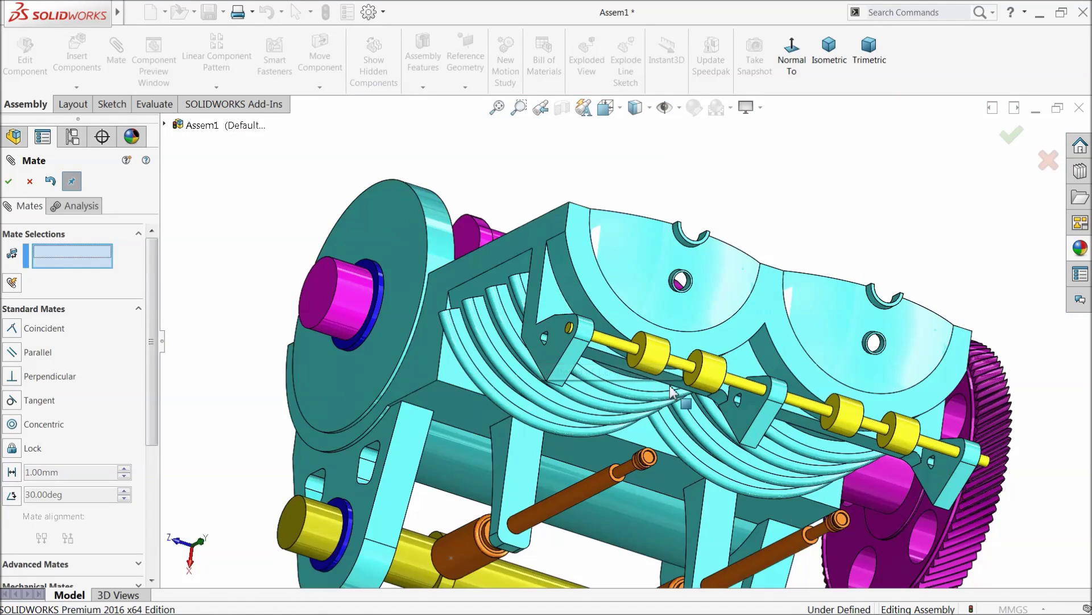
scroll(633, 370, down, 4)
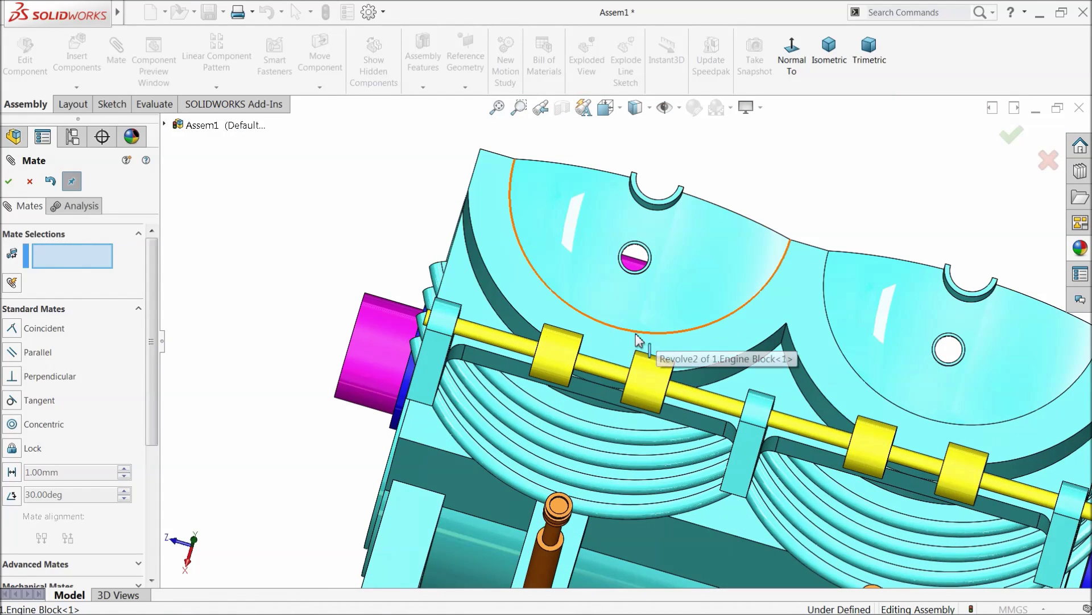
click(10, 182)
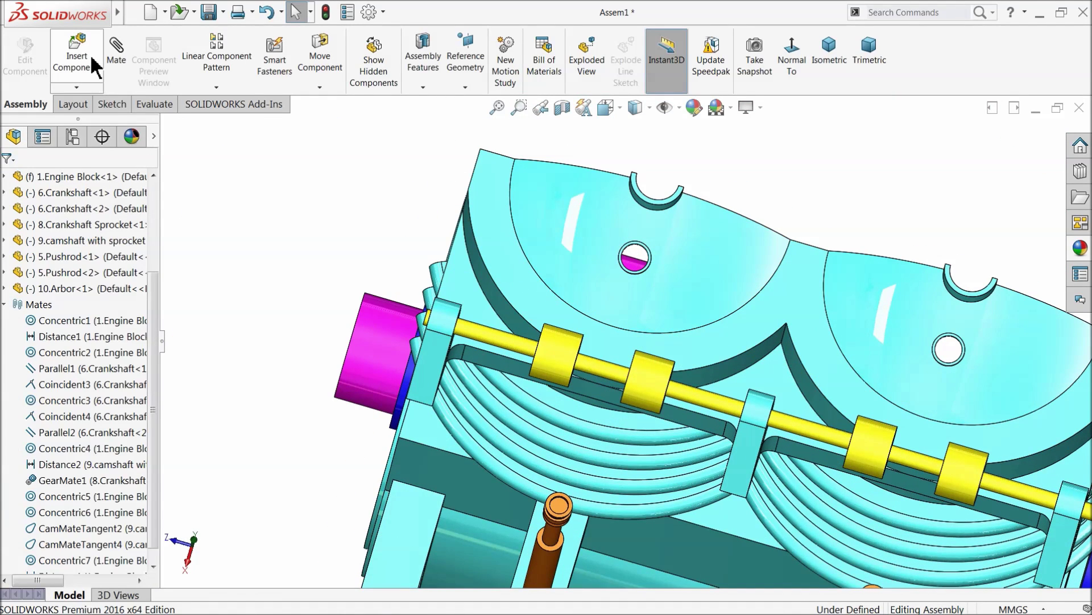
- Insert the 7.Rocker Arm part and place it in the free space beside the engine block
click(5, 305)
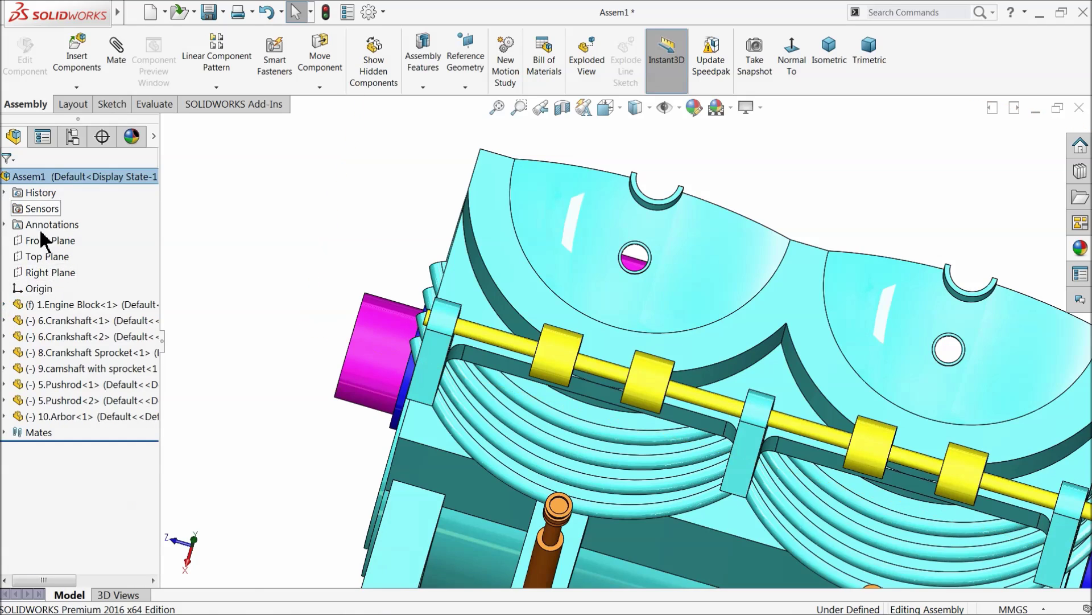
click(77, 54)
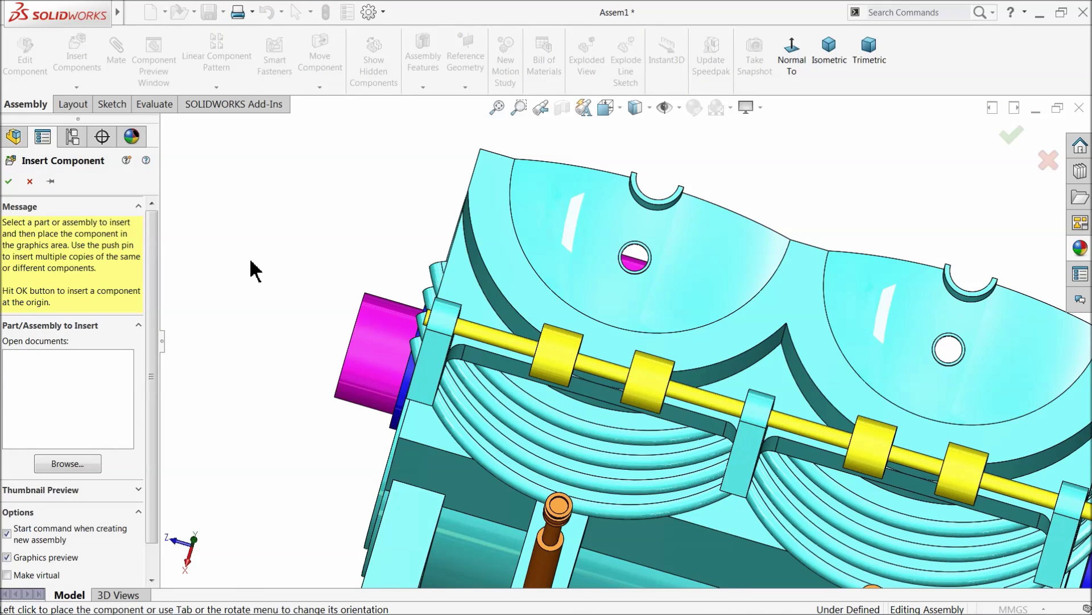
click(76, 464)
click(508, 248)
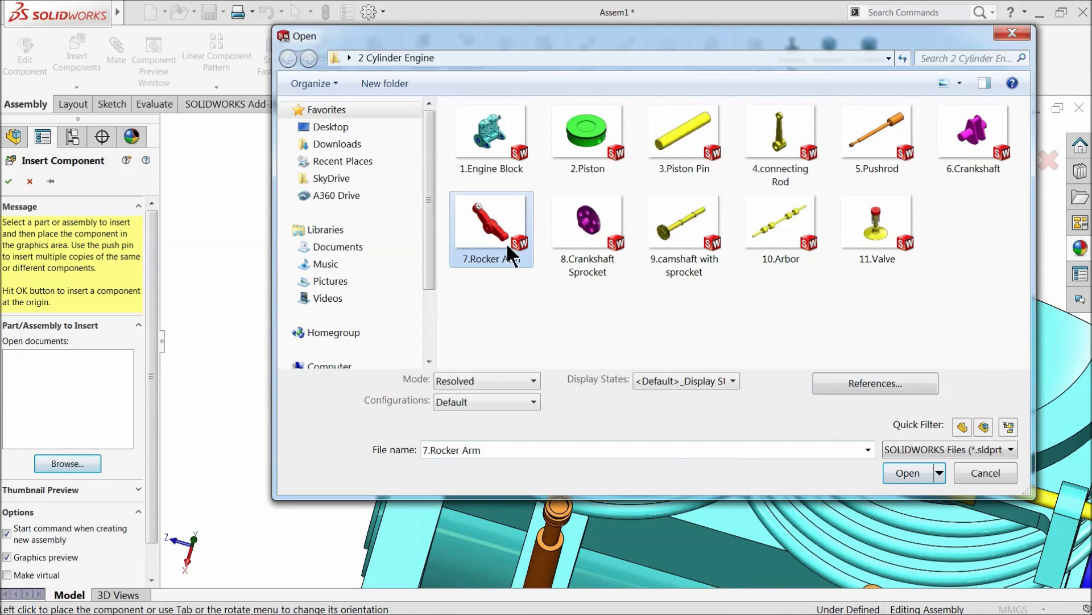
click(914, 480)
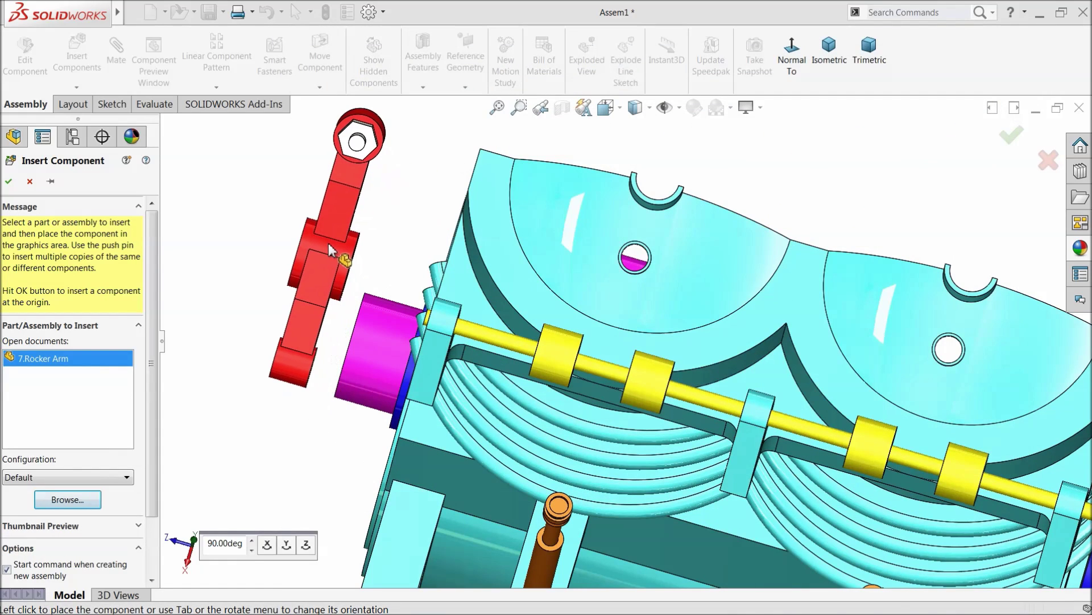
click(216, 318)
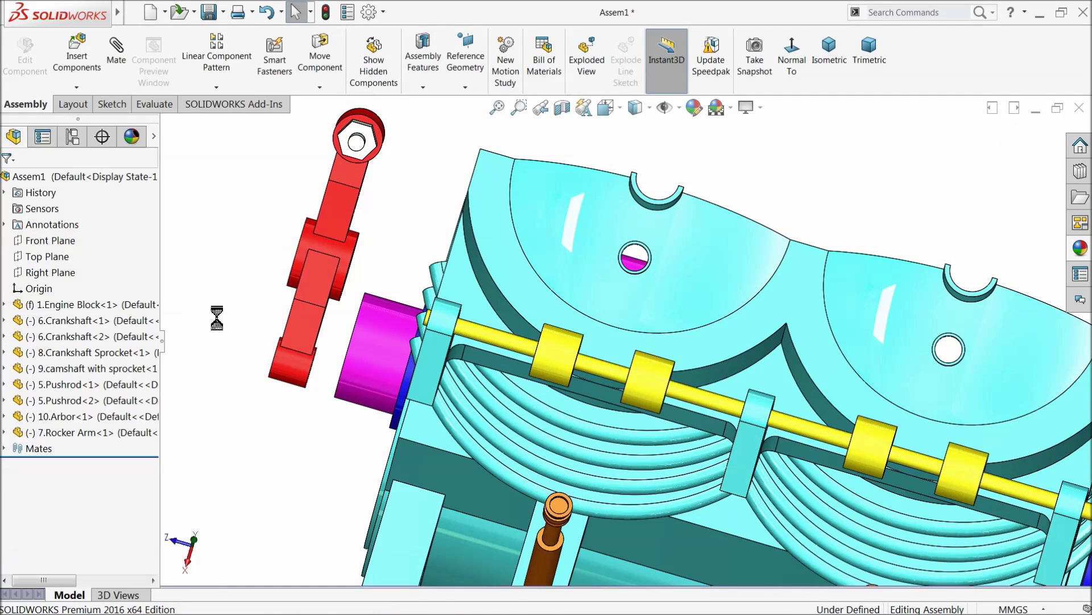
- Insert a second copy of 7.Rocker Arm next to the first one
click(85, 68)
click(69, 463)
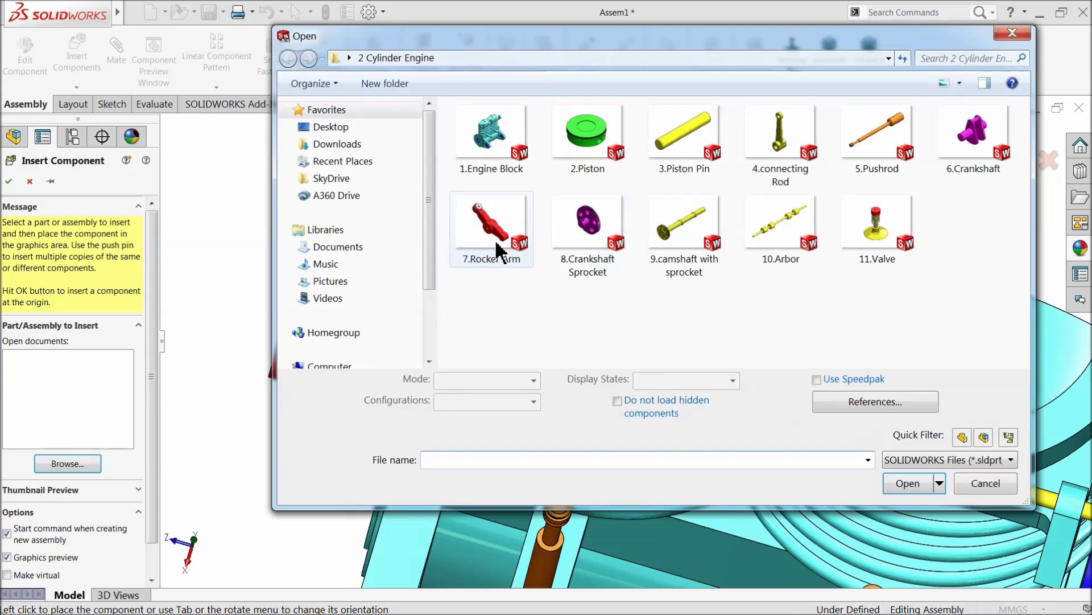
click(491, 225)
click(908, 473)
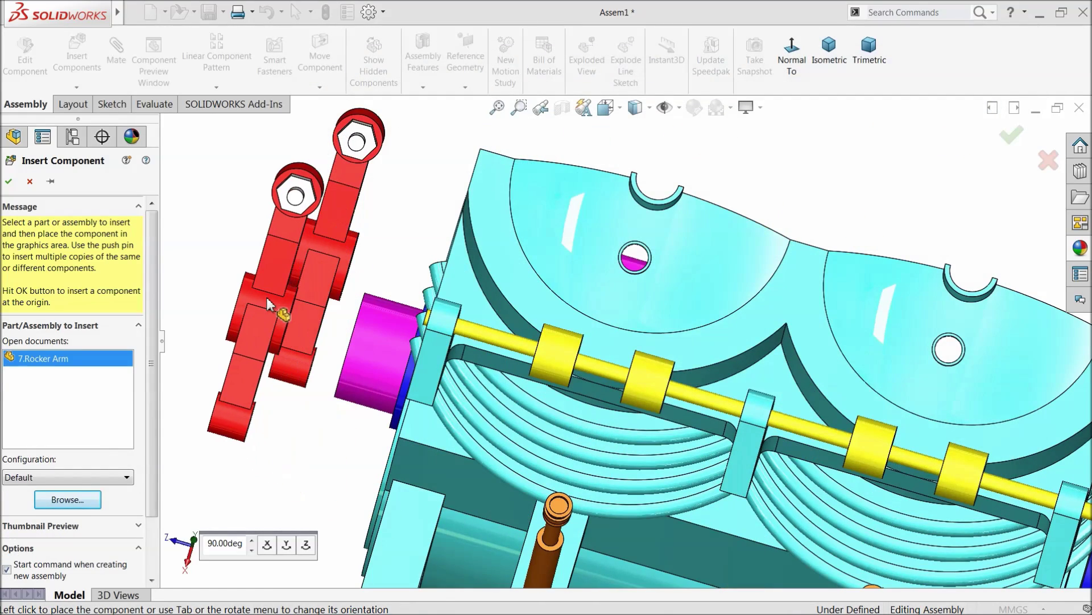
click(336, 319)
- Move both rocker arms across to the arbor side of the engine block, near the pushrod ends
middle_drag(462, 413, 432, 392)
drag(189, 380, 922, 268)
drag(193, 350, 841, 245)
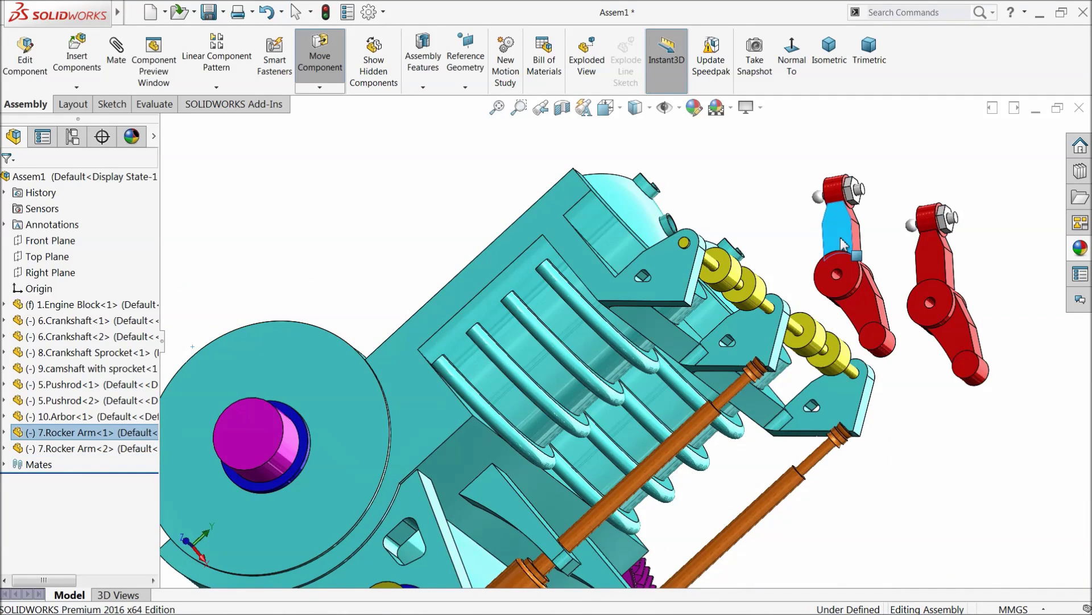
- Rotate both rocker arms freely so their ball-ended adjusting screws point down on the pushrod side
middle_drag(841, 245, 702, 267)
scroll(702, 268, up, 3)
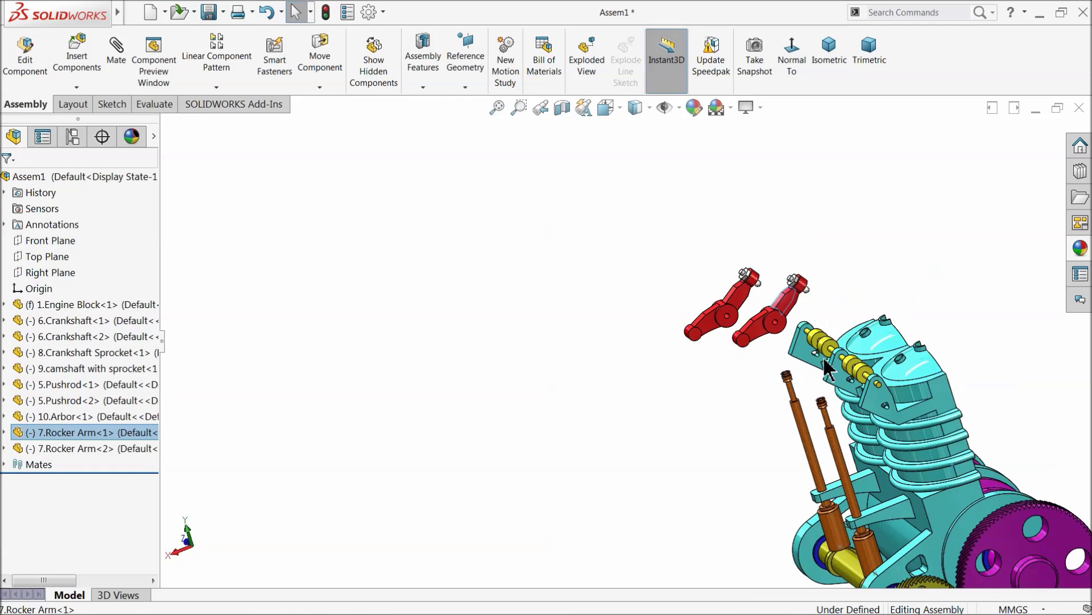
scroll(607, 299, down, 5)
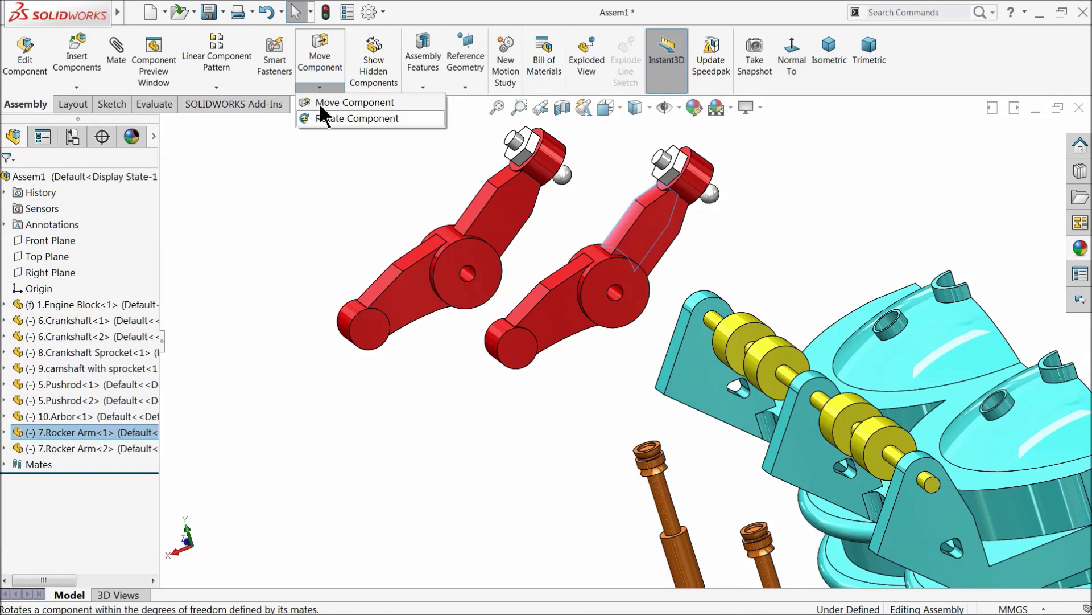
click(324, 117)
drag(515, 341, 564, 340)
drag(391, 330, 549, 266)
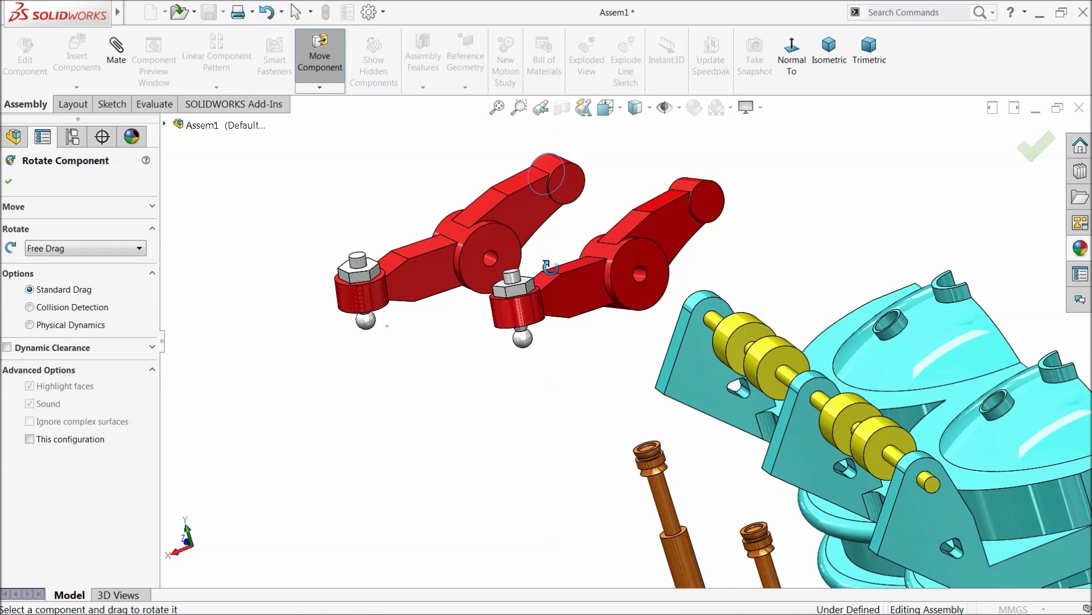
click(9, 181)
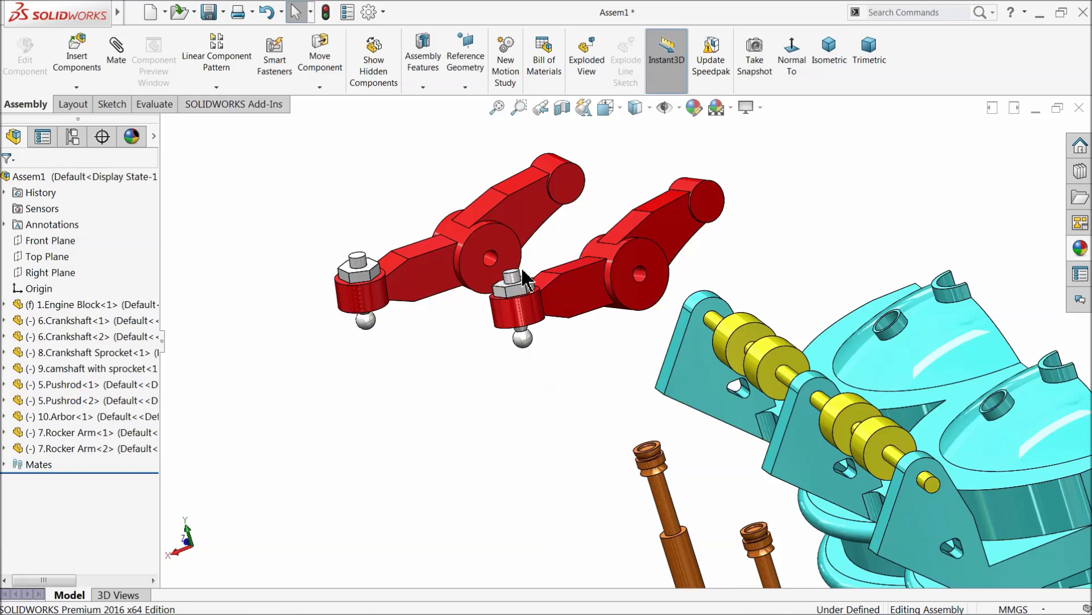
- Add a concentric mate between the central bore of the rocker arm nearer the engine block and the arbor's shaft
scroll(508, 288, down, 2)
scroll(625, 299, down, 2)
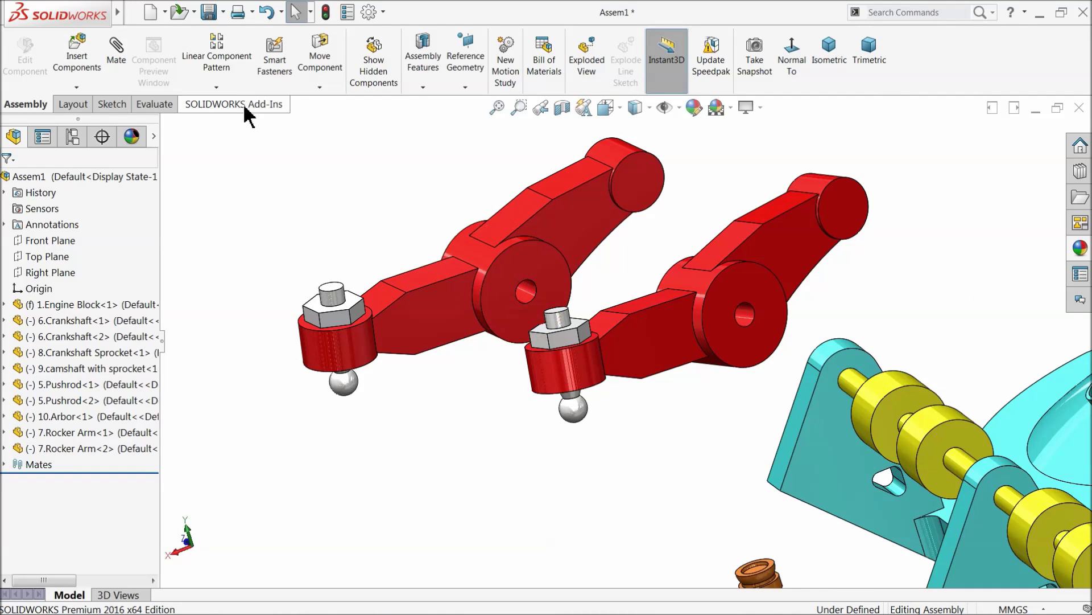
click(111, 57)
scroll(747, 315, down, 2)
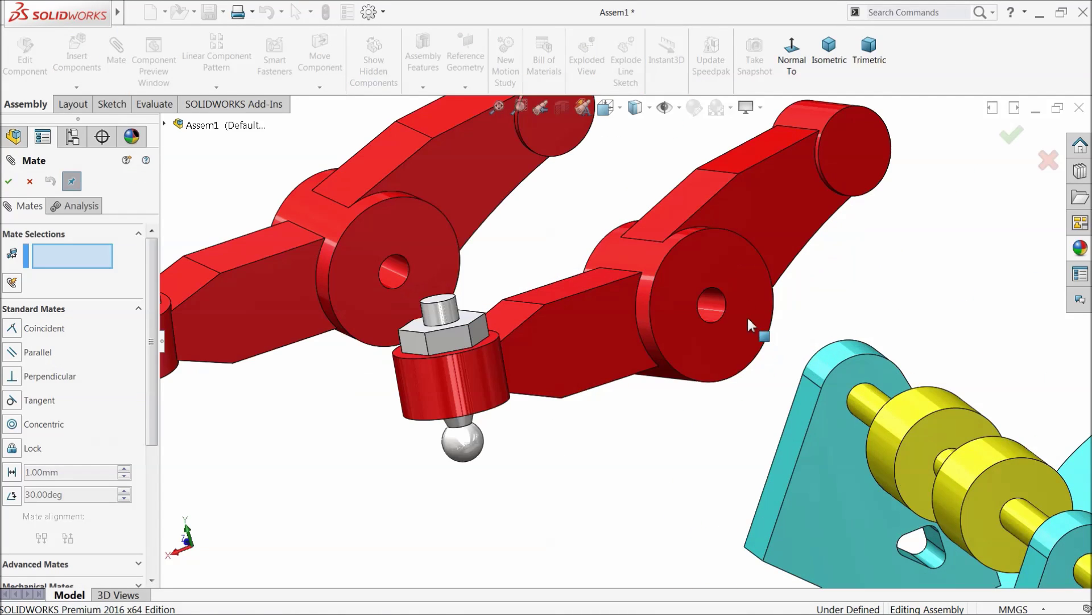
click(708, 302)
click(874, 410)
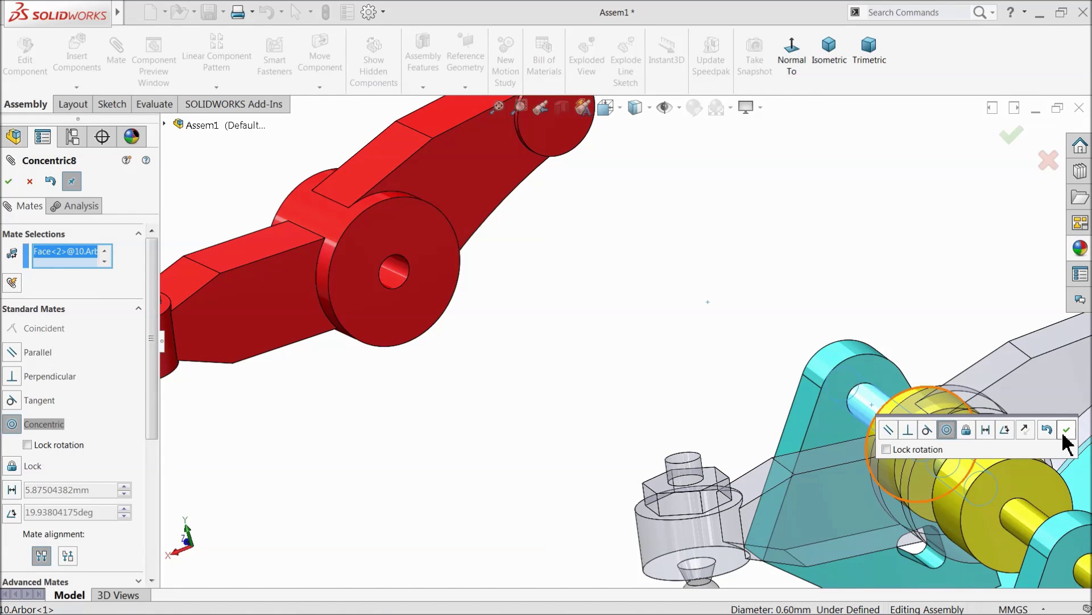
click(1066, 430)
scroll(866, 448, up, 3)
scroll(700, 487, down, 4)
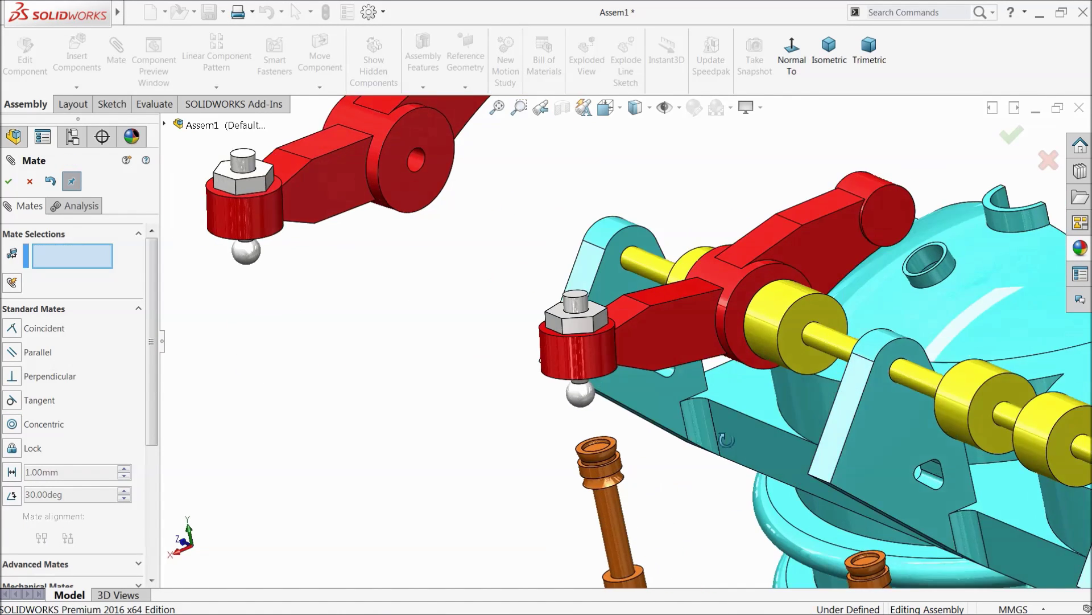
middle_drag(726, 440, 771, 456)
scroll(770, 456, down, 4)
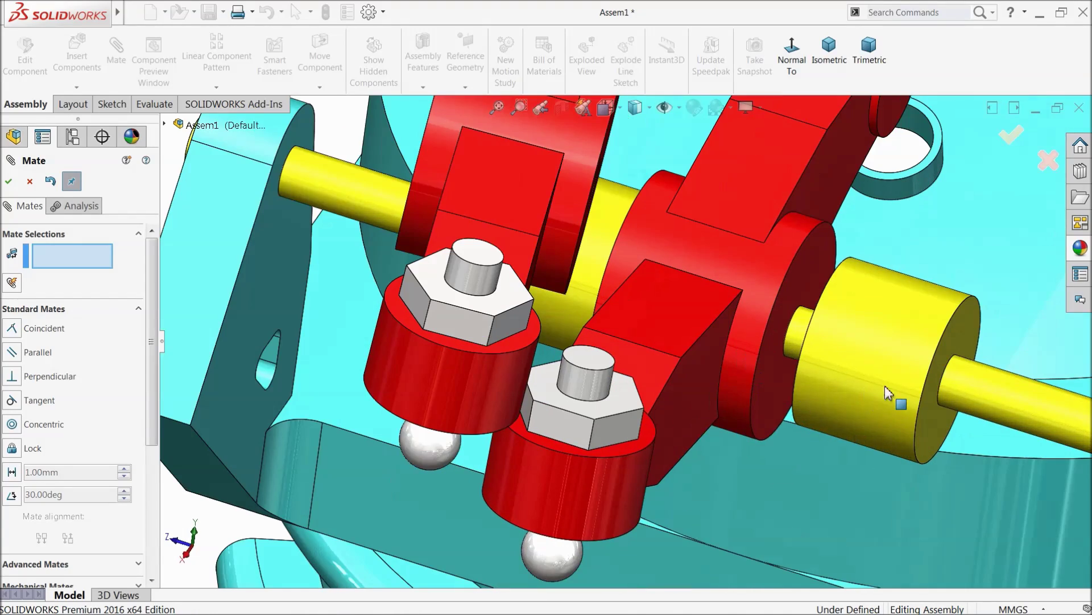
- Add a coincident mate between the arbor collar's inner face and the adjacent end face of the first rocker arm's hub
scroll(886, 386, up, 2)
middle_drag(858, 361, 836, 326)
scroll(835, 326, down, 3)
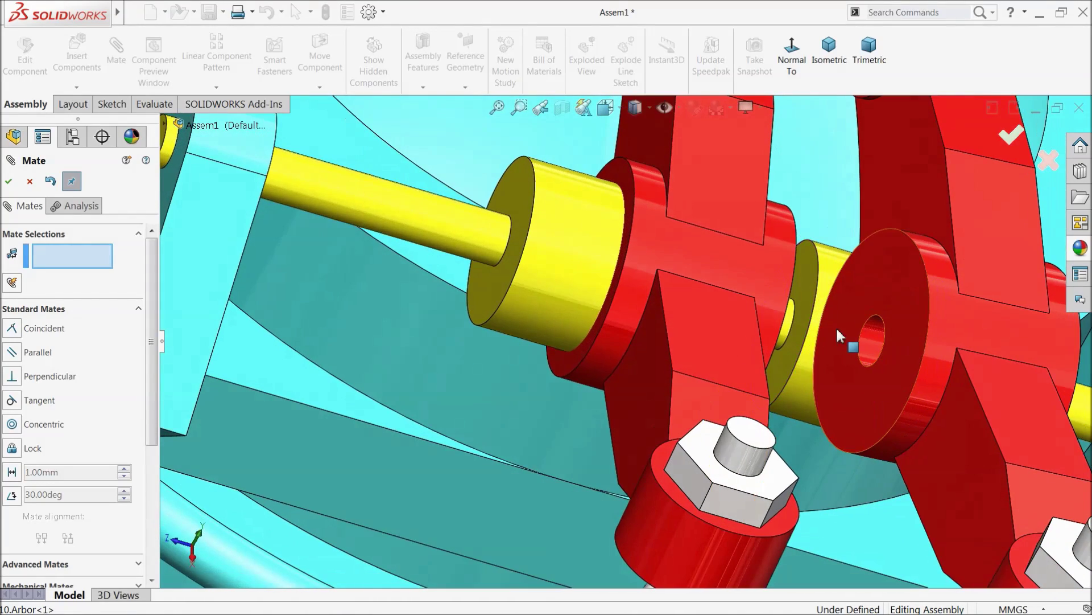
click(807, 288)
middle_drag(807, 288, 626, 261)
scroll(572, 255, down, 2)
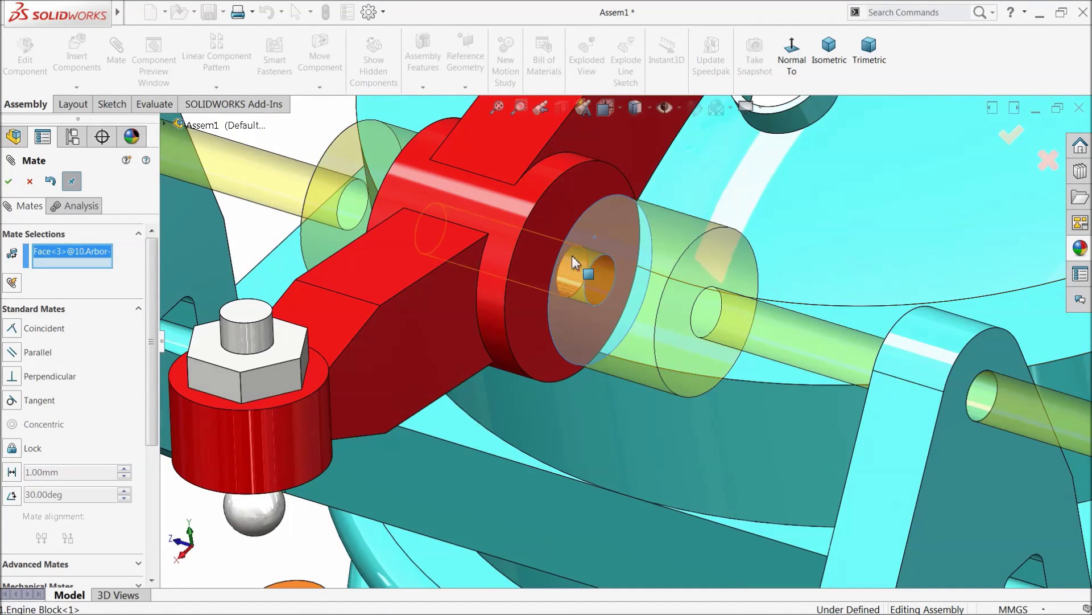
click(547, 243)
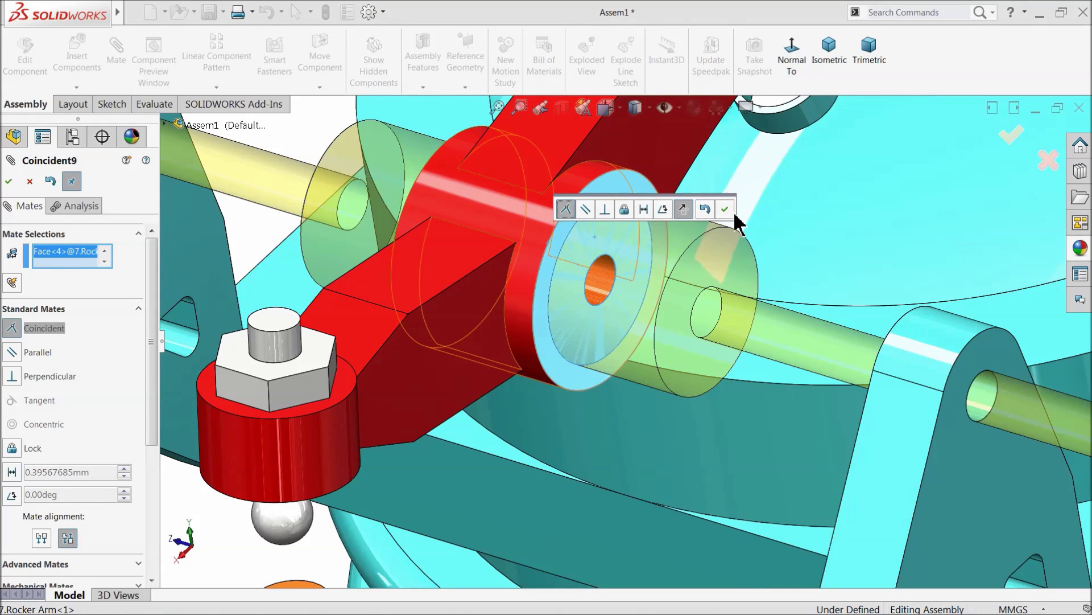
click(725, 209)
- Add a tangent mate between the first rocker arm's ball end and the recessed top face of the pushrod below it
middle_drag(446, 497, 439, 512)
scroll(414, 512, down, 3)
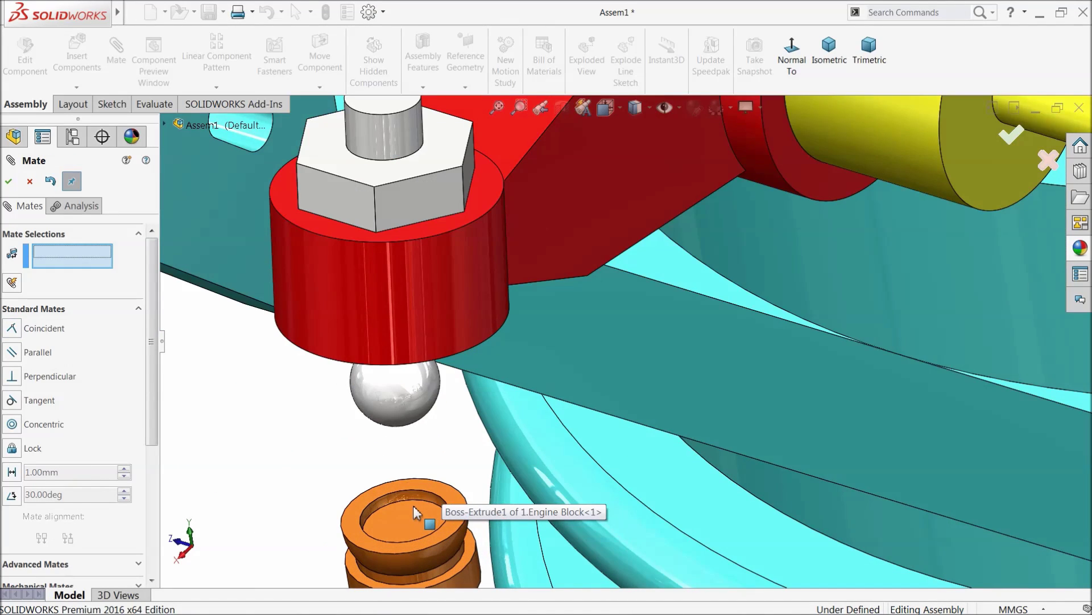
click(414, 418)
click(407, 522)
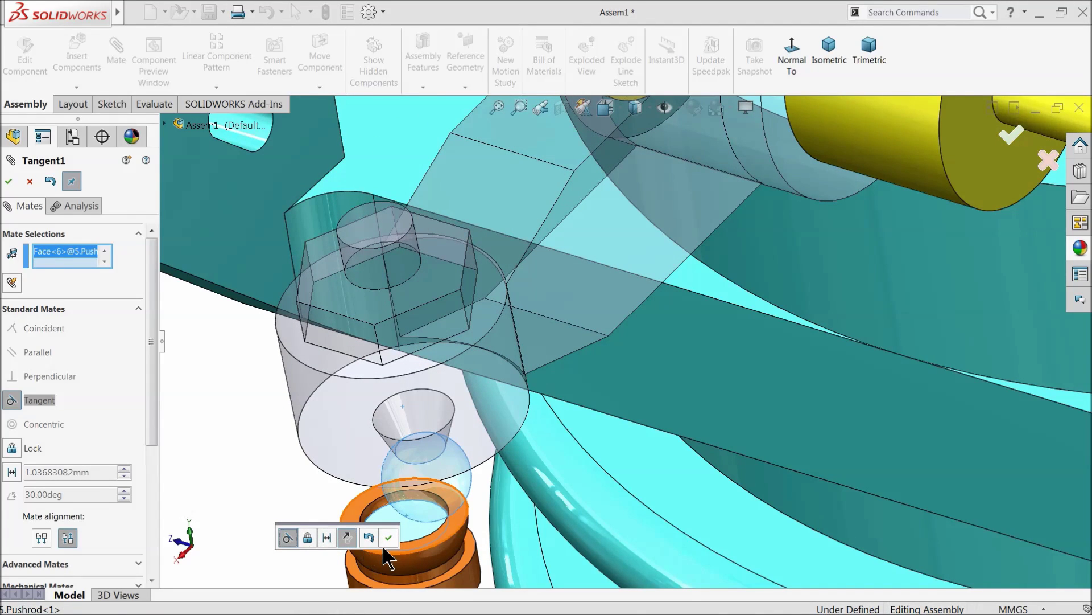
click(389, 537)
scroll(537, 500, up, 8)
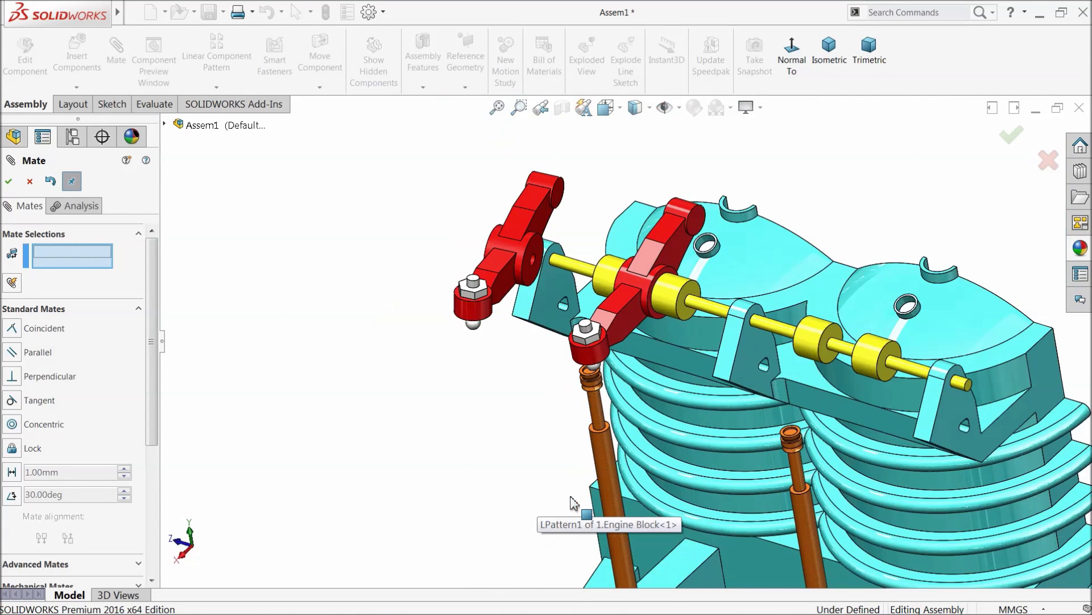
- Add a concentric mate between the second rocker arm's central bore and the arbor's shaft
scroll(653, 482, up, 3)
scroll(648, 490, down, 4)
scroll(646, 493, up, 4)
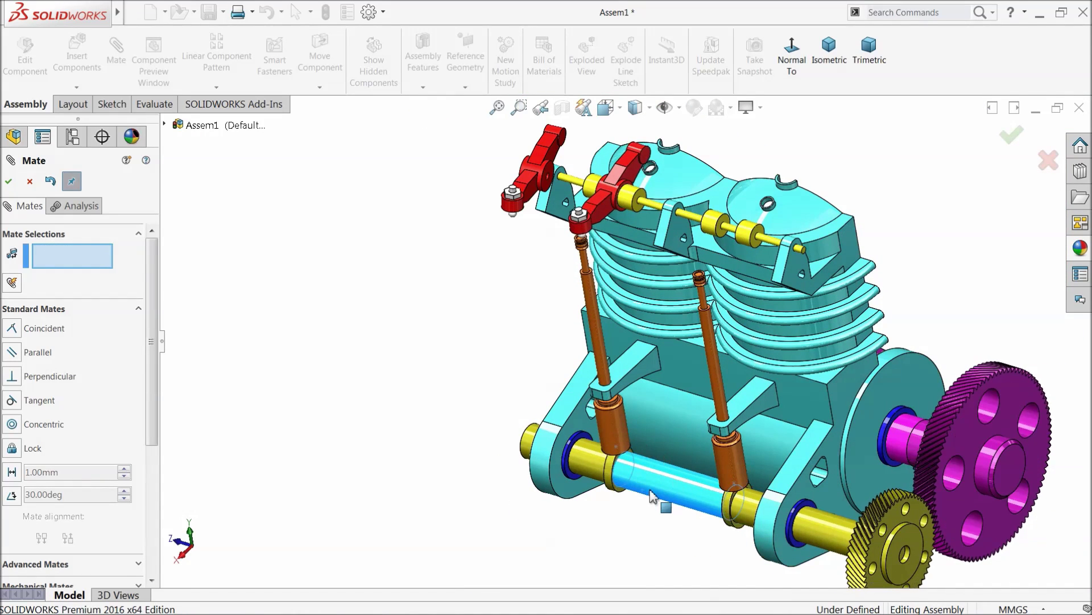
scroll(726, 322, down, 2)
scroll(728, 321, down, 2)
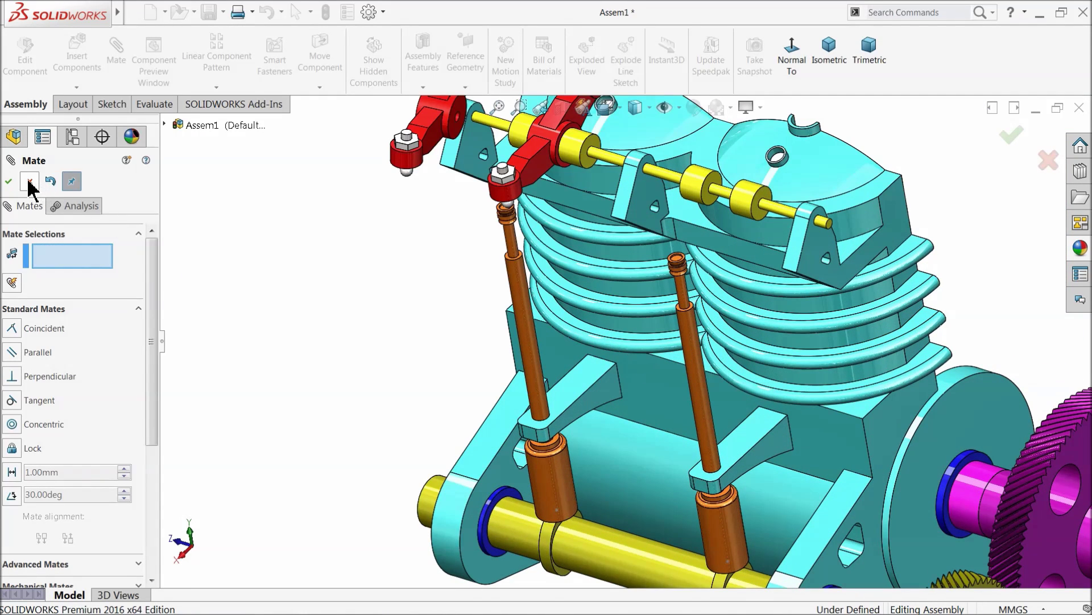
scroll(506, 307, down, 6)
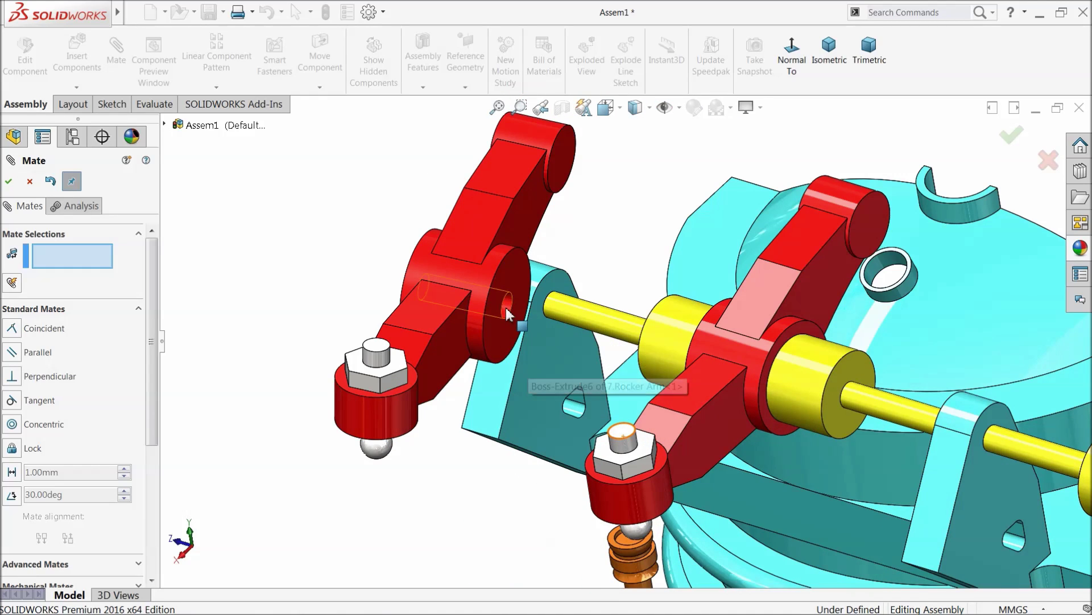
click(507, 307)
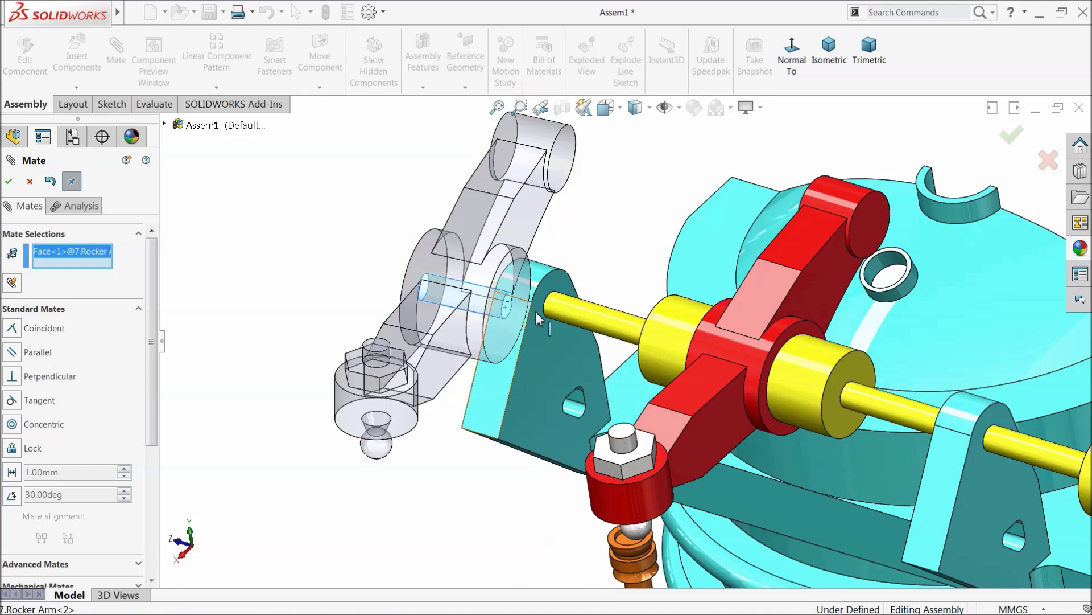
click(593, 318)
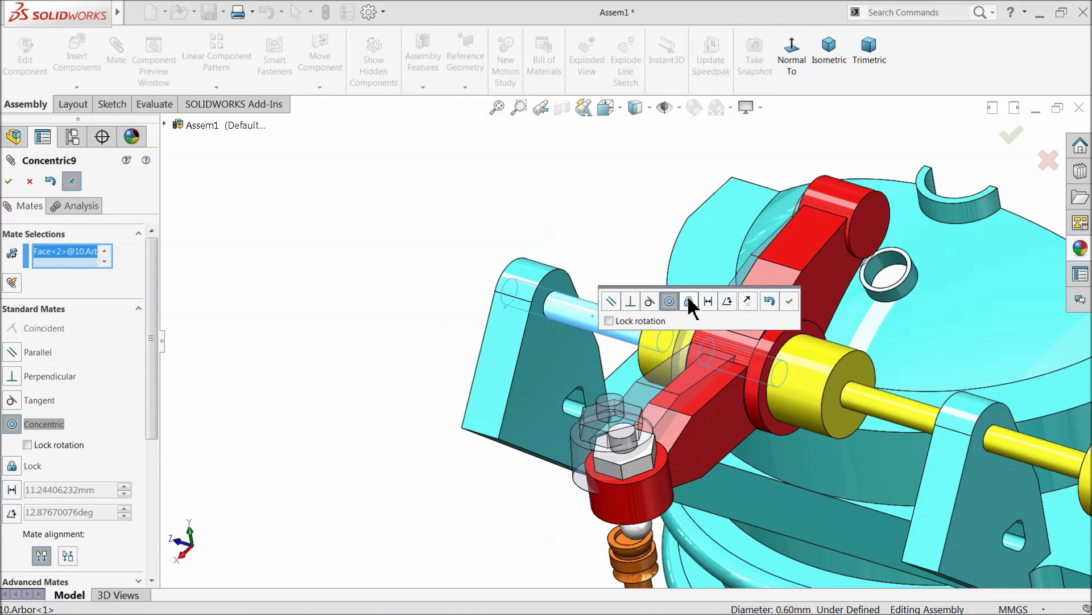
click(789, 303)
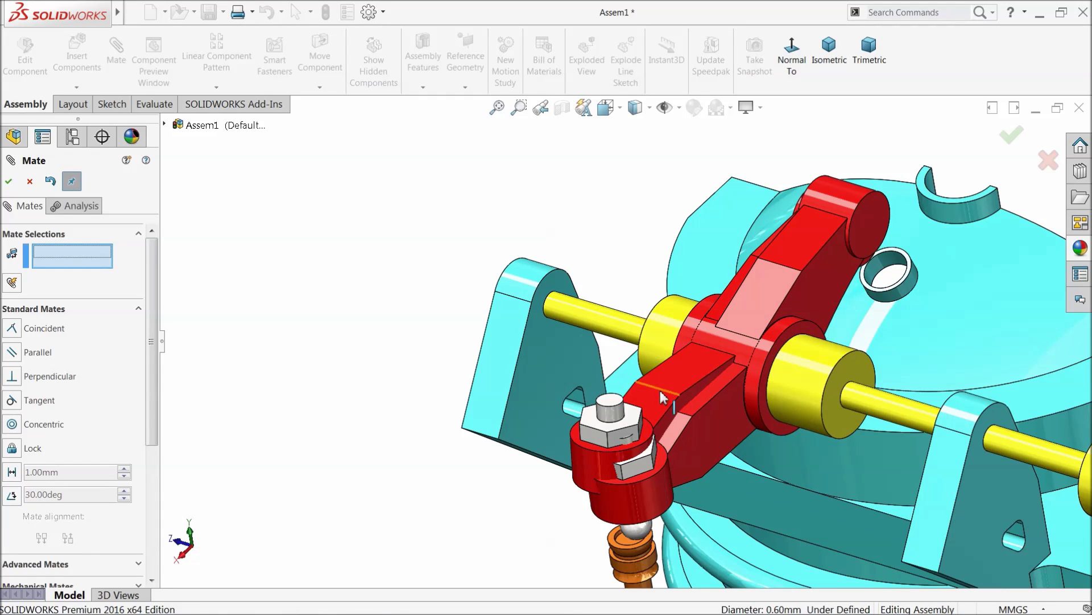
- Slide the second rocker arm along the arbor and mate its hub face coincident with a collar's inner face at the second cylinder
ctrl+drag(662, 397, 971, 496)
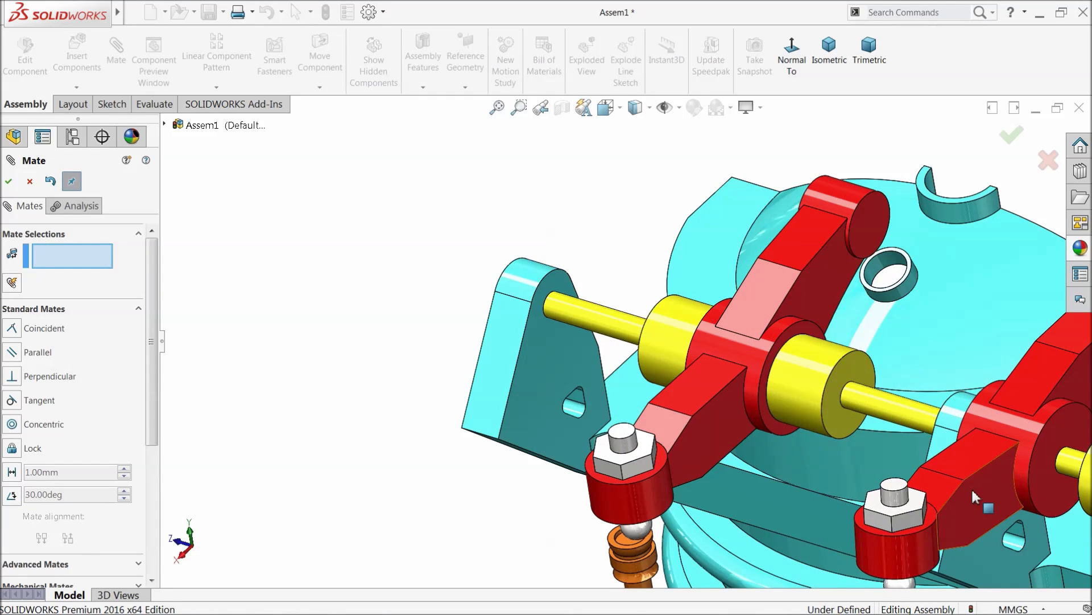
scroll(973, 493, down, 5)
scroll(724, 385, up, 10)
click(643, 347)
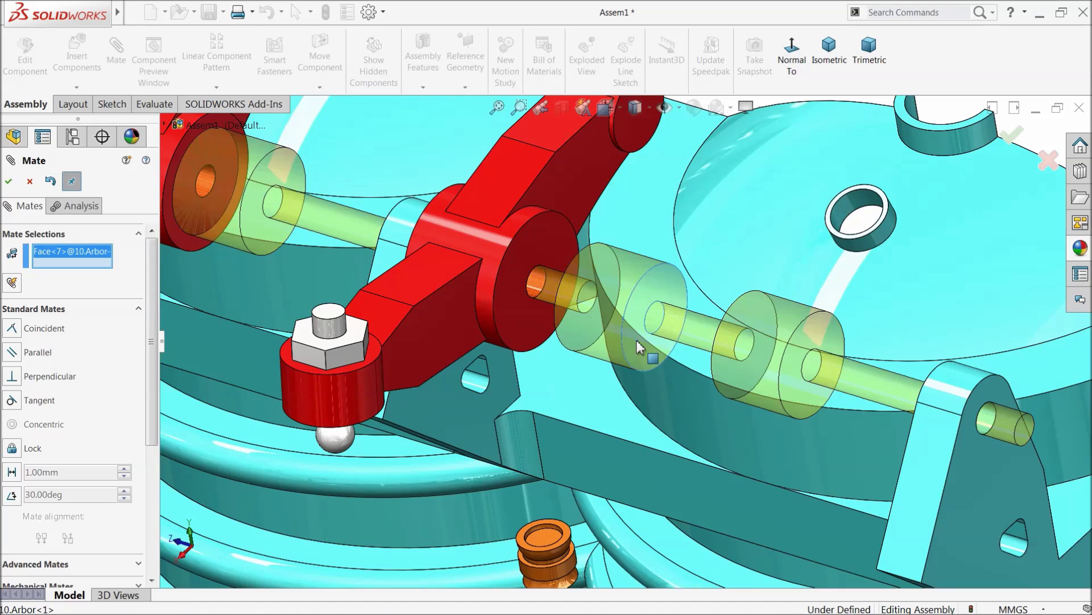
middle_drag(546, 314, 585, 329)
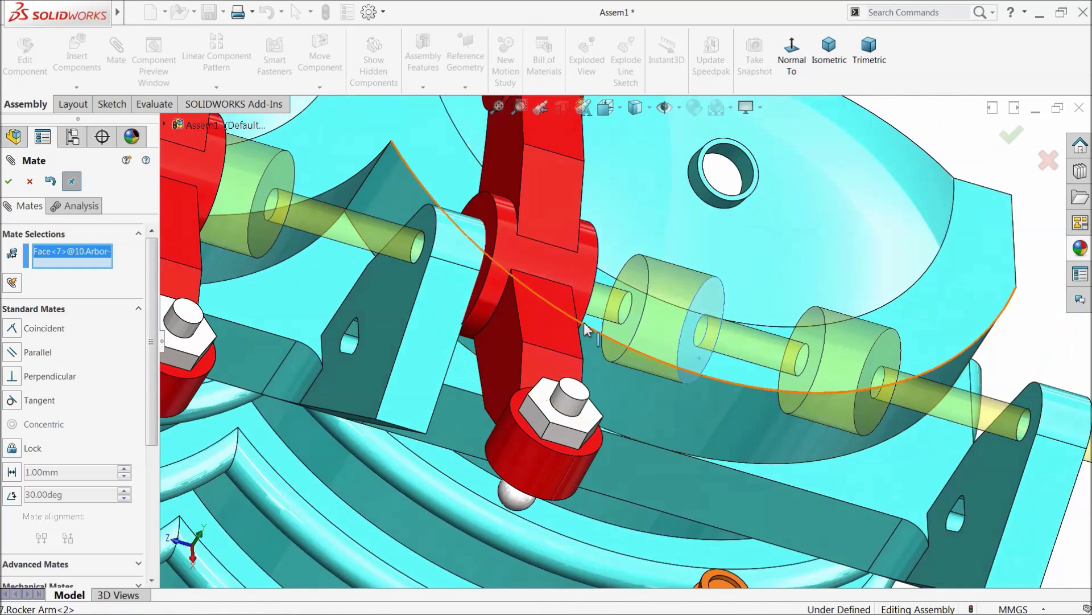
click(488, 229)
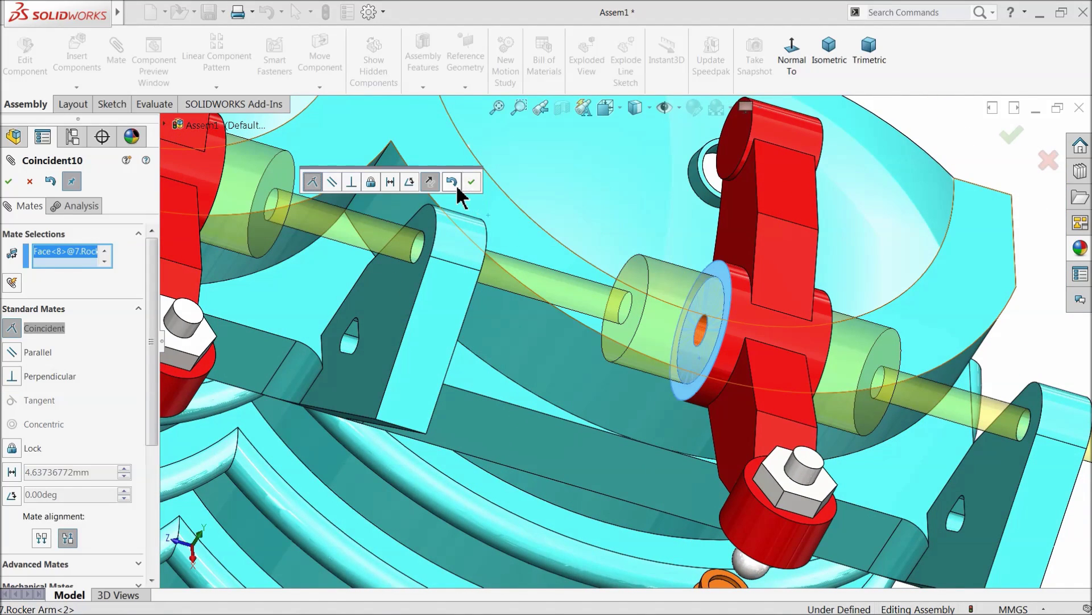
click(472, 181)
- Add a tangent mate between the second rocker arm's ball end and the second pushrod's recessed top face, and finish mating
middle_drag(656, 338, 626, 460)
scroll(625, 460, down, 6)
click(561, 331)
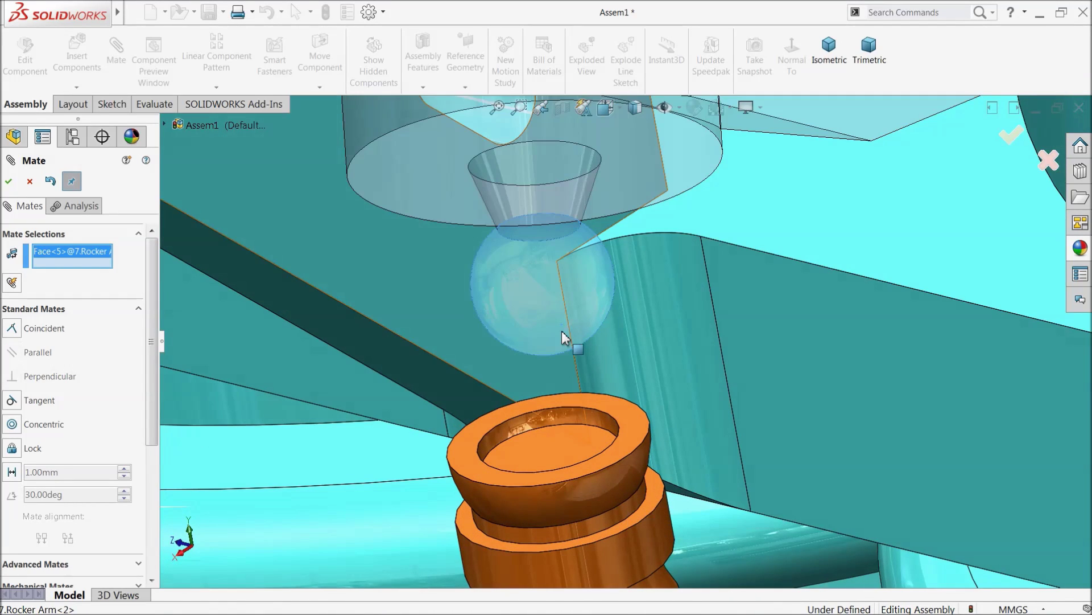
click(544, 438)
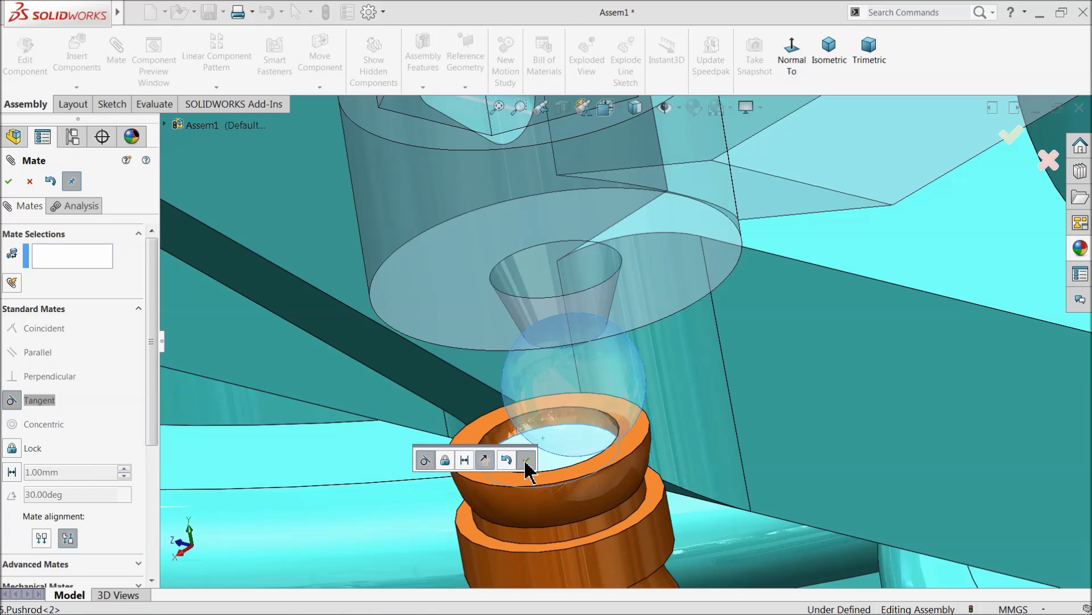
click(527, 460)
click(30, 181)
scroll(487, 303, up, 6)
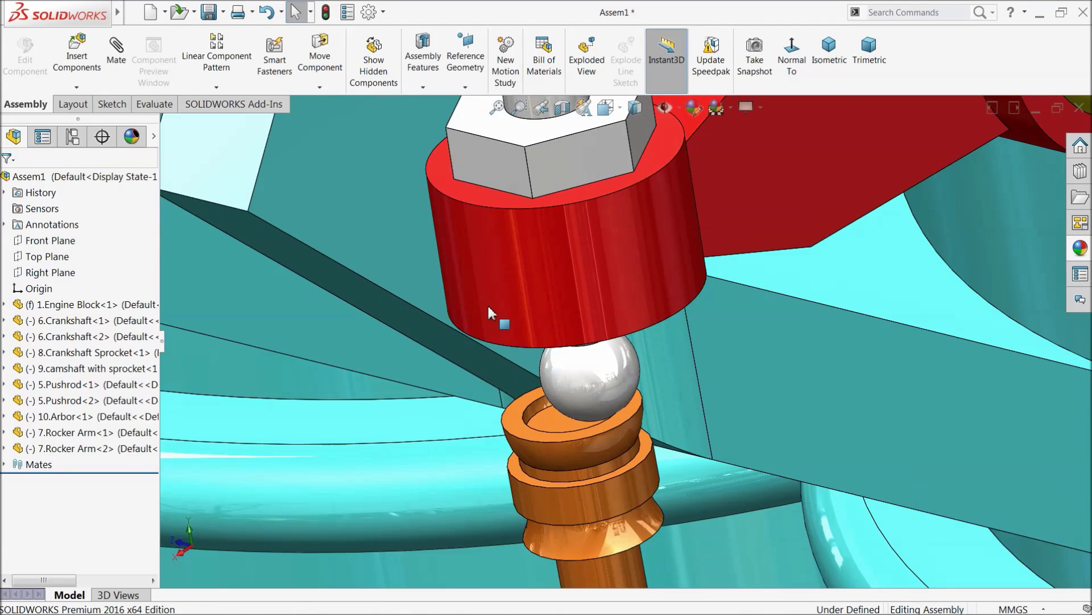
scroll(689, 375, up, 10)
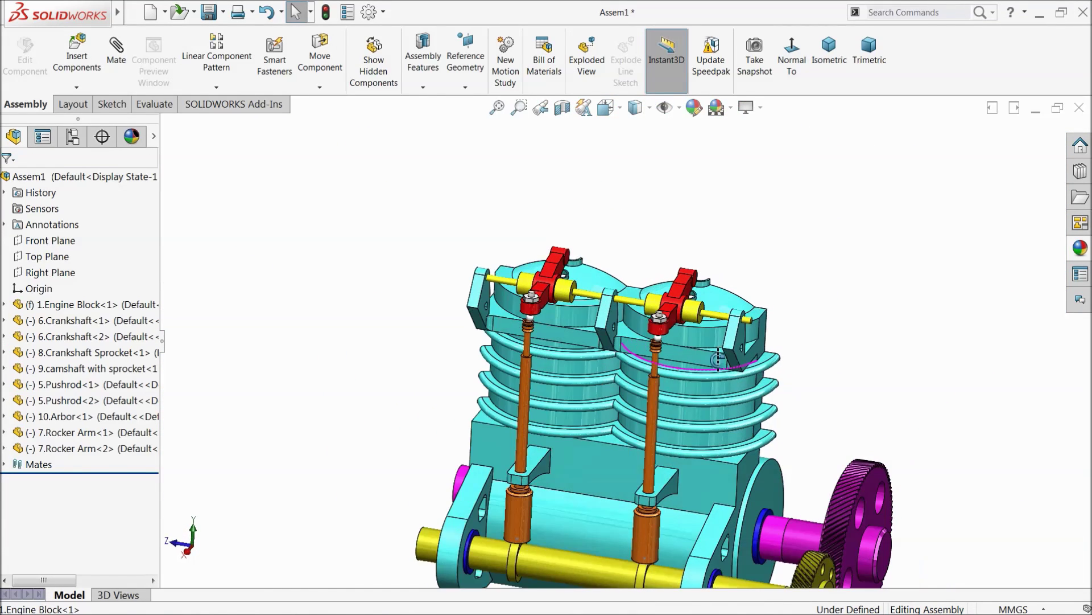
- Turn the crankshaft sprocket to check the motion of the camshaft, pushrods and rocker arms
scroll(695, 446, down, 5)
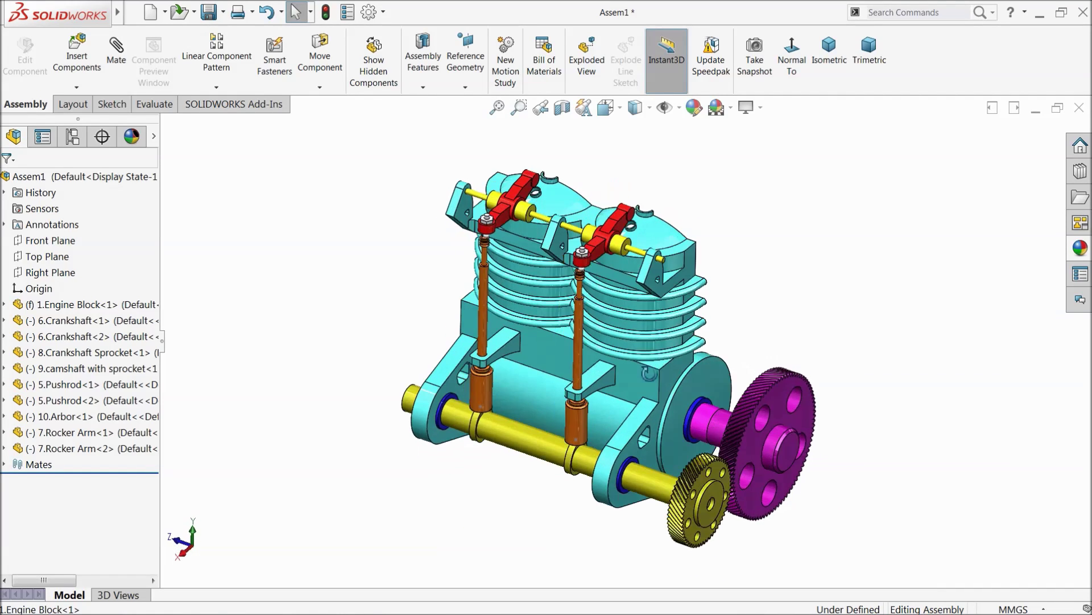
drag(758, 445, 728, 414)
scroll(524, 456, down, 5)
middle_drag(553, 391, 531, 412)
scroll(549, 464, up, 8)
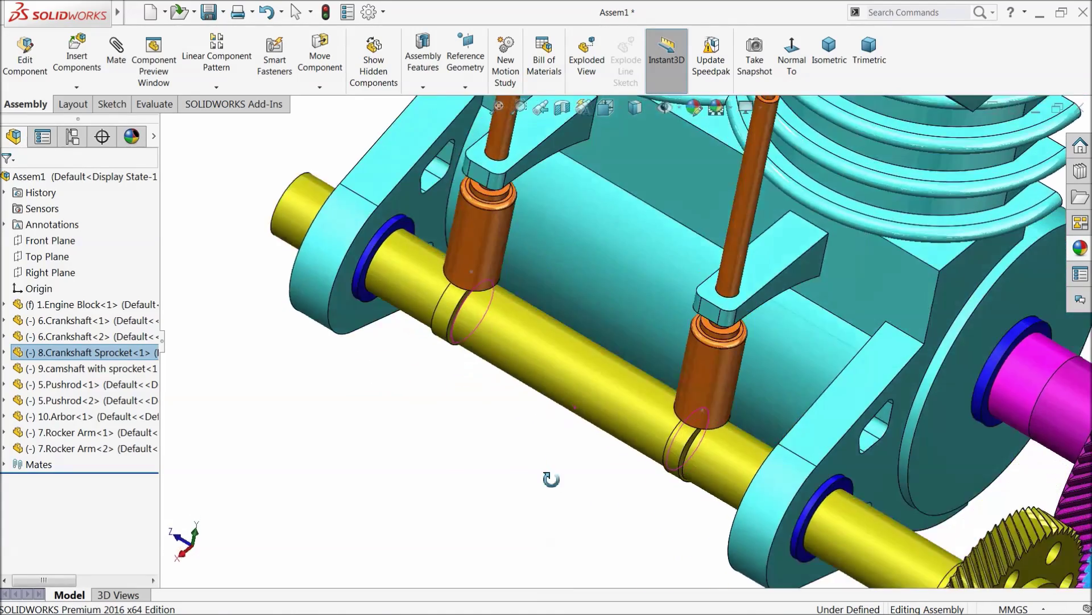
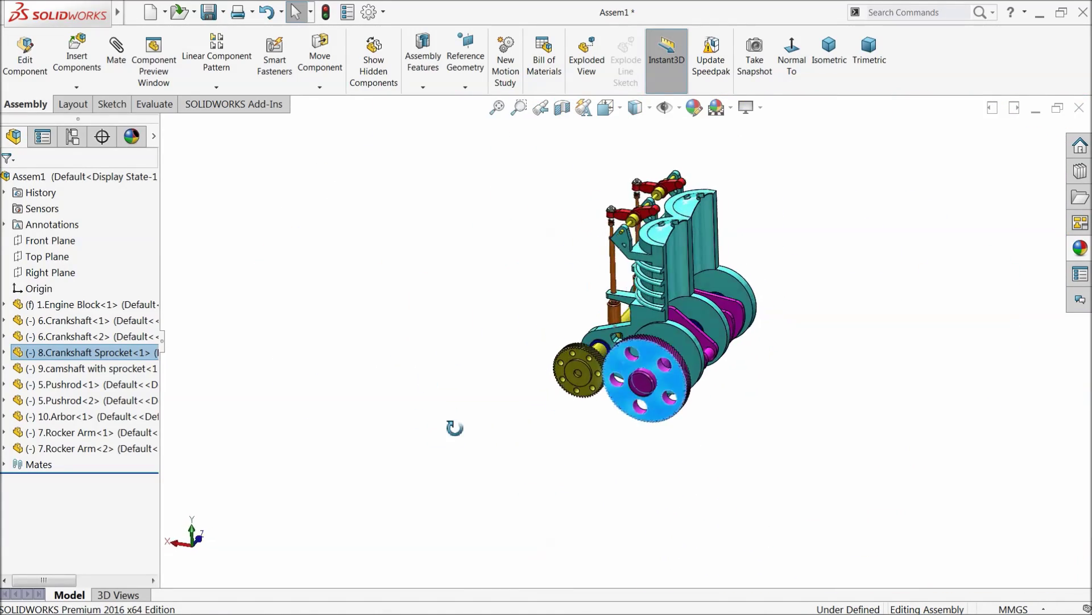
- Insert 4.connecting Rod beside the open side of the engine block and place a second copy next to it
scroll(694, 227, down, 8)
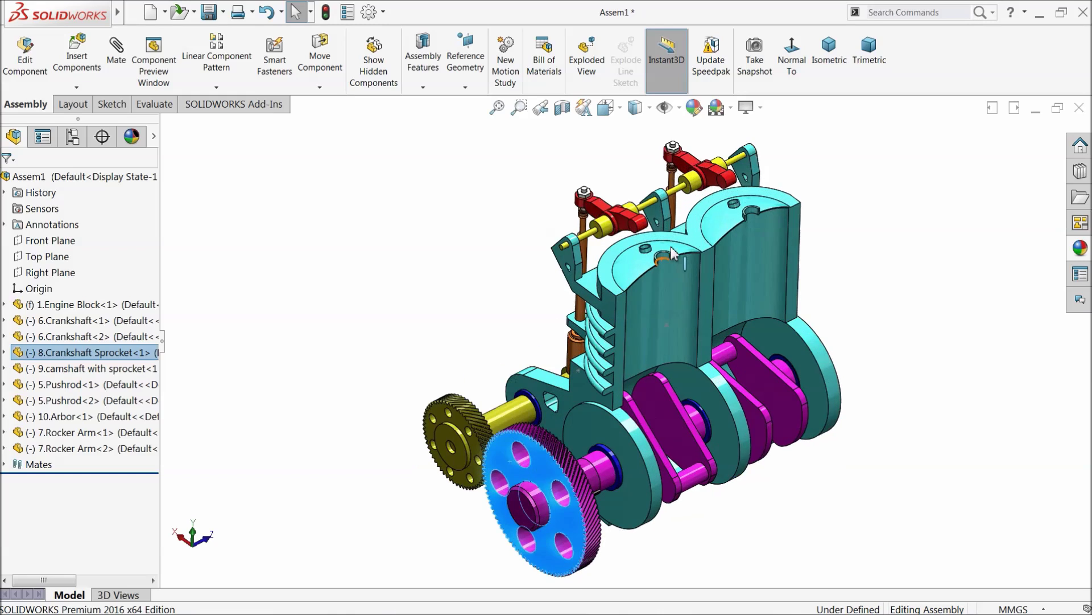
click(221, 264)
click(77, 57)
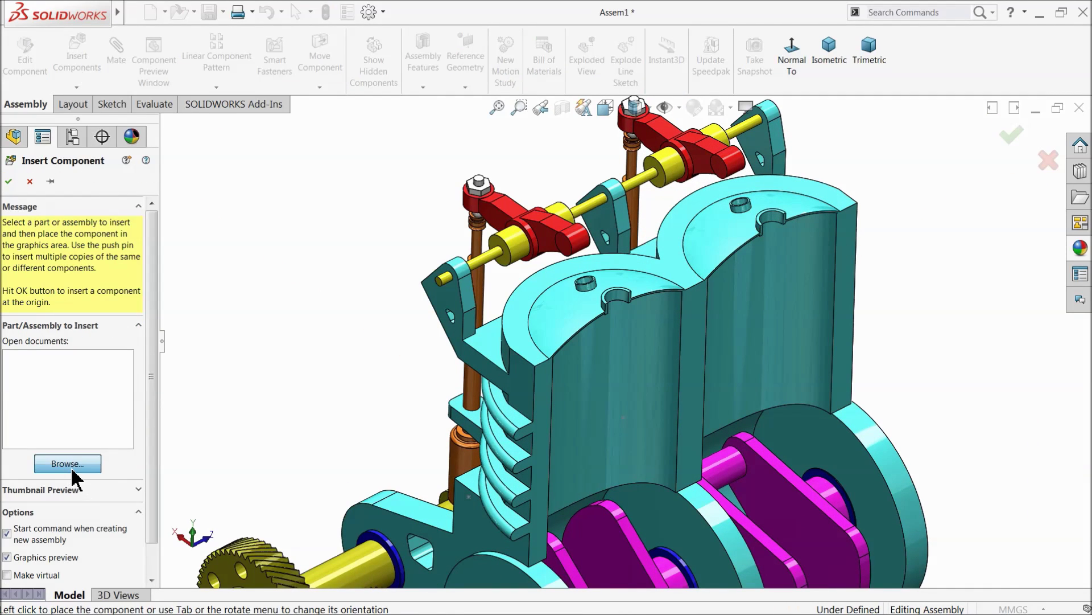
click(73, 464)
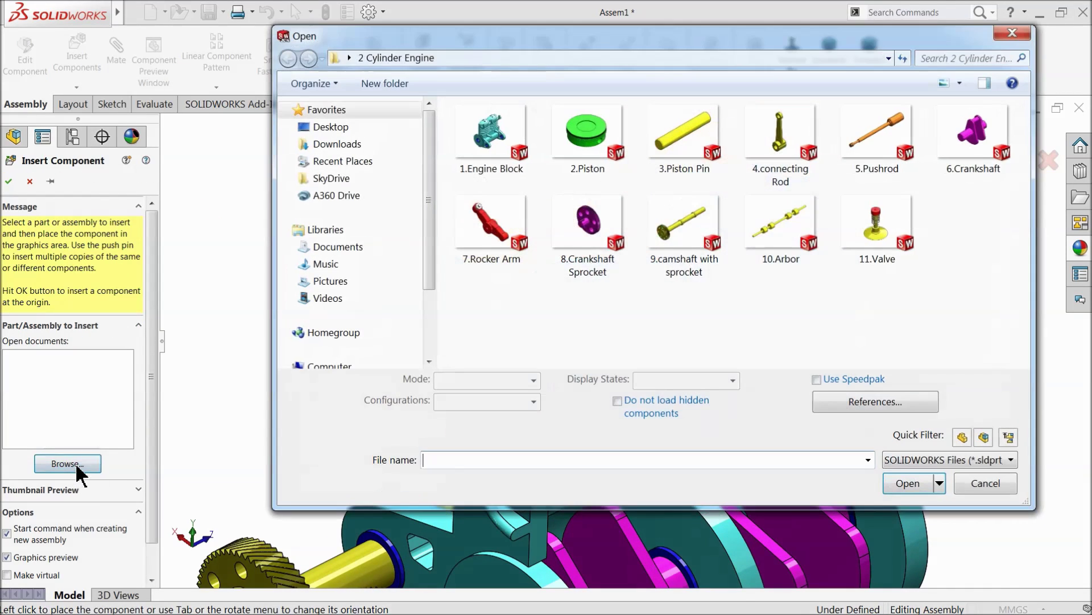
click(779, 165)
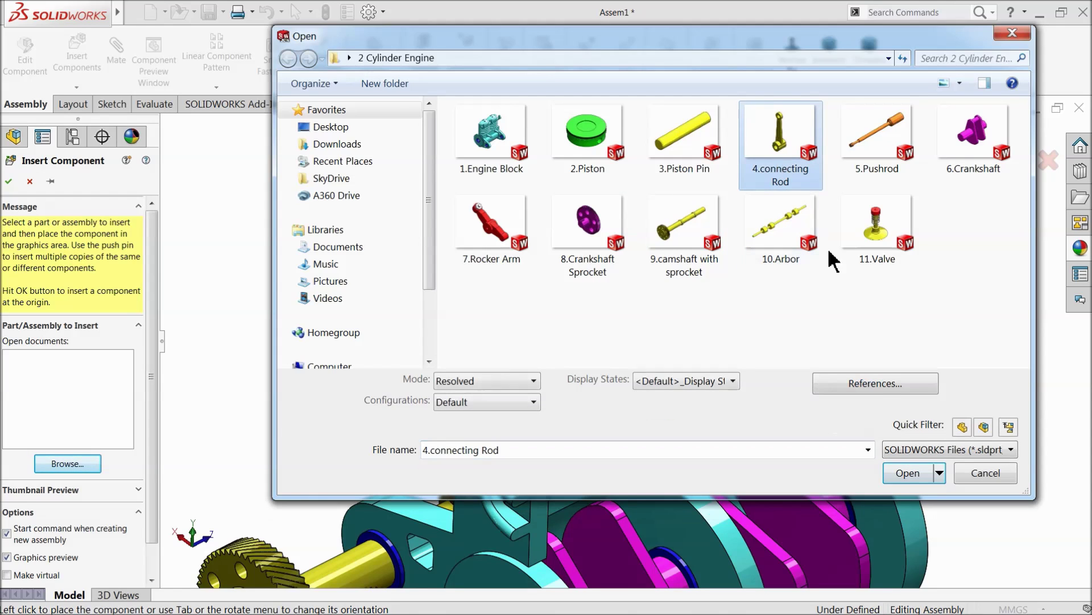
click(905, 472)
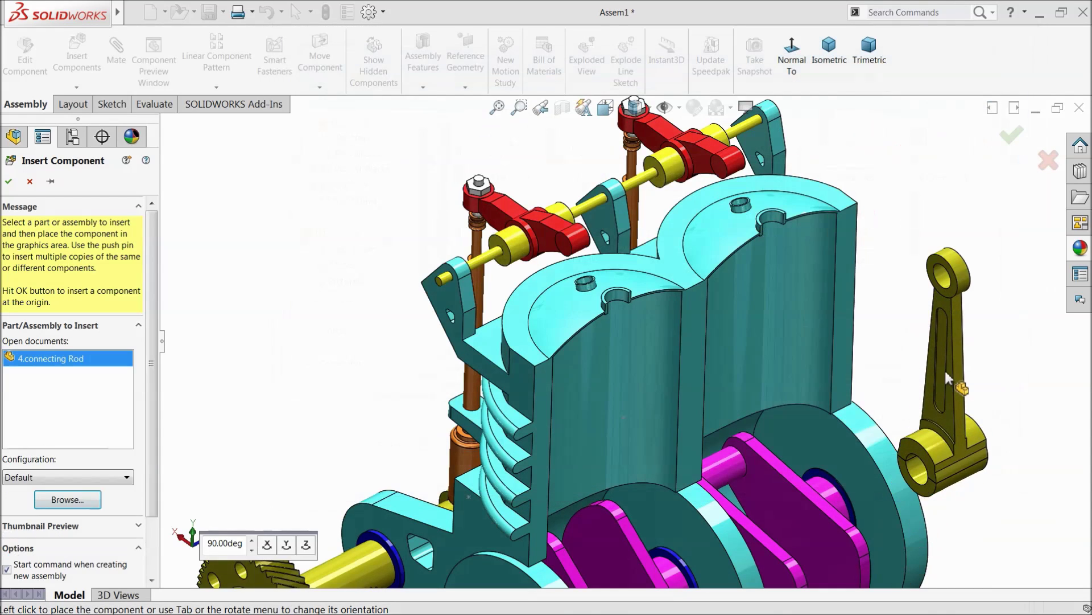
click(877, 402)
scroll(775, 416, up, 5)
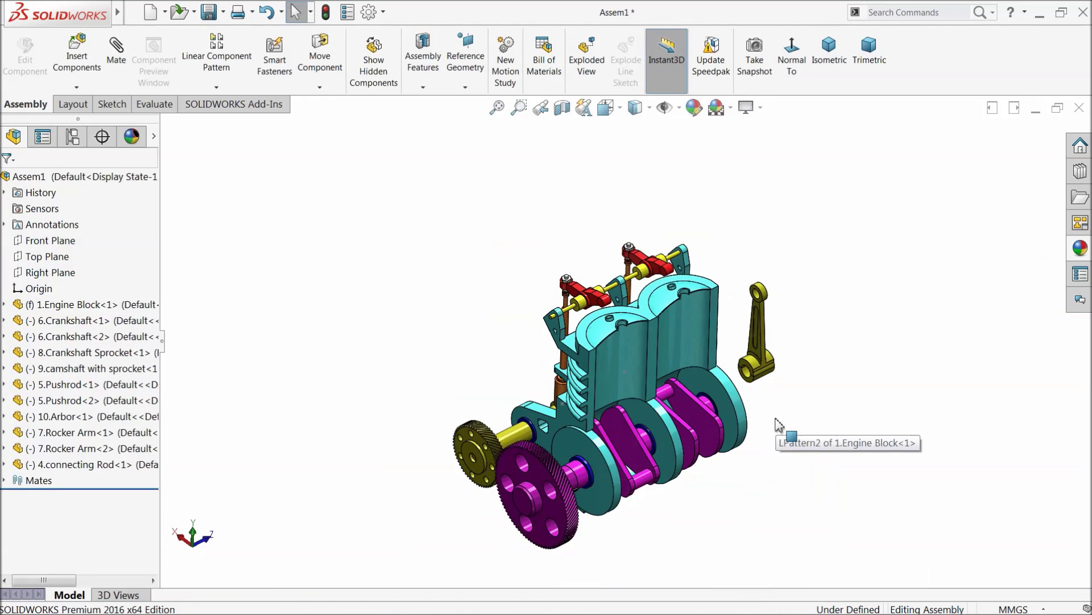
scroll(739, 398, down, 3)
ctrl+drag(729, 268, 839, 318)
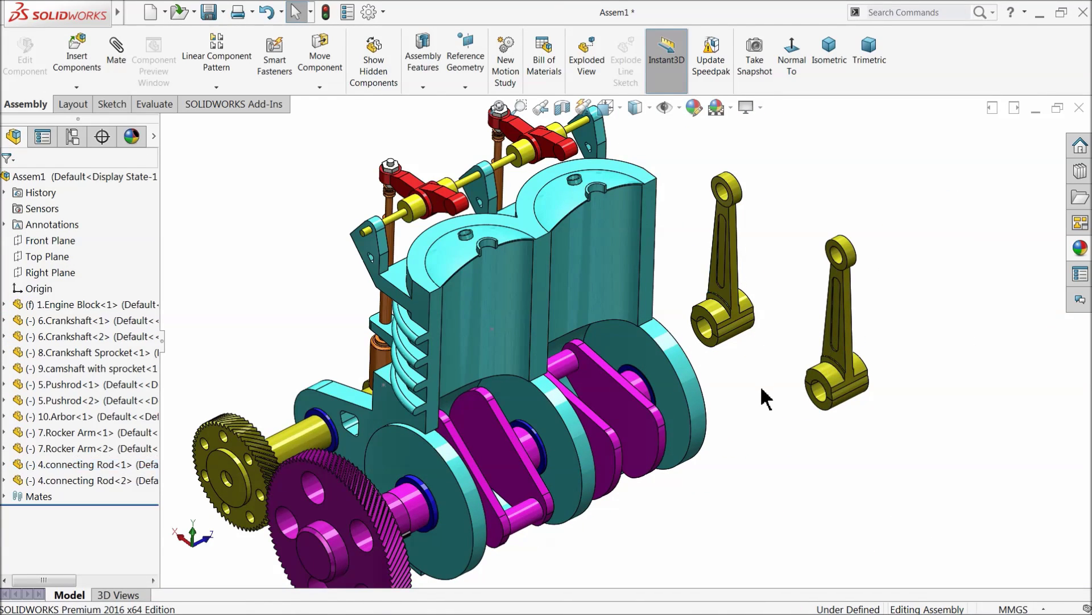
- Rotate the crankshaft so the crankpin at the far cylinder is accessible from the open side of the block
middle_drag(631, 392, 616, 388)
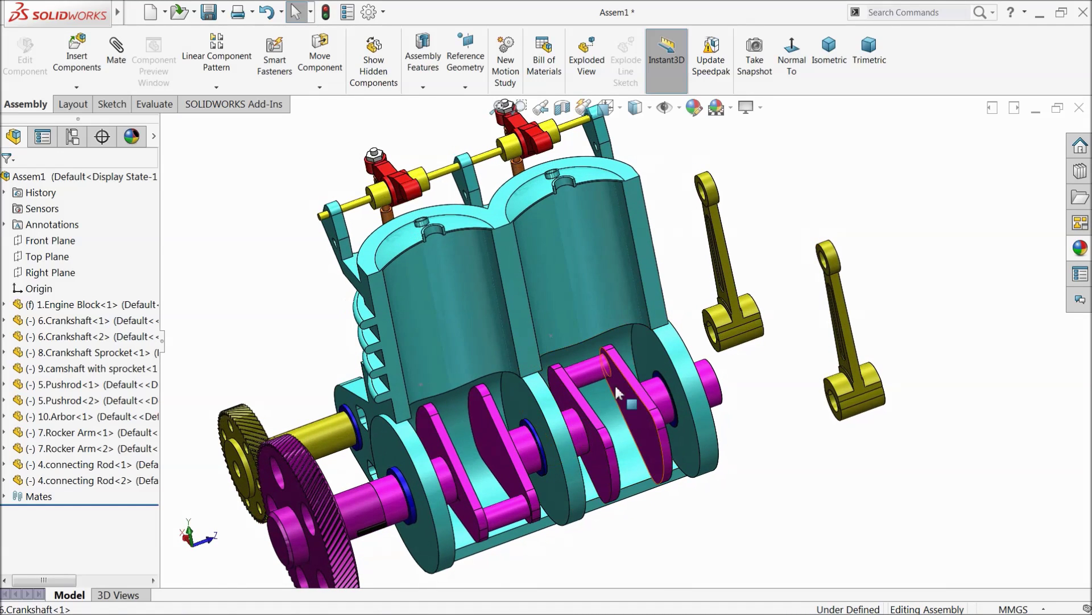
drag(716, 387, 748, 469)
click(683, 263)
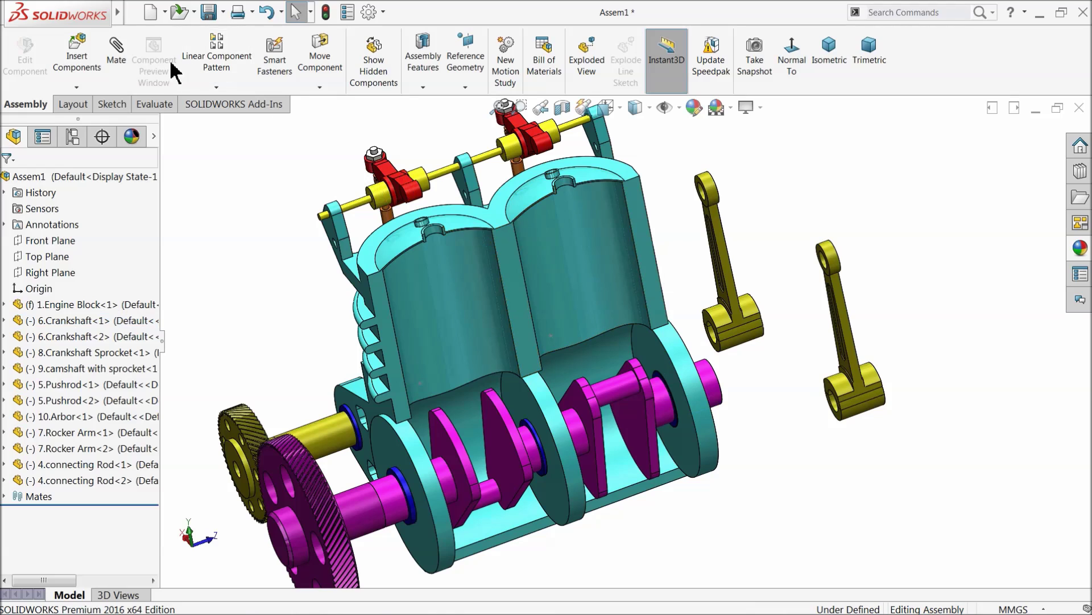
- Add a concentric mate between the far cylinder's crankpin and the big-end bore of the nearer connecting rod
click(129, 65)
scroll(653, 330, down, 5)
click(586, 464)
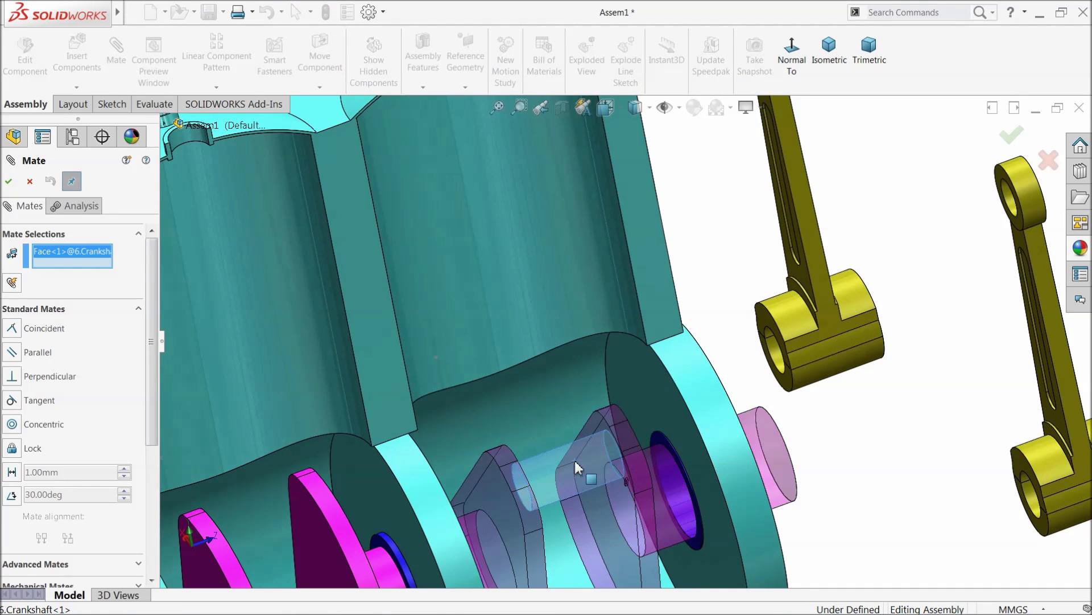
scroll(775, 375, down, 3)
click(752, 326)
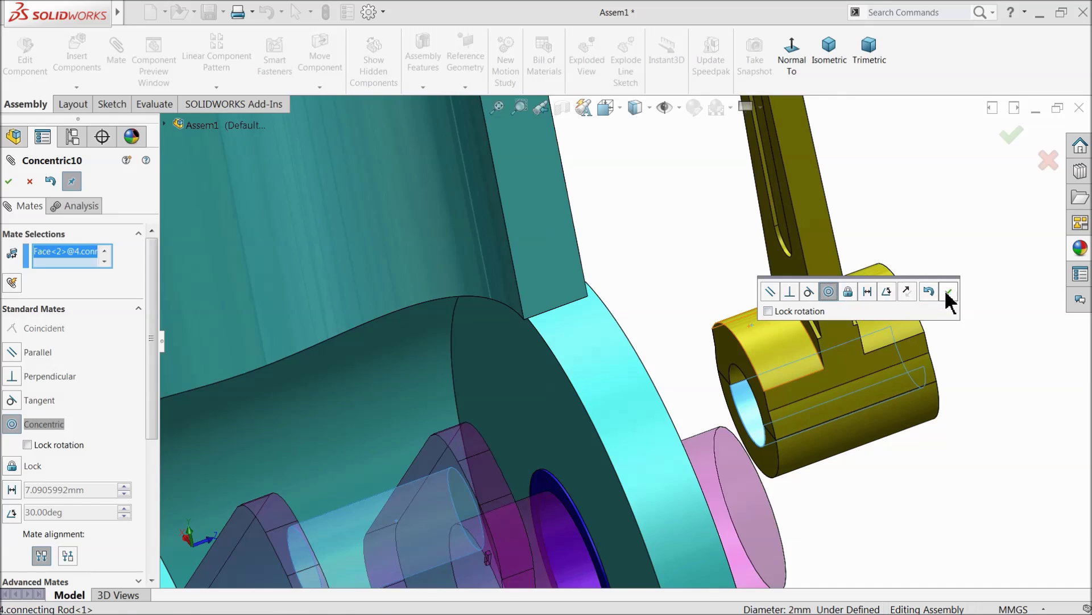
click(948, 291)
- Add a coincident mate between the side face of the far connecting rod's big end and the adjacent inner crank web face
middle_drag(948, 292, 472, 480)
click(428, 505)
middle_drag(601, 446, 658, 402)
click(642, 416)
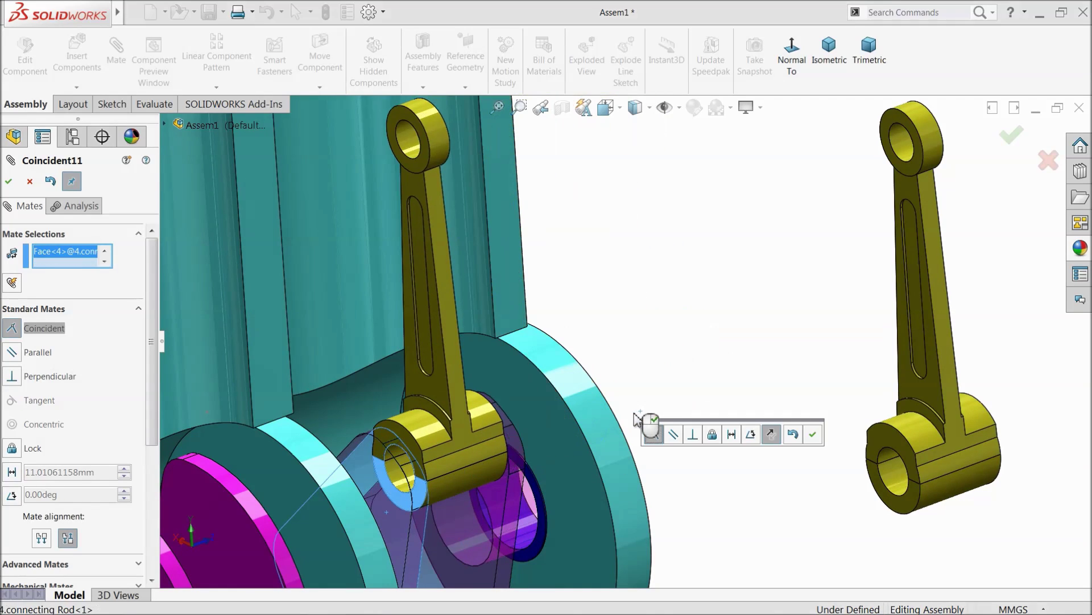
click(814, 435)
scroll(711, 447, up, 5)
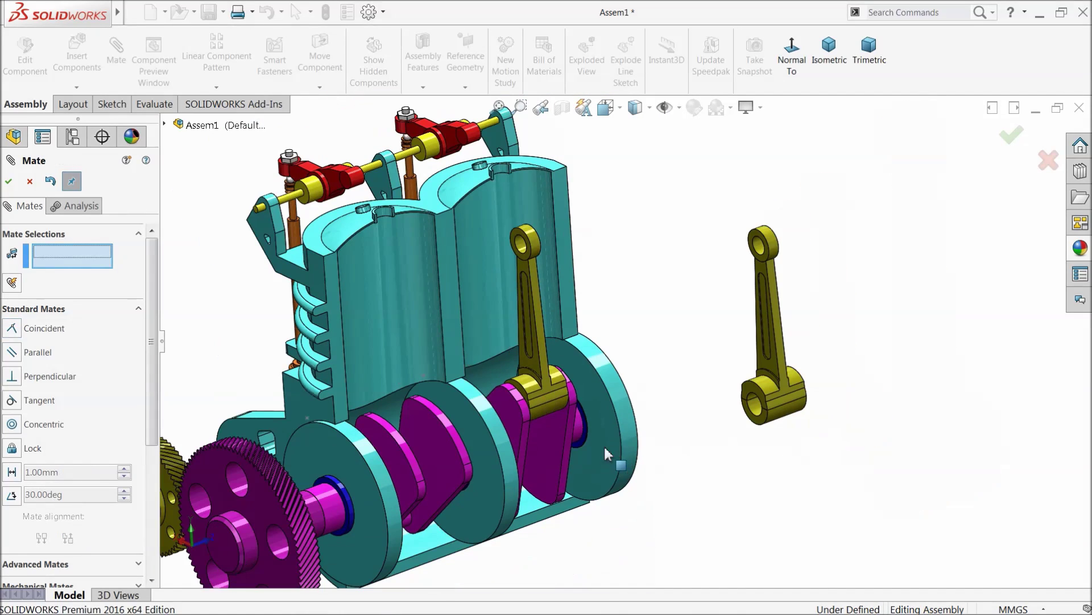
- Rotate the crankshaft to expose the near cylinder's crankpin and mate the second connecting rod's big-end bore concentric to it
drag(550, 470, 514, 392)
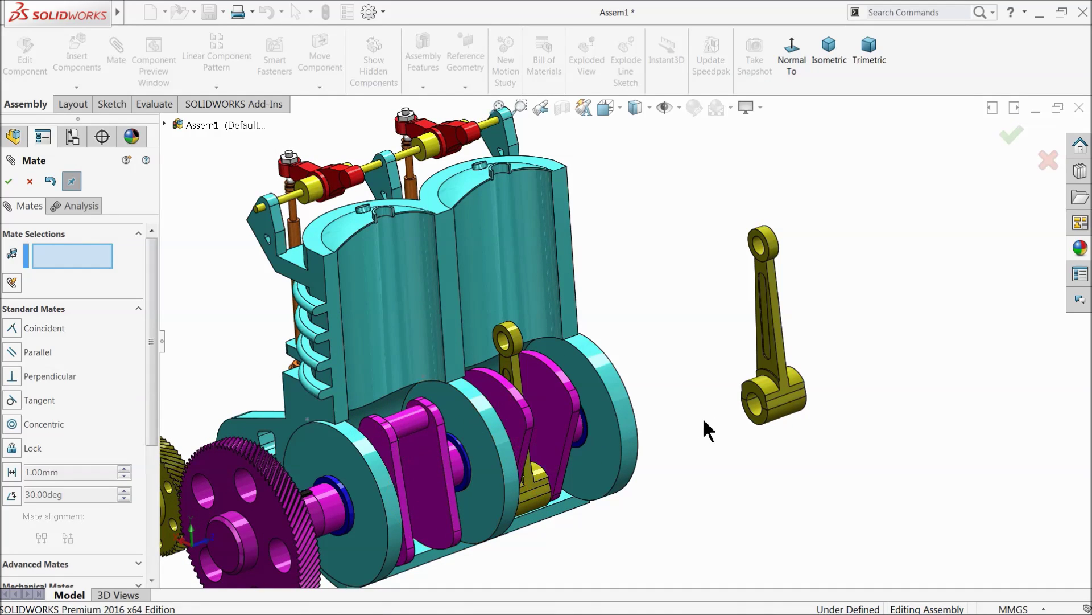
click(756, 410)
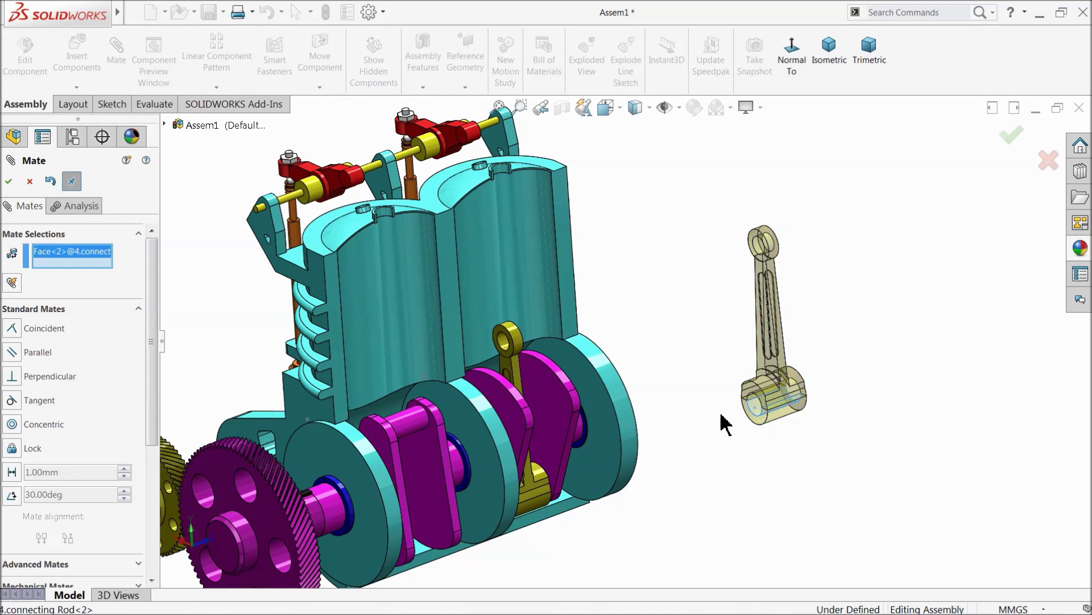
click(412, 428)
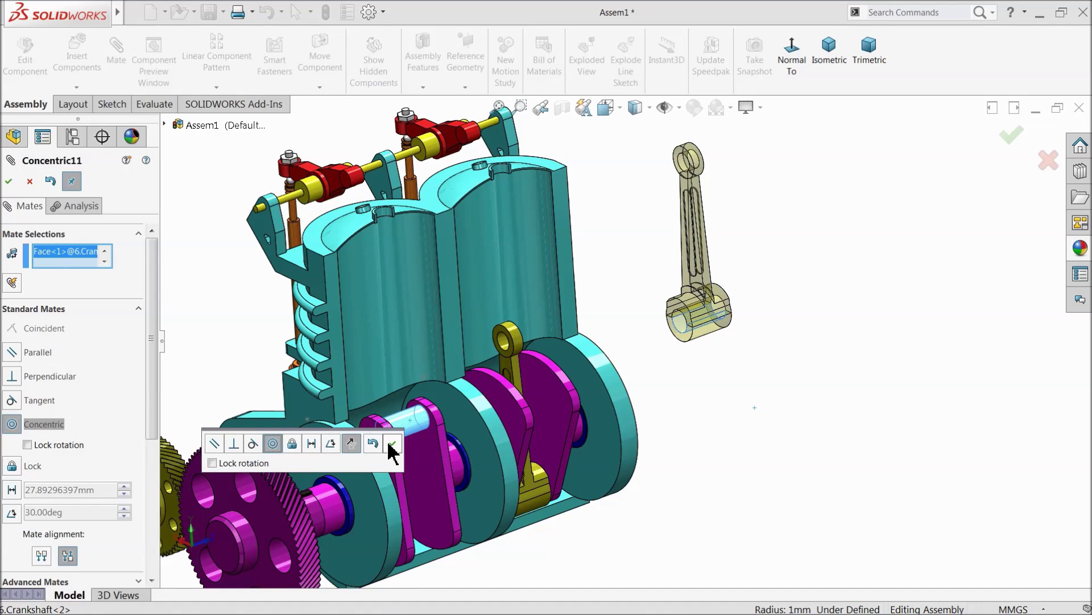
click(392, 444)
- Add a coincident mate between the second connecting rod's big-end side face and the near cylinder's crank web face
click(426, 446)
middle_drag(654, 402, 595, 402)
scroll(707, 305, down, 5)
click(663, 273)
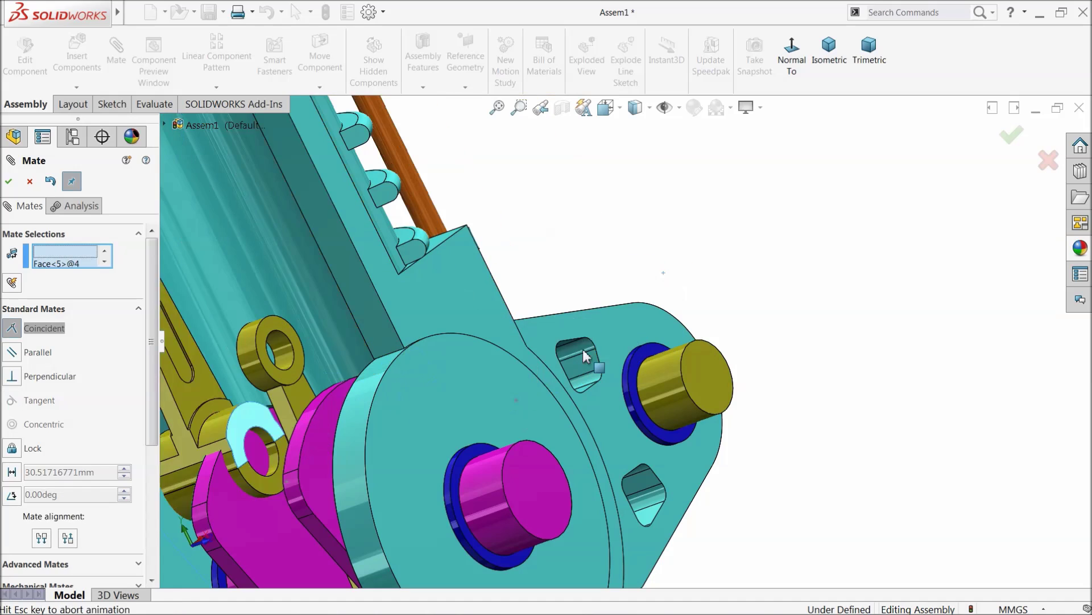
scroll(620, 342, up, 4)
middle_drag(365, 479, 420, 470)
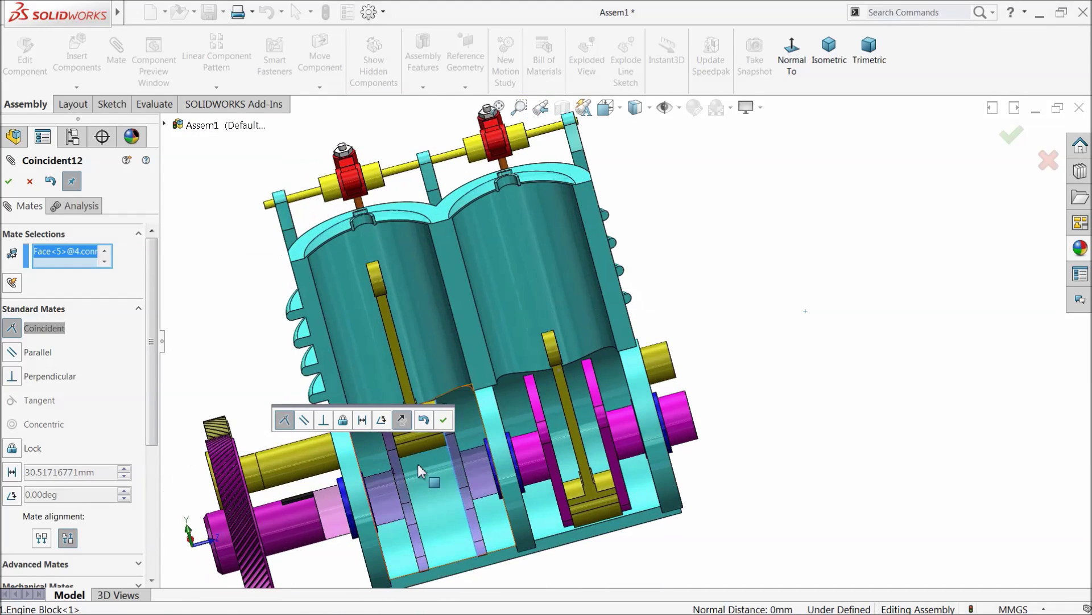
click(443, 420)
scroll(452, 422, up, 2)
middle_drag(453, 422, 472, 409)
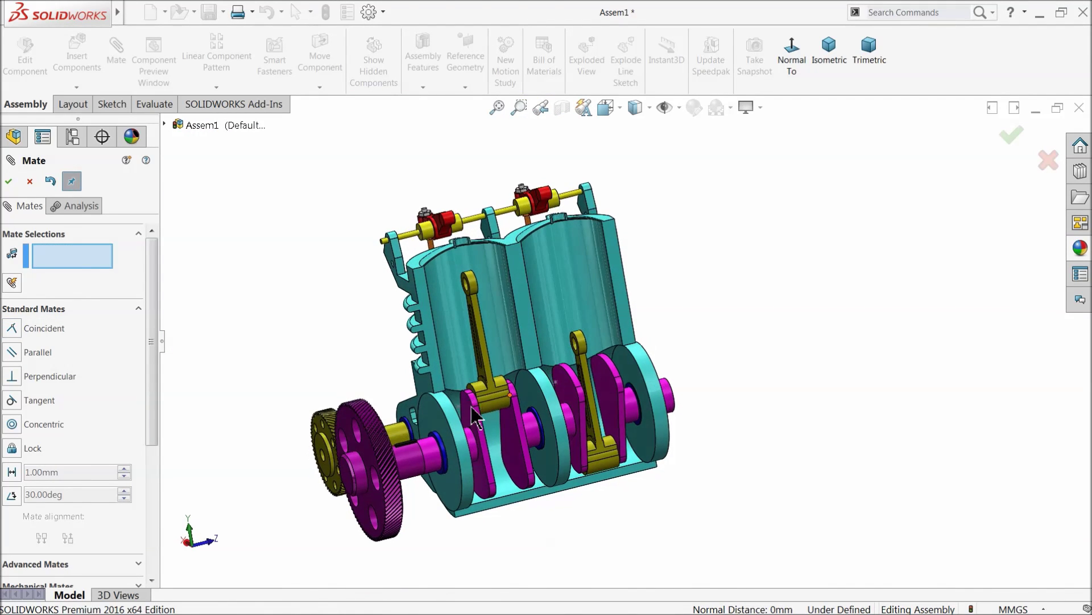
click(30, 181)
- Insert 2.Piston and 3.Piston Pin together and place them beside the engine block
click(85, 68)
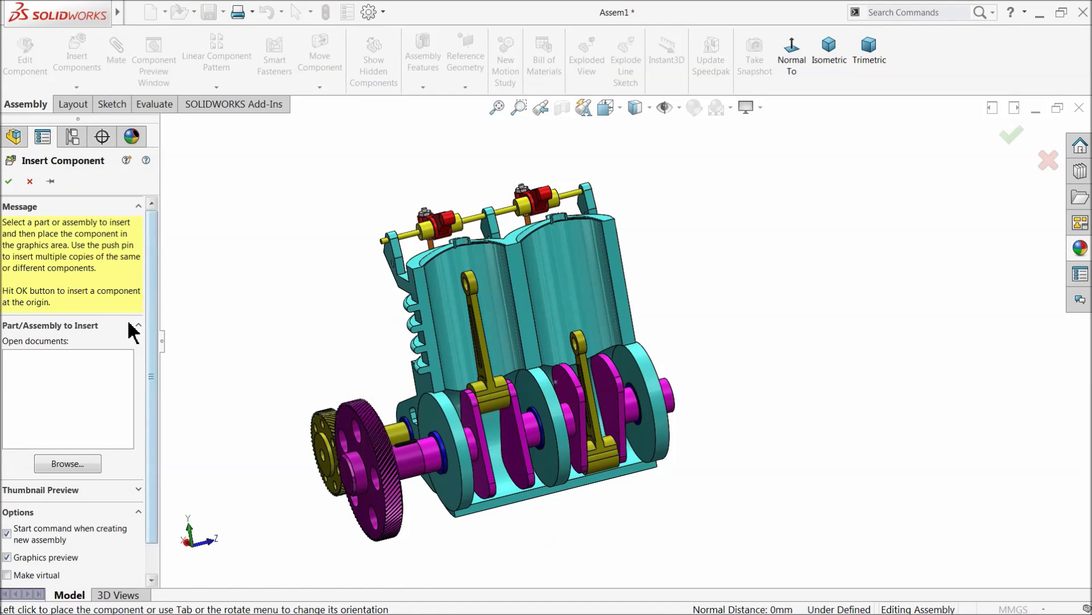
click(67, 463)
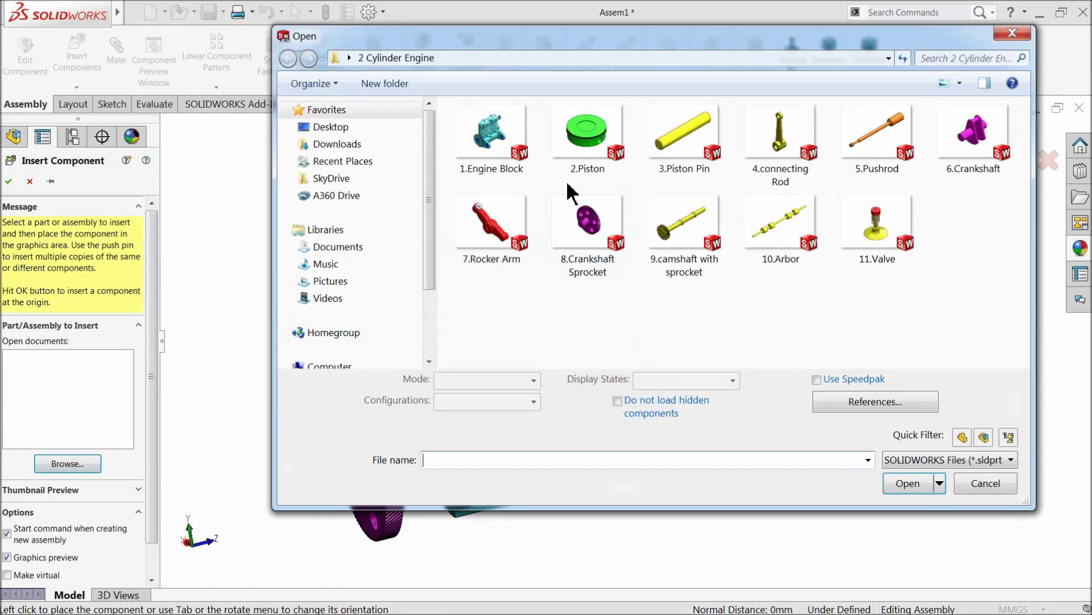
click(579, 156)
ctrl+click(682, 165)
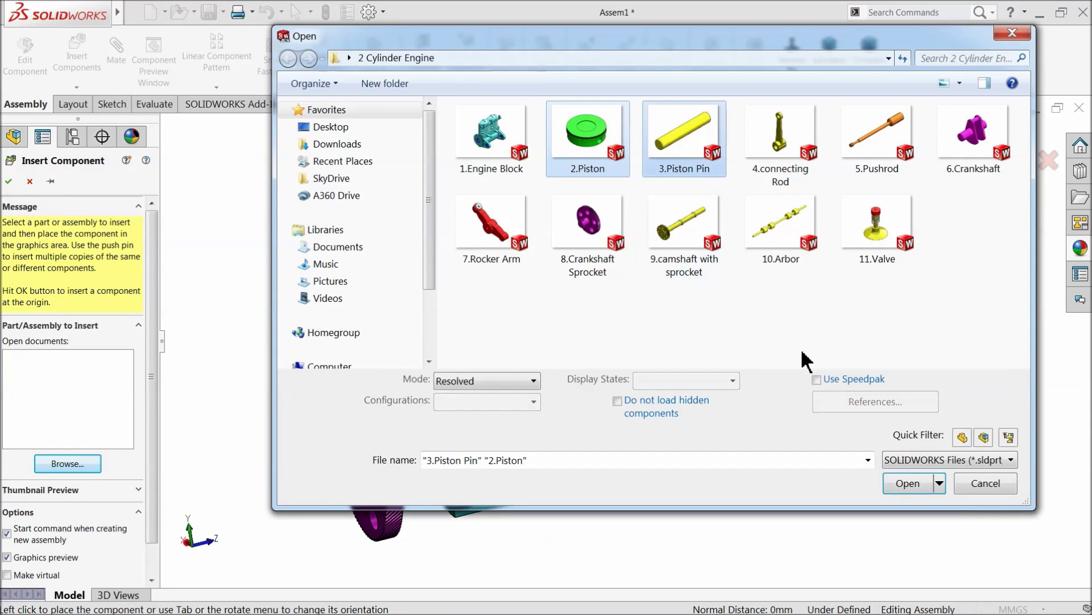
click(891, 483)
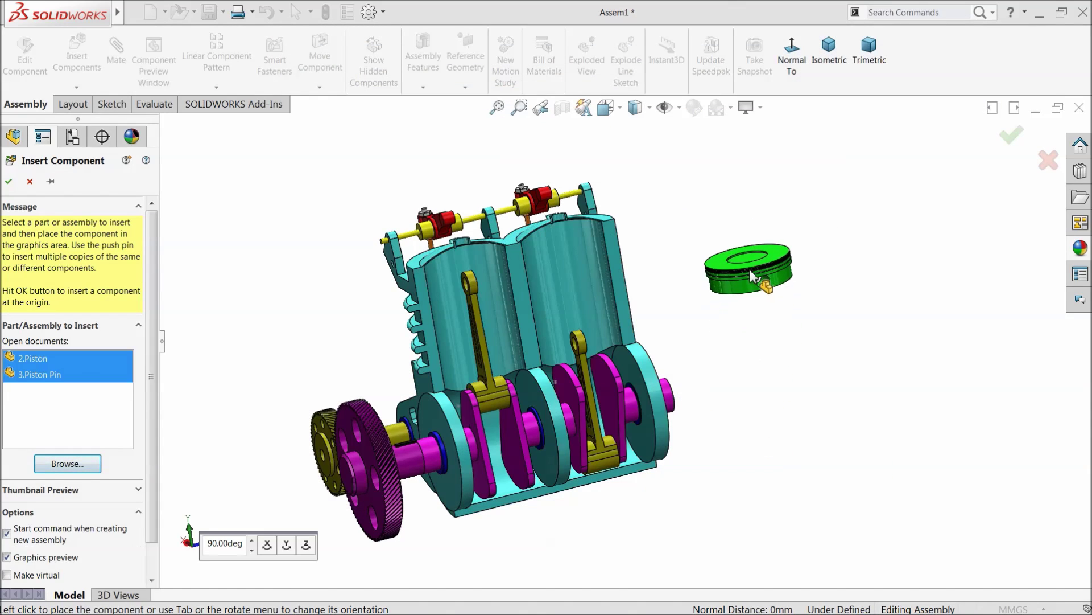
click(802, 296)
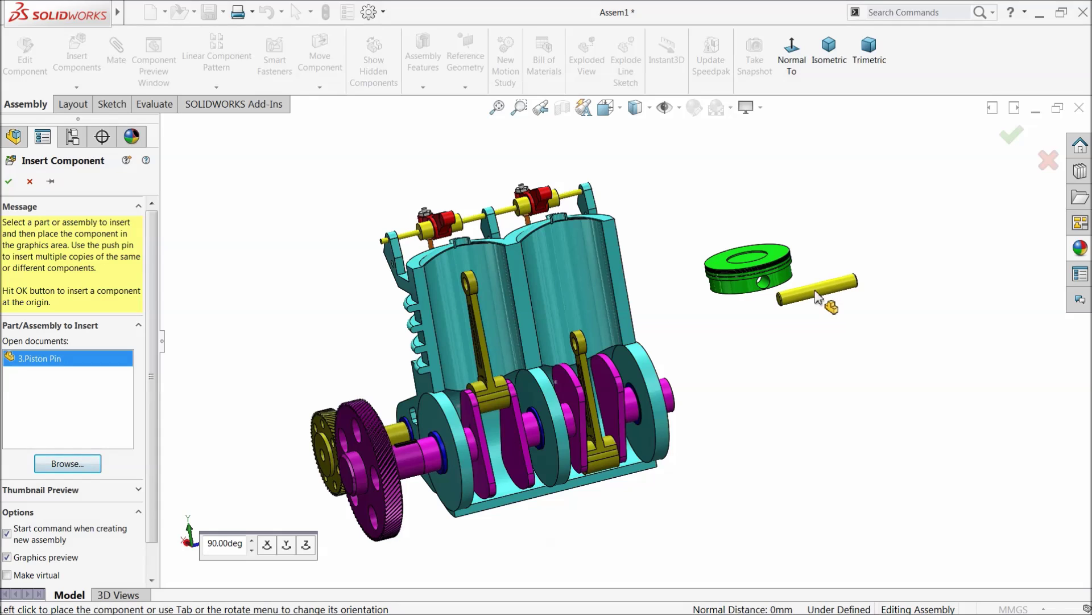
click(779, 279)
- Add a concentric mate between the piston pin's cylindrical face and the pin hole in the piston
scroll(652, 293, down, 3)
scroll(981, 325, down, 3)
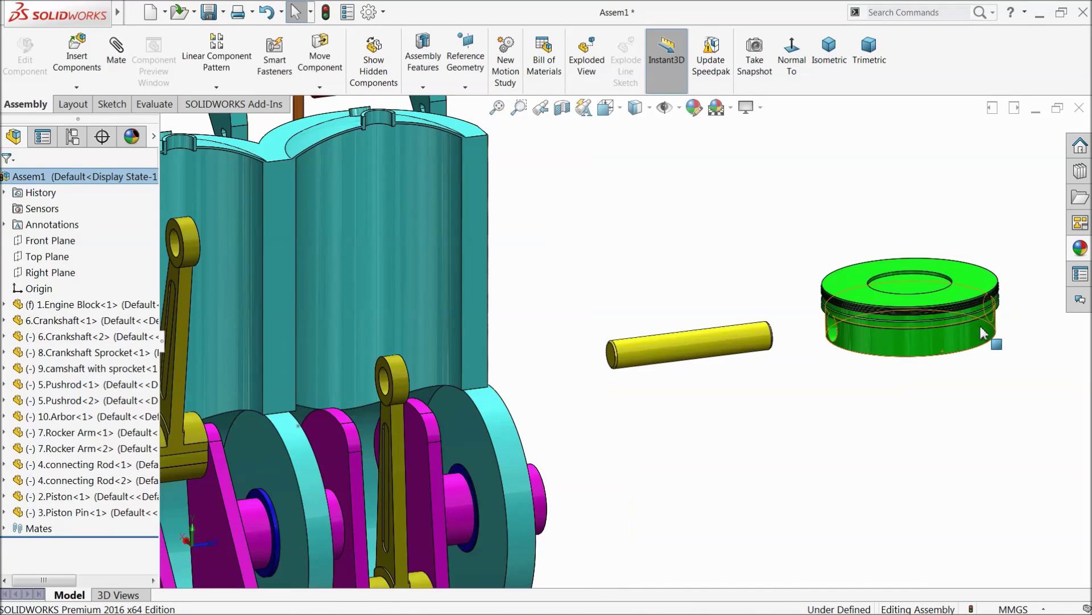
scroll(794, 352, down, 2)
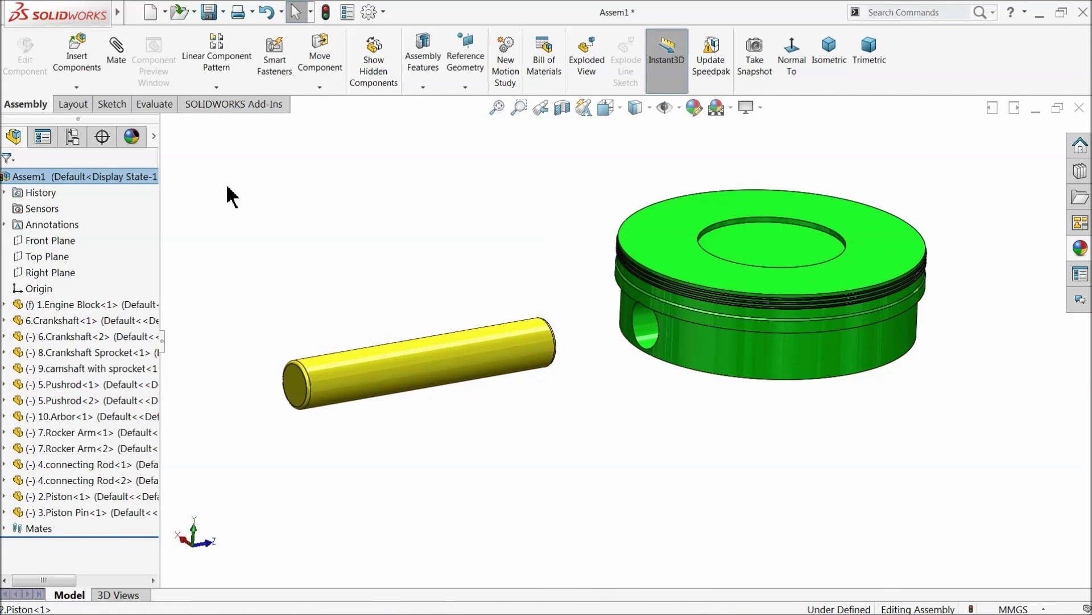
click(115, 66)
click(486, 349)
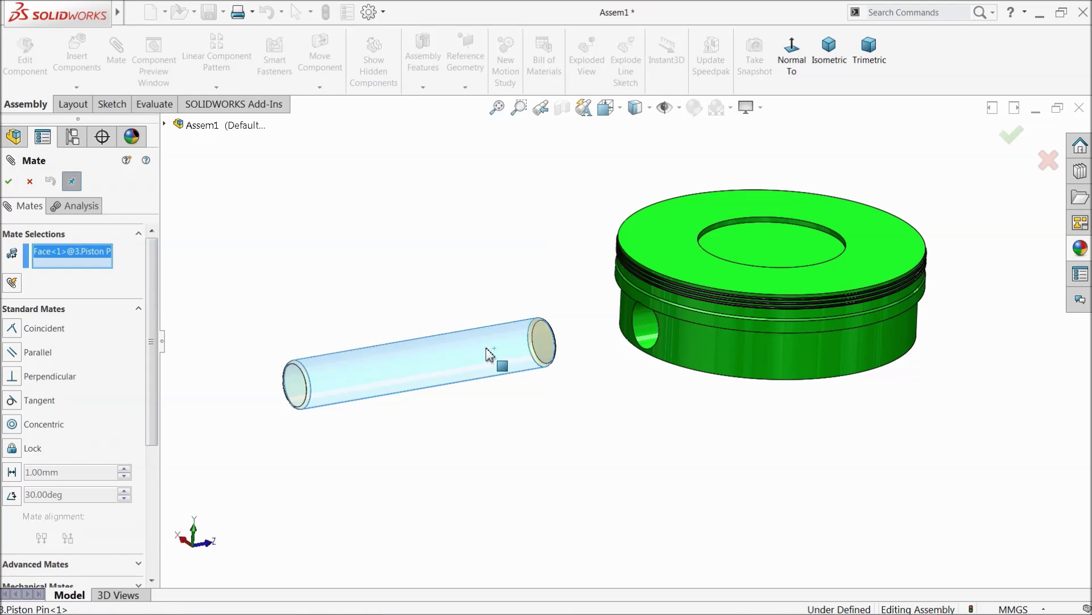
click(635, 329)
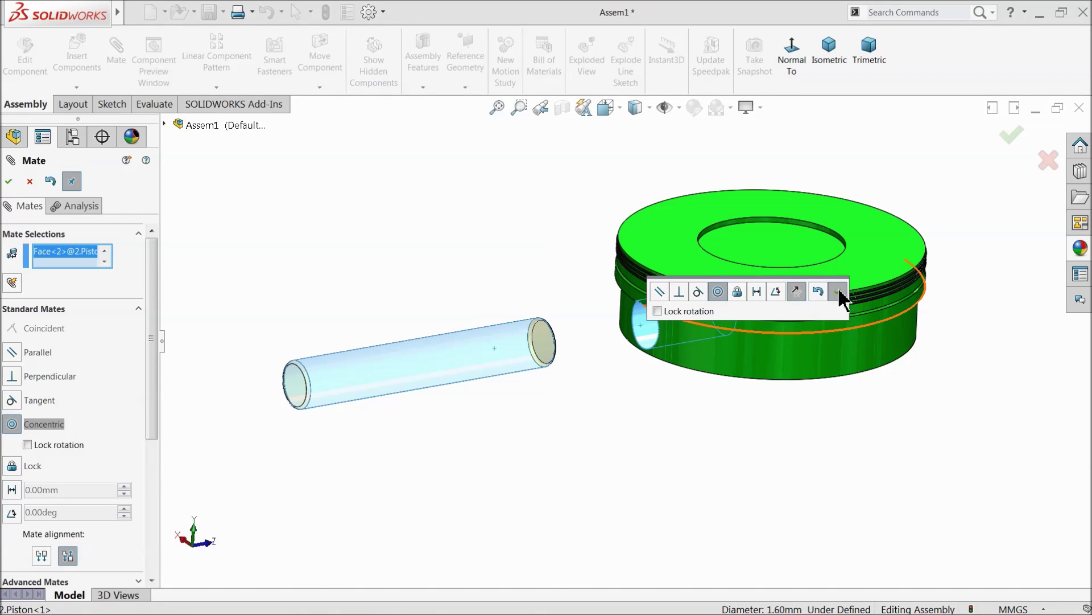
click(837, 292)
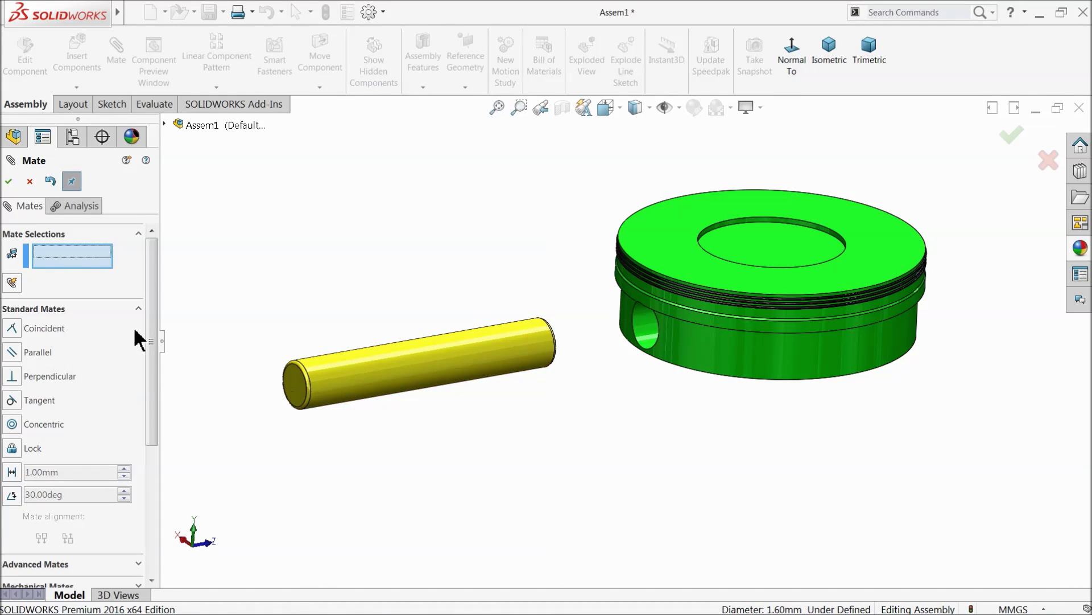
- Center the pin in the piston with a Width mate between the pin's end faces and the piston's inner slot walls
click(102, 309)
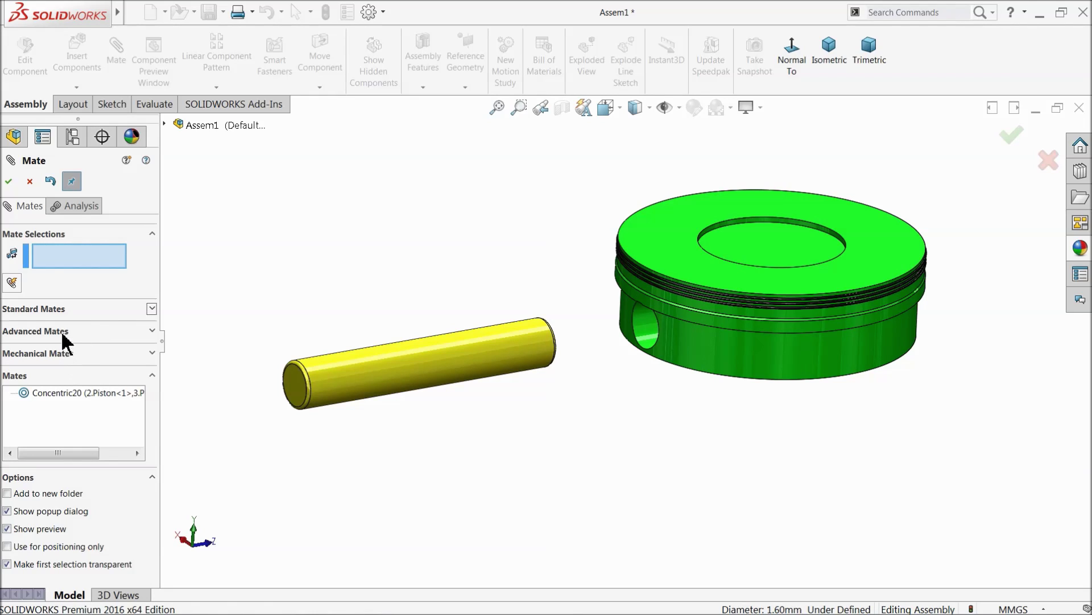
click(62, 334)
click(12, 375)
click(297, 397)
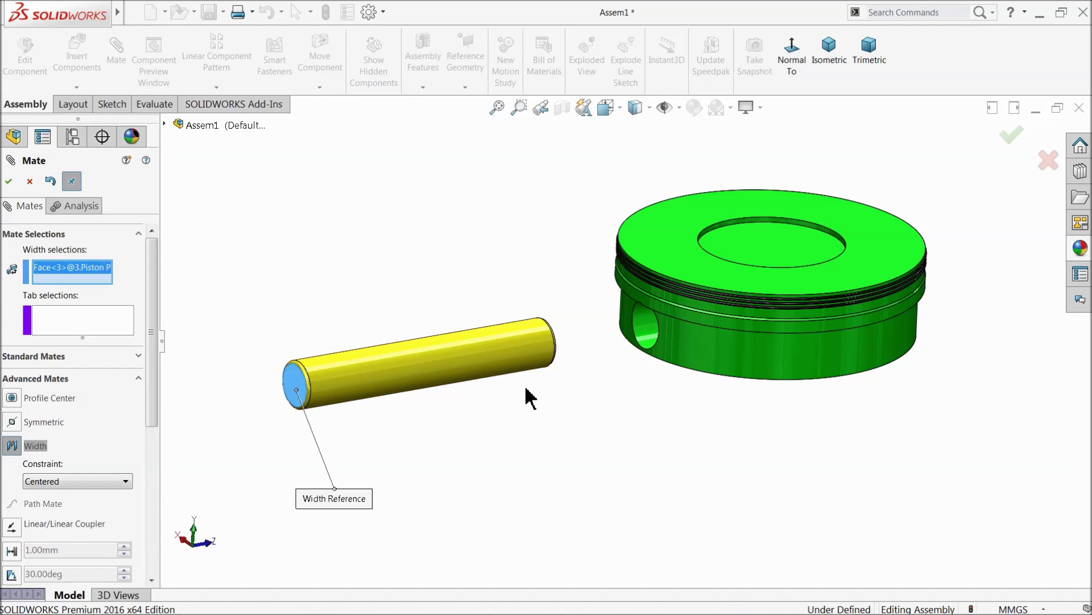
middle_drag(560, 345, 783, 200)
scroll(827, 455, up, 4)
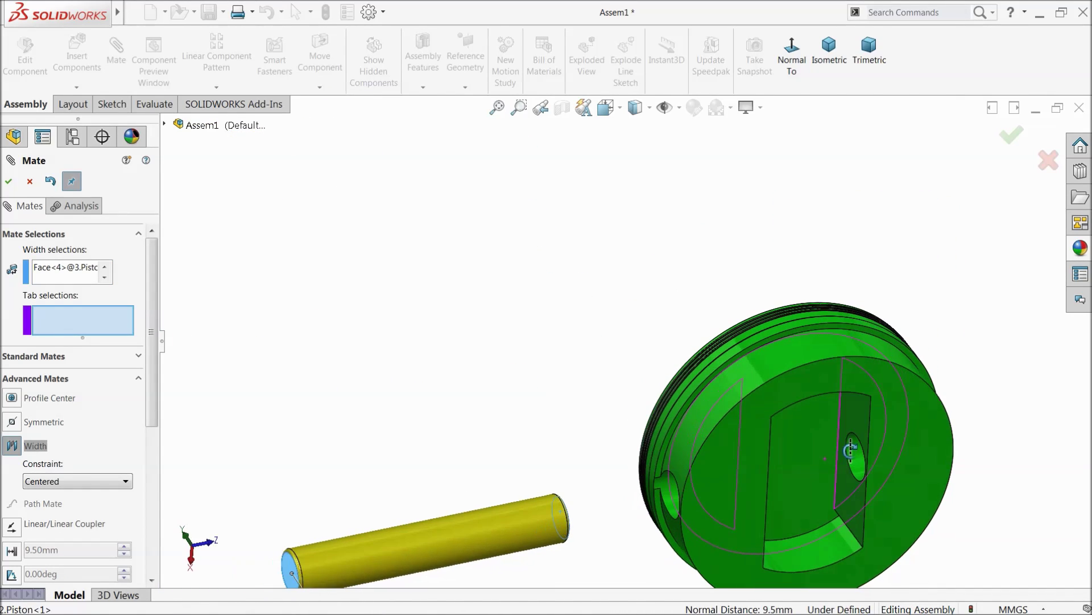
click(775, 488)
scroll(664, 452, down, 4)
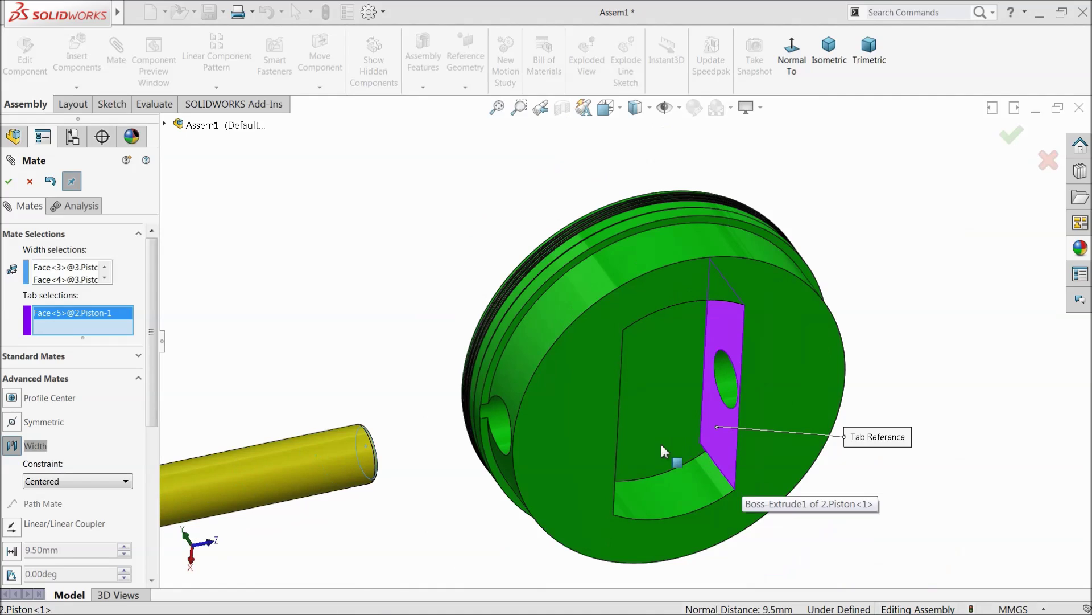
click(664, 452)
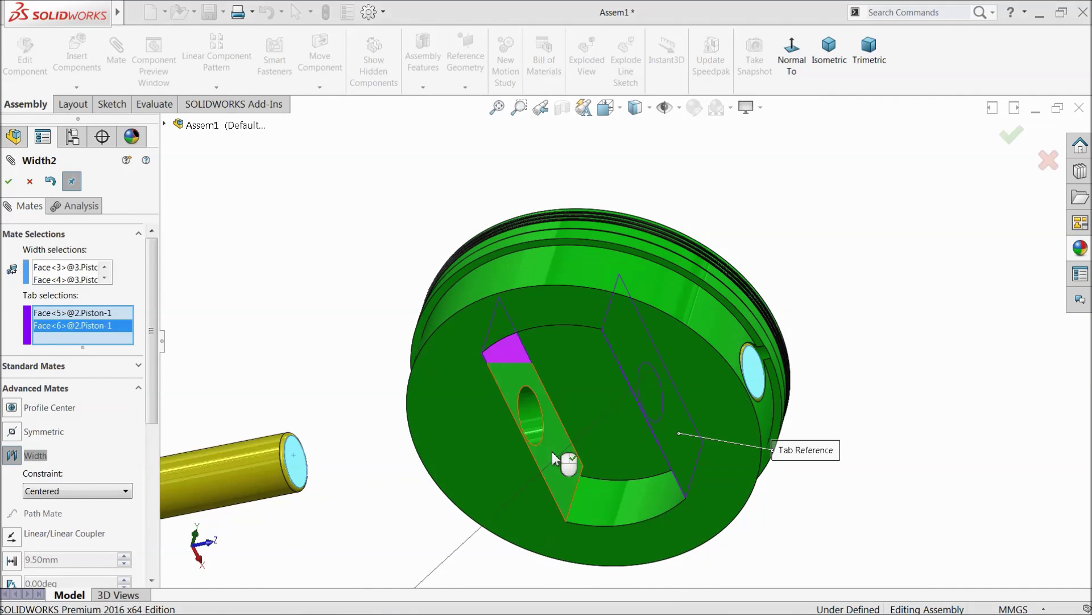
click(9, 182)
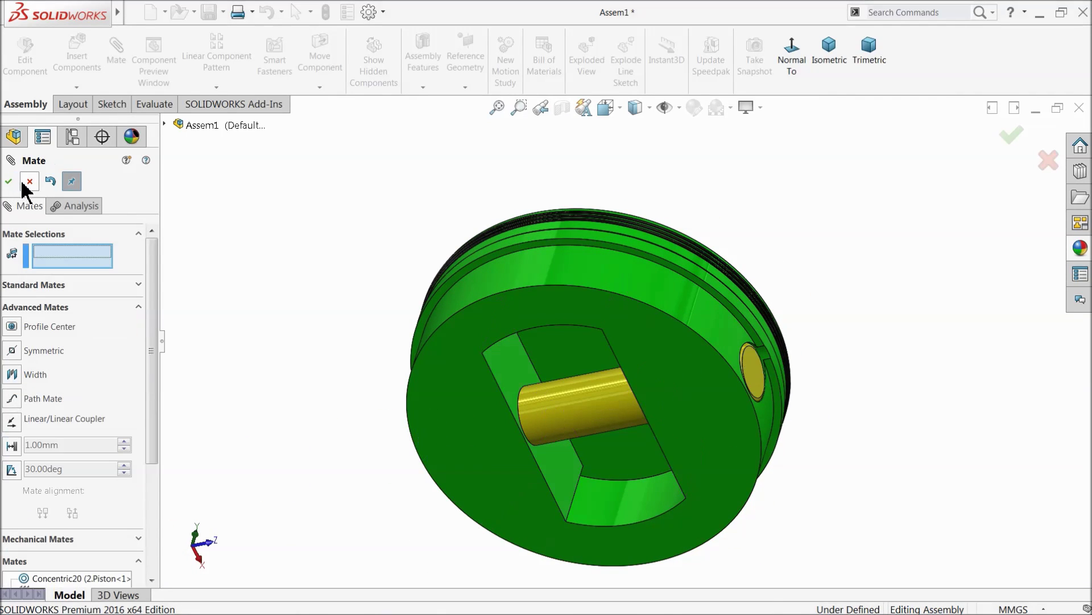
click(29, 180)
- Move the piston with its pin close to the far cylinder and swing that cylinder's connecting rod up to its raised position
scroll(398, 300, down, 6)
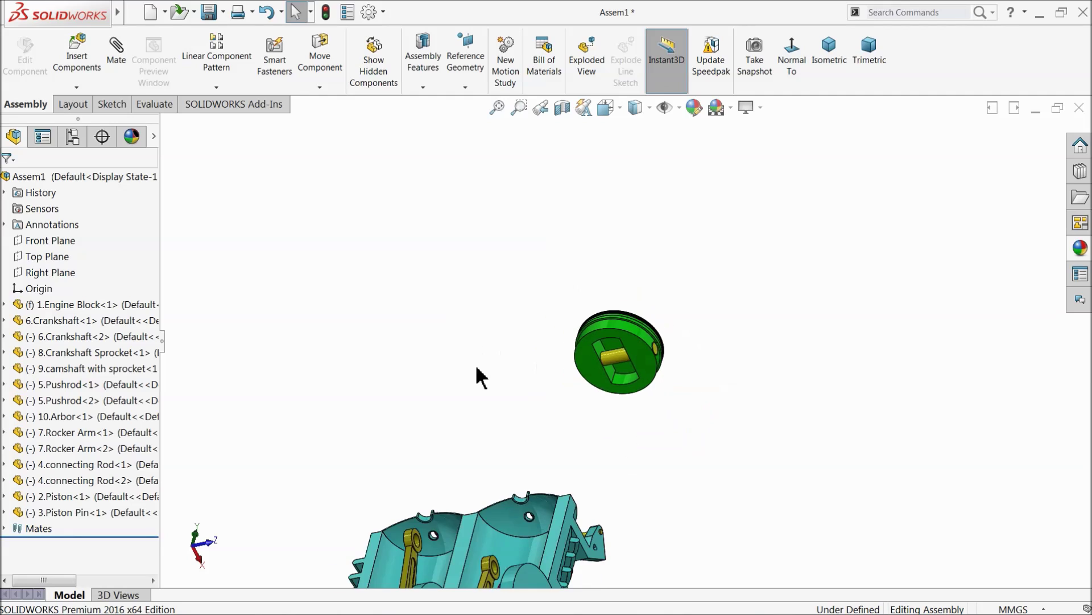
middle_drag(571, 368, 636, 532)
scroll(635, 532, down, 4)
drag(830, 428, 607, 347)
scroll(517, 454, down, 5)
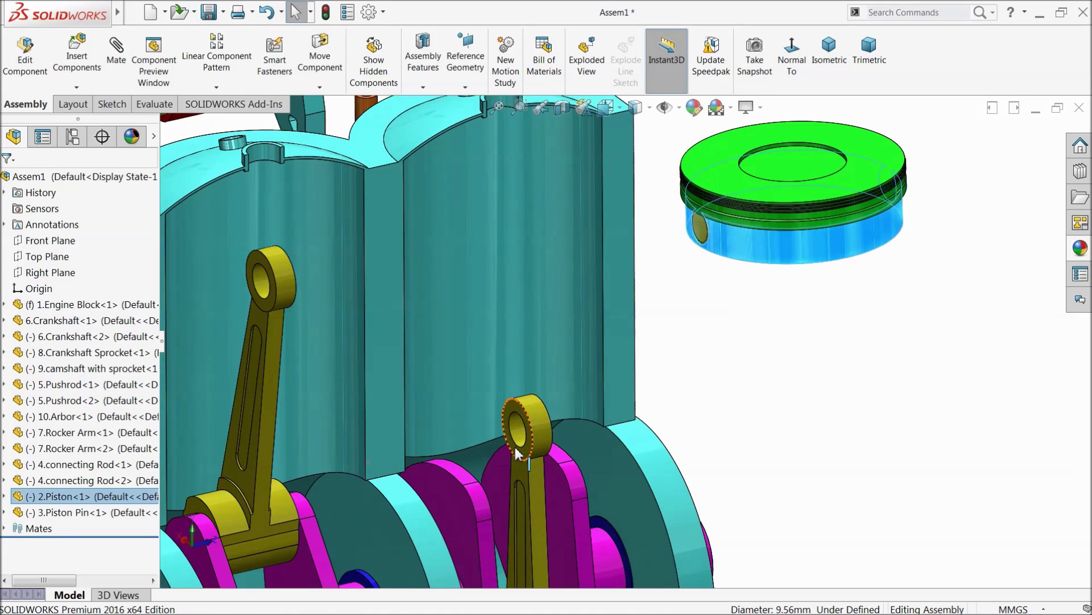
drag(517, 453, 556, 225)
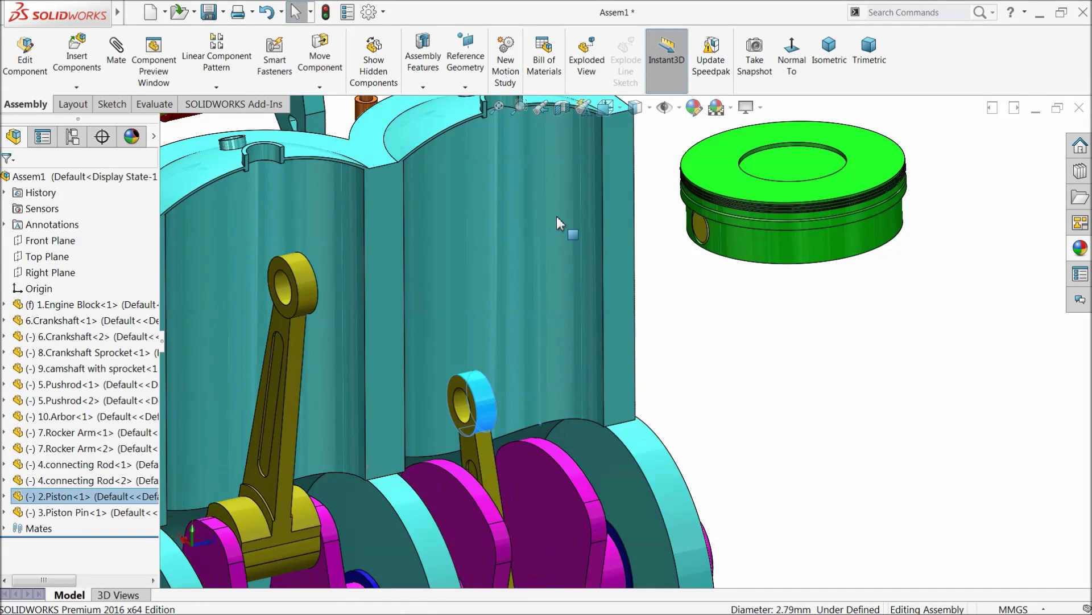
click(688, 312)
- Add a concentric mate between the far cylinder's bore and the piston's outer cylindrical face
click(116, 61)
click(453, 204)
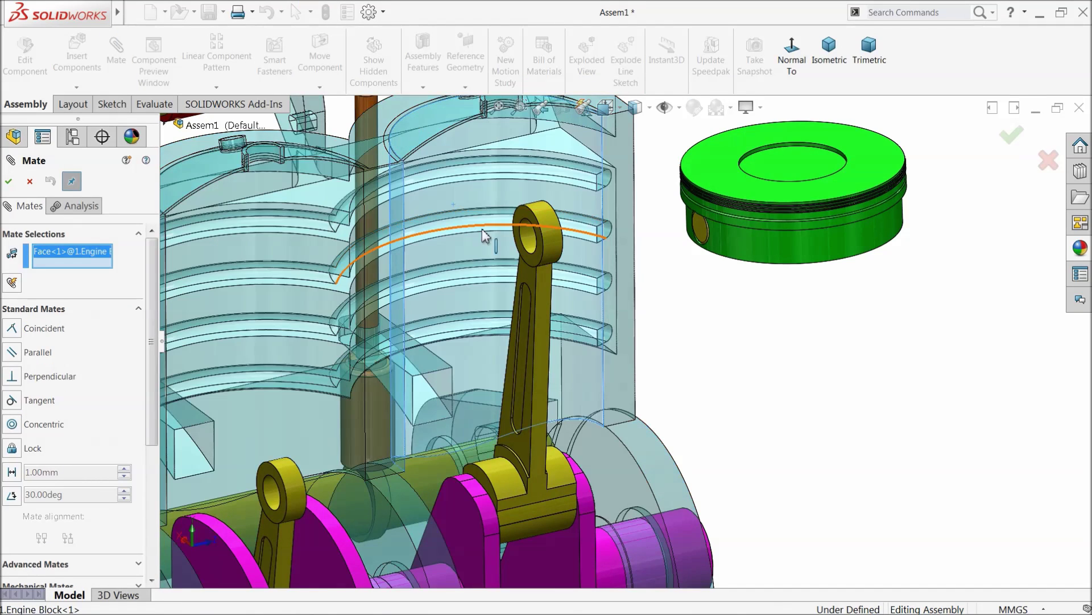
click(797, 261)
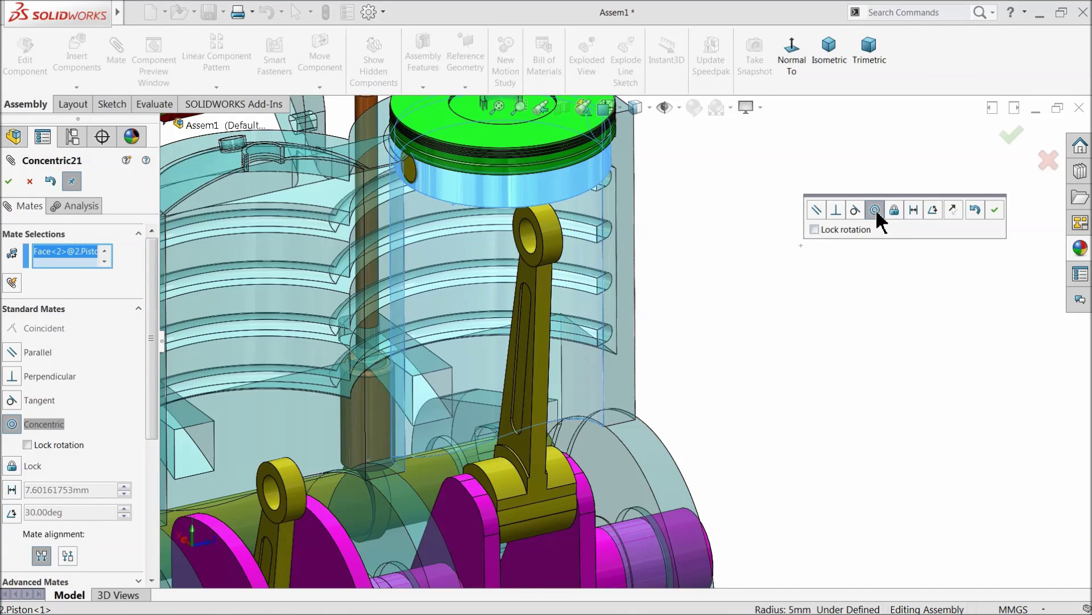
click(995, 207)
scroll(459, 272, up, 3)
scroll(460, 272, down, 2)
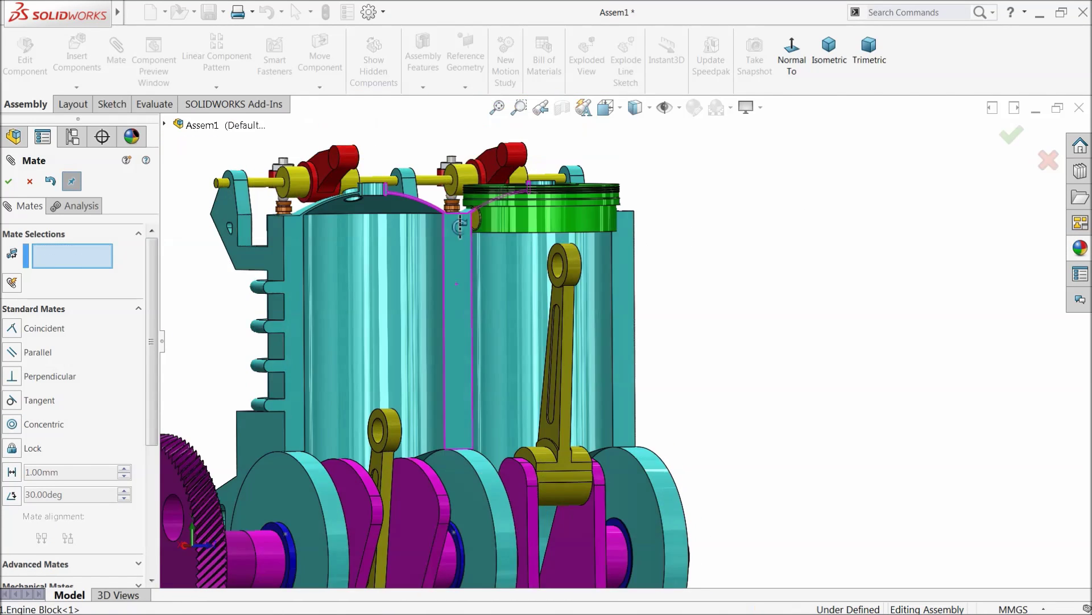
- Add a concentric mate between the piston pin and the small-end bore of the far connecting rod
middle_drag(460, 225, 444, 108)
scroll(567, 281, down, 4)
click(545, 294)
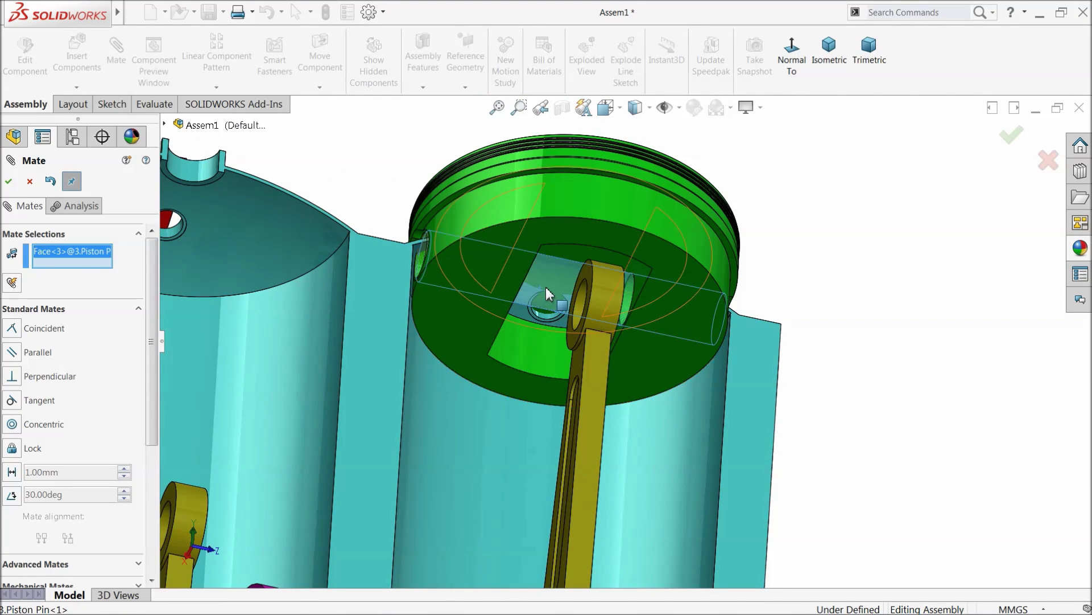
mouse_move(599, 324)
middle_down()
mouse_move(622, 361)
mouse_move(595, 336)
middle_up()
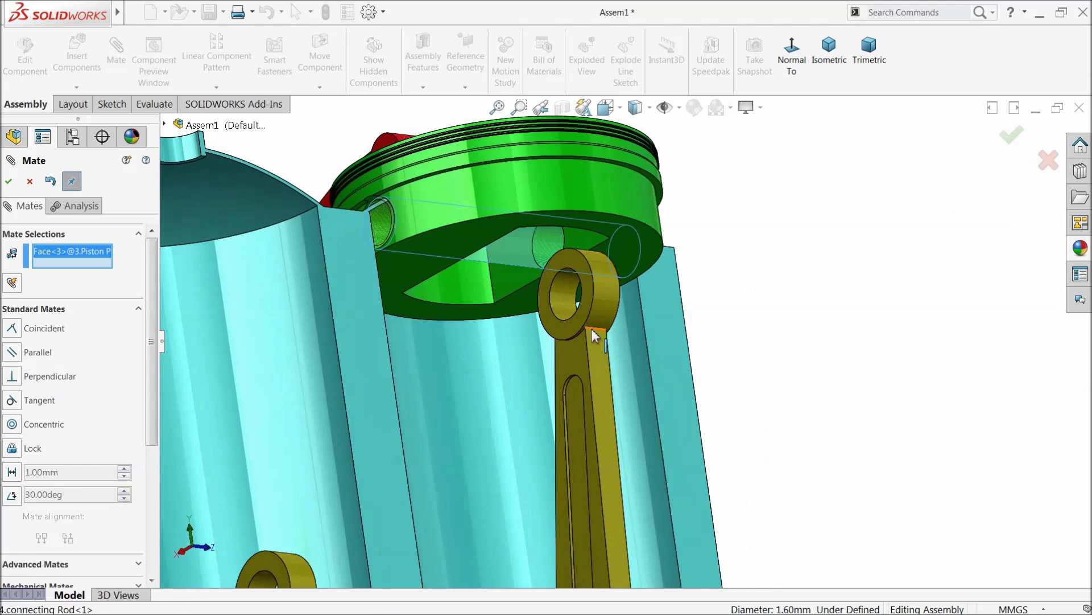
click(557, 299)
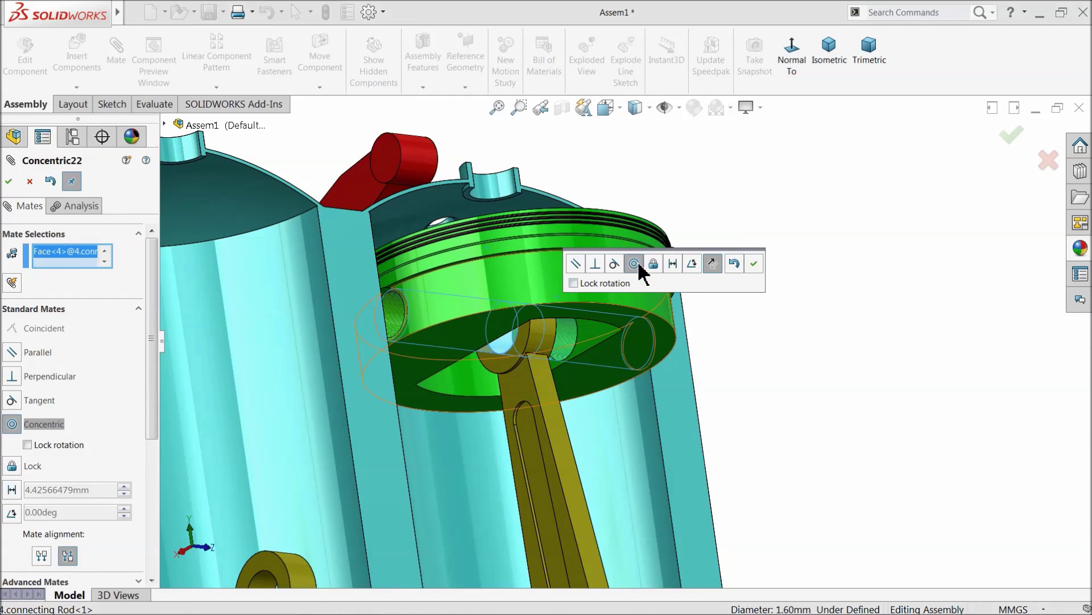
click(754, 263)
scroll(650, 329, up, 5)
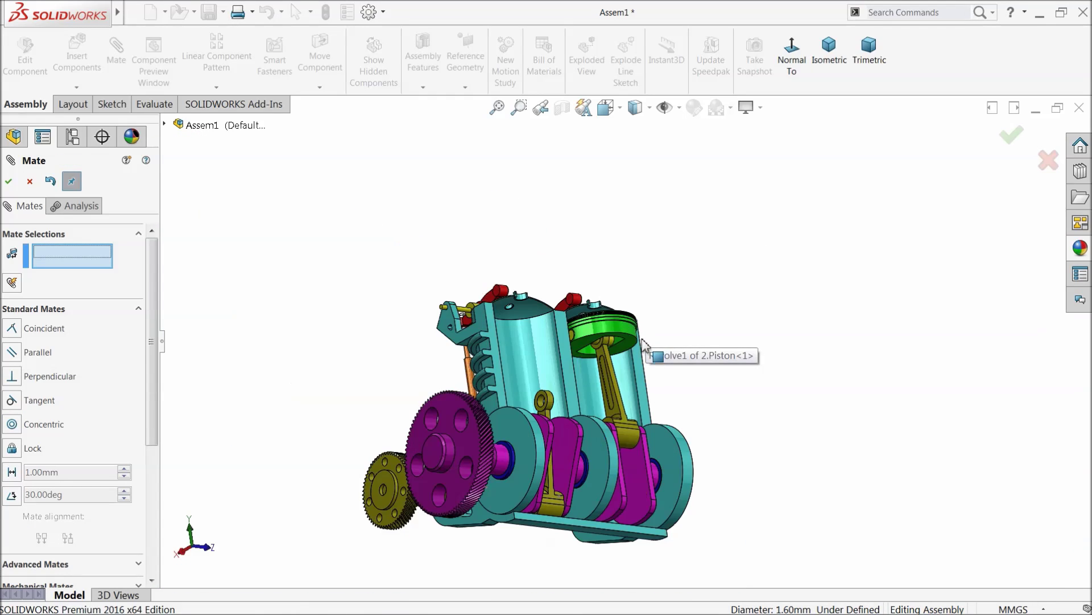
middle_drag(638, 464, 629, 484)
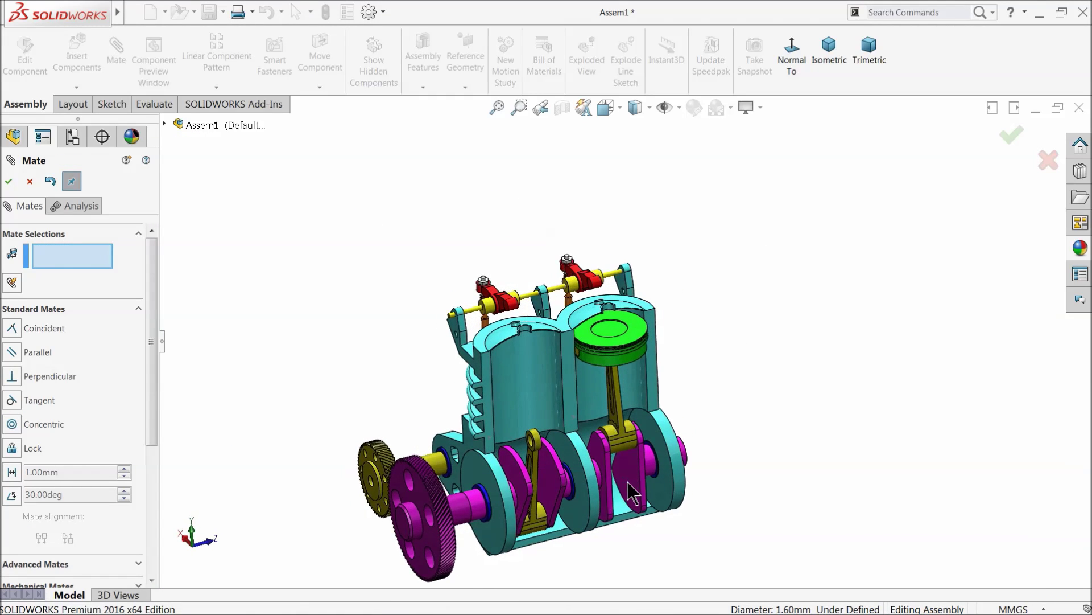
- Turn the crankshaft sprocket to test the far piston's motion and finish the mating command
scroll(555, 466, down, 2)
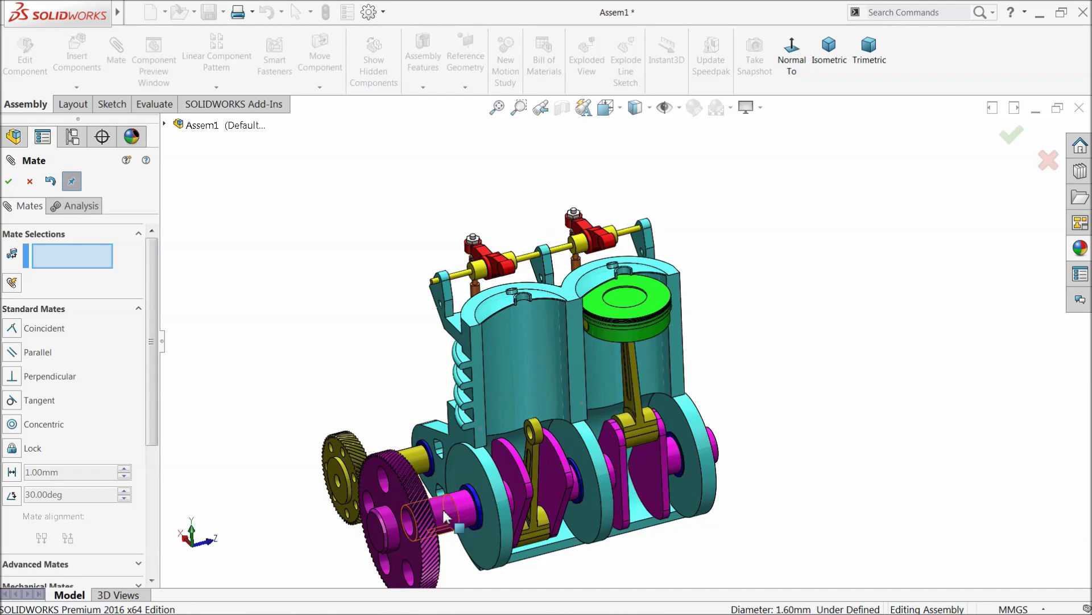
drag(401, 517, 393, 478)
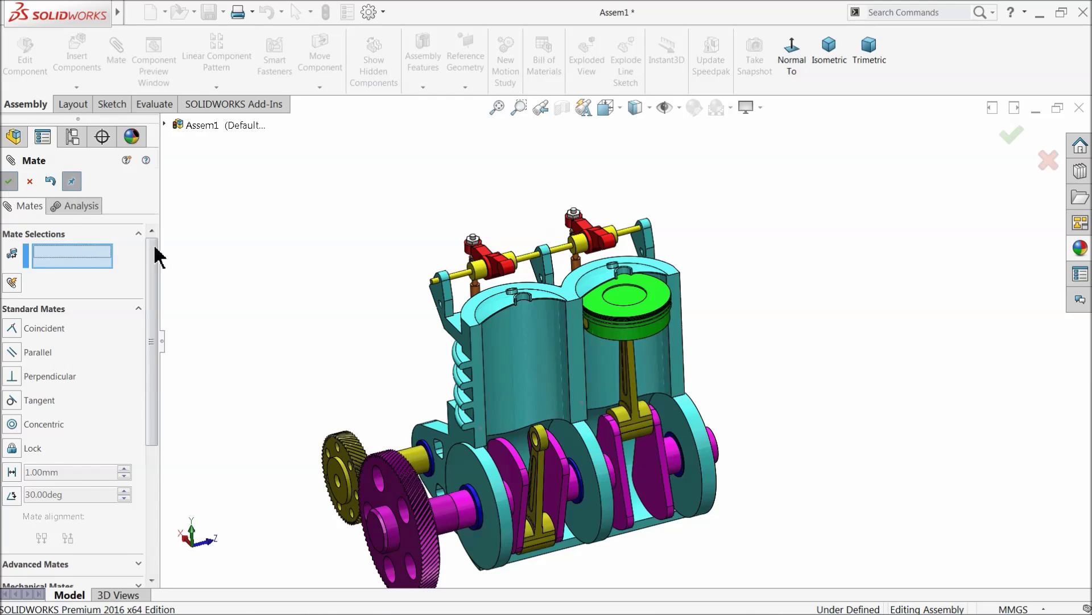
key(Escape)
- Copy the far cylinder's piston and its piston pin, placing both copies in the open space beside the engine block
scroll(588, 378, down, 3)
ctrl+drag(651, 316, 876, 321)
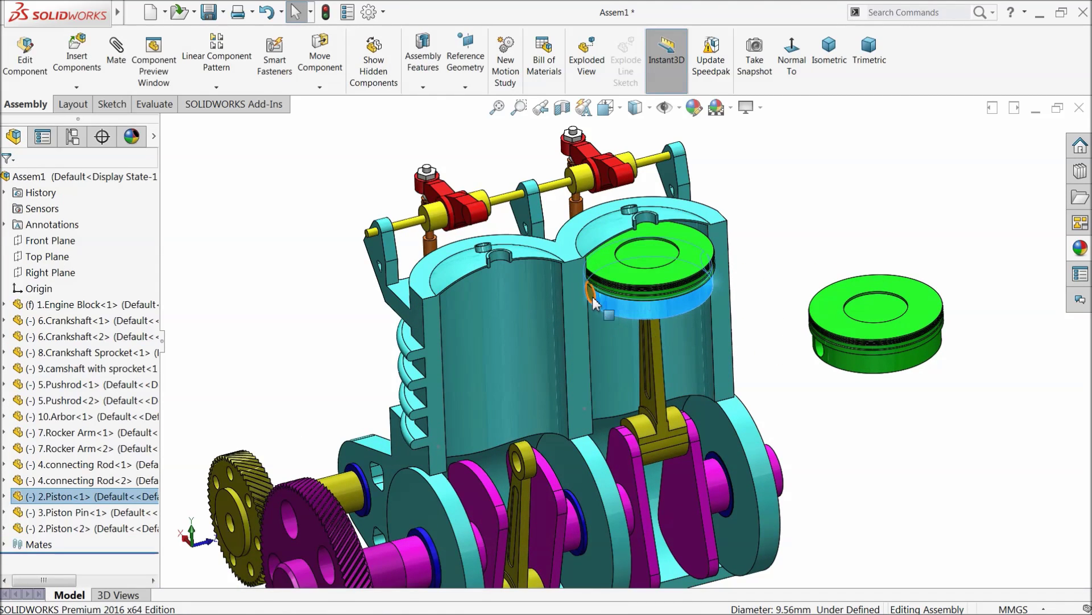
ctrl+drag(596, 300, 891, 263)
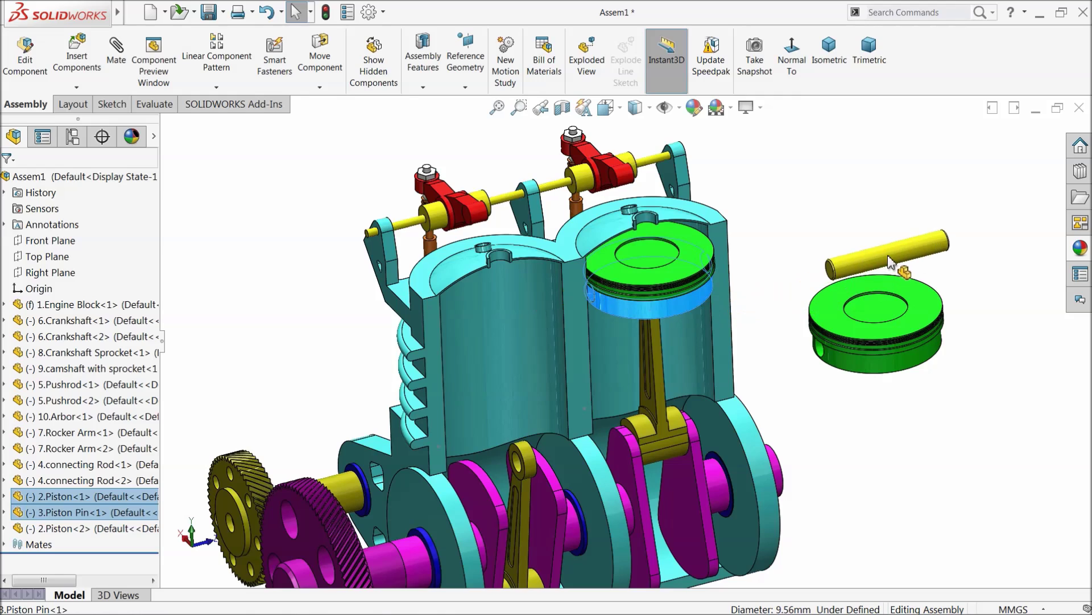
- Add a concentric mate between the copied piston's pin hole and the copied piston pin
scroll(947, 363, down, 3)
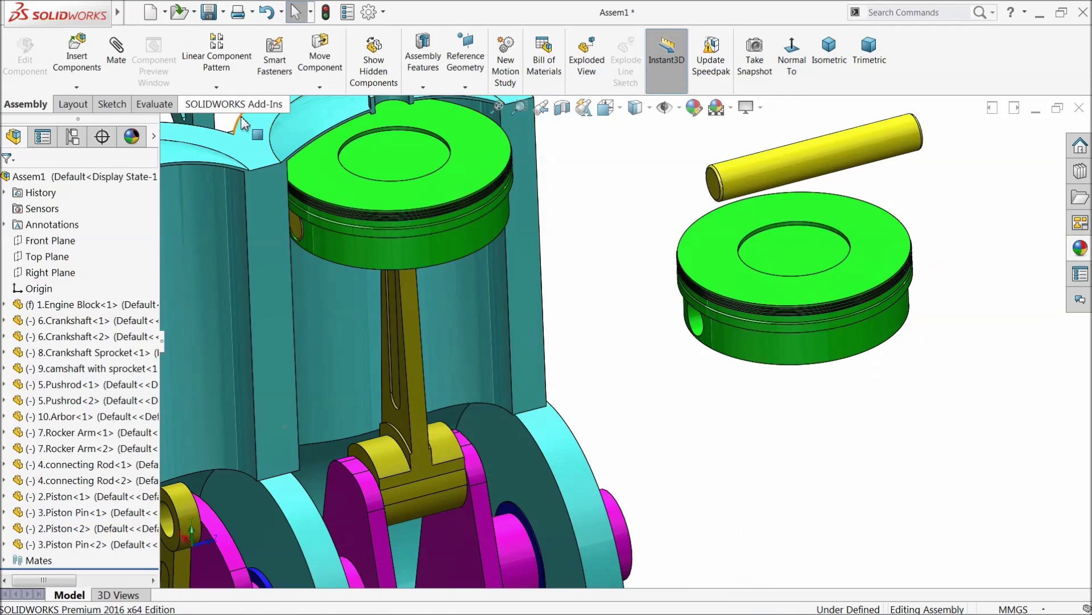
click(117, 59)
click(767, 266)
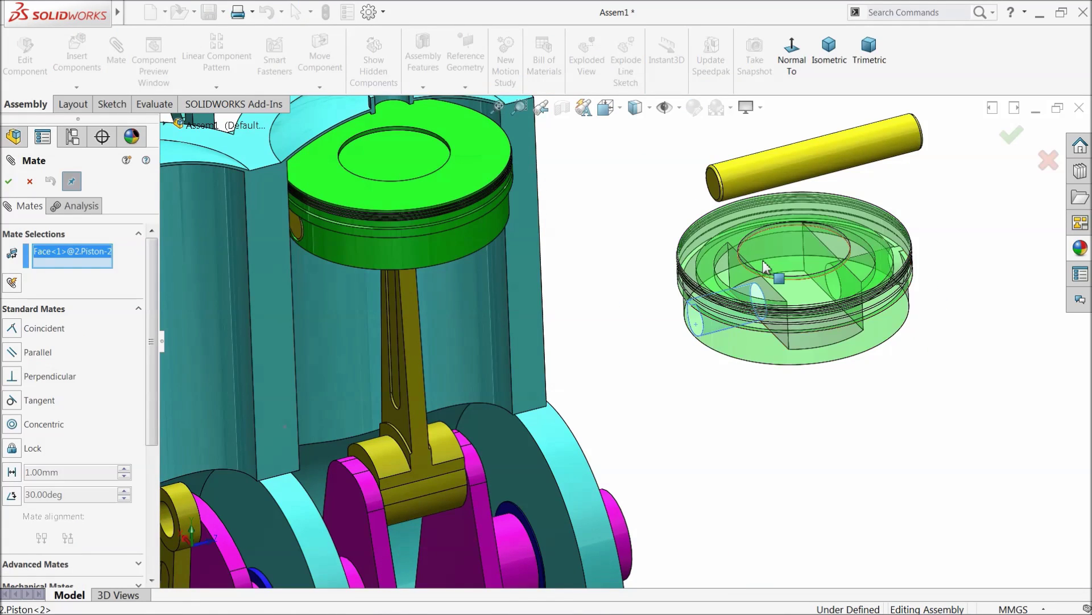
click(763, 178)
click(947, 209)
- Center the copied pin with a Width mate between its two end faces and the inner slot walls of the copied piston
middle_drag(880, 359, 862, 151)
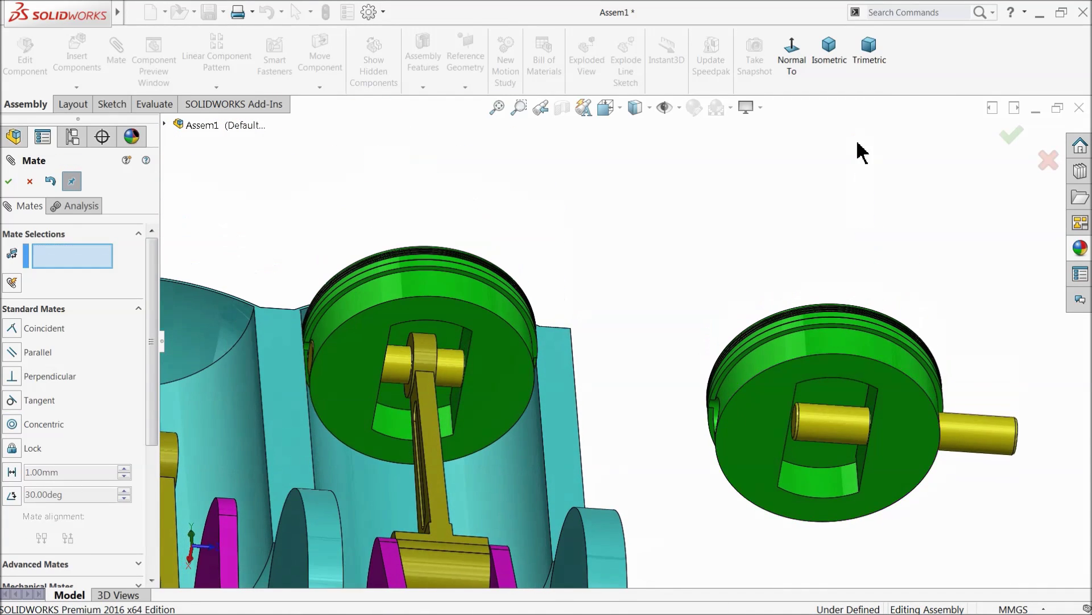
scroll(866, 353, down, 3)
click(86, 310)
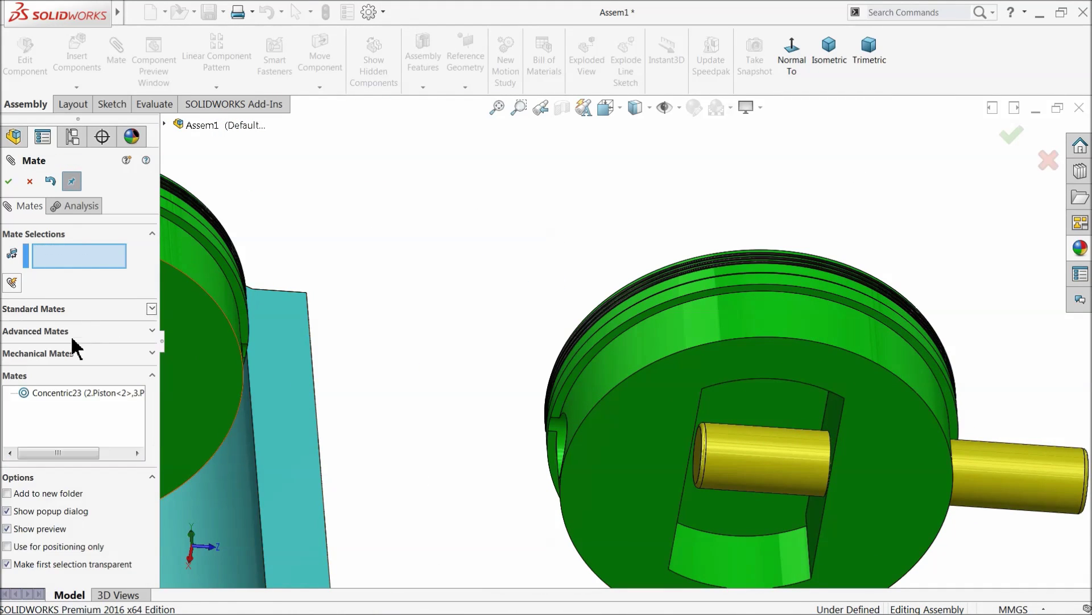
click(55, 332)
click(12, 373)
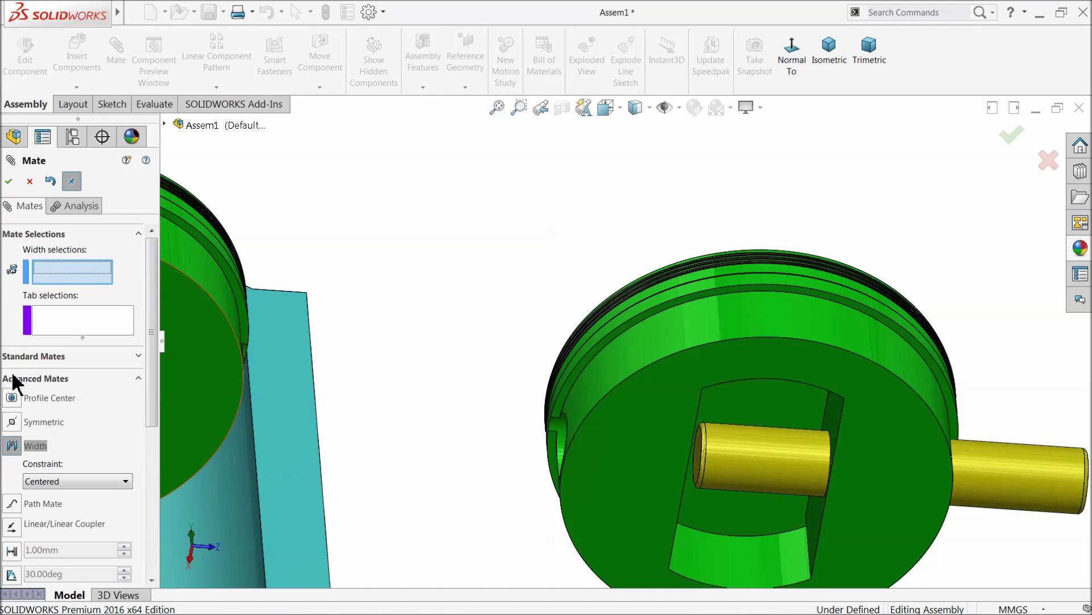
scroll(711, 455, down, 2)
click(646, 447)
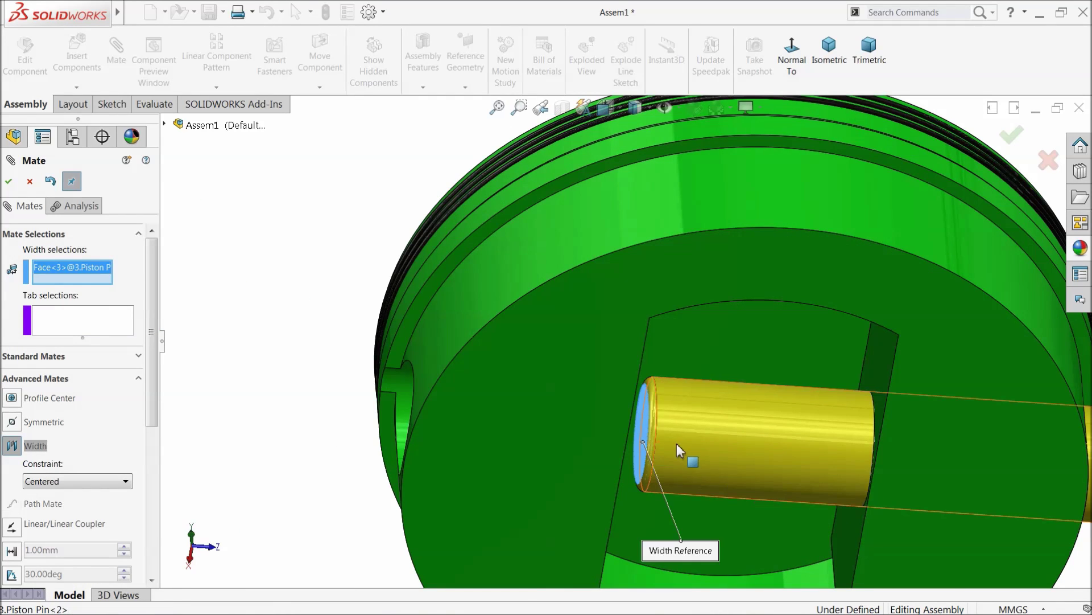
scroll(711, 449, up, 3)
middle_drag(715, 450, 801, 388)
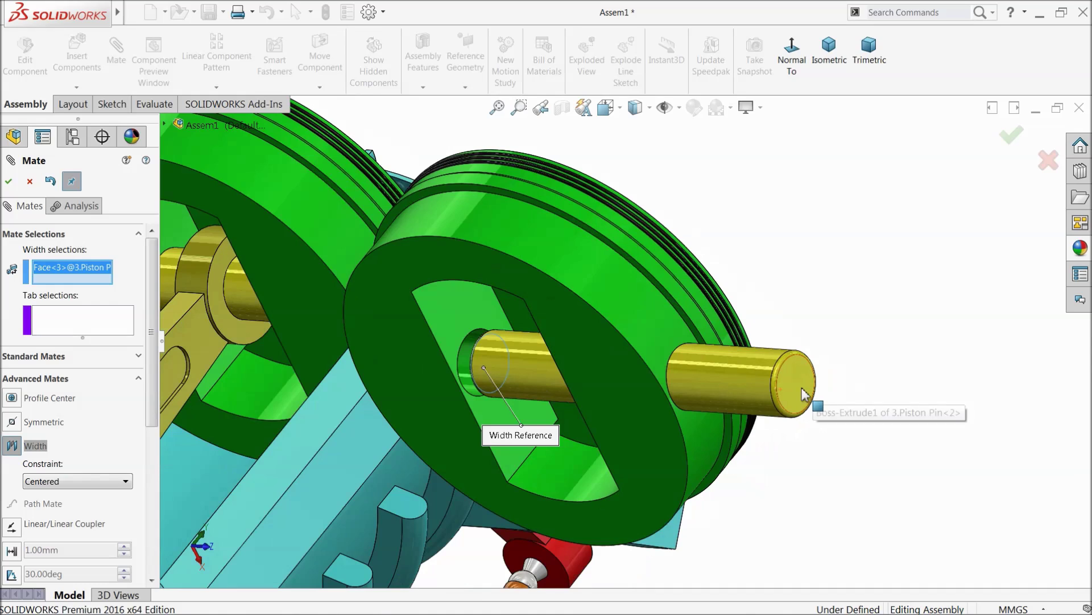
click(800, 388)
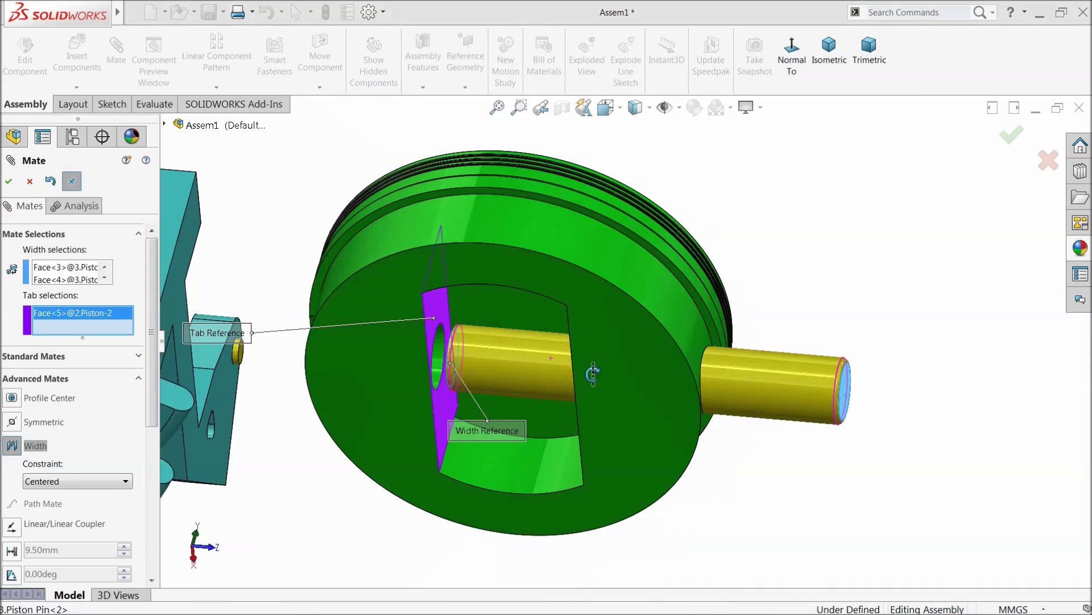
middle_drag(672, 364, 593, 322)
click(593, 322)
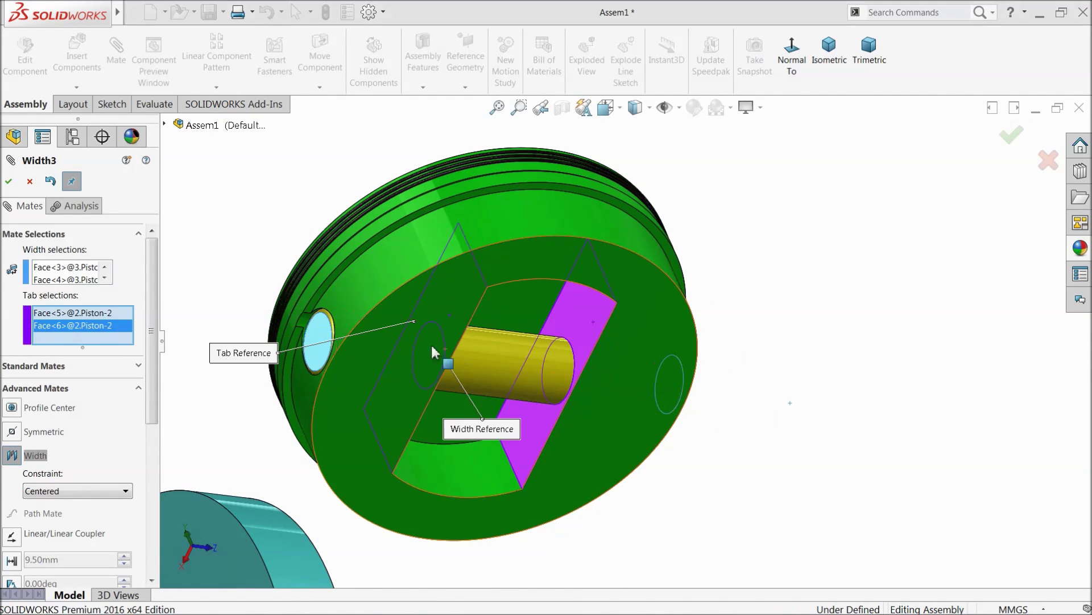
click(8, 187)
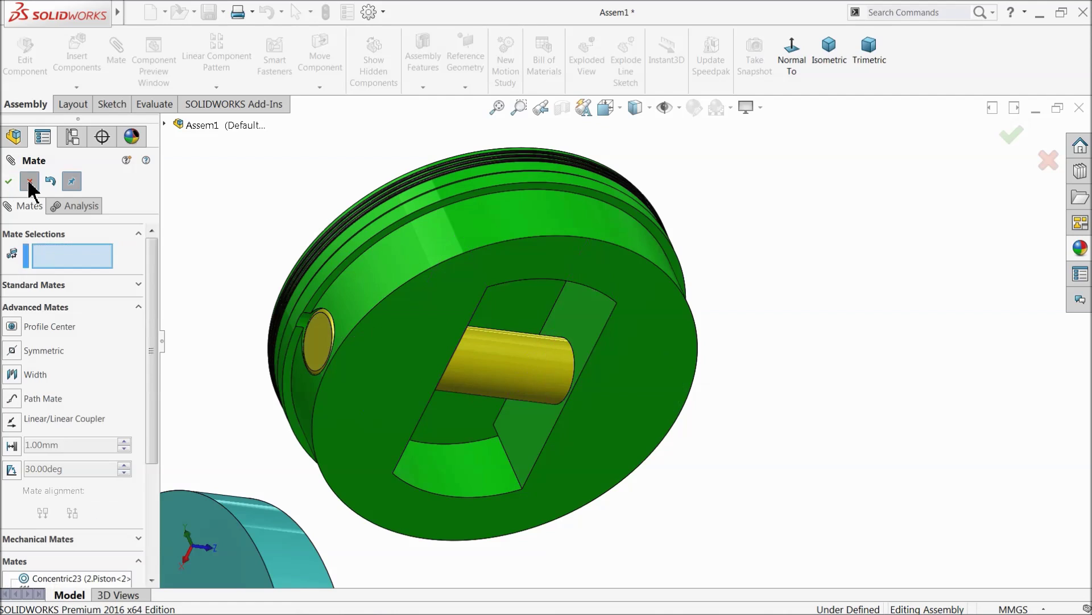
click(29, 181)
- Add a concentric mate between the copied piston's outer cylindrical face and the near cylinder's bore
scroll(576, 329, up, 6)
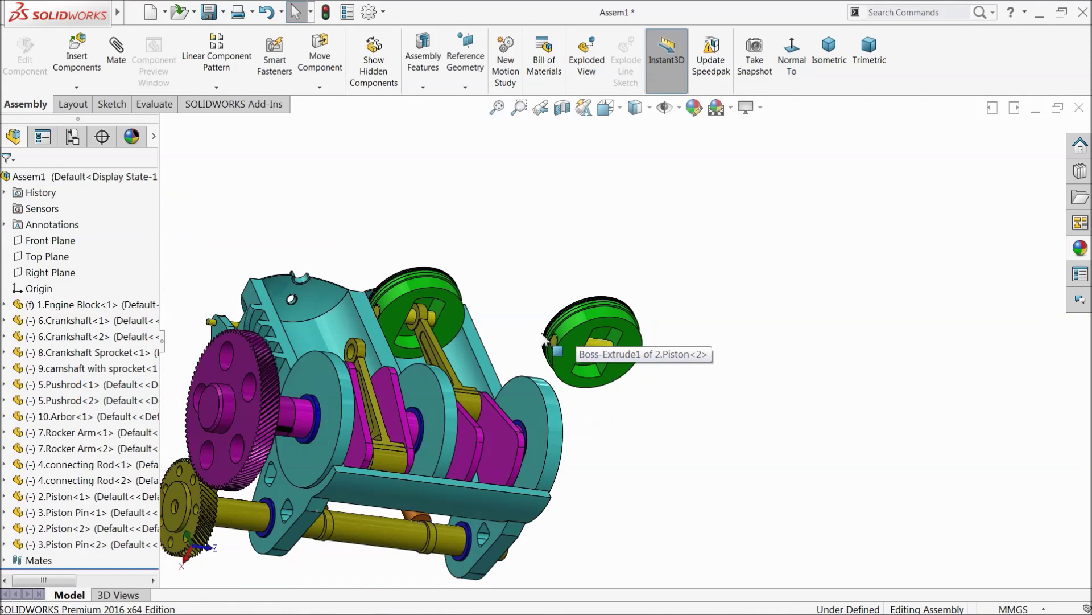
middle_drag(493, 334, 411, 415)
scroll(364, 398, down, 2)
click(301, 290)
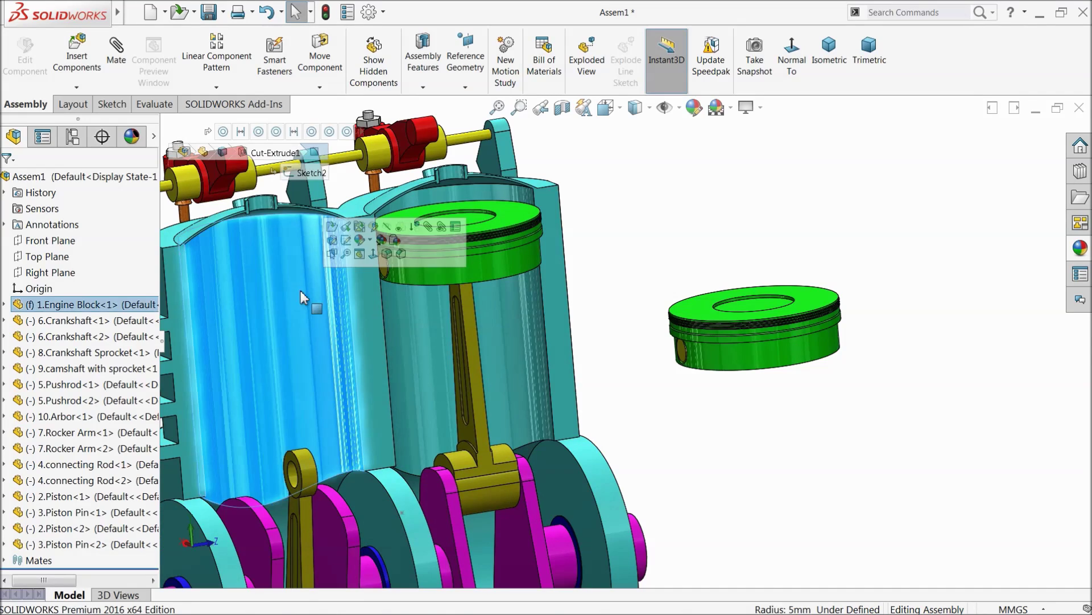
click(768, 358)
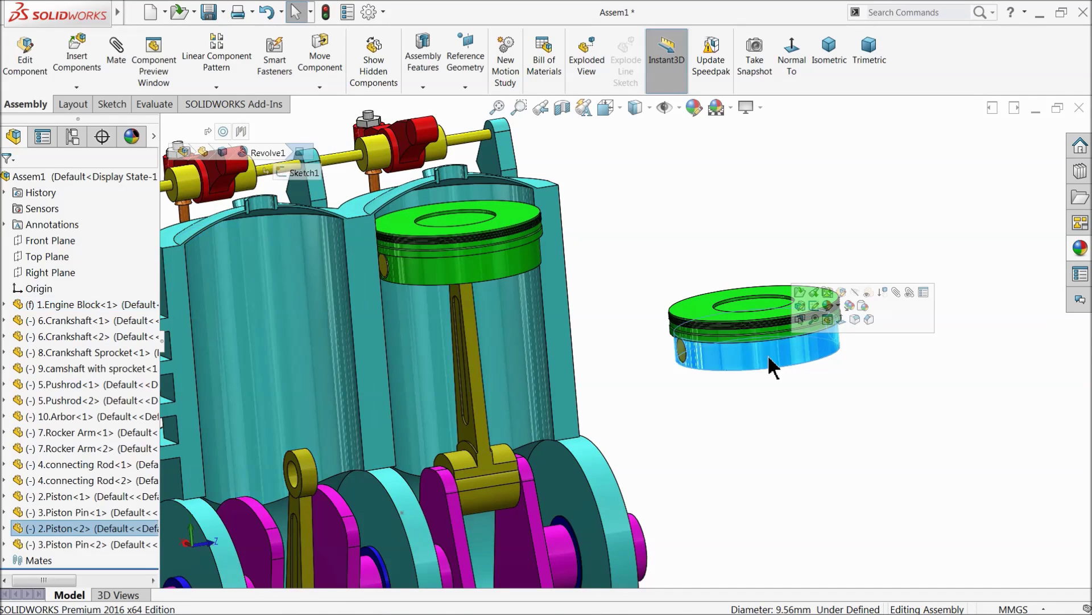
click(126, 71)
click(294, 301)
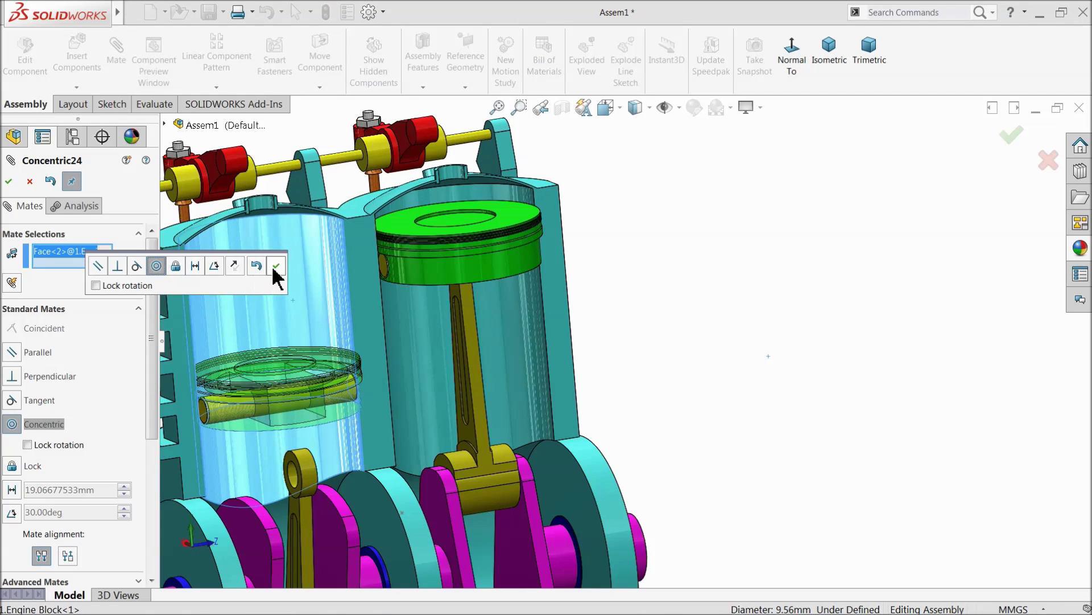
click(275, 265)
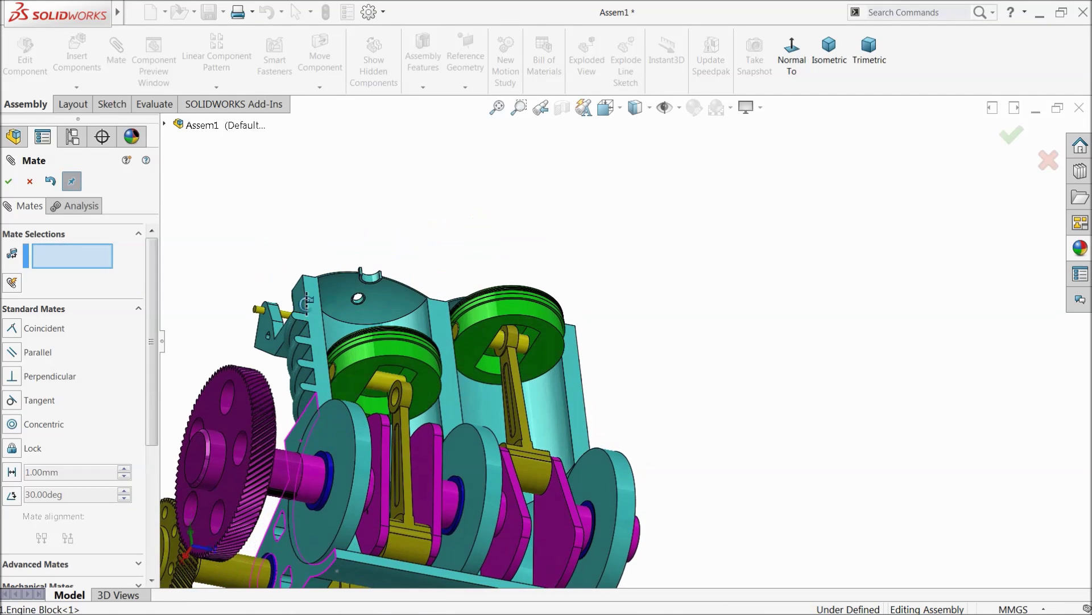
- Add a concentric mate between the near connecting rod's small-end bore and the copied piston pin
scroll(445, 398, up, 6)
click(420, 366)
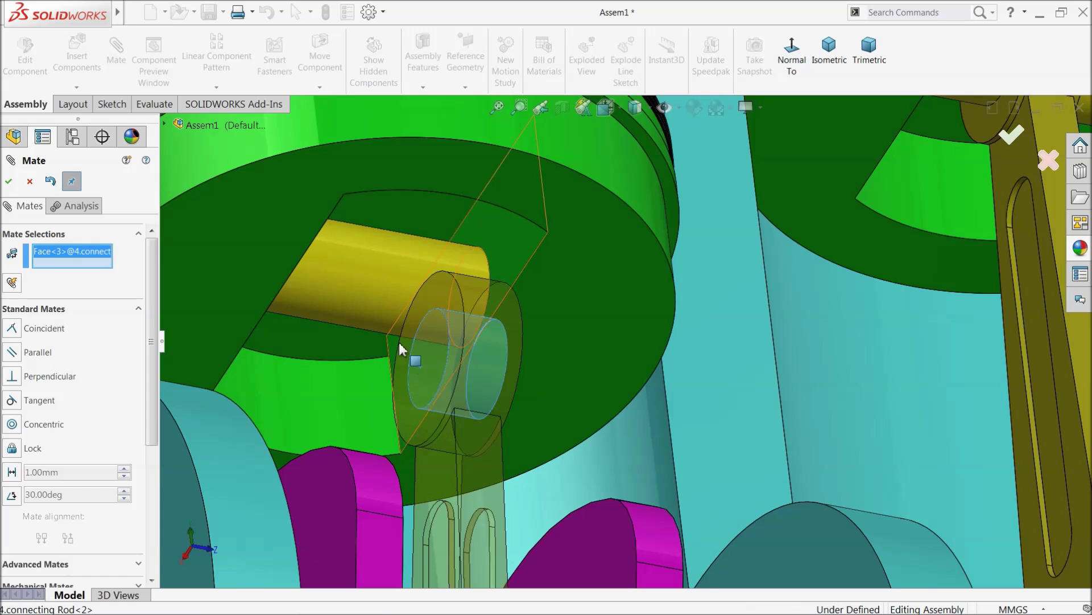
click(356, 286)
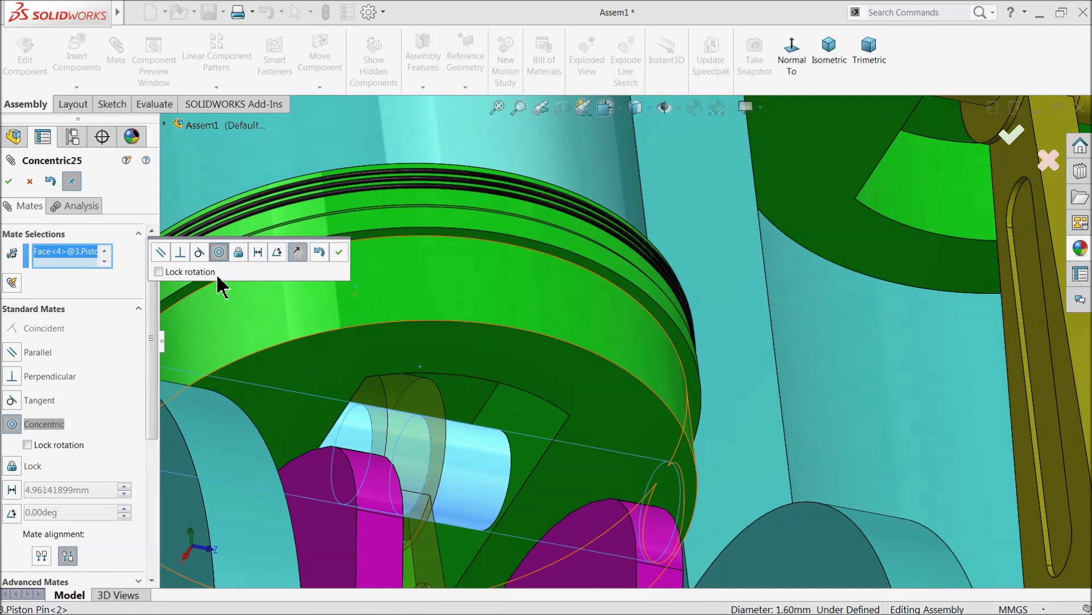
click(338, 251)
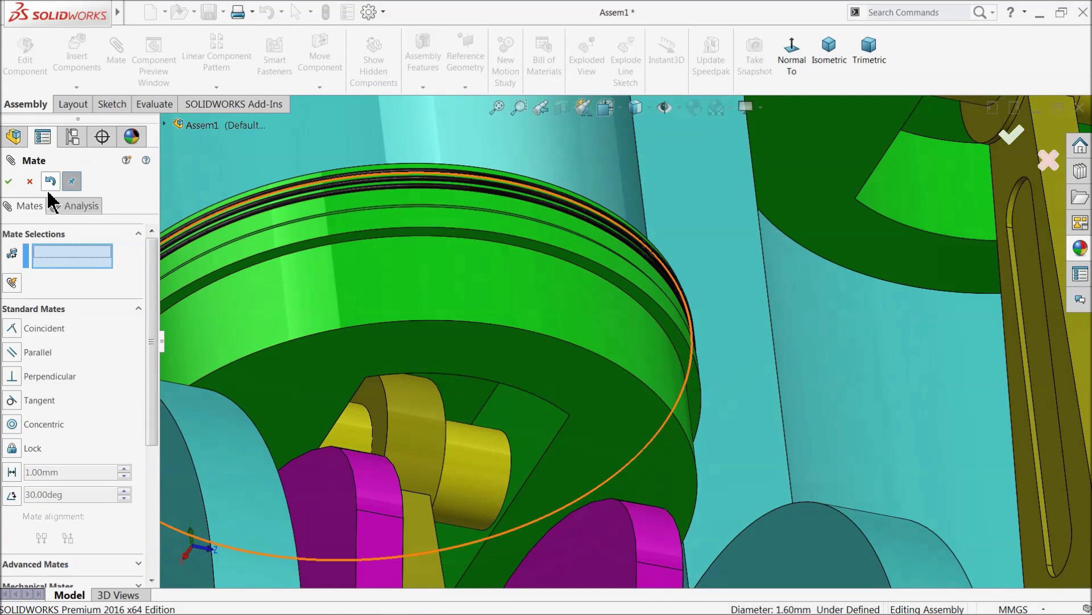
click(30, 181)
- Turn the crankshaft sprocket to check how both pistons travel in their cylinders
scroll(427, 361, down, 10)
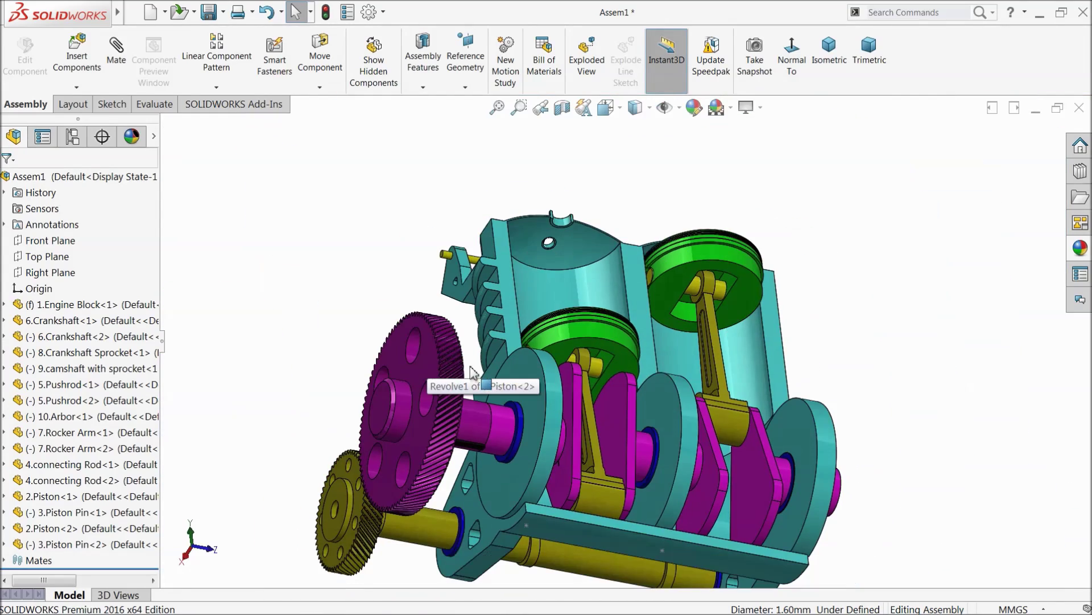
middle_drag(567, 337, 616, 309)
scroll(626, 336, down, 2)
drag(504, 470, 499, 500)
- Hide the leftover pushrod sketch point visible beside the near connecting rod
scroll(575, 375, down, 8)
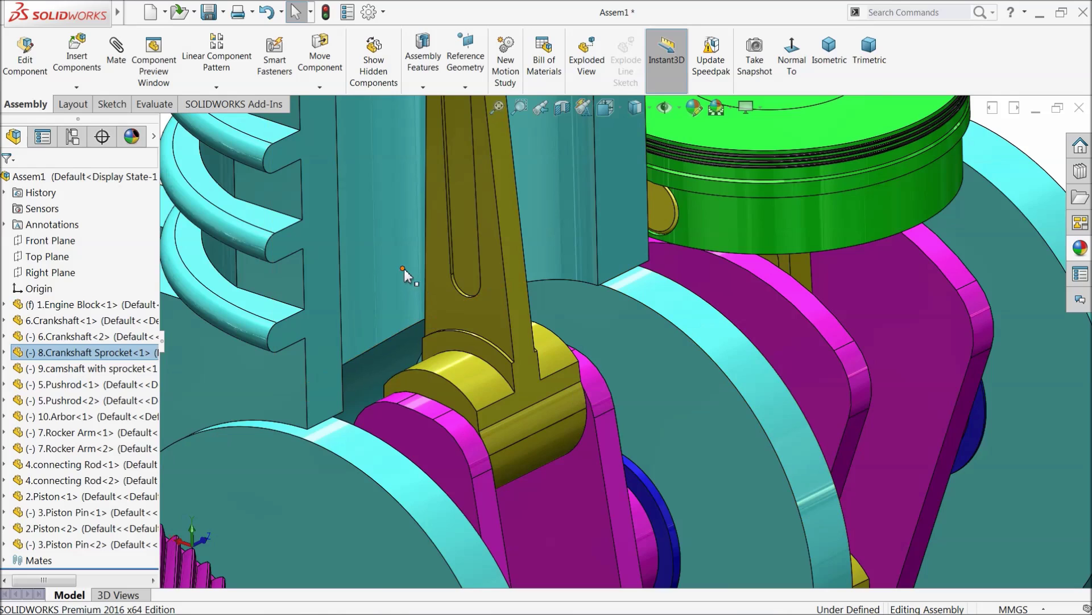
click(404, 269)
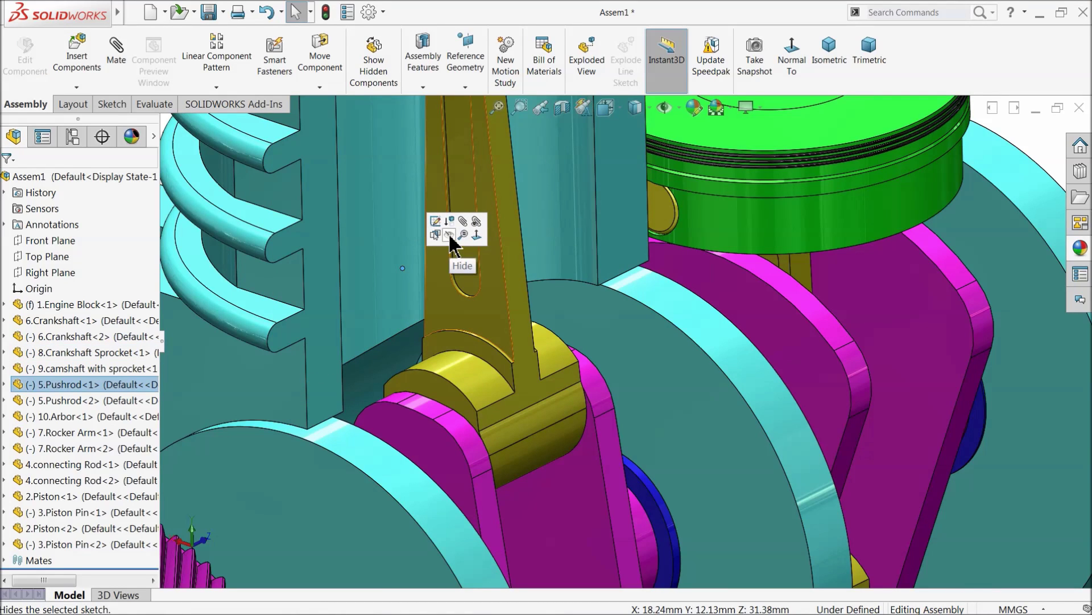
key(f)
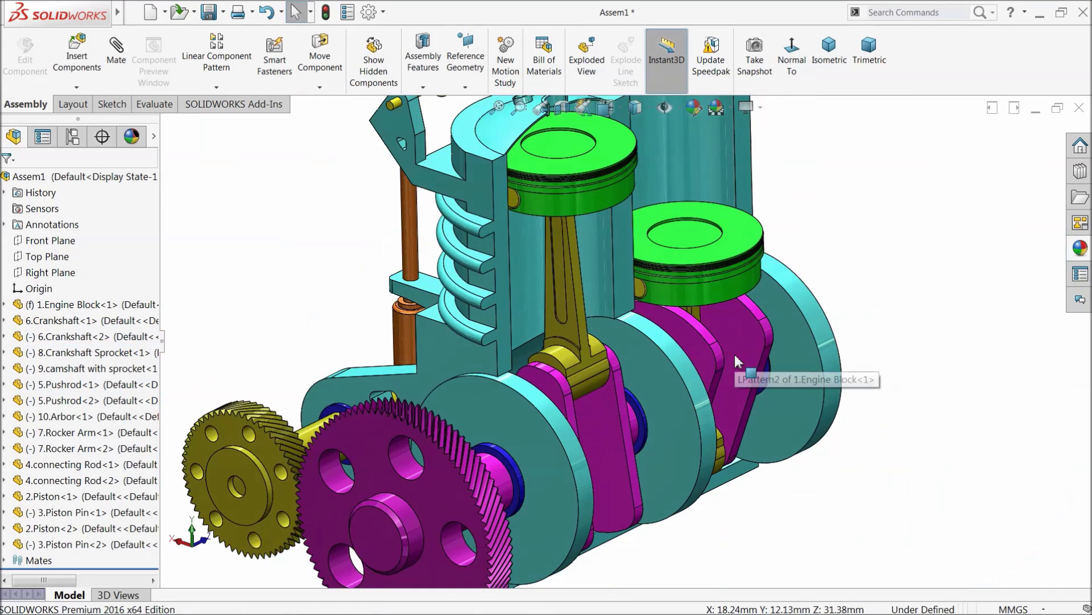
- View the whole engine and rotate the crankshaft sprocket again to review the mechanism's movement
middle_drag(726, 380, 683, 370)
scroll(598, 391, up, 5)
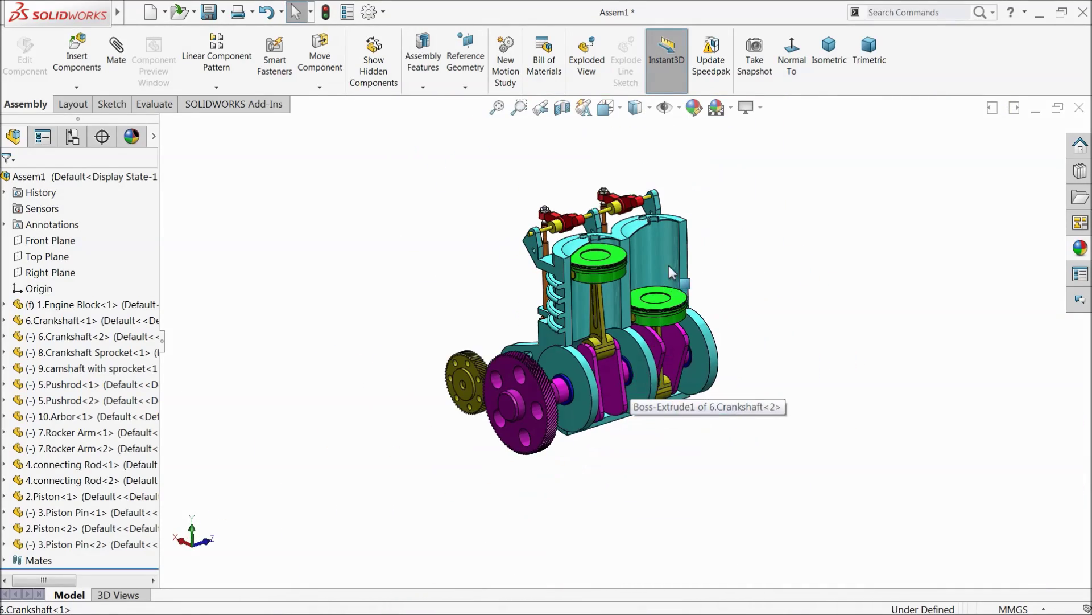
scroll(665, 283, down, 2)
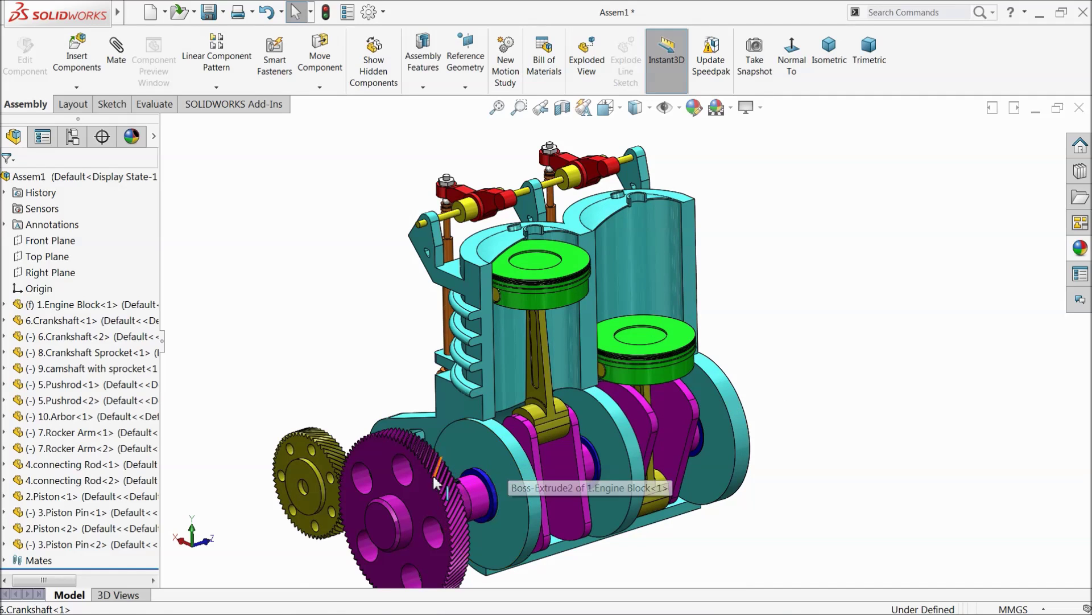
click(428, 523)
drag(428, 523, 427, 438)
key(Escape)
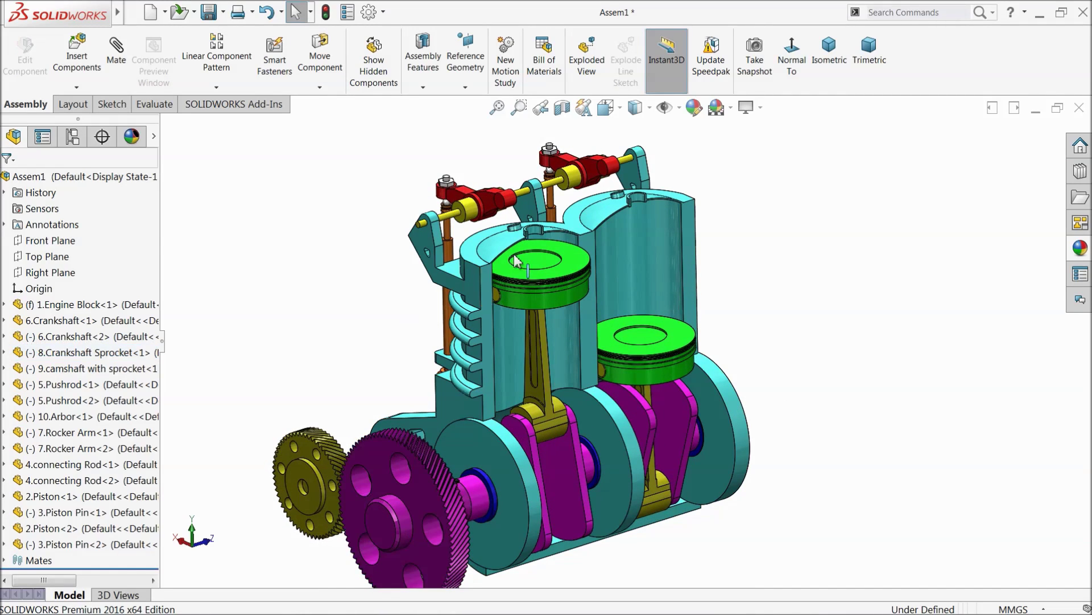
- Insert the 11.Valve part from the 2 Cylinder Engine folder and place it by the top of the far cylinder
scroll(575, 215, down, 3)
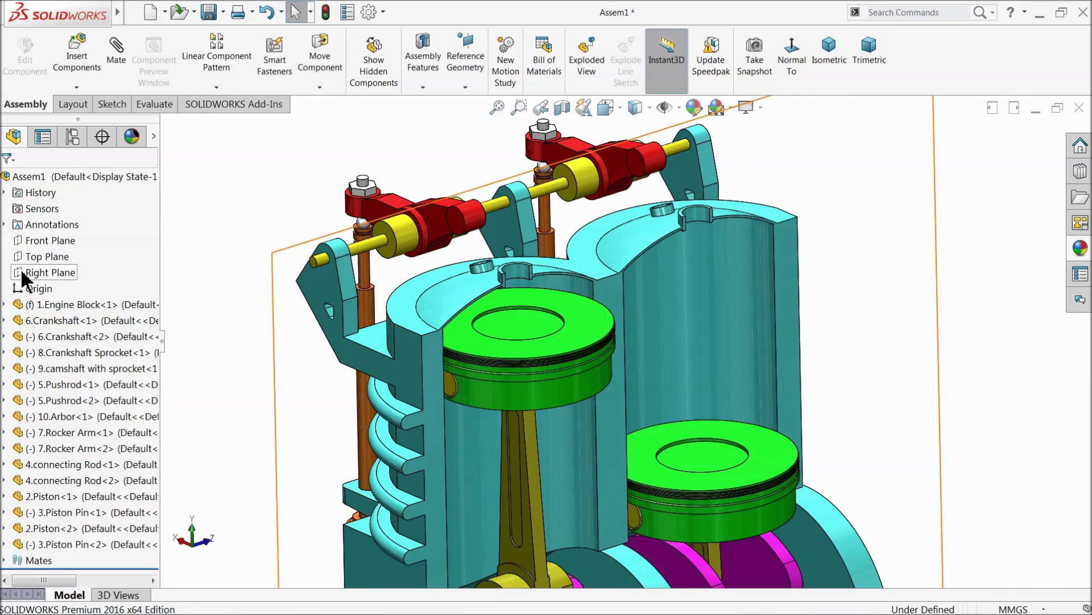
click(76, 54)
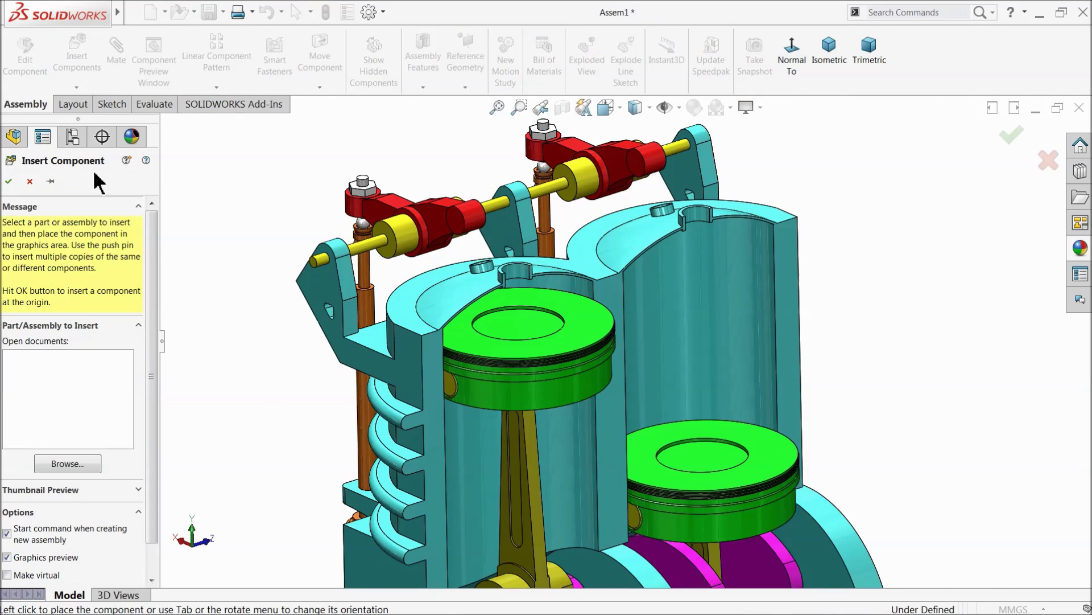
click(62, 463)
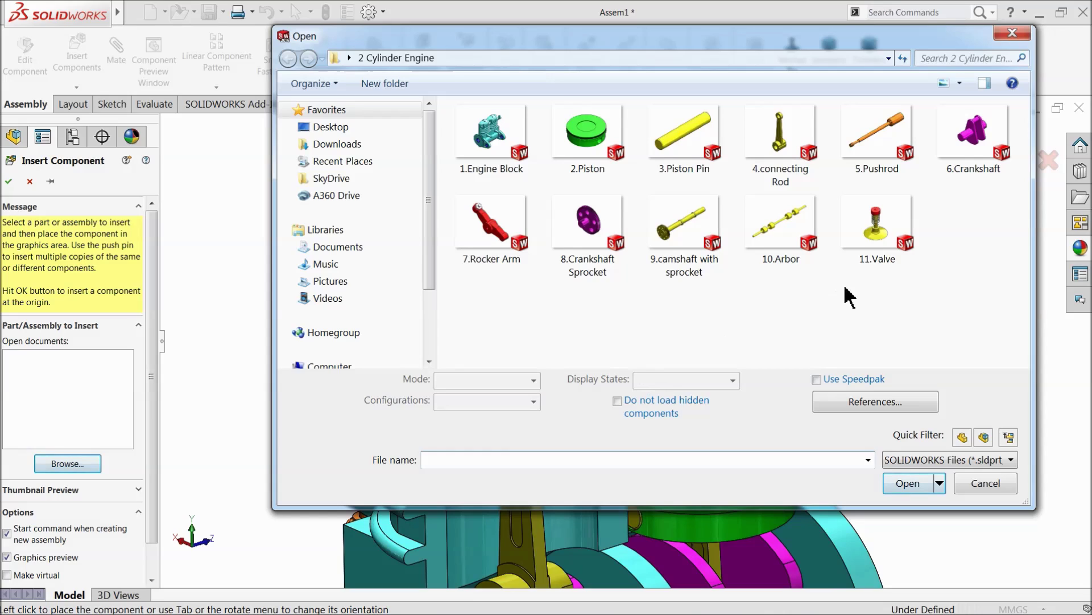
click(870, 259)
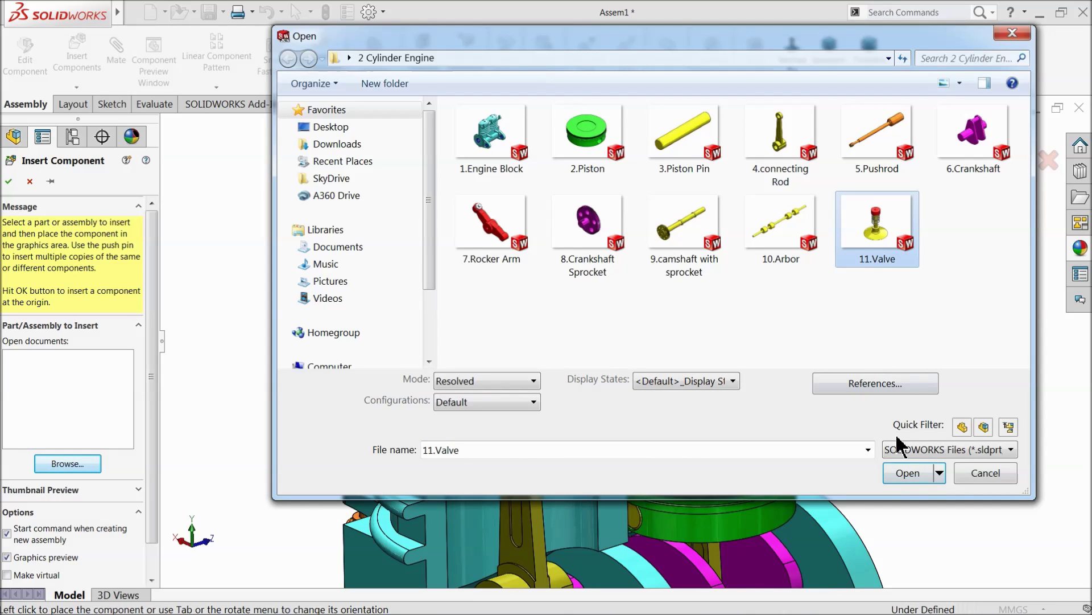
click(908, 473)
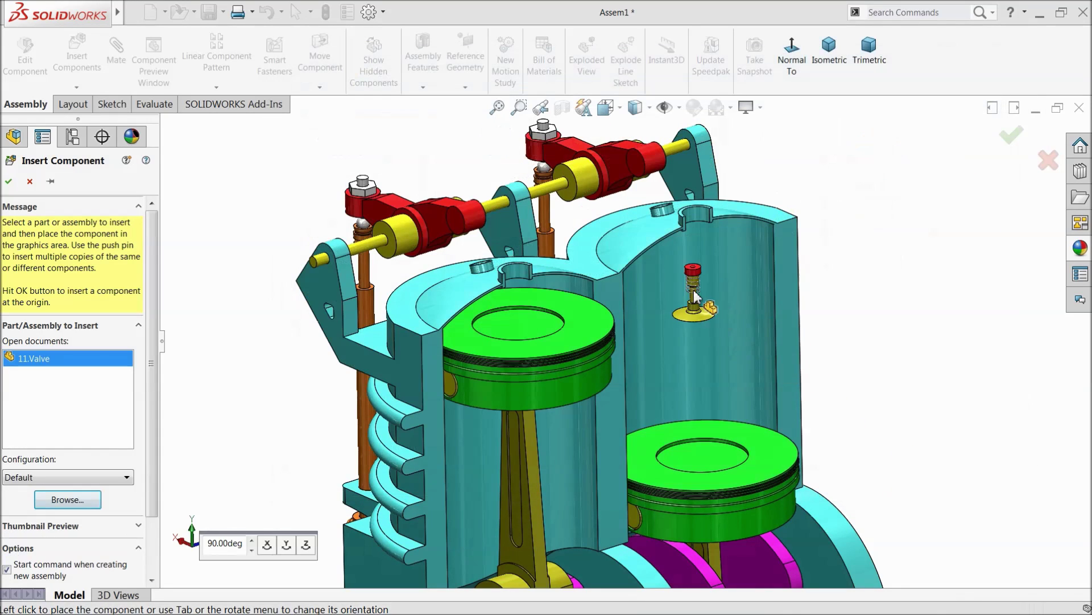
click(652, 240)
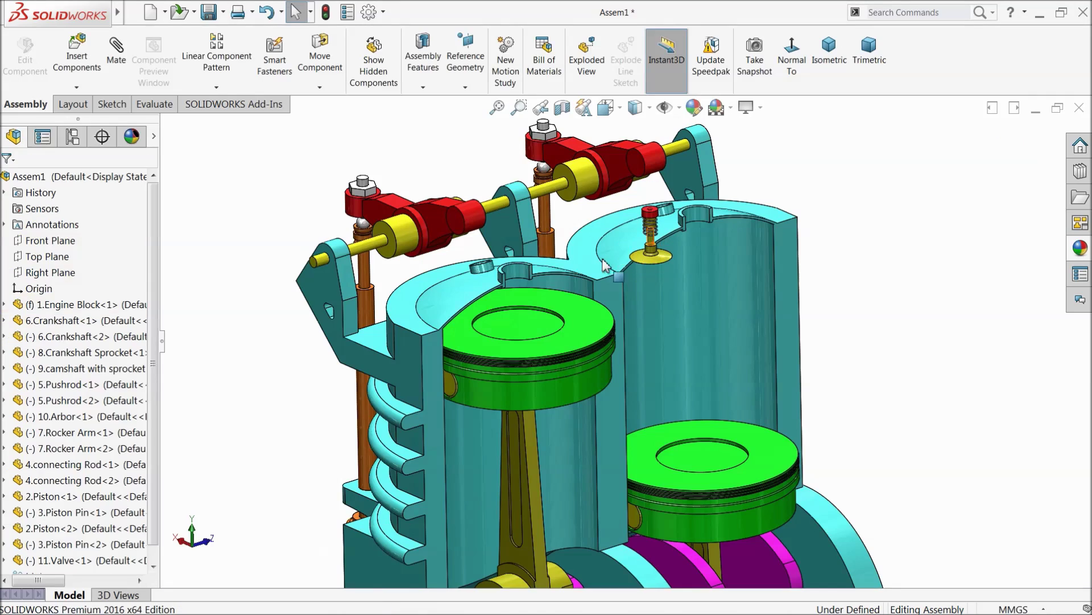
- Create a second copy of the 11.Valve component beside the first one, behind the cylinders, and check which component it is
scroll(673, 255, down, 4)
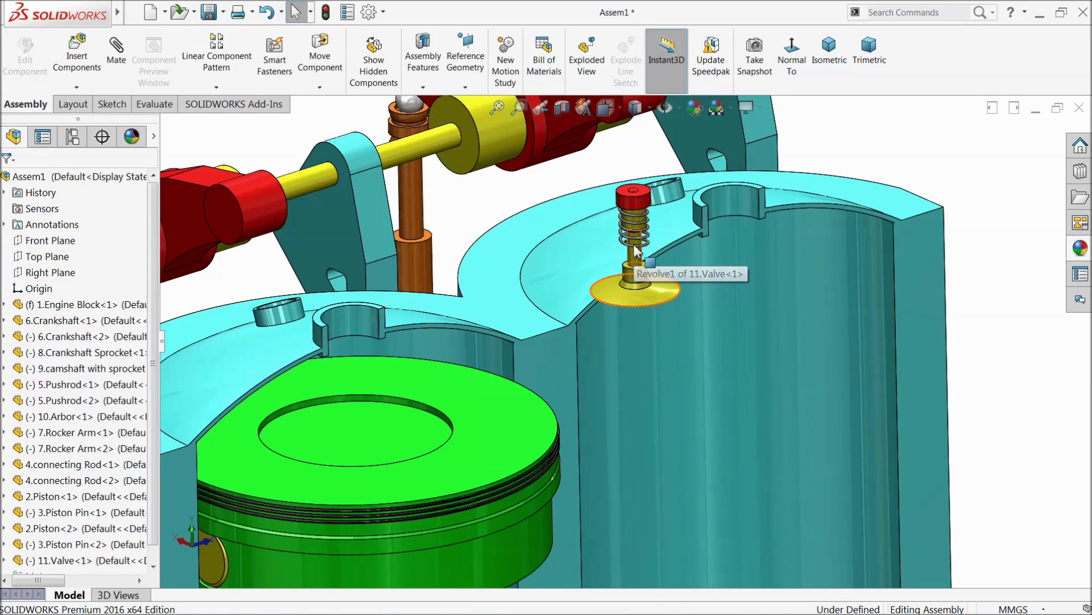
ctrl+drag(639, 257, 455, 284)
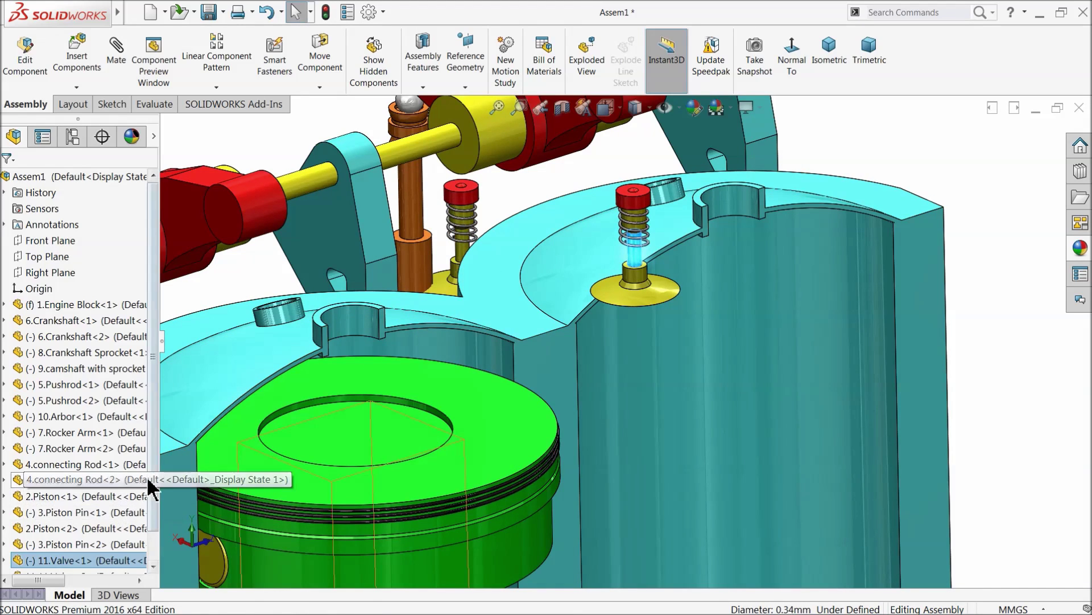
scroll(117, 515, down, 1)
click(66, 542)
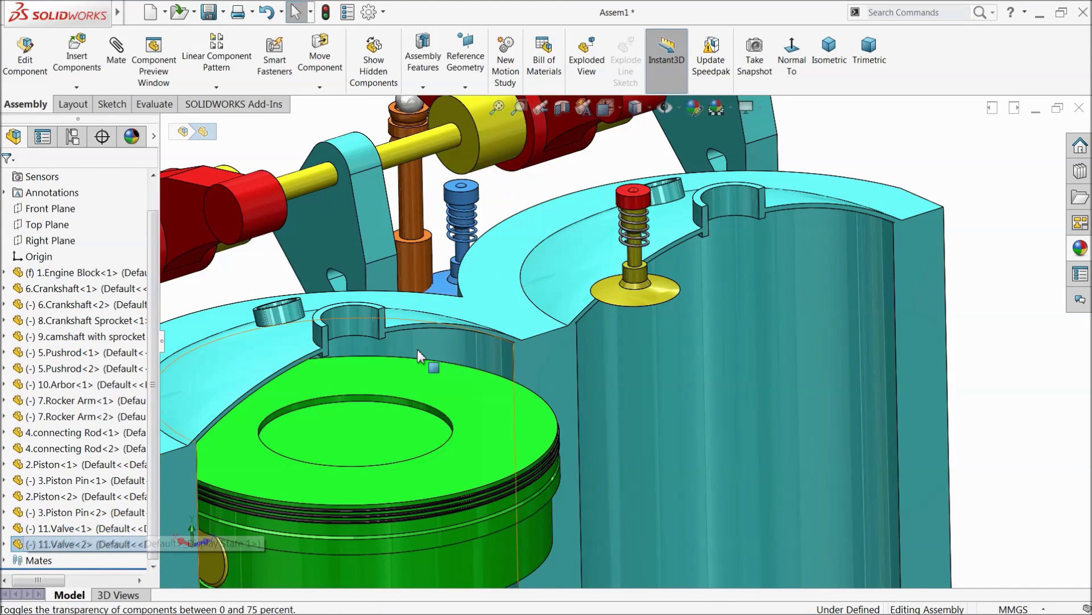
key(Escape)
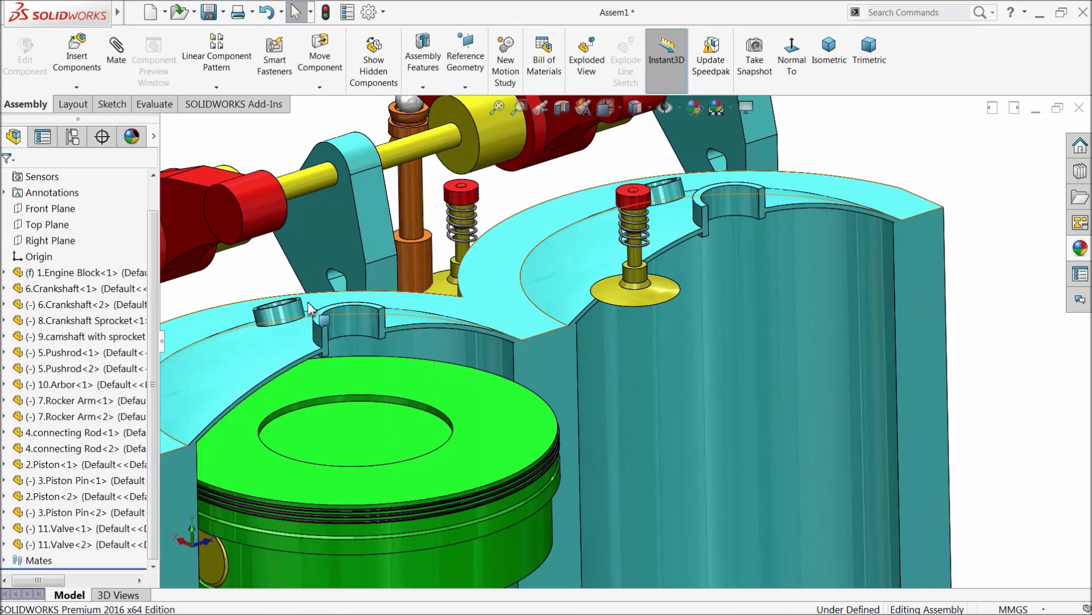
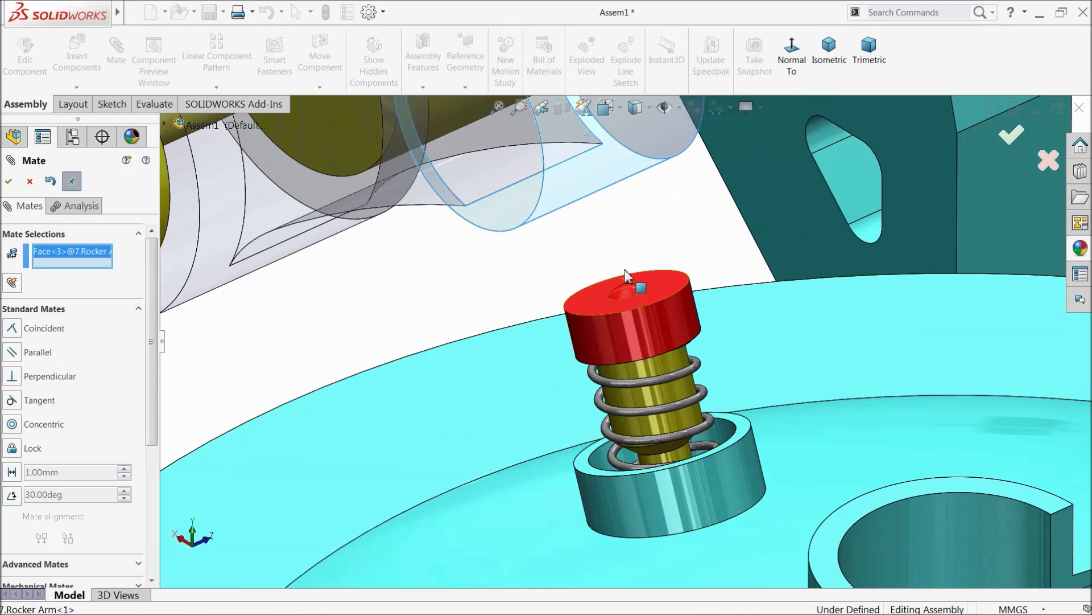
- Try a tangent mate between the far rocker arm's rounded end and the recess in the valve's top, and rebuild the assembly
click(628, 292)
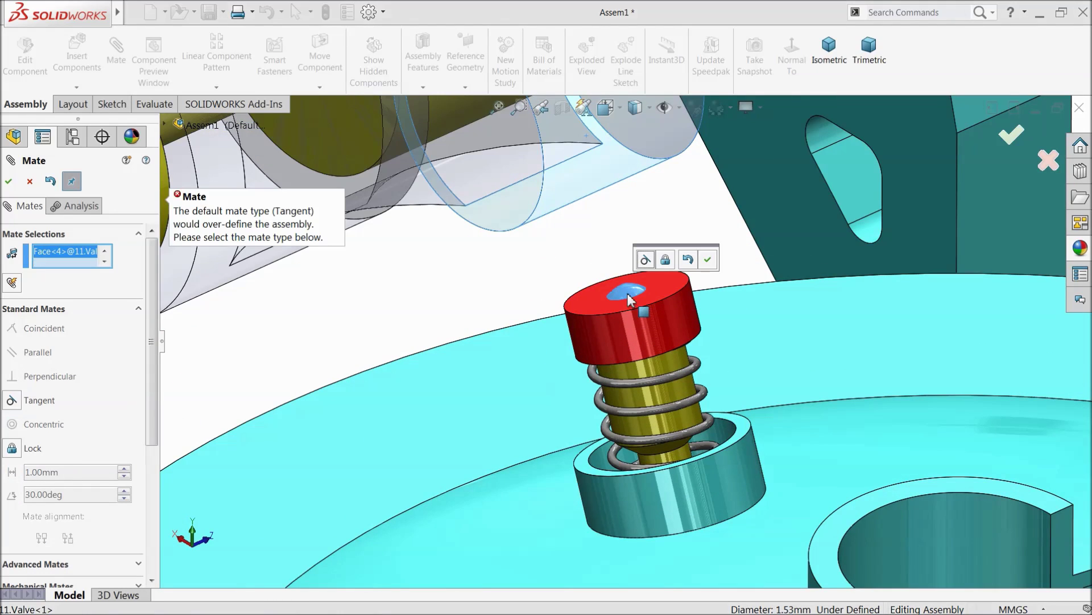
click(645, 259)
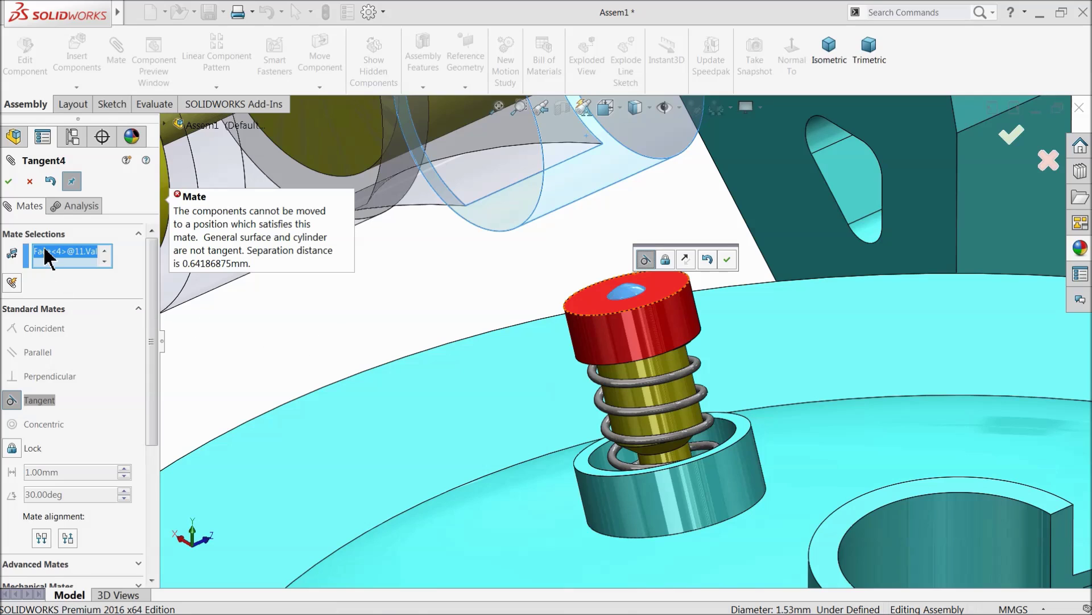
click(29, 181)
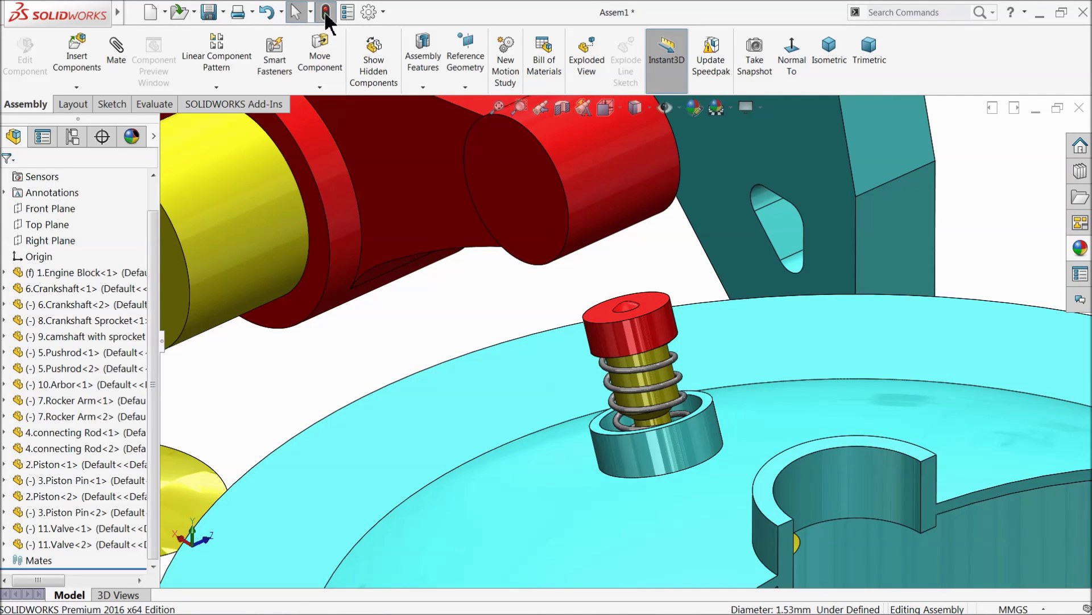
click(326, 12)
middle_drag(530, 237, 626, 260)
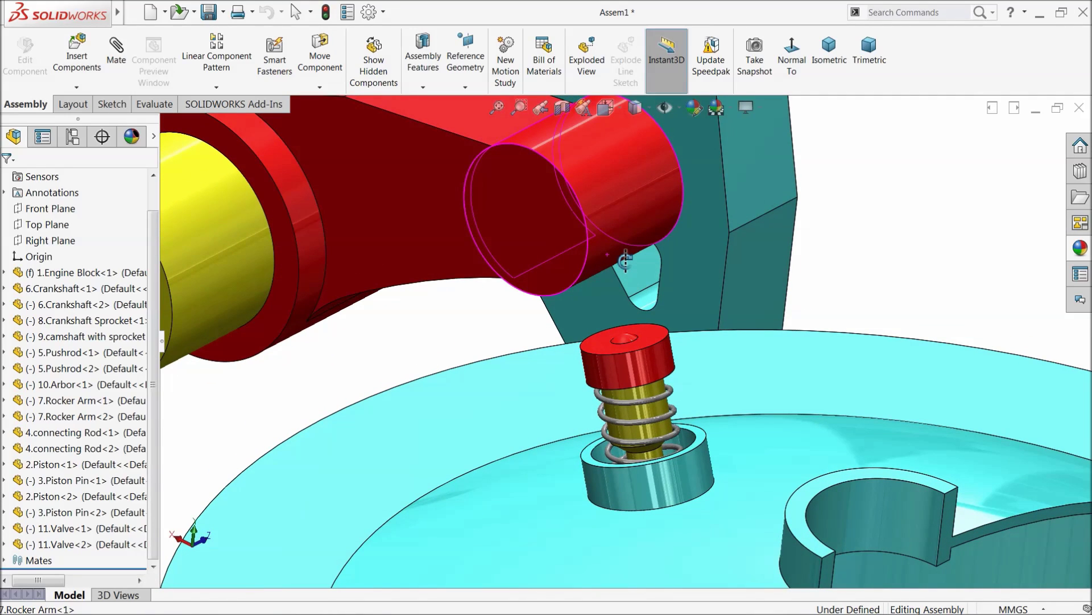
key(Escape)
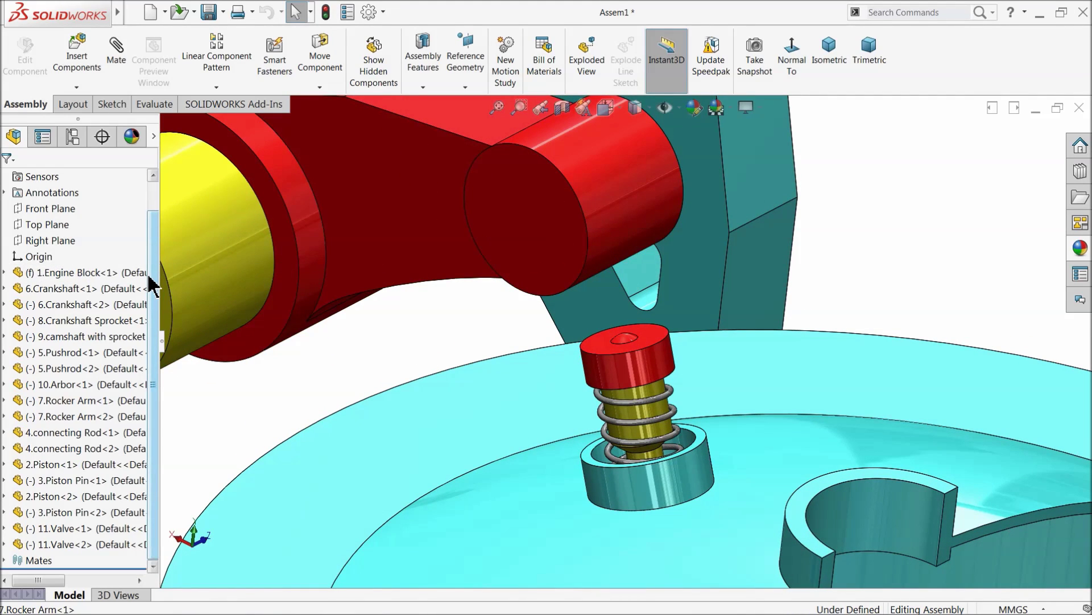
click(116, 50)
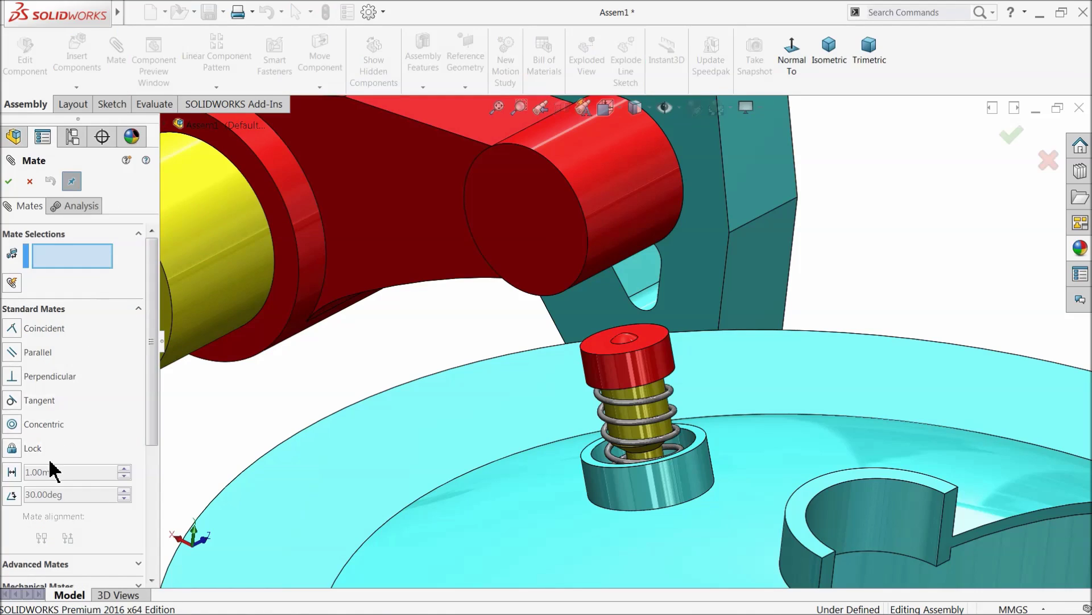
click(103, 309)
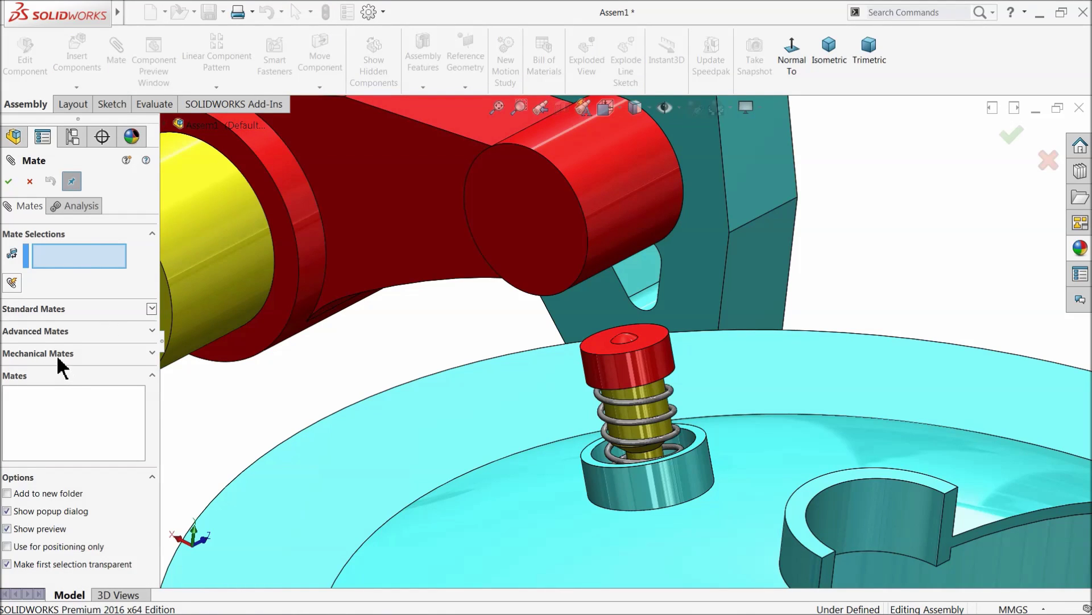
click(57, 354)
click(23, 353)
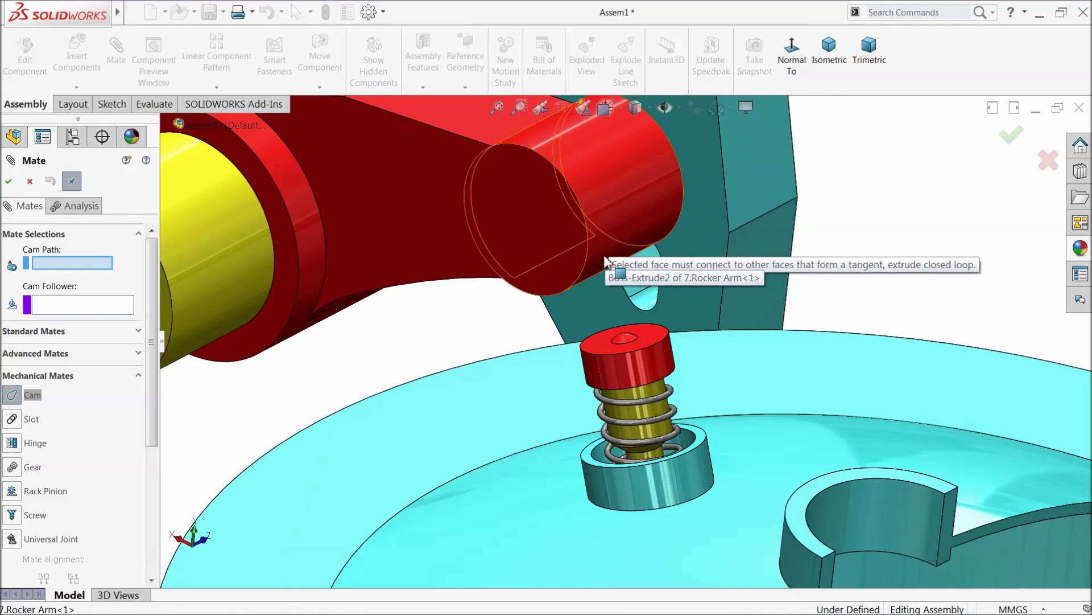
mouse_move(585, 261)
middle_down()
mouse_move(575, 267)
mouse_move(587, 241)
middle_up()
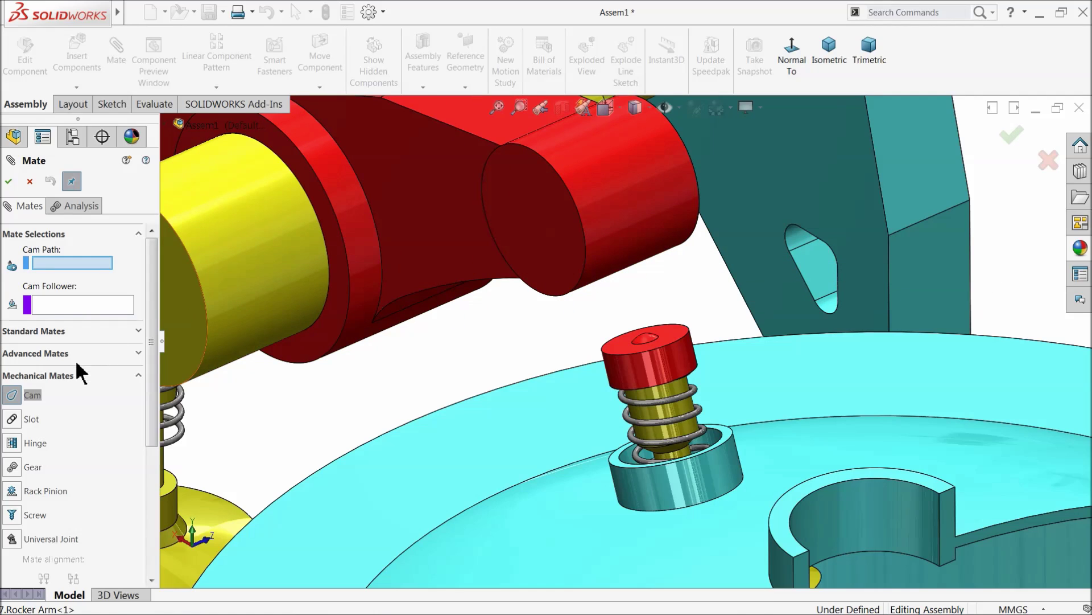
click(35, 183)
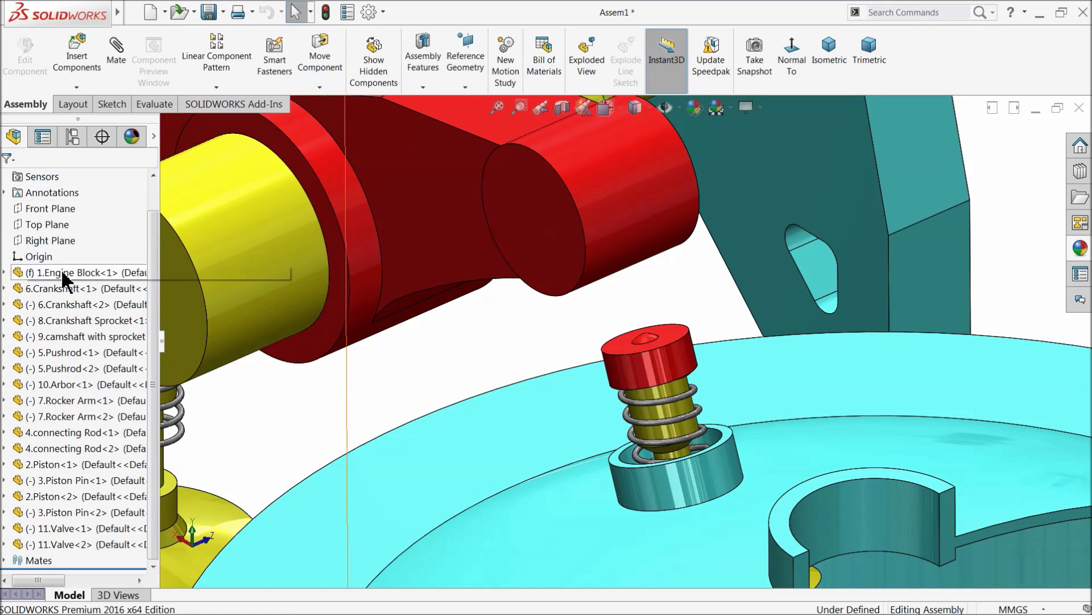
- Add a tangent mate between the far rocker arm's cylindrical end and the flat top face of the far valve
click(116, 54)
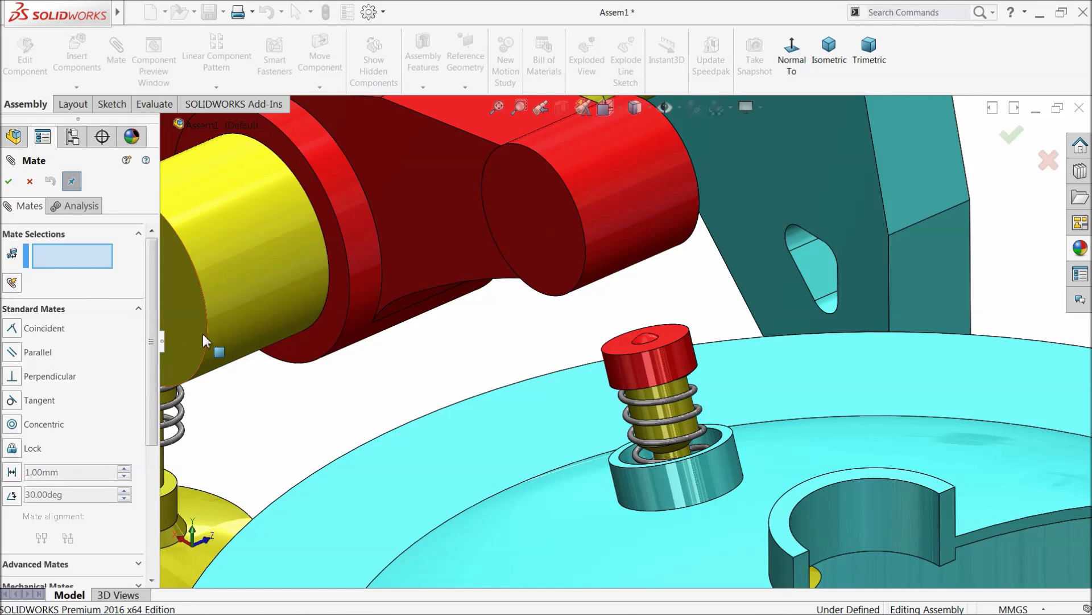
click(633, 274)
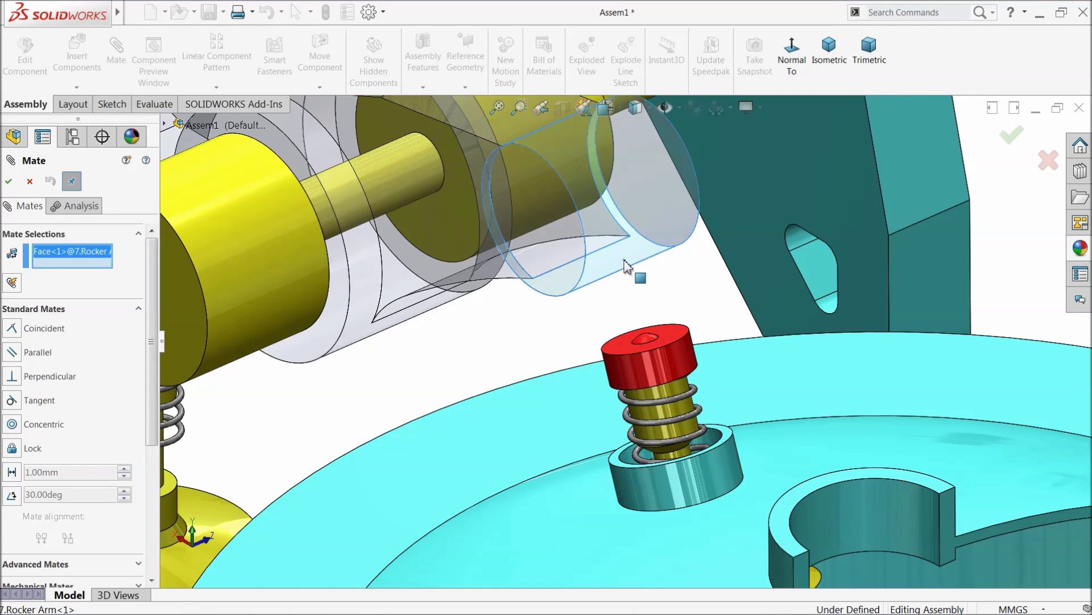
scroll(640, 307, down, 3)
scroll(648, 326, down, 3)
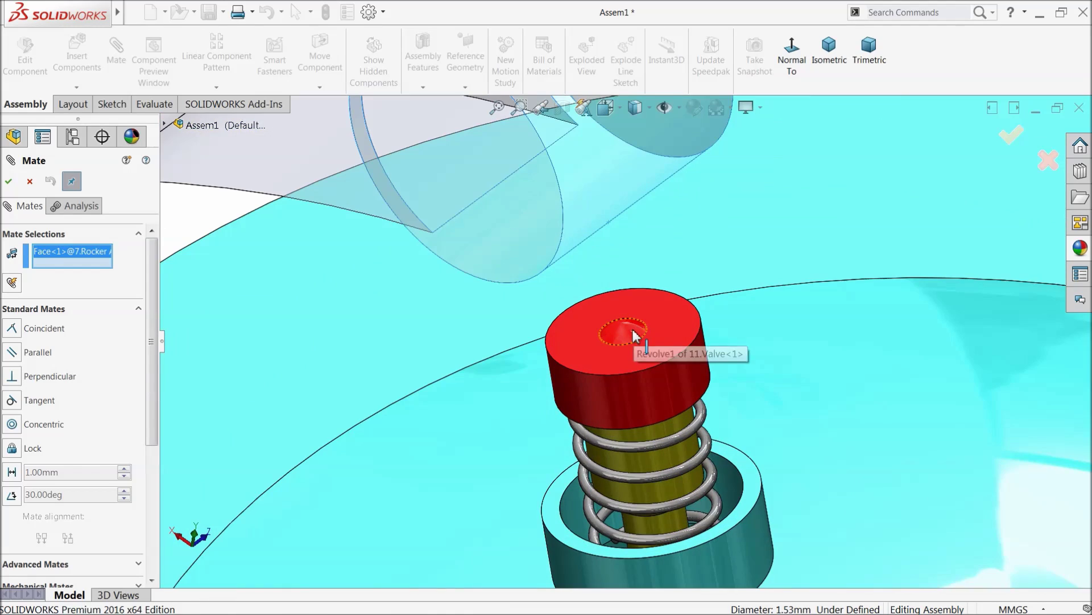
click(632, 337)
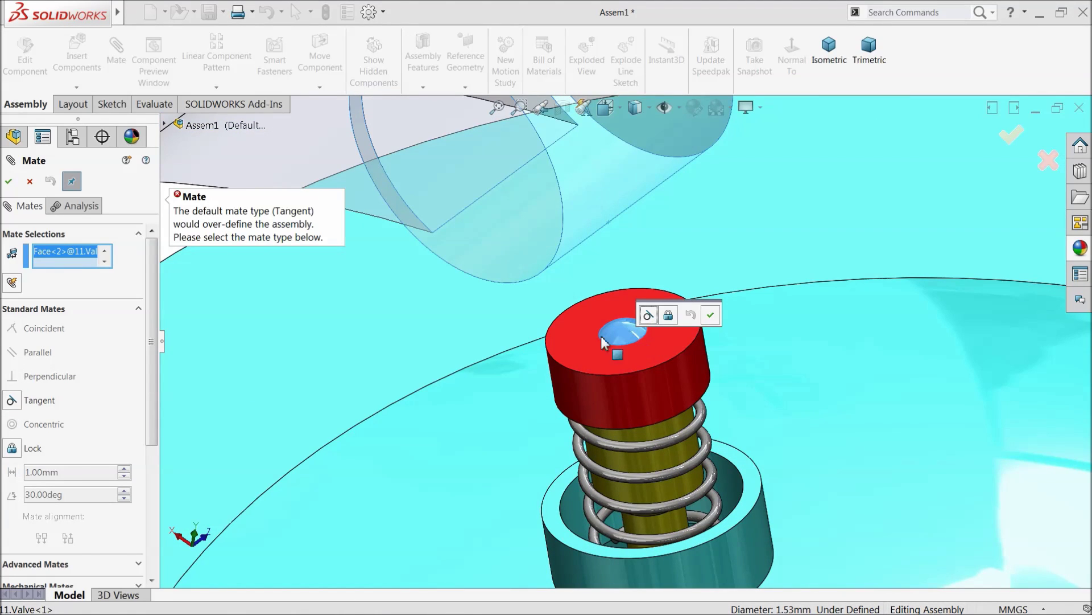
right_click(69, 259)
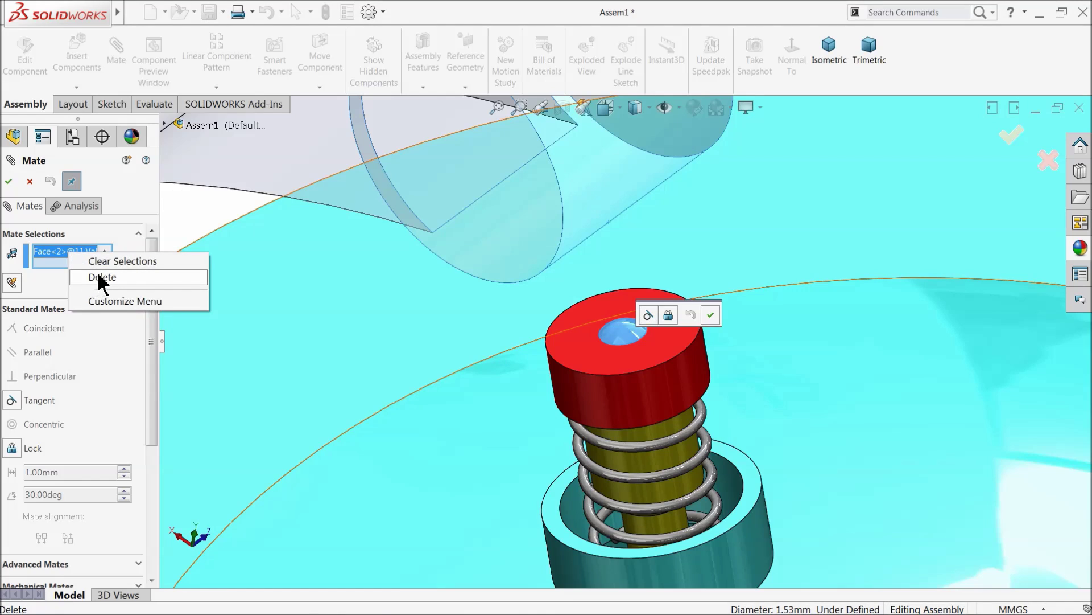
click(101, 279)
click(627, 349)
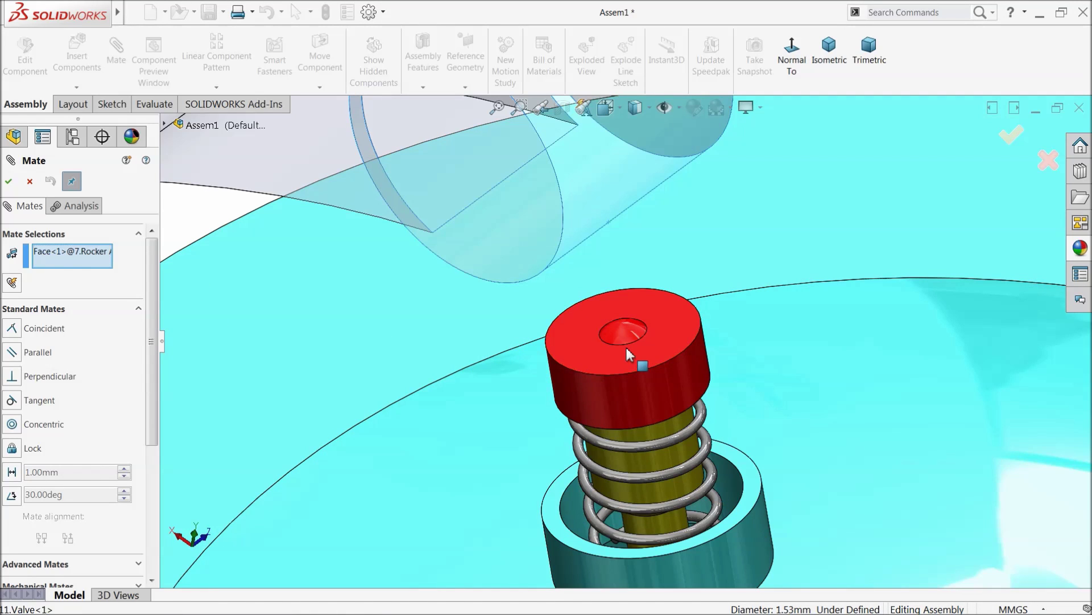
scroll(623, 293, up, 3)
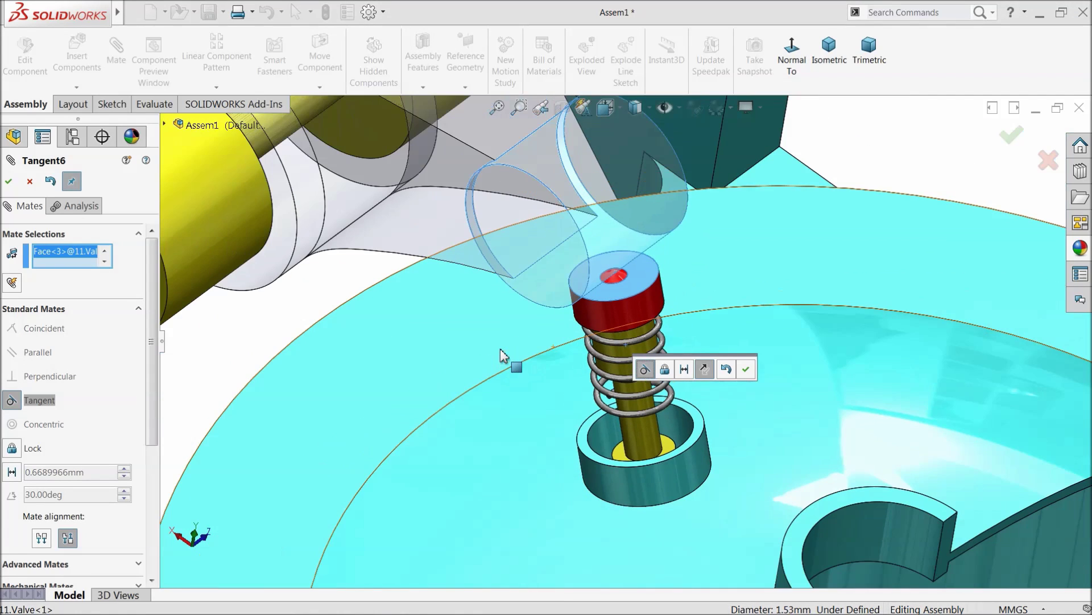
click(746, 368)
- Mate the second valve concentric with the round valve guide on top of the near cylinder
middle_drag(607, 364, 614, 337)
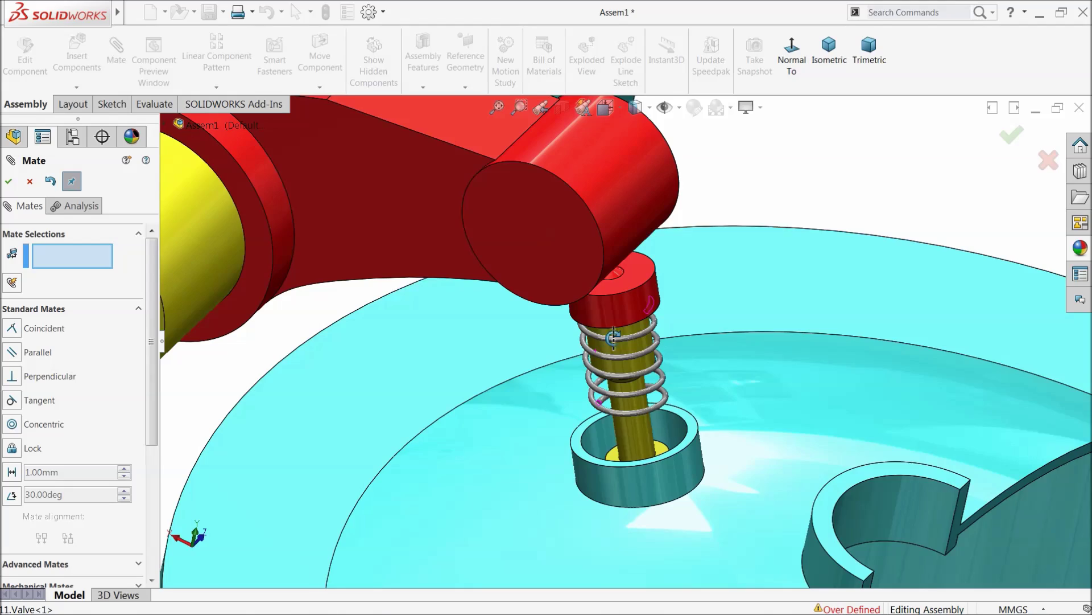
scroll(614, 337, down, 6)
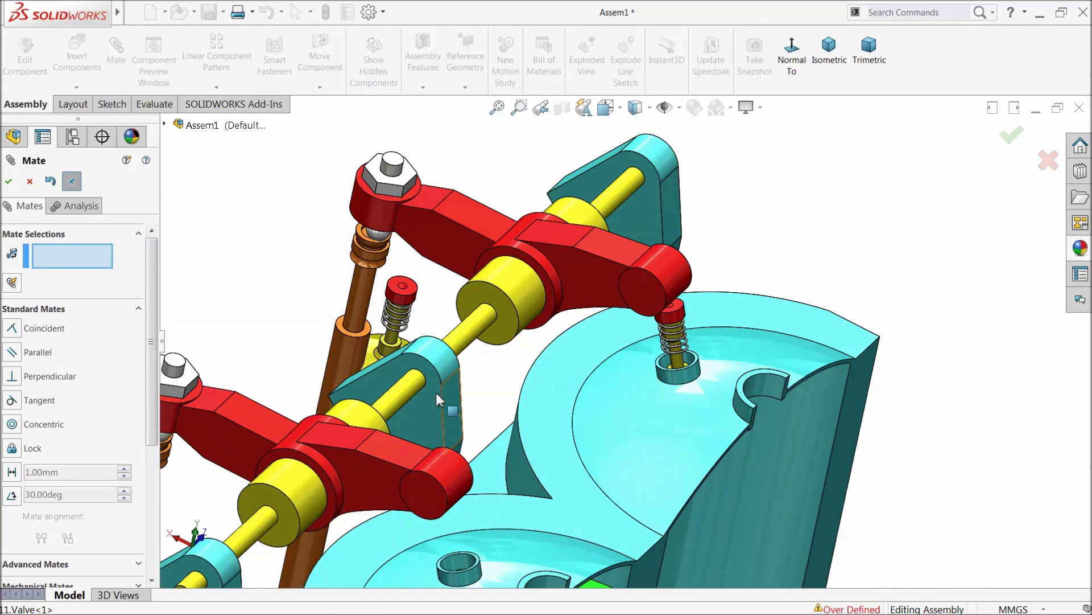
scroll(455, 444, down, 2)
scroll(501, 489, up, 8)
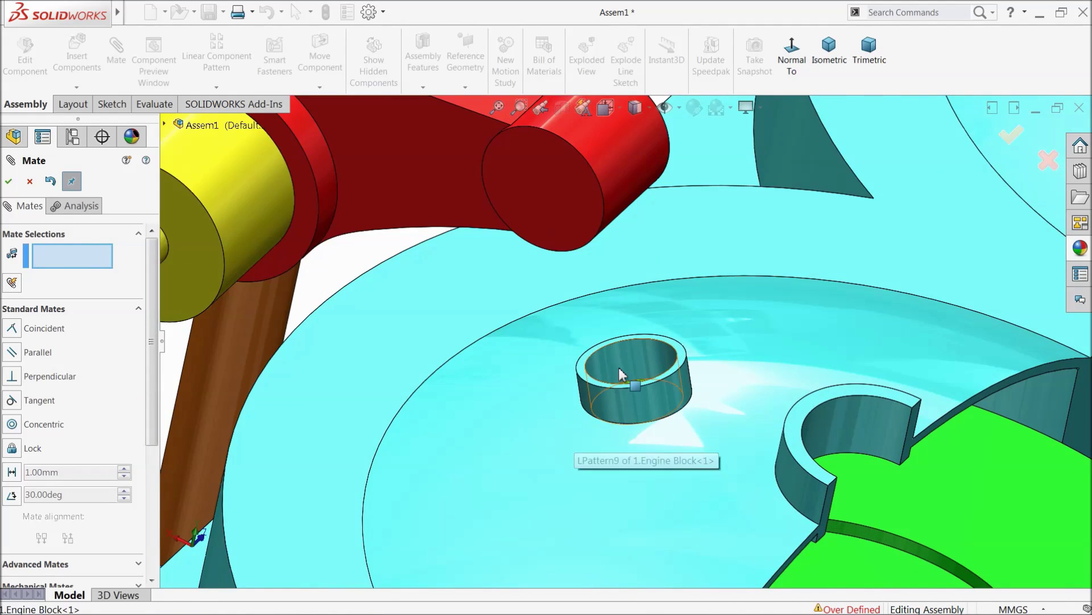
click(620, 374)
scroll(549, 358, down, 4)
scroll(606, 205, up, 6)
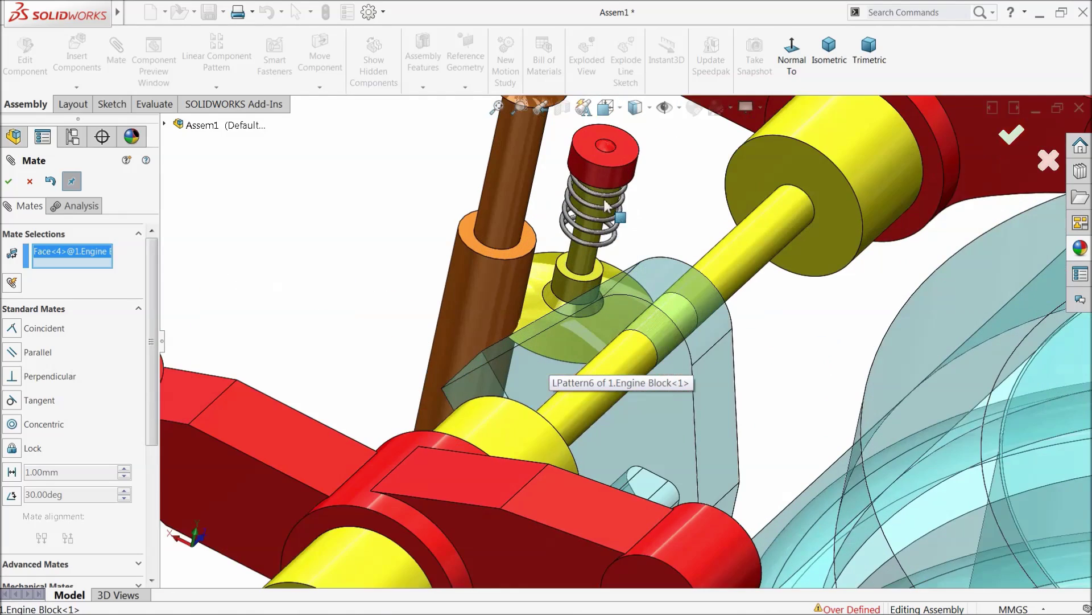
click(606, 181)
scroll(739, 451, down, 5)
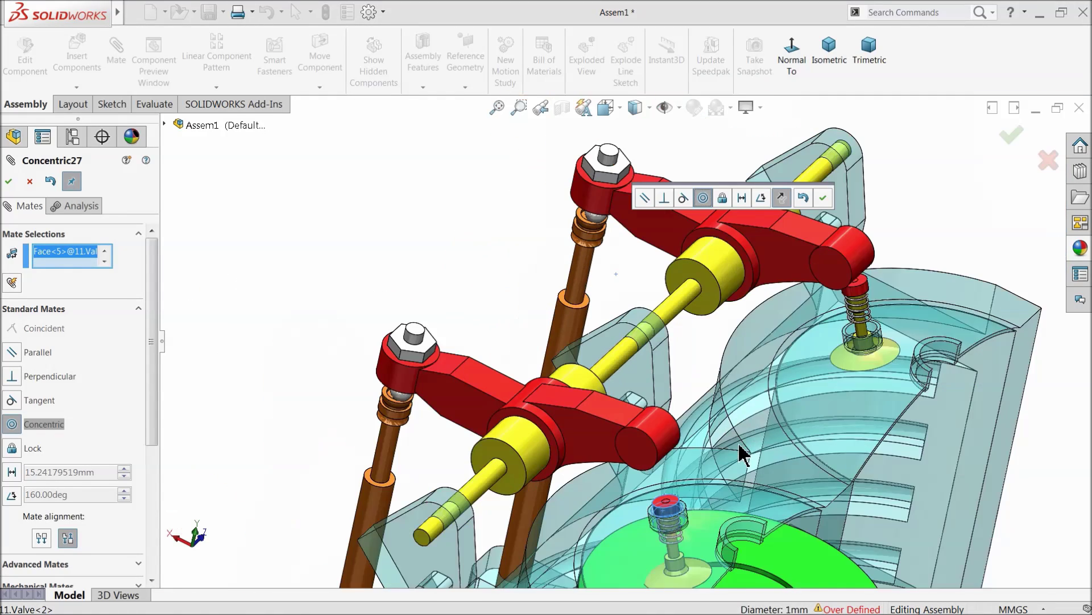
scroll(693, 471, up, 4)
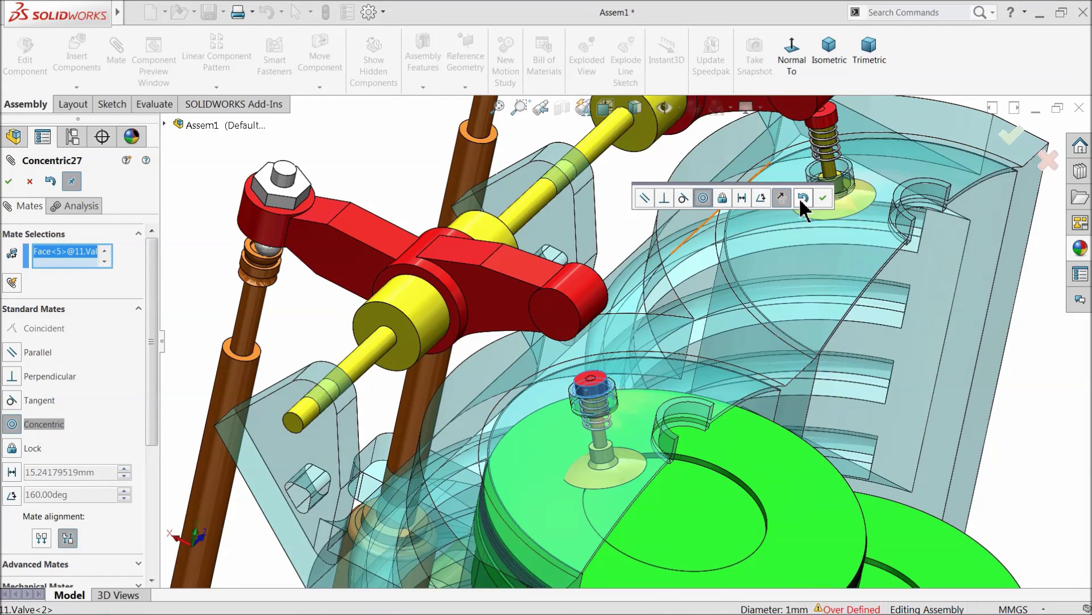
click(823, 197)
- Add a tangent mate between the near rocker arm's cylindrical end and the second valve's flat top face, and finish mating
scroll(598, 358, up, 8)
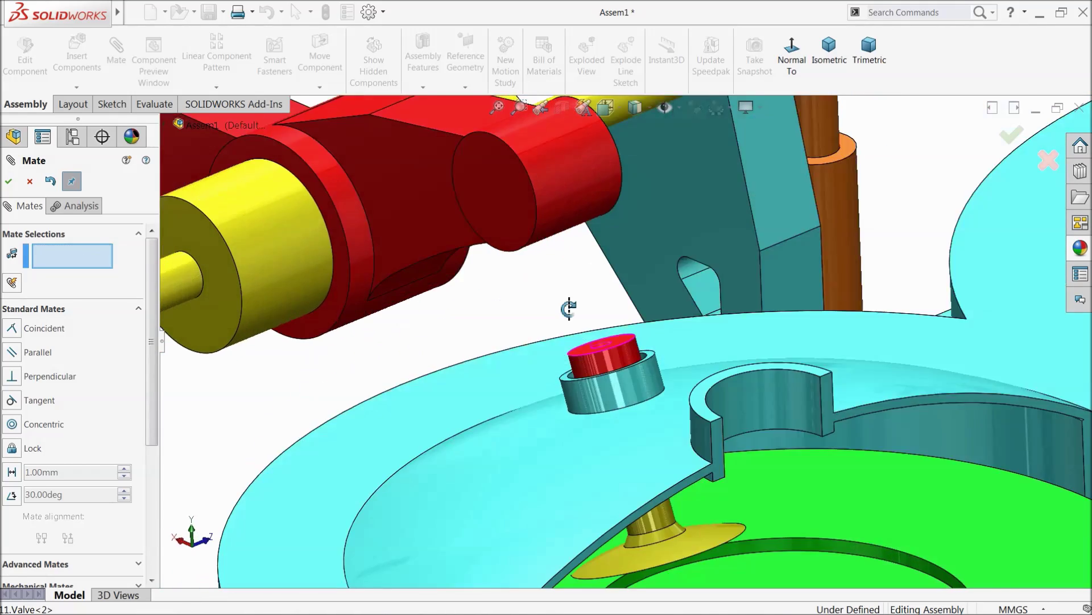
click(558, 236)
middle_drag(568, 239, 654, 442)
scroll(657, 475, up, 4)
click(644, 422)
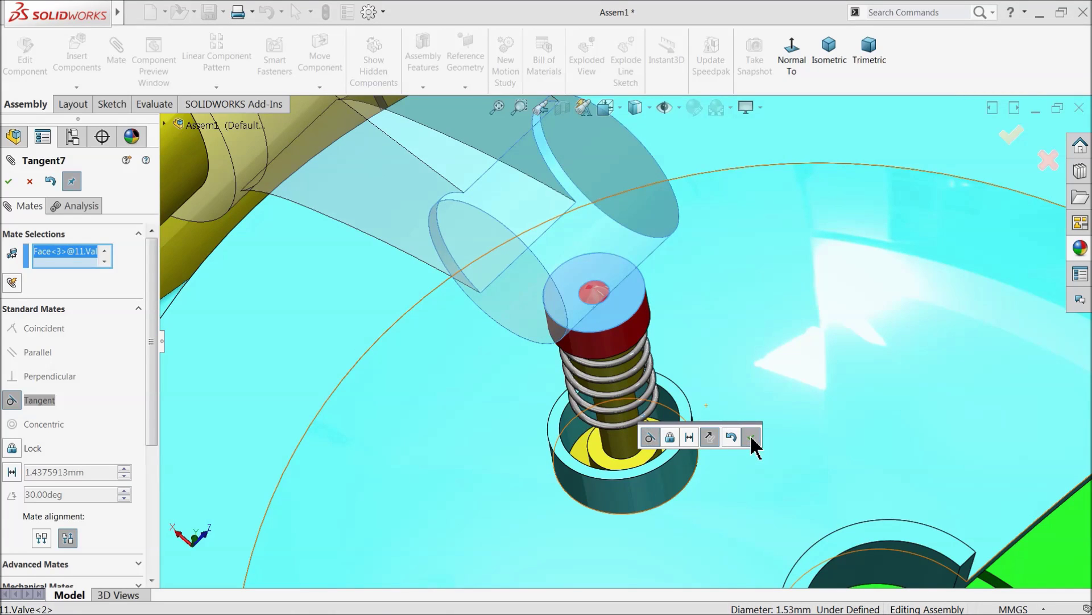
click(751, 439)
click(30, 182)
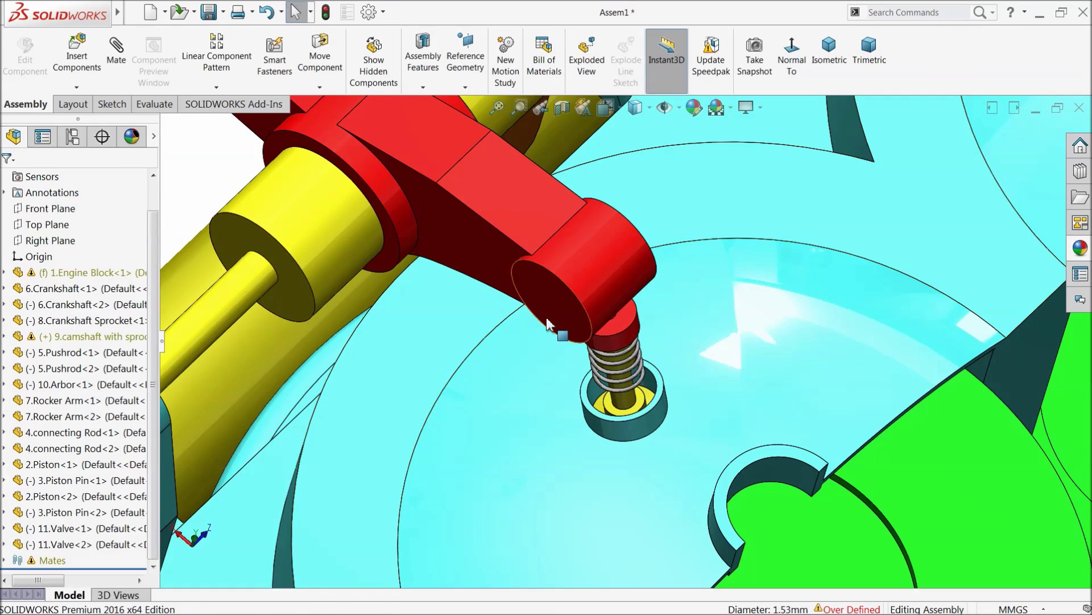
- Turn the crankshaft sprocket to test the motion of the pistons, connecting rods and valve train from several sides
scroll(581, 347, down, 6)
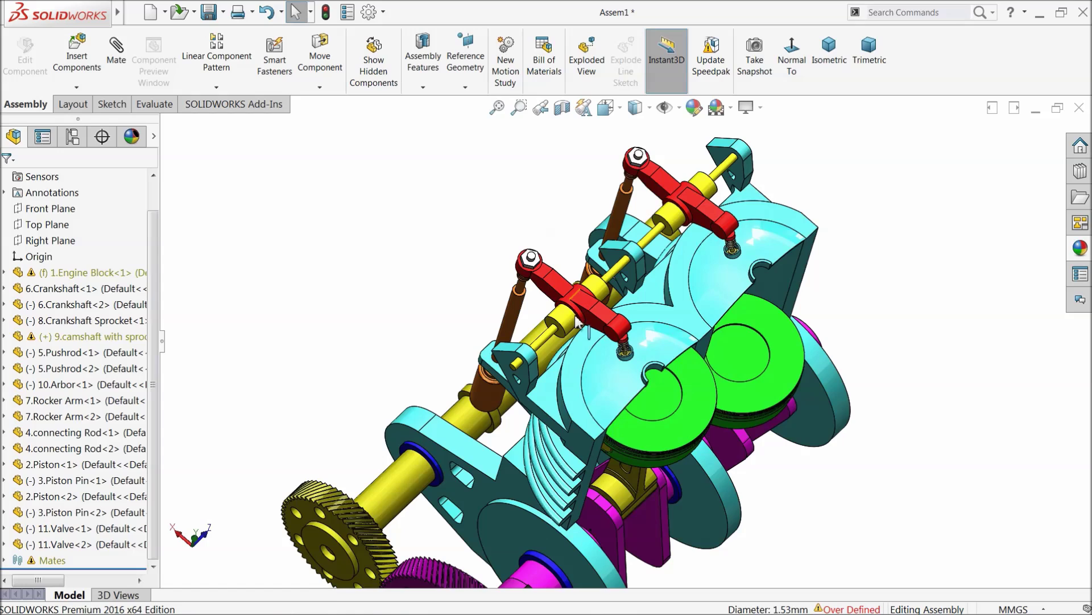
middle_drag(578, 322, 586, 340)
scroll(611, 382, down, 3)
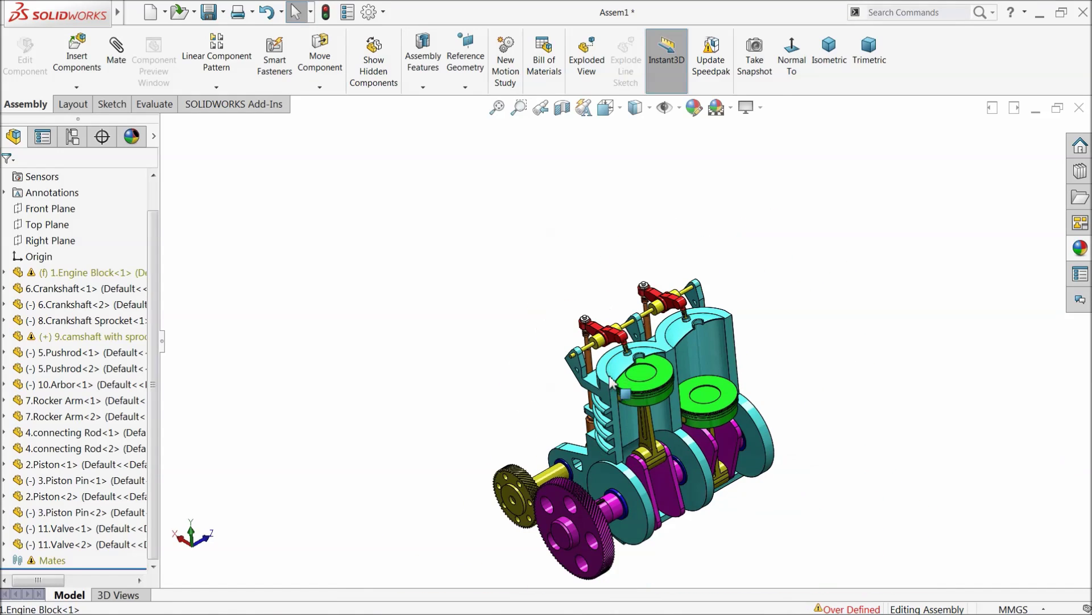
middle_drag(655, 450, 645, 387)
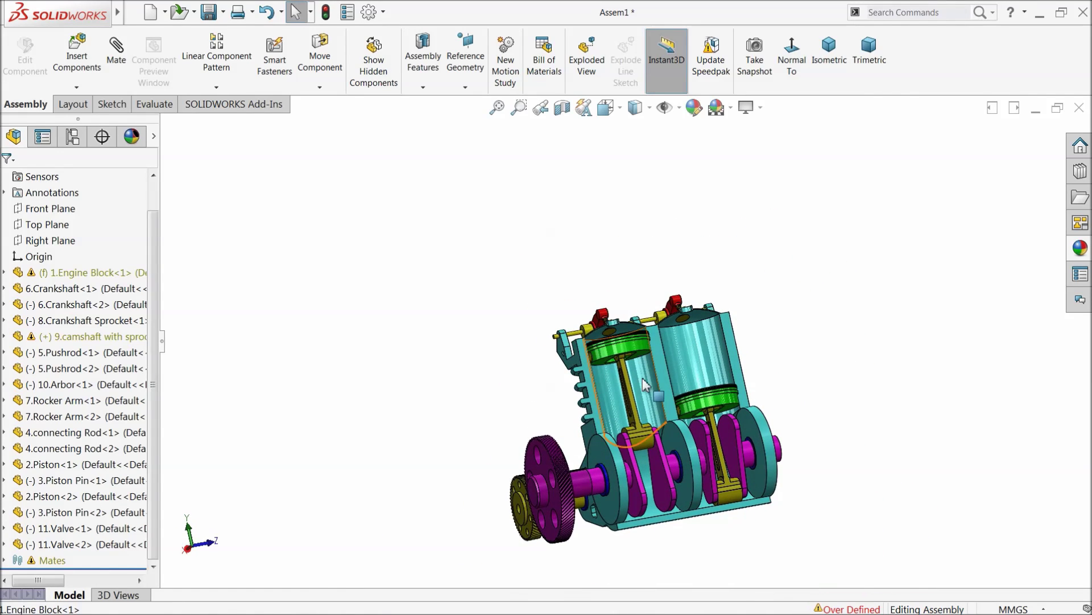
scroll(645, 386, up, 3)
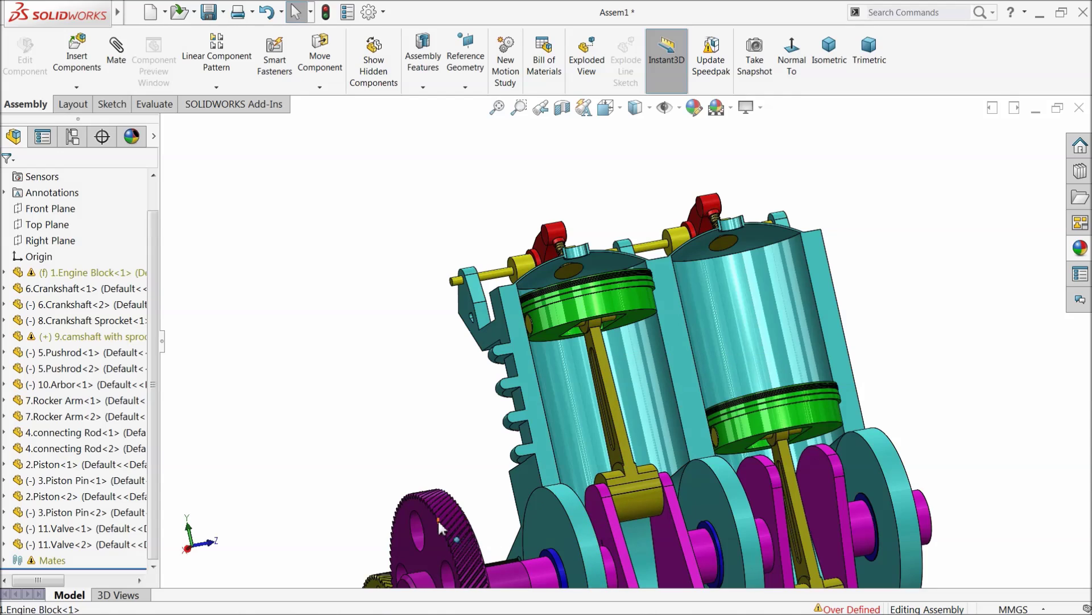
drag(439, 528, 401, 532)
middle_drag(402, 319, 754, 434)
scroll(660, 422, down, 3)
middle_drag(660, 421, 577, 354)
- Rebuild the assembly and save it together with the modified pushrod part as Two cylinder Engine Assembly
right_click(773, 255)
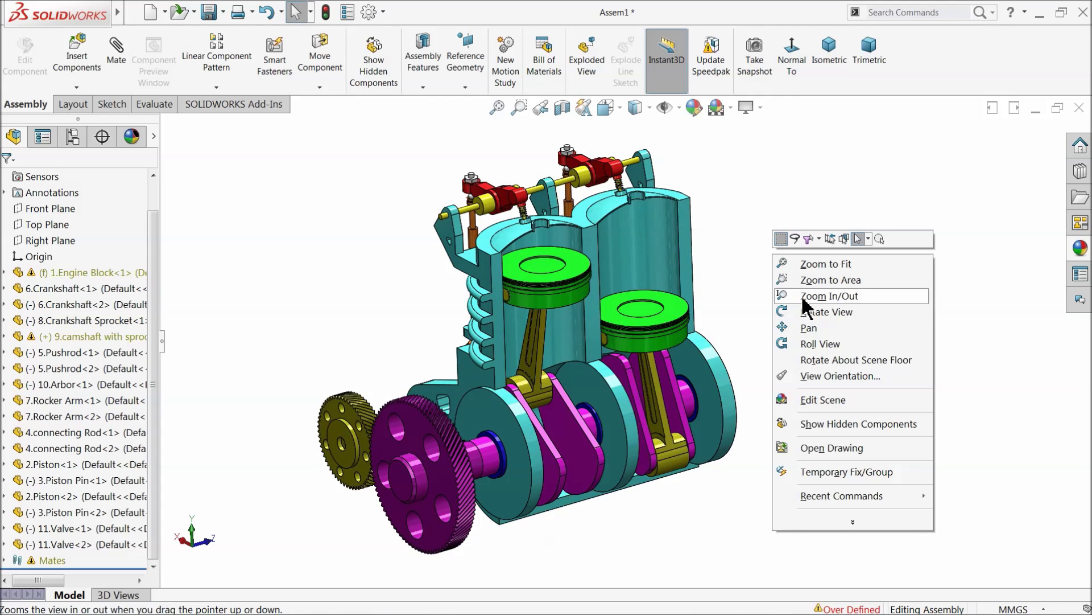
click(804, 291)
drag(810, 329, 810, 319)
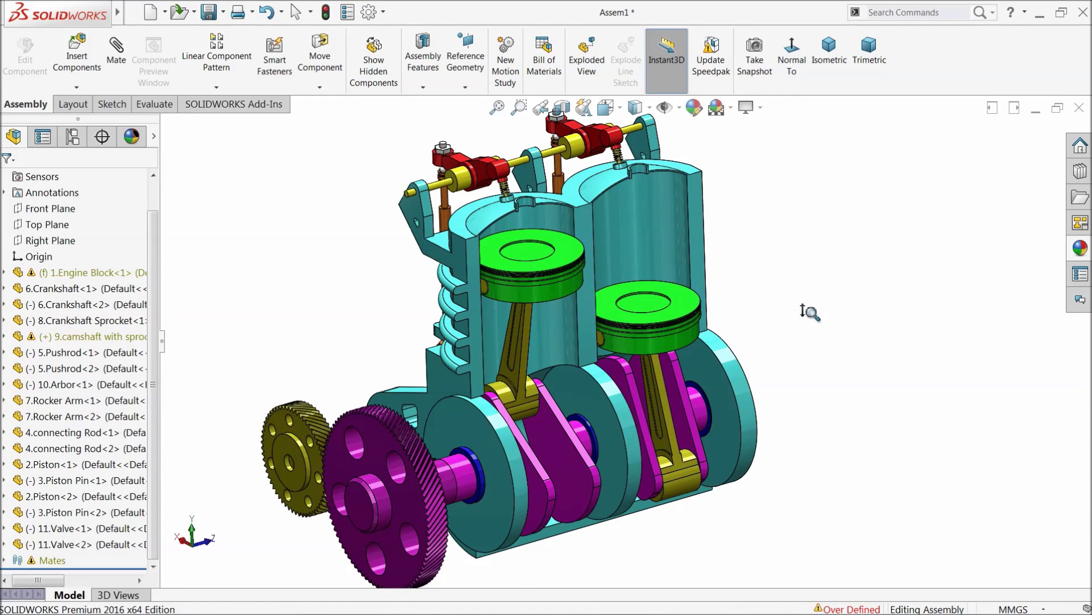
right_click(813, 320)
click(831, 410)
drag(831, 415, 860, 383)
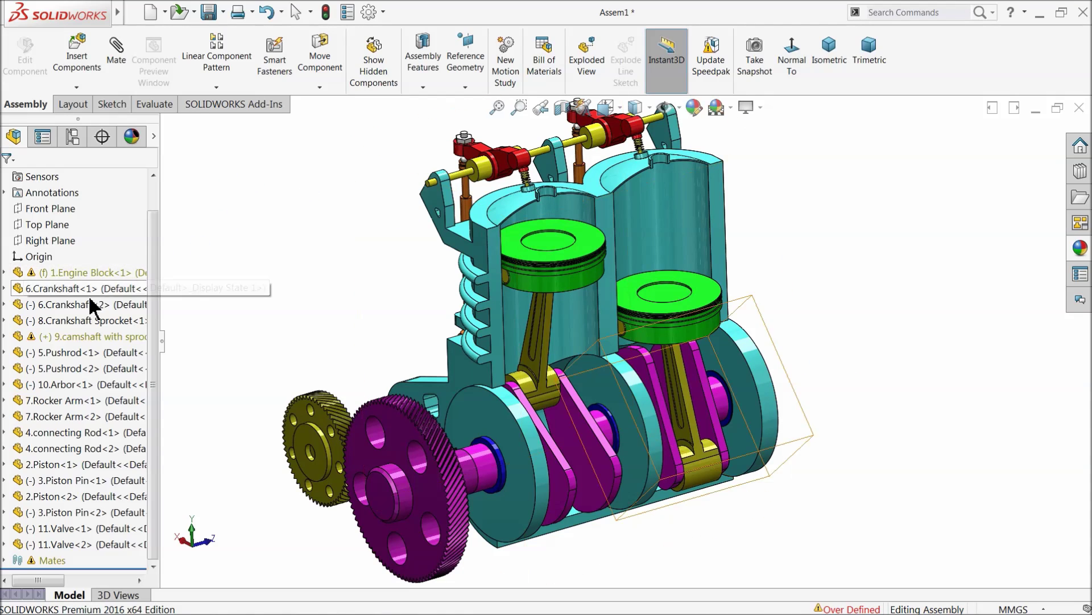
click(327, 12)
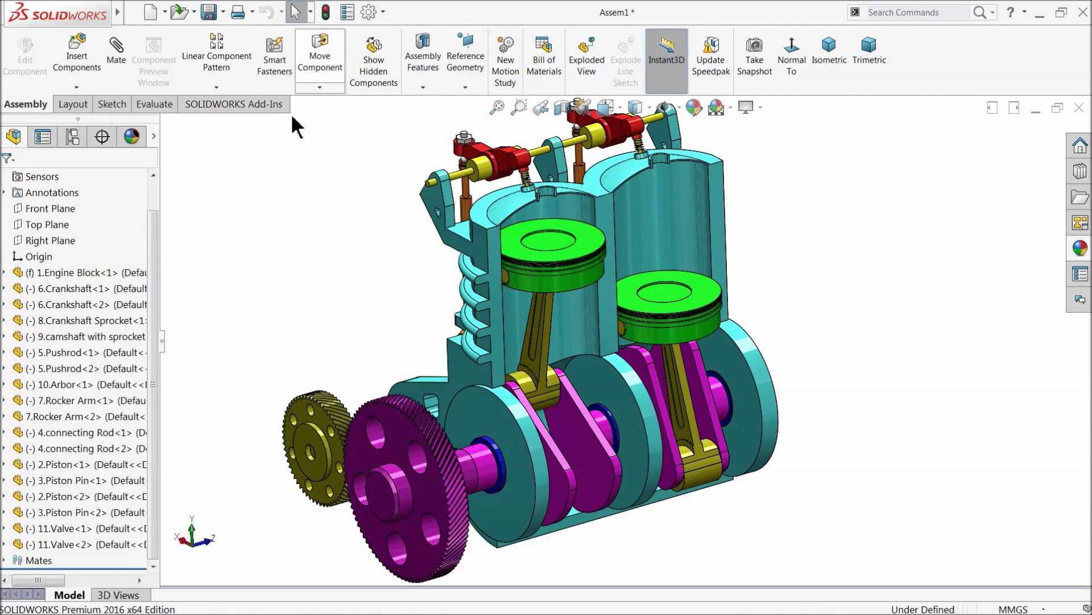
click(210, 14)
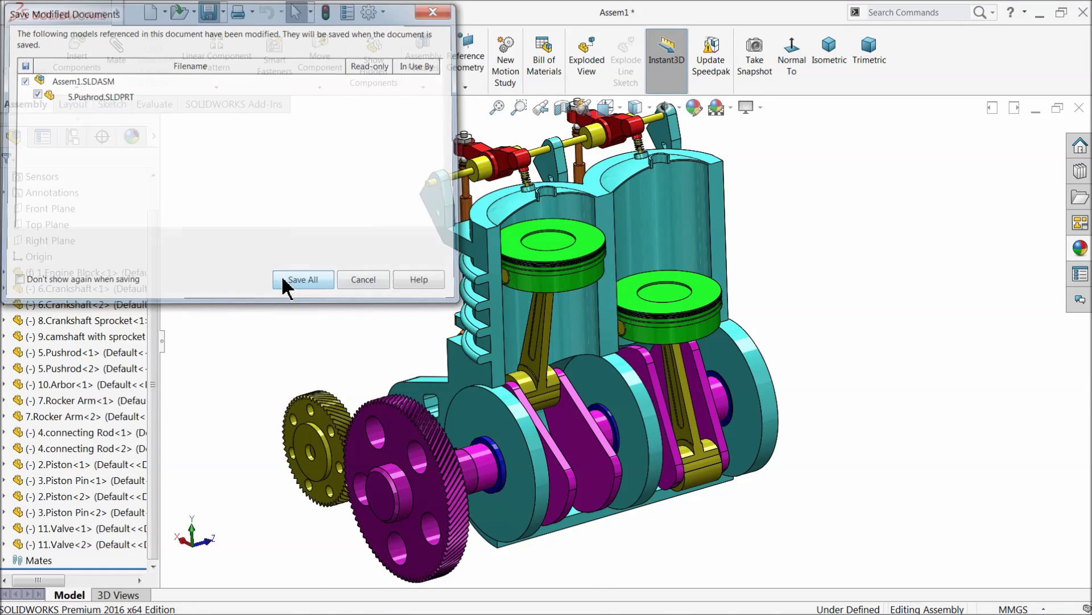
click(296, 281)
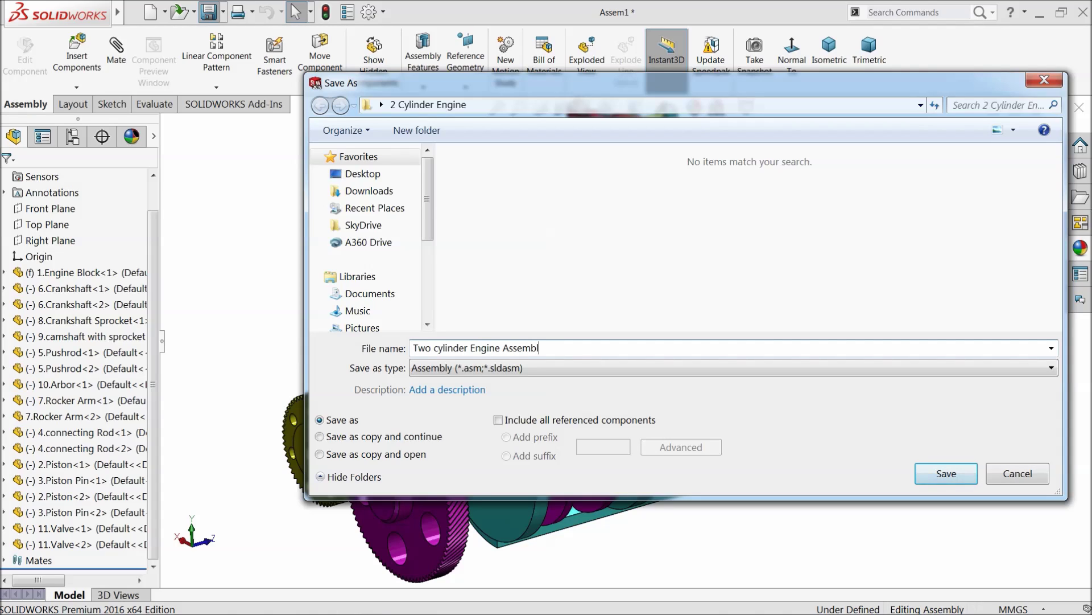
click(948, 476)
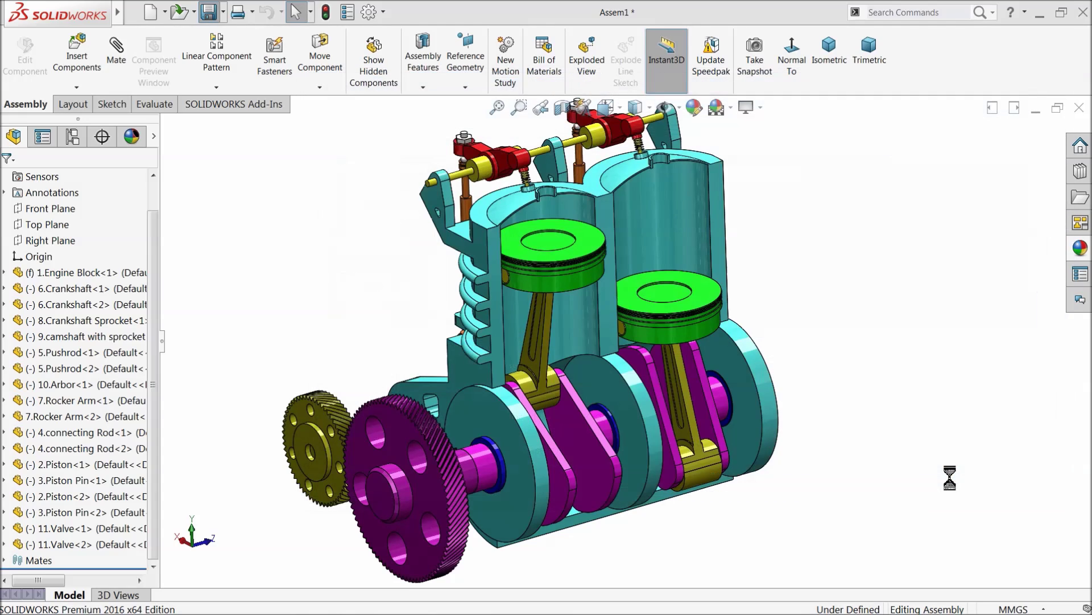
- Make motion studies available, open Motion Study 1 with its timeline expanded, and set the study type to Motion Analysis
right_click(922, 69)
click(782, 445)
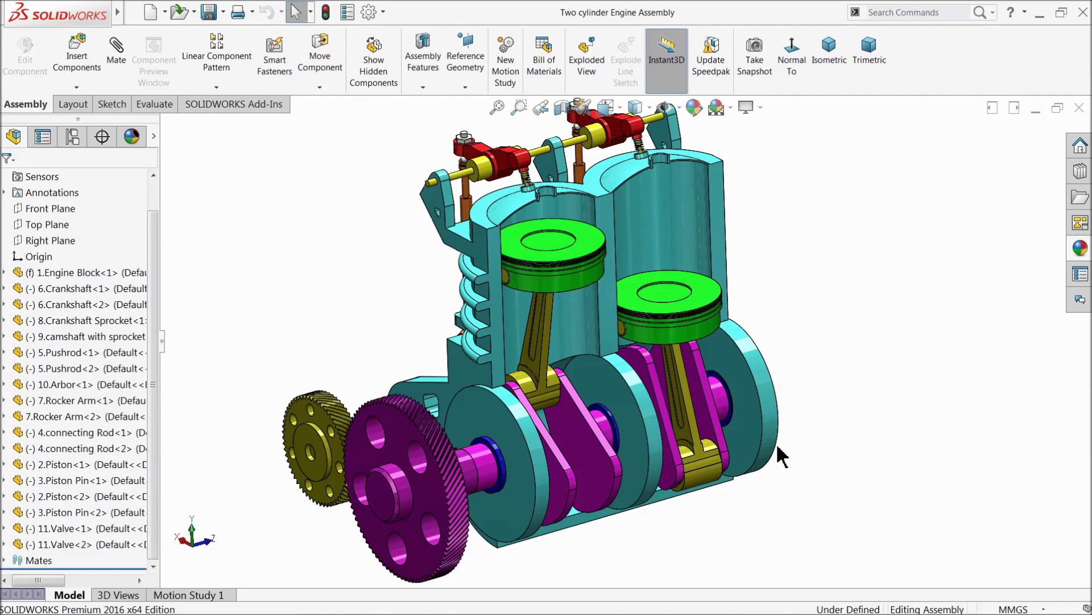
click(218, 596)
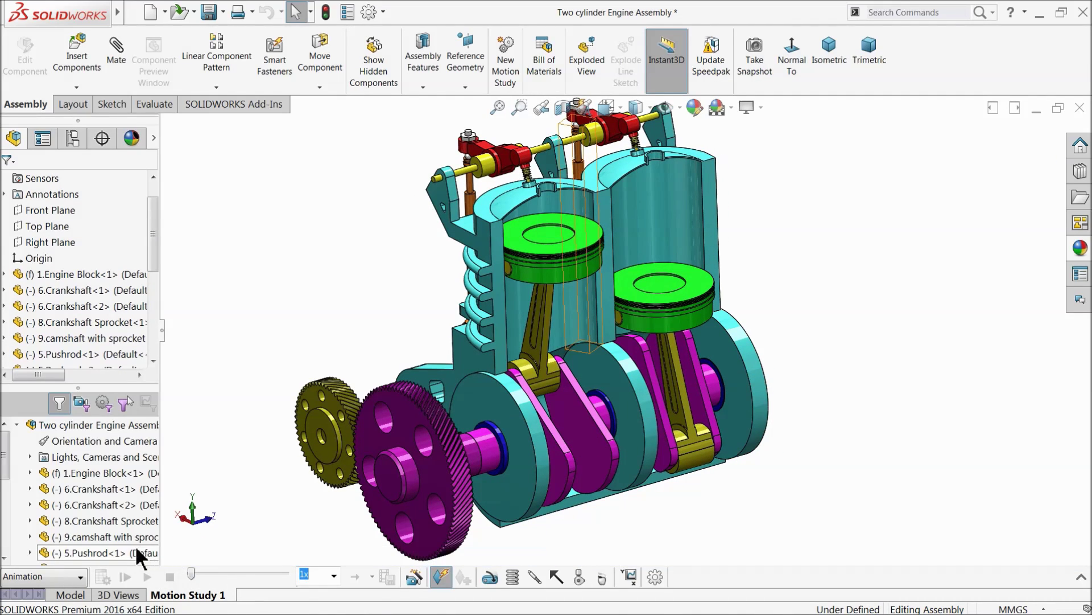
click(1081, 577)
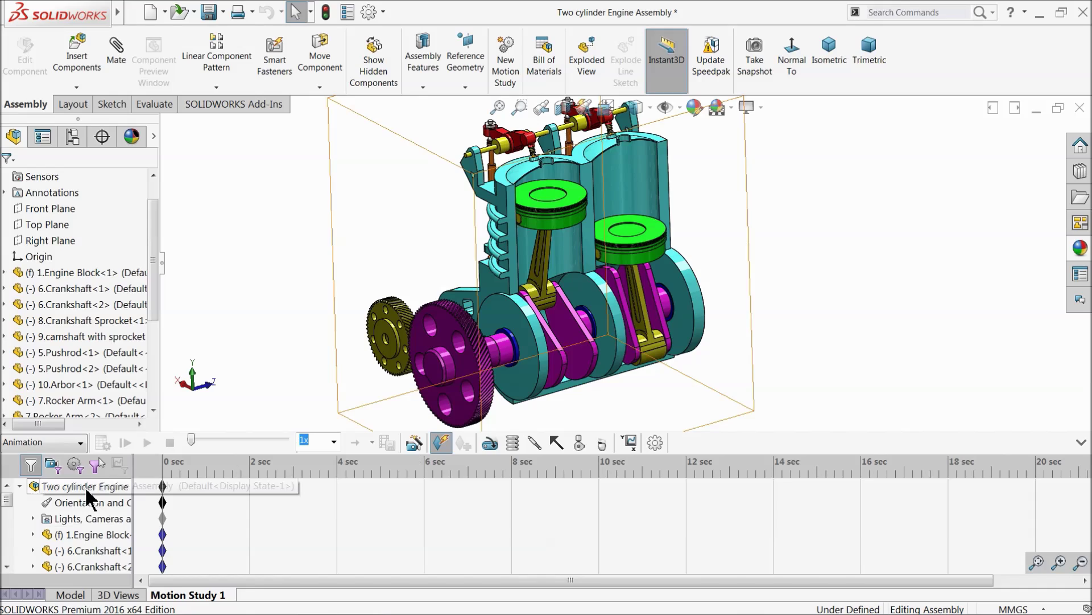
click(77, 443)
click(34, 492)
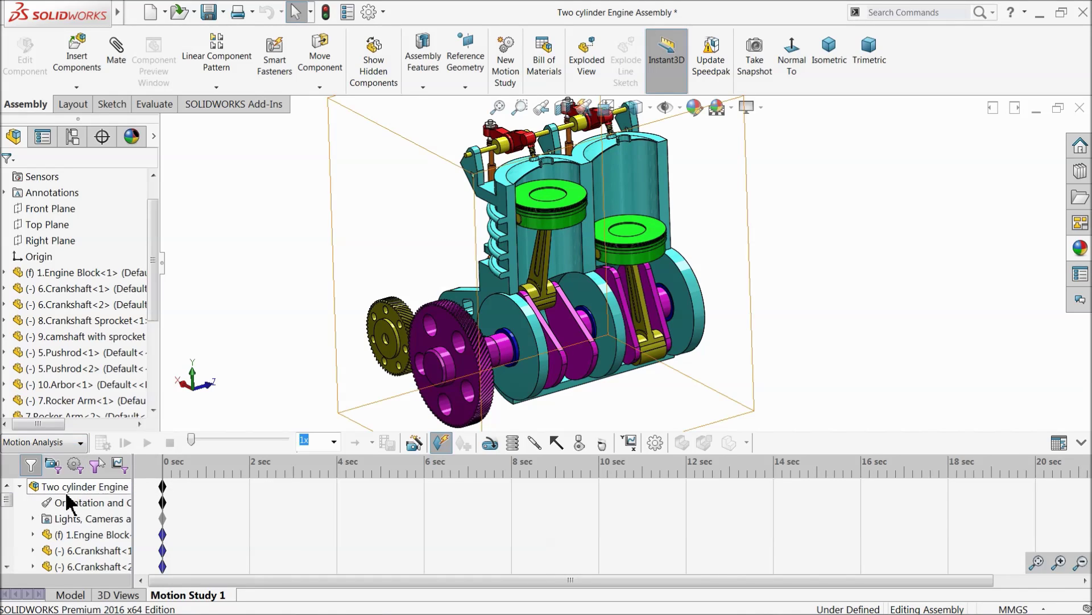
- Set the Motion Analysis frame rate to 50 frames per second and the study duration to 10 seconds
click(655, 443)
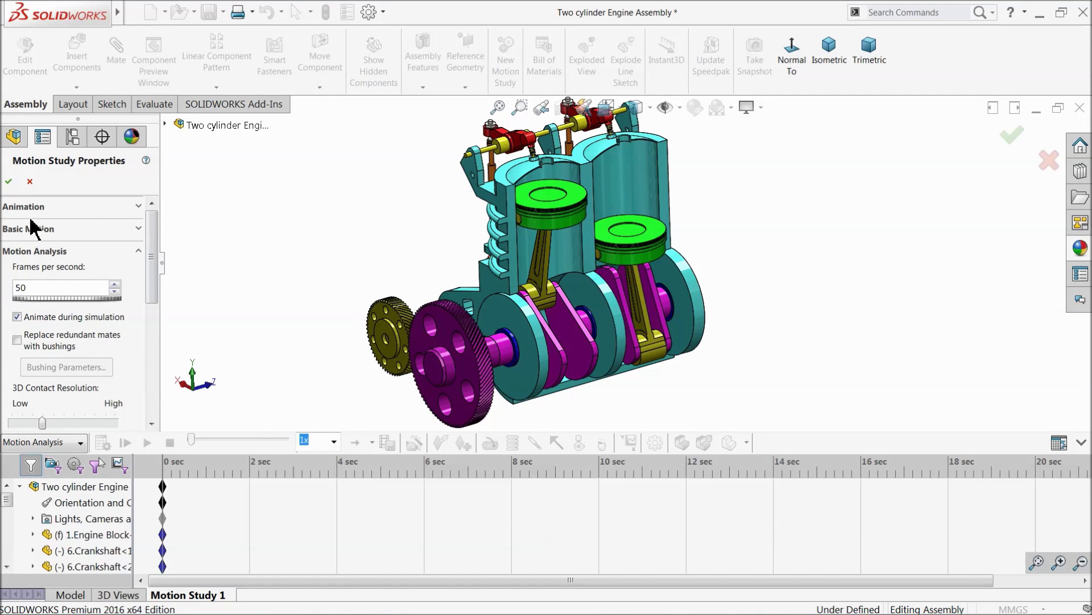
click(10, 182)
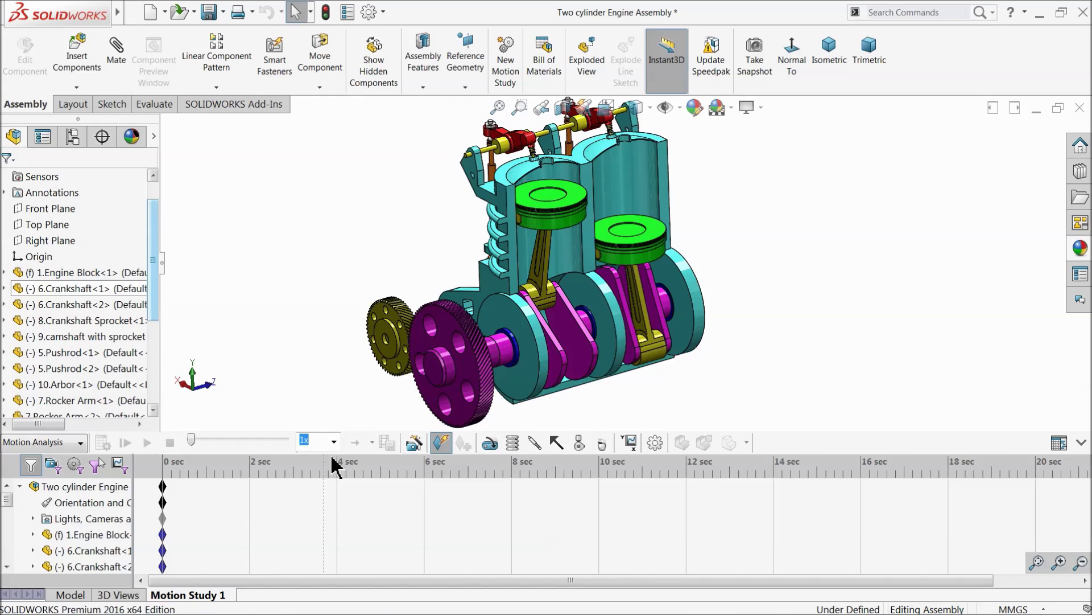
drag(164, 493, 279, 498)
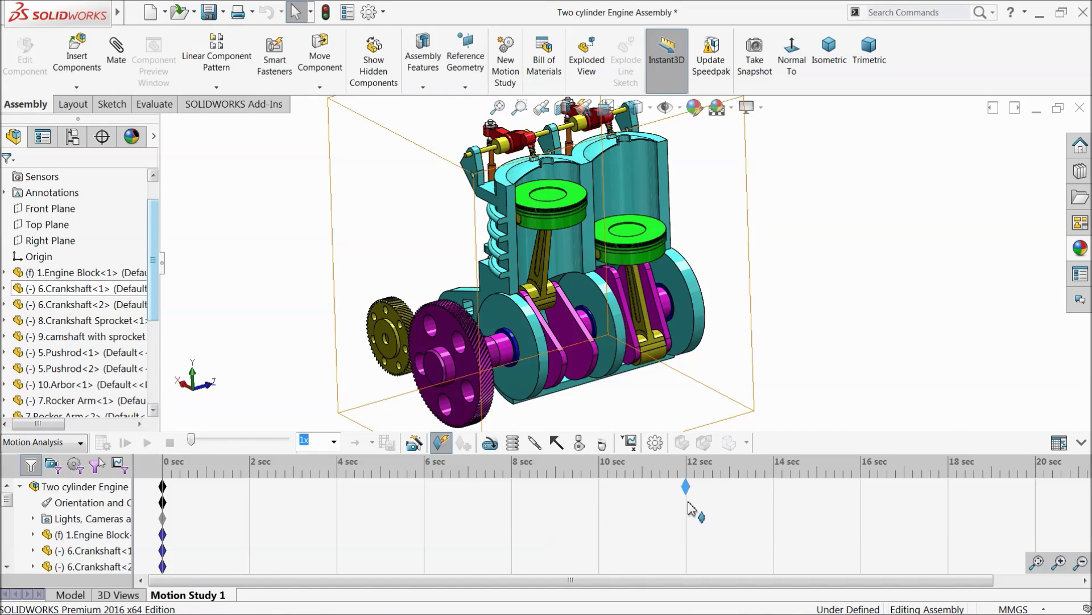
drag(604, 511, 602, 512)
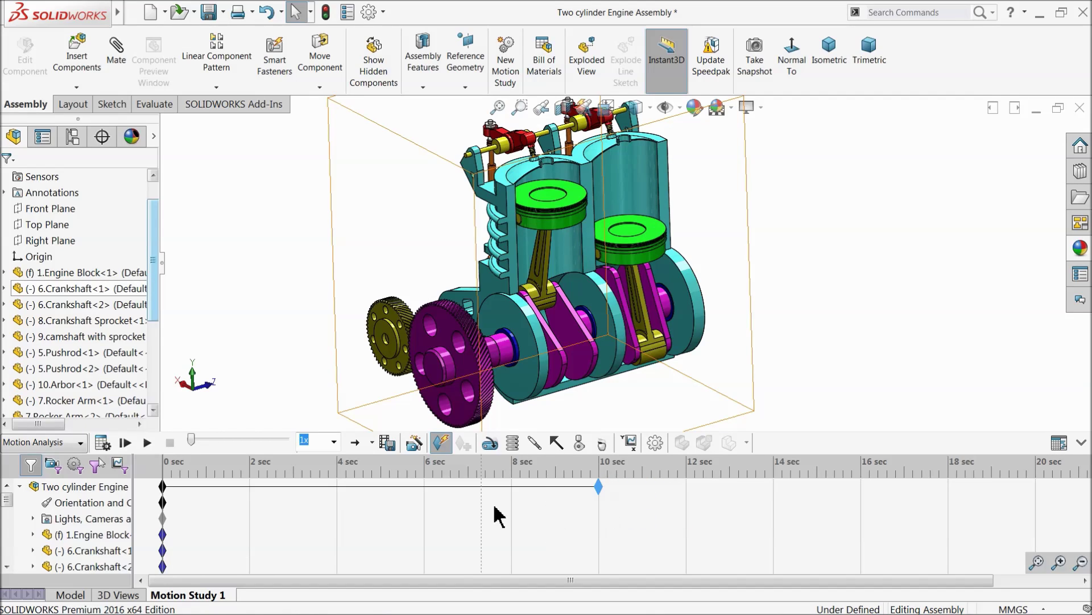
- Add a rotary motor on the crankshaft sprocket's cylindrical hub face with a constant speed of 20 RPM
click(493, 447)
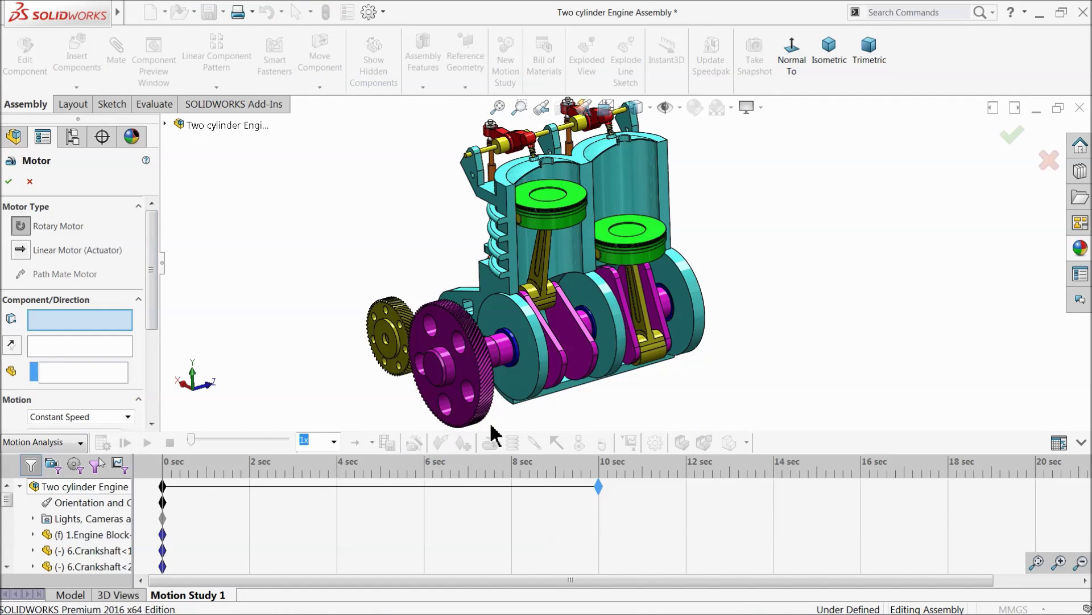
click(452, 370)
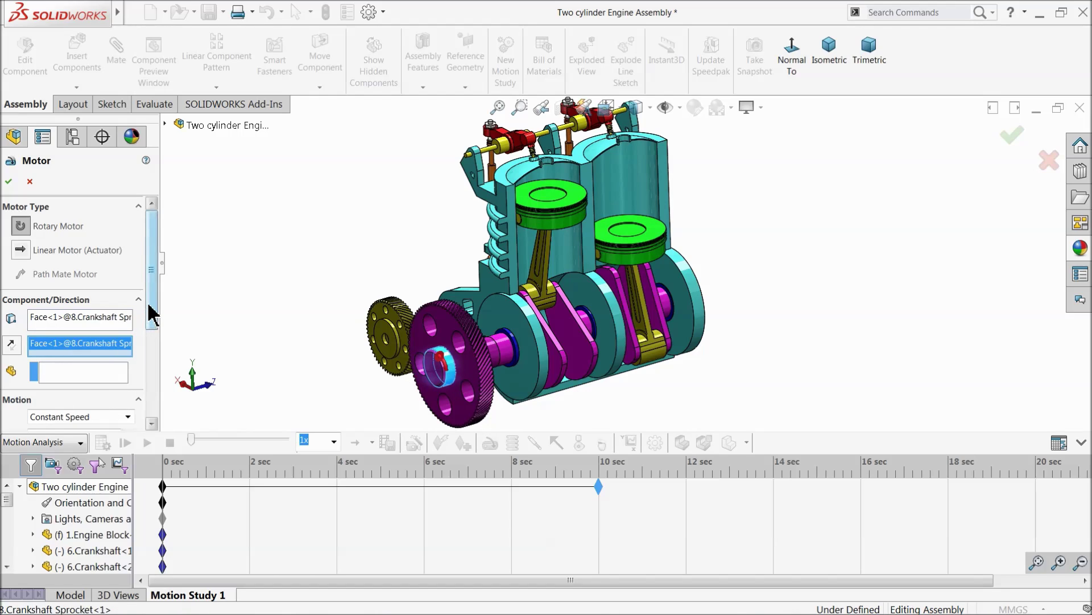
drag(152, 310, 162, 420)
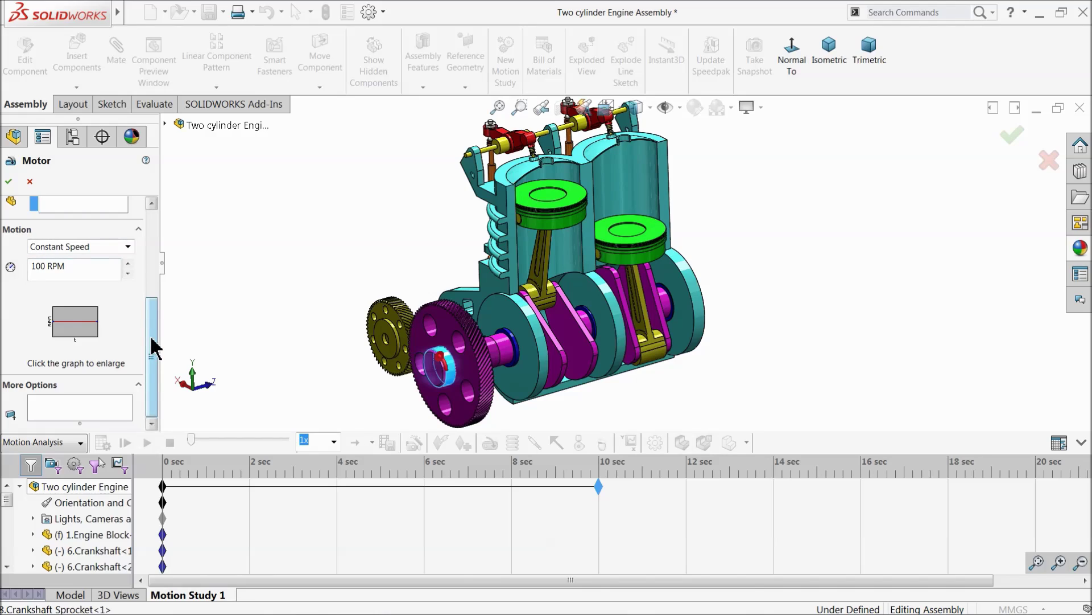
drag(151, 342, 156, 305)
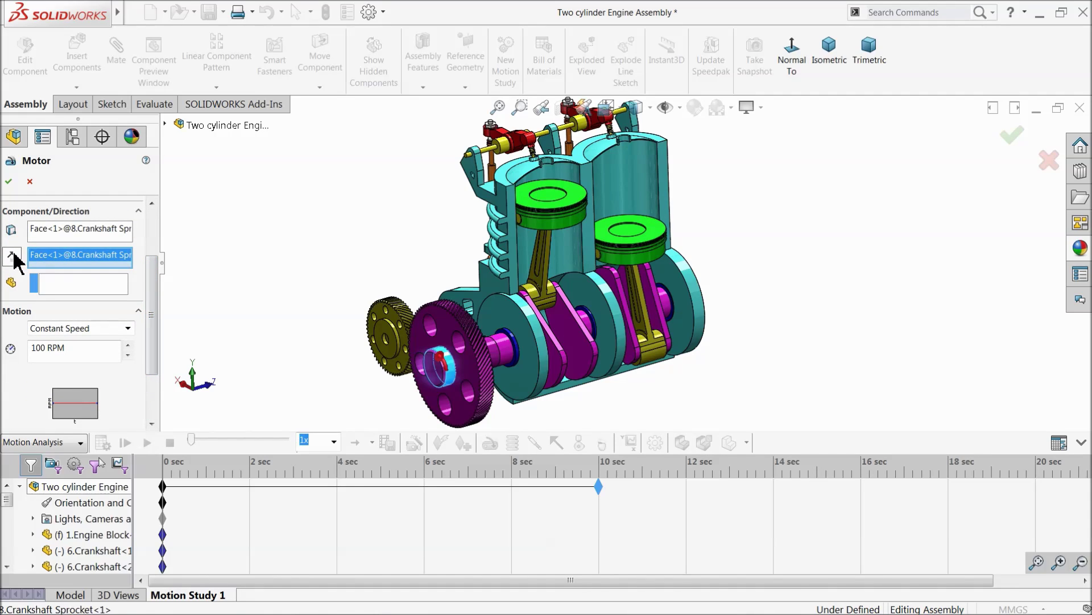
drag(153, 315, 153, 341)
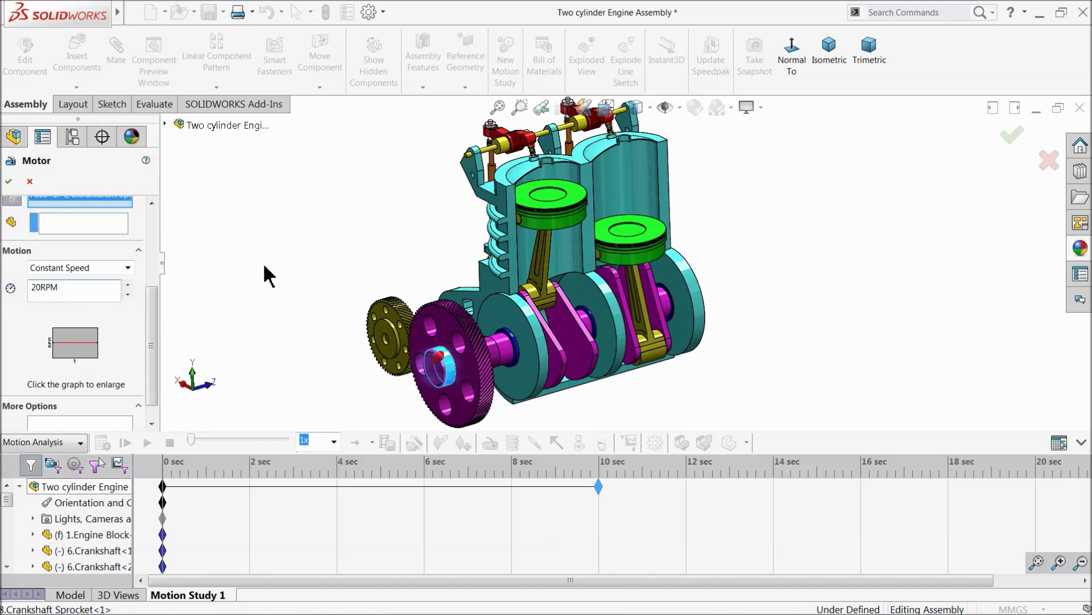
click(10, 181)
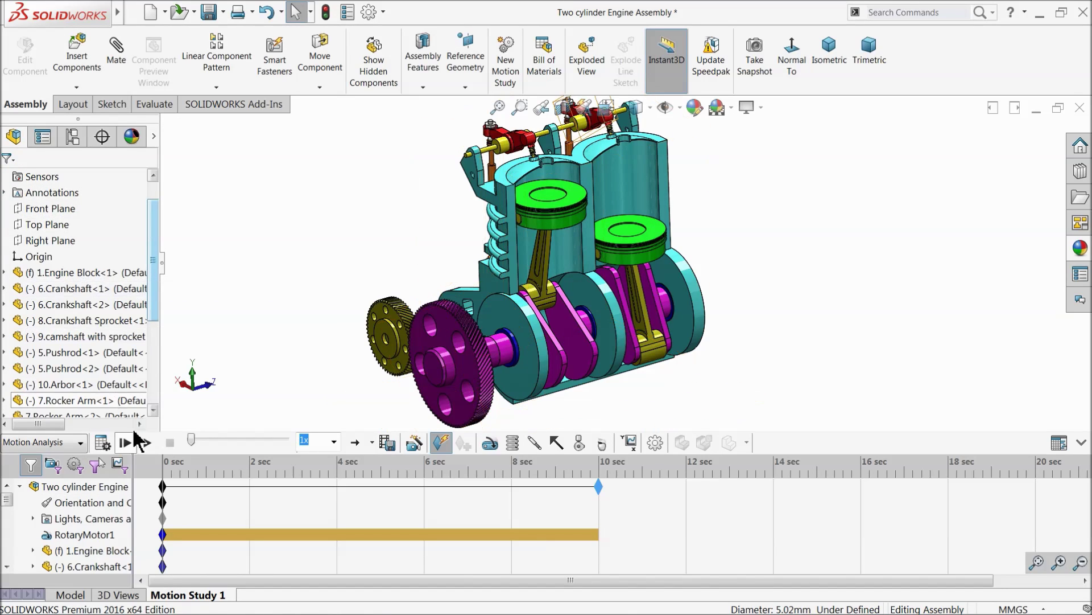
- Calculate the motion study, play back the result, and collapse the timeline to enlarge the model view
click(104, 446)
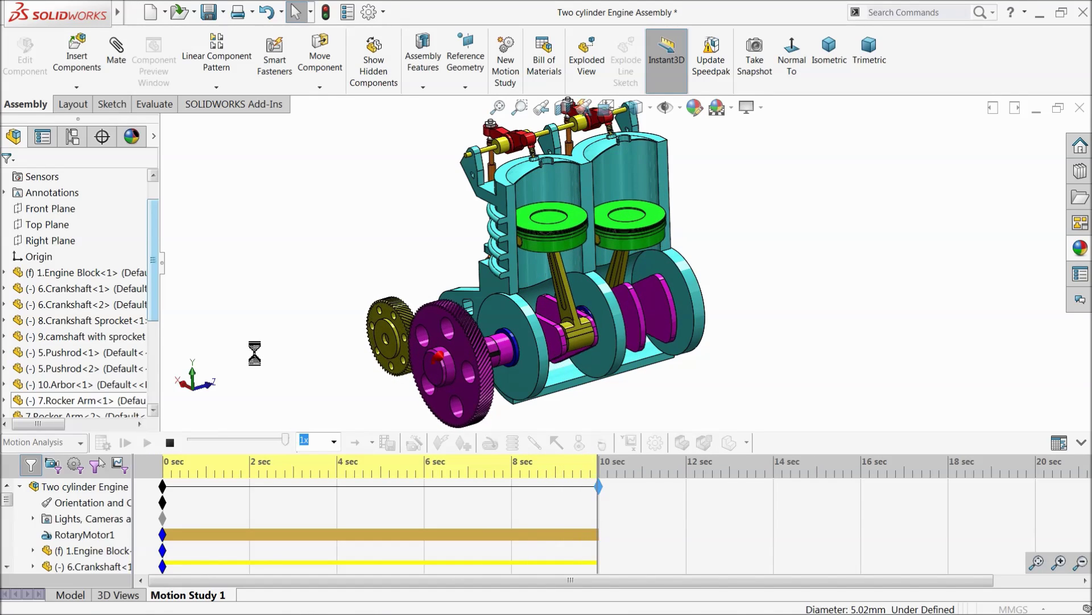
click(146, 443)
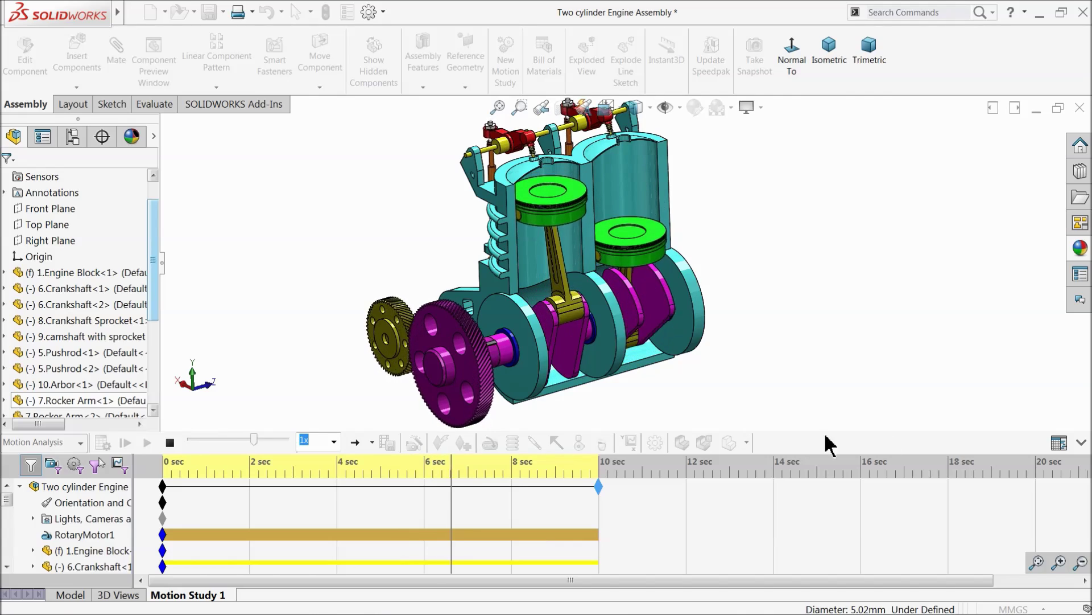
click(1081, 443)
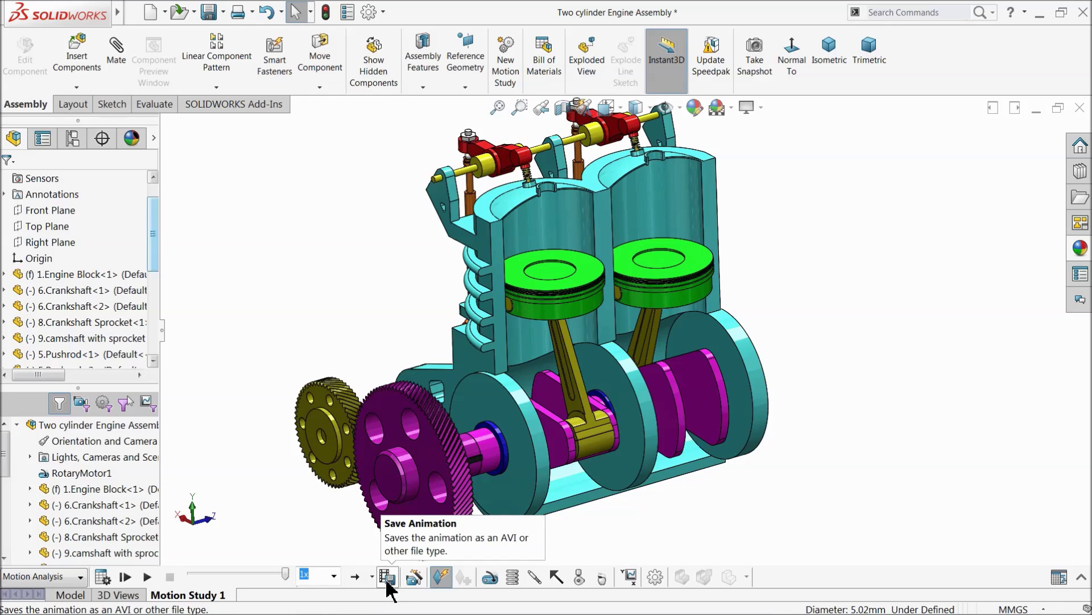
- Save the entire animation to the Desktop as an AVI at 16:9, 1920 x 1080 and 50 frames per second, using Microsoft Video 1 compression
click(387, 579)
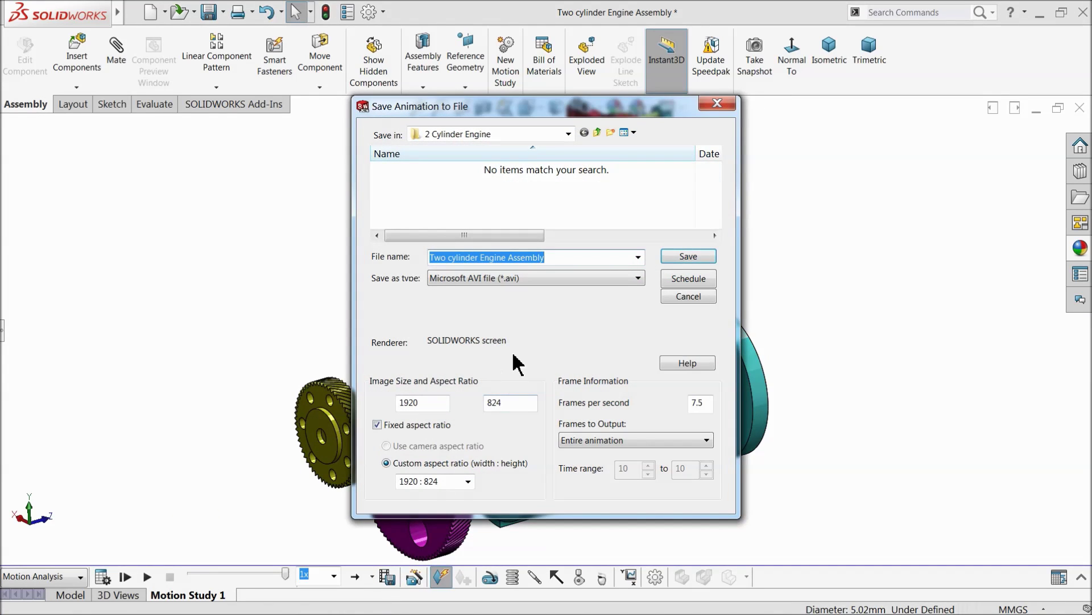
click(569, 134)
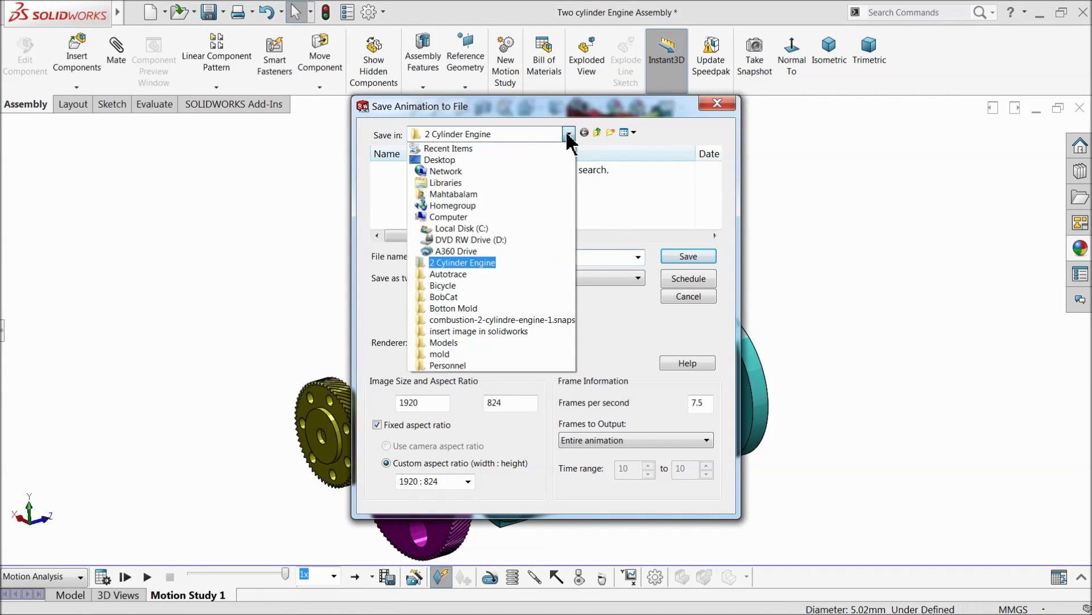
click(447, 163)
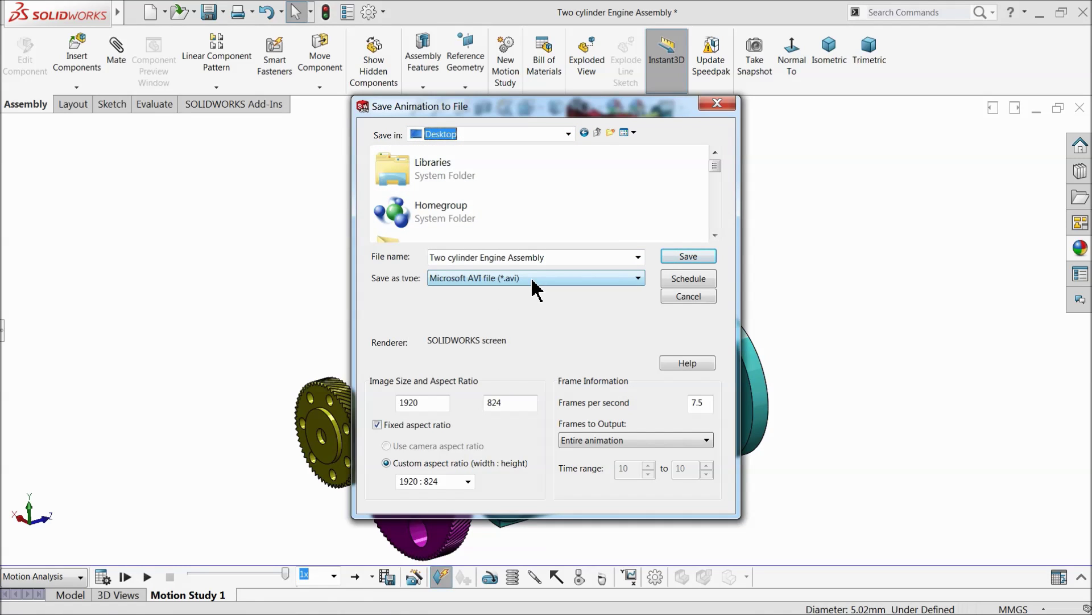
click(466, 481)
click(419, 332)
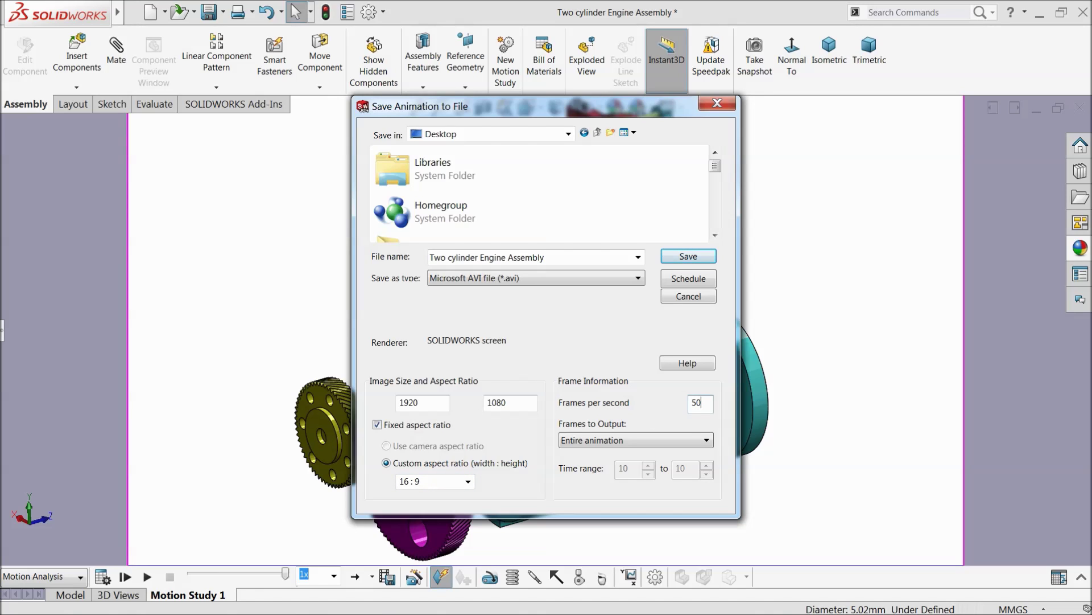
click(672, 255)
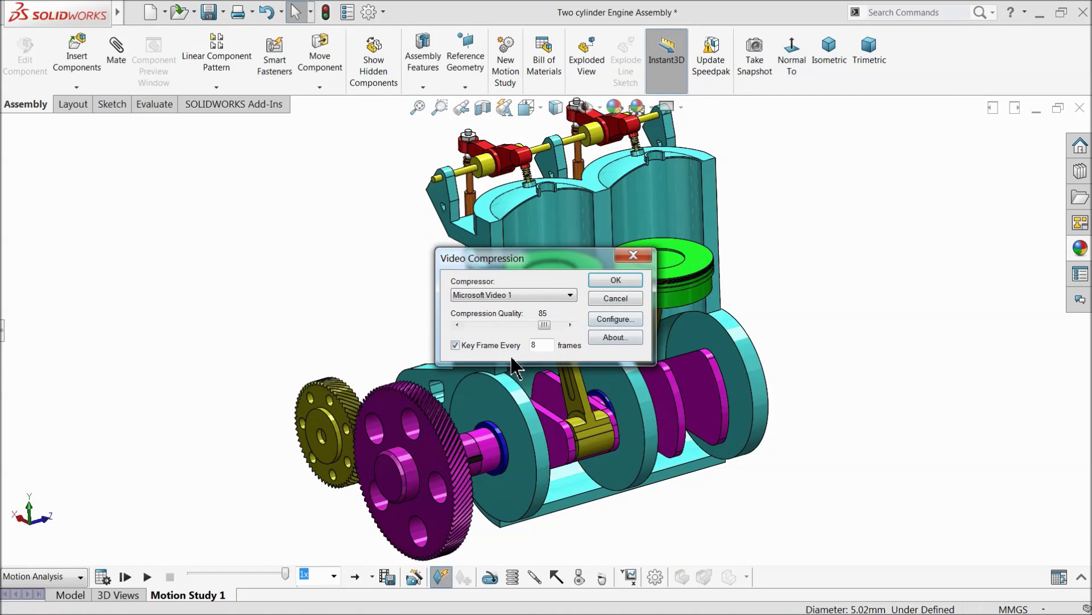
click(625, 280)
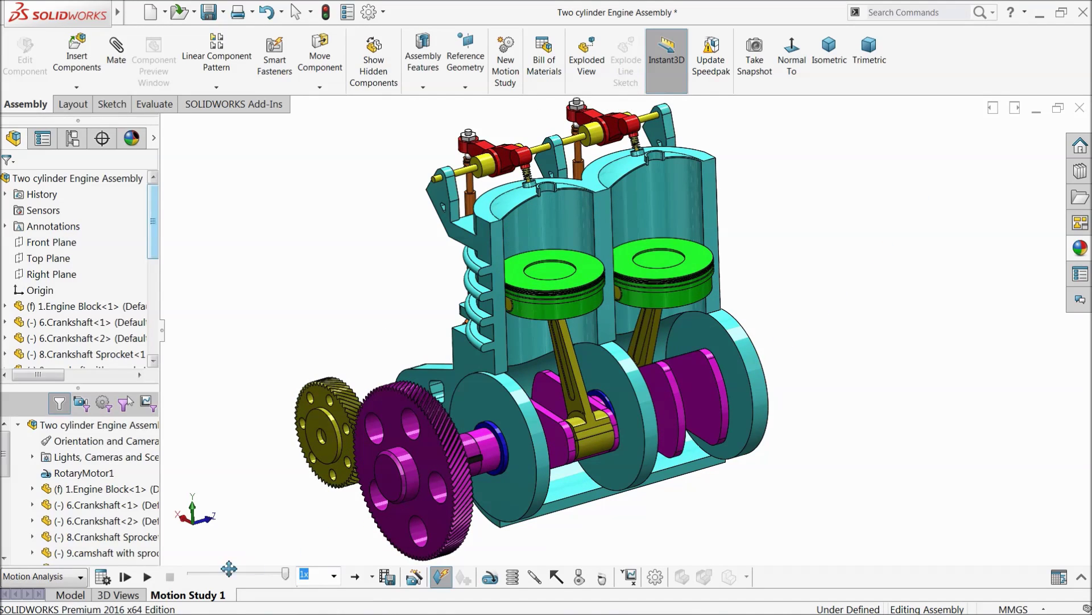
- Replay the calculated engine motion study at 1x speed
click(147, 577)
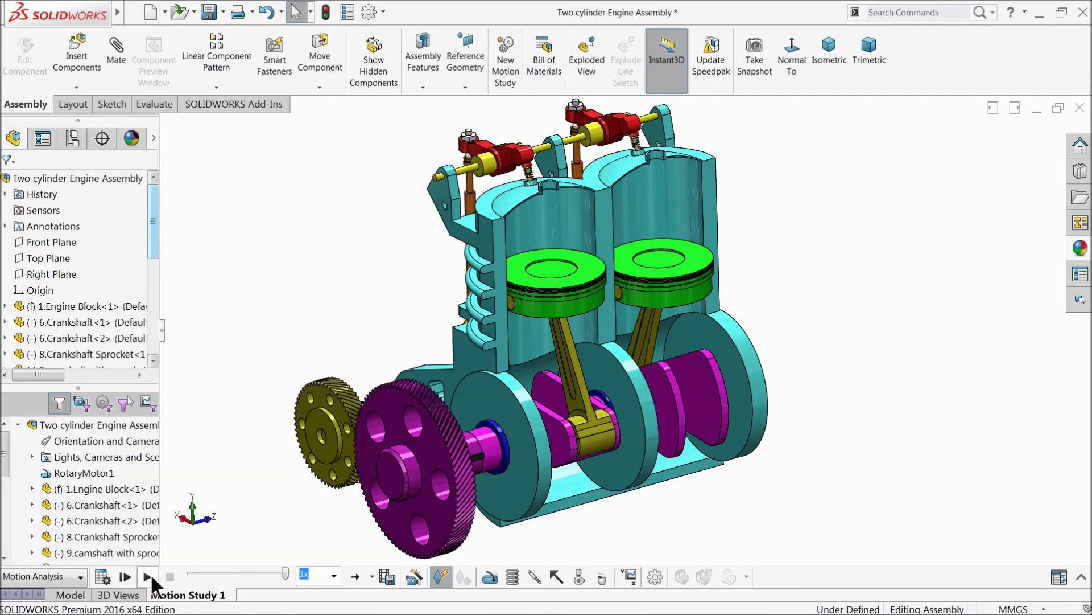
- Play the motion study while examining the pushrods and rocker arms up close, and stop the playback
click(148, 576)
middle_drag(275, 429, 453, 450)
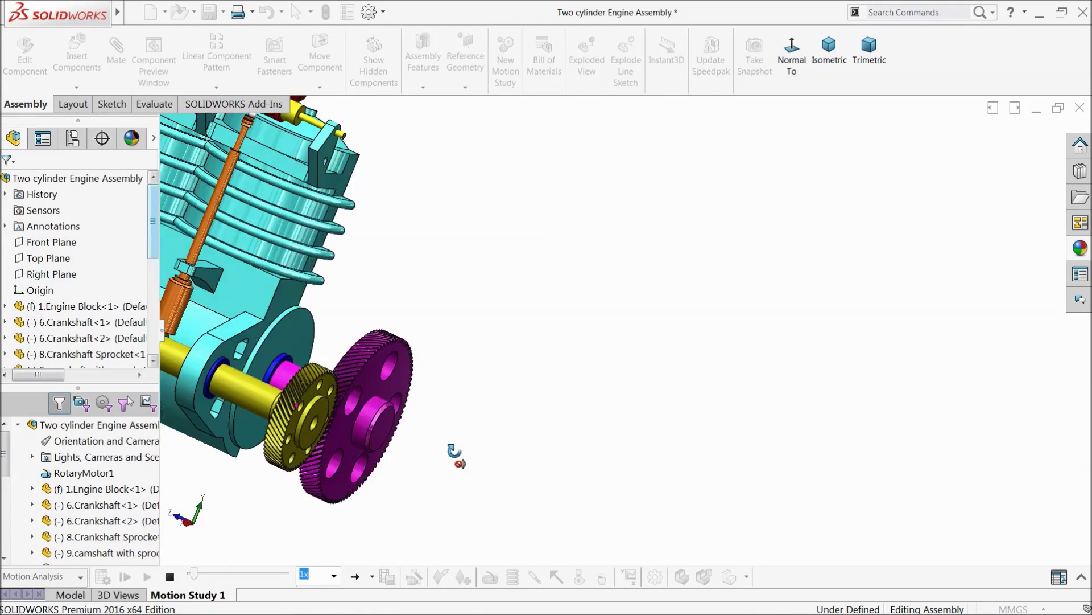
middle_drag(452, 488, 414, 453)
scroll(415, 454, up, 3)
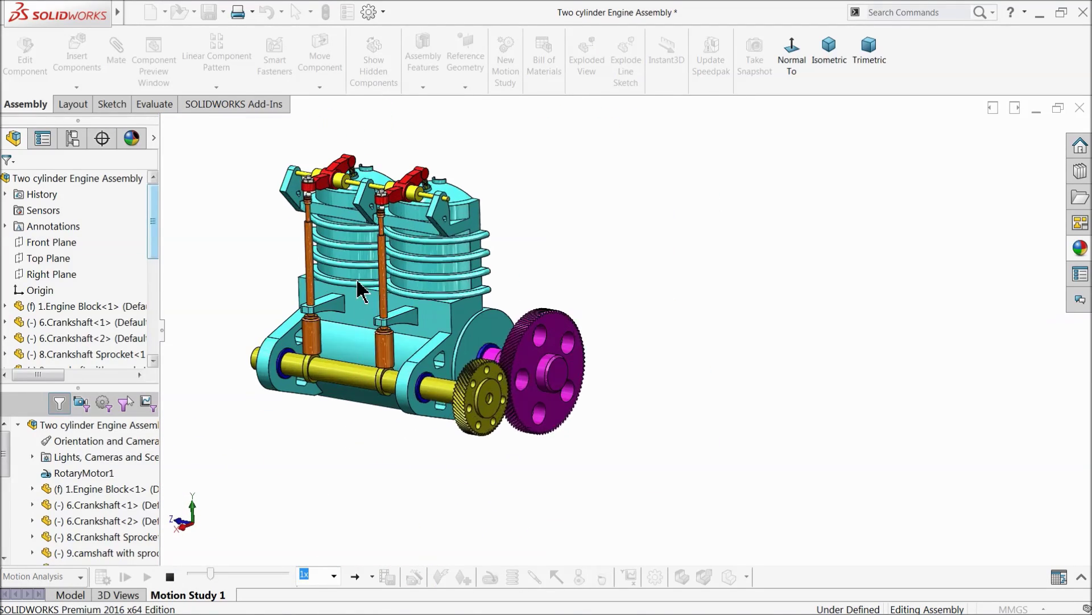
scroll(414, 165, down, 5)
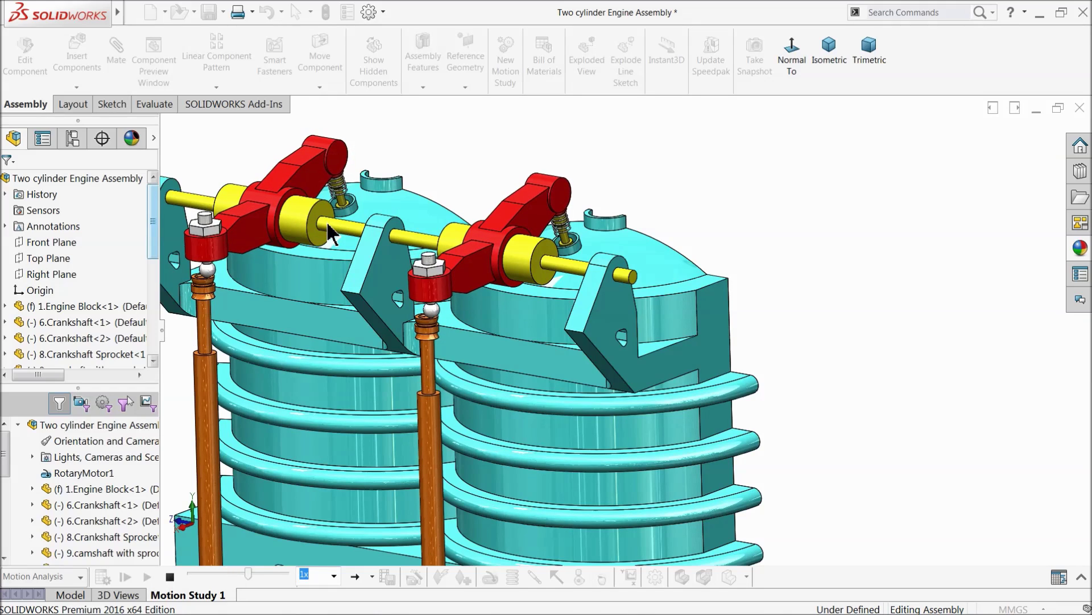
click(169, 576)
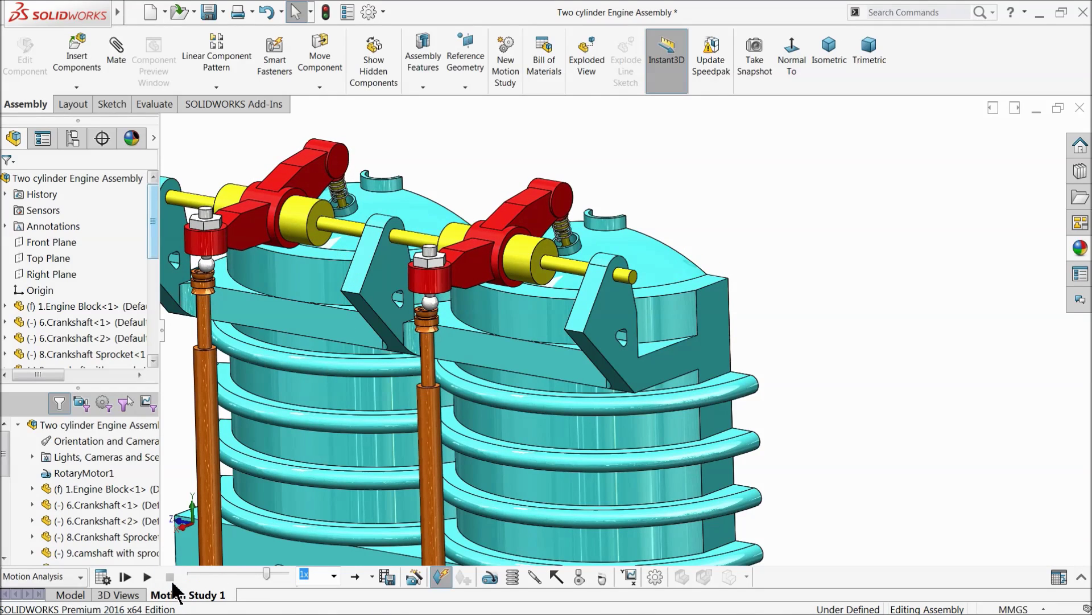
- Replay the motion study while examining the pistons and valves inside the open cylinders
scroll(626, 338, up, 5)
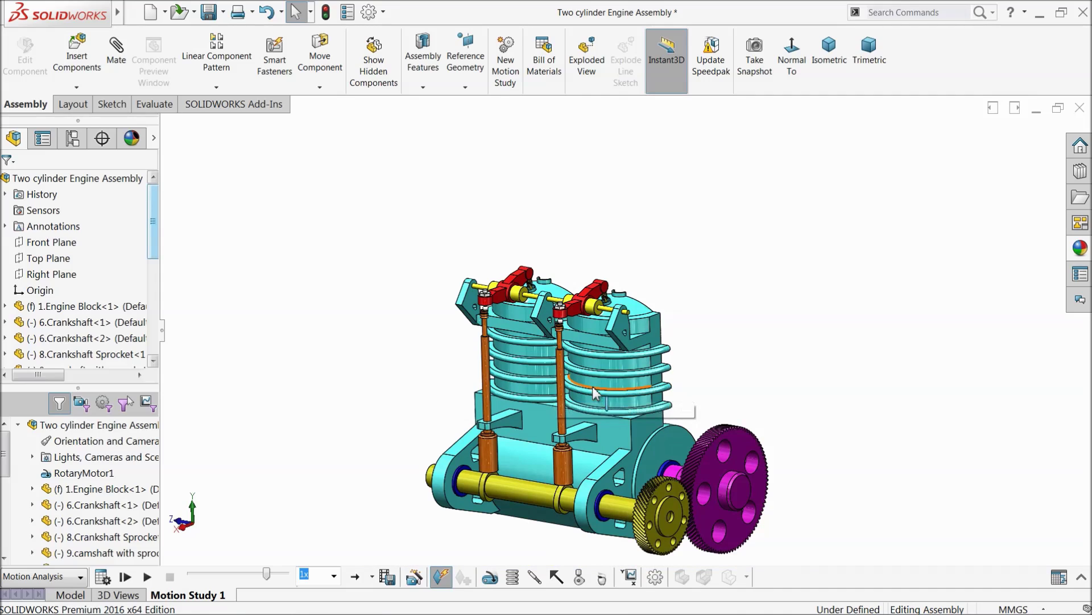
scroll(675, 481, up, 2)
middle_drag(675, 481, 481, 366)
scroll(640, 322, down, 6)
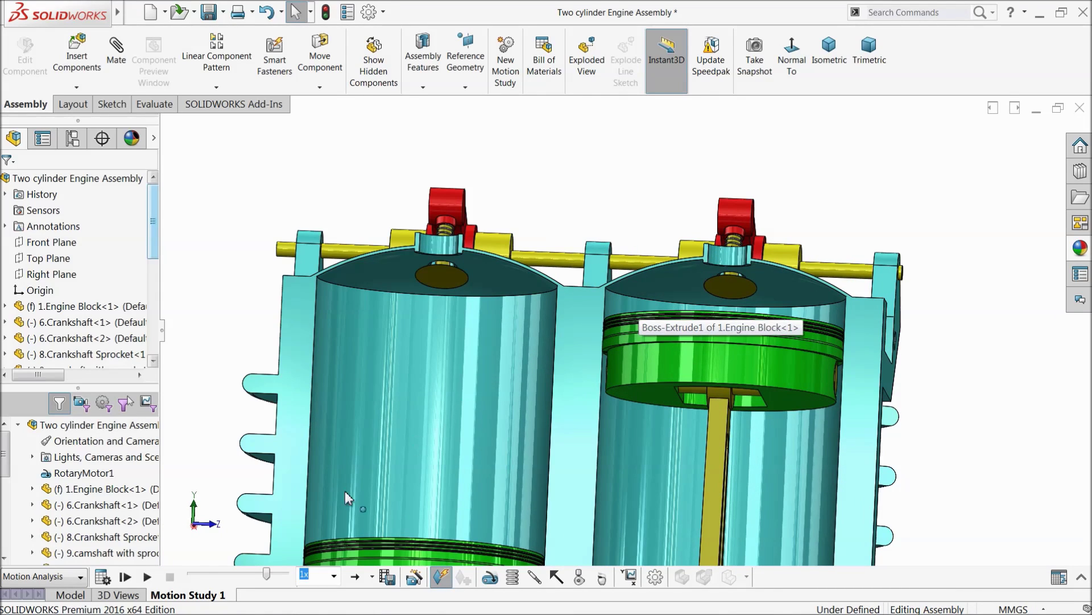
click(149, 575)
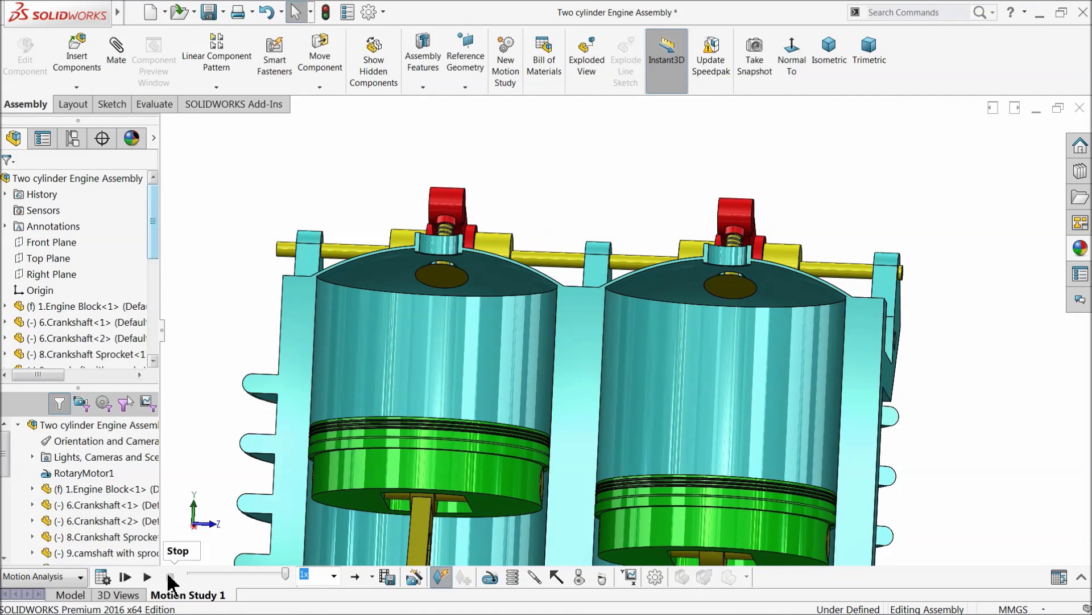
click(147, 576)
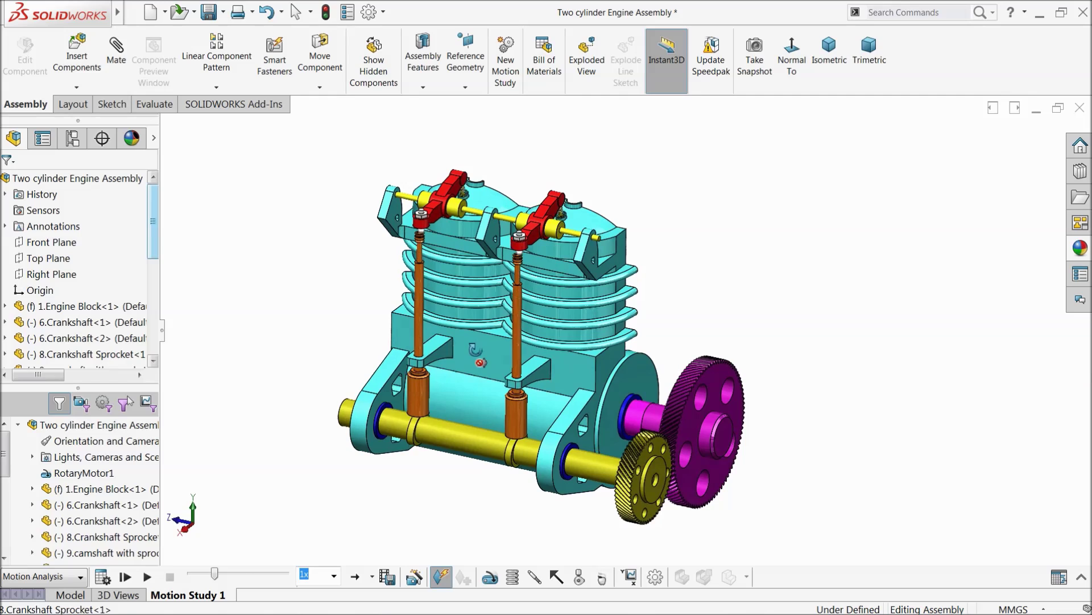
- Replay the motion study with the camshaft, pushrods and meshing gears of the whole engine in view
scroll(546, 393, down, 2)
scroll(552, 401, down, 1)
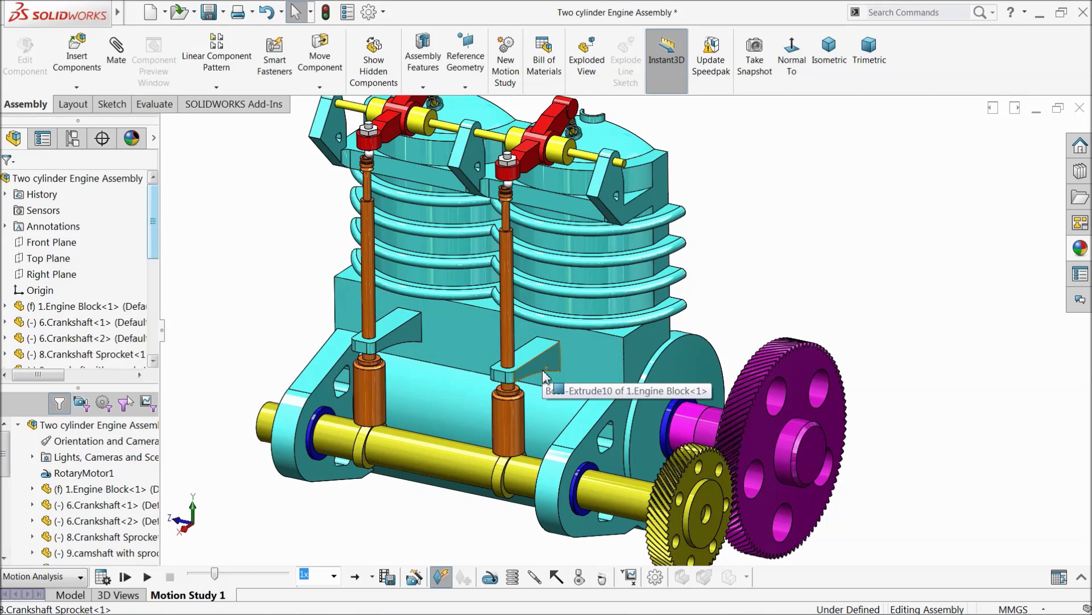
click(147, 576)
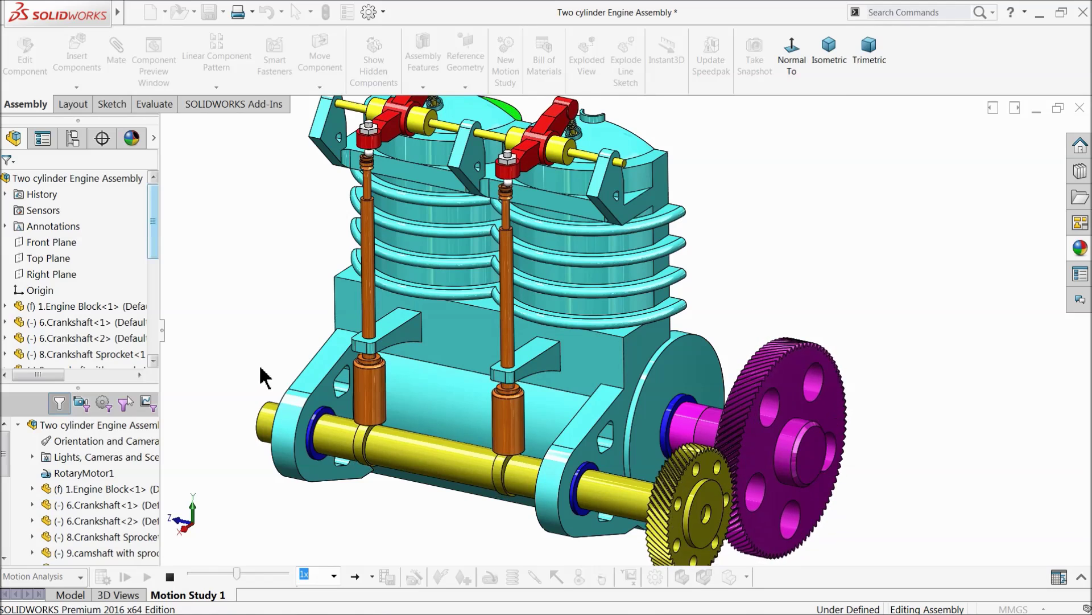
scroll(259, 369, up, 1)
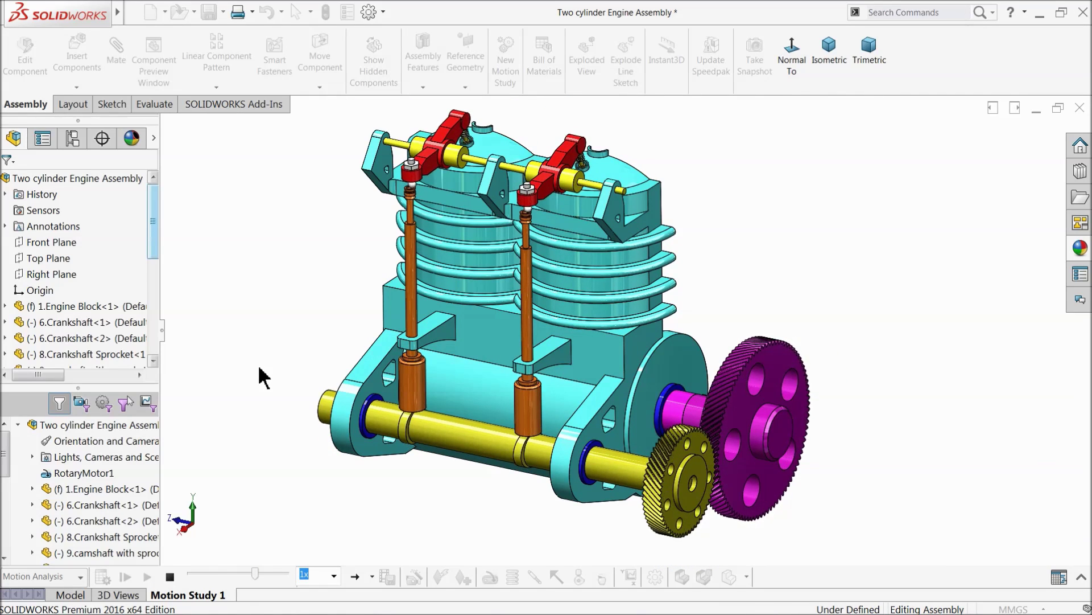